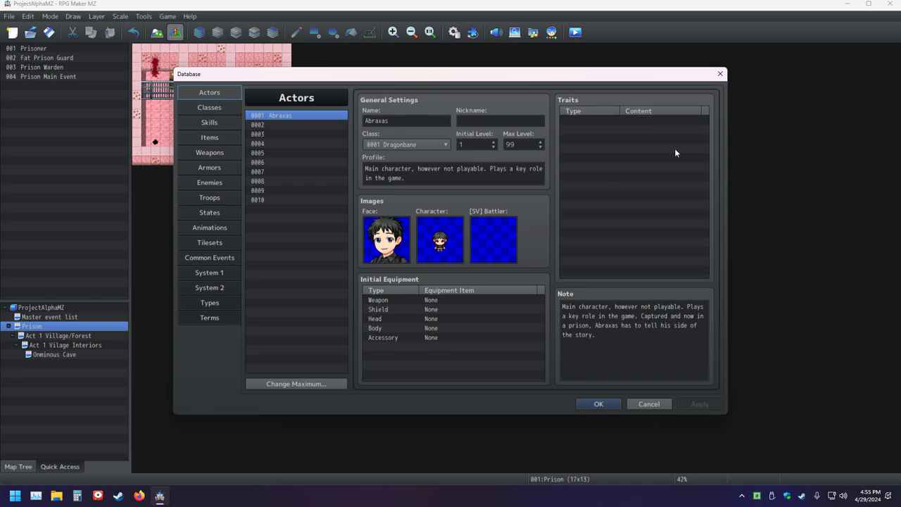
Close the Database without changes and exit RPG Maker MZ.
click(720, 74)
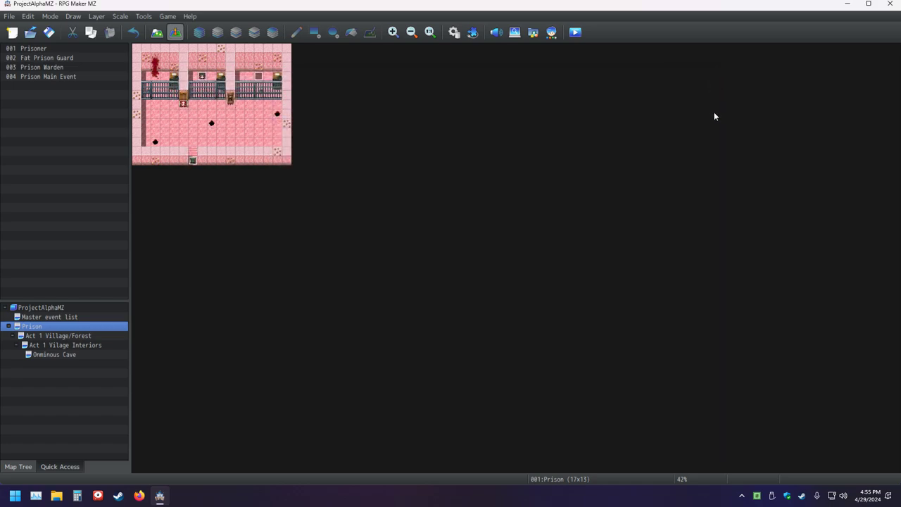
click(888, 4)
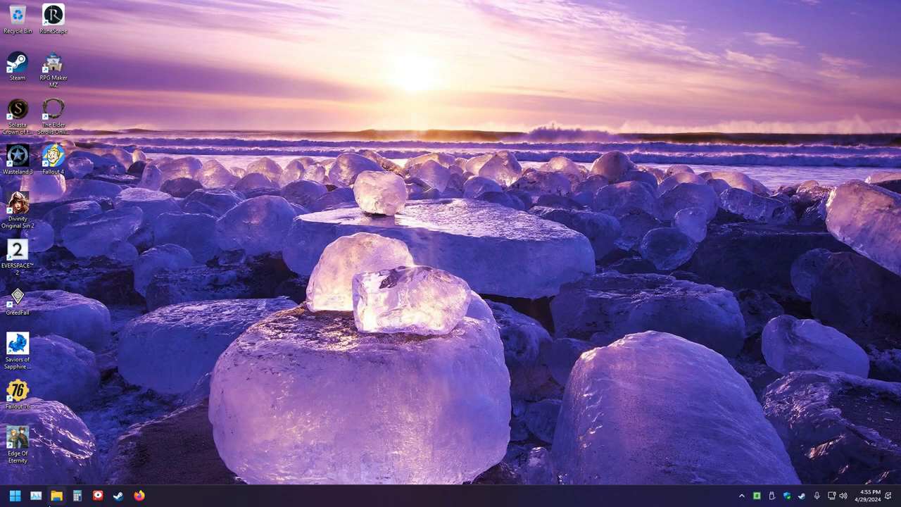
Browse to the ProjectAlphaMZ folder on drive E in File Explorer and try to open its game project and package.json files.
click(57, 497)
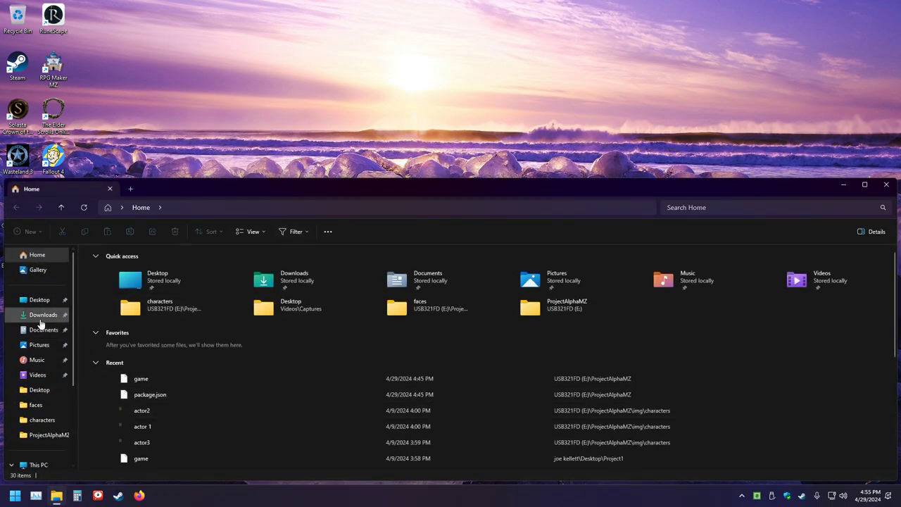
scroll(37, 432, down, 3)
click(42, 387)
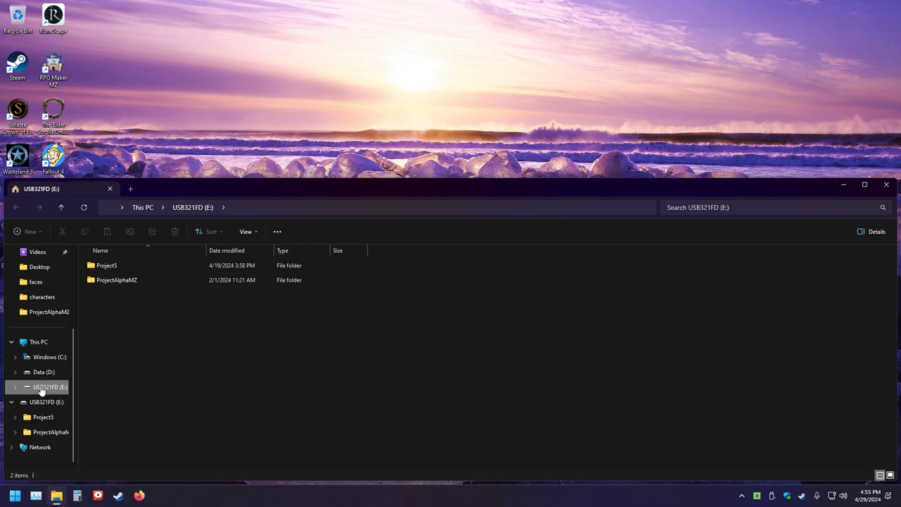
double_click(113, 280)
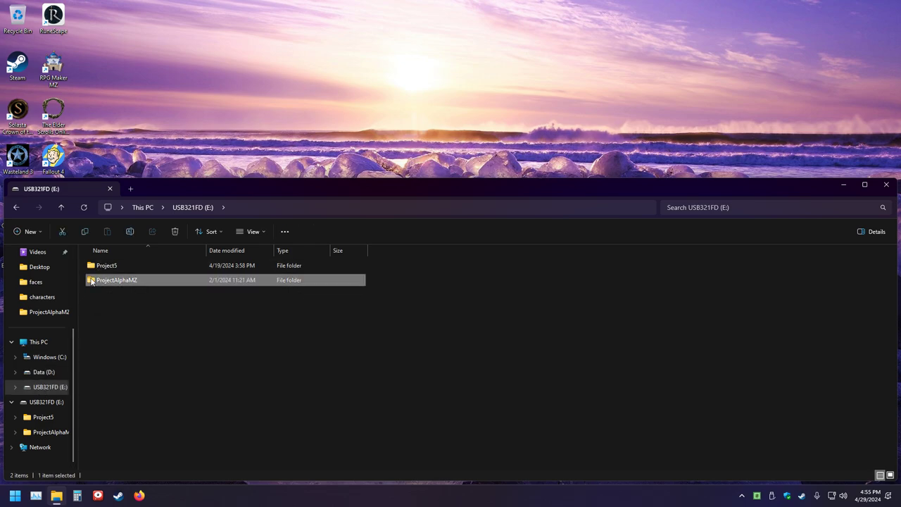
double_click(103, 426)
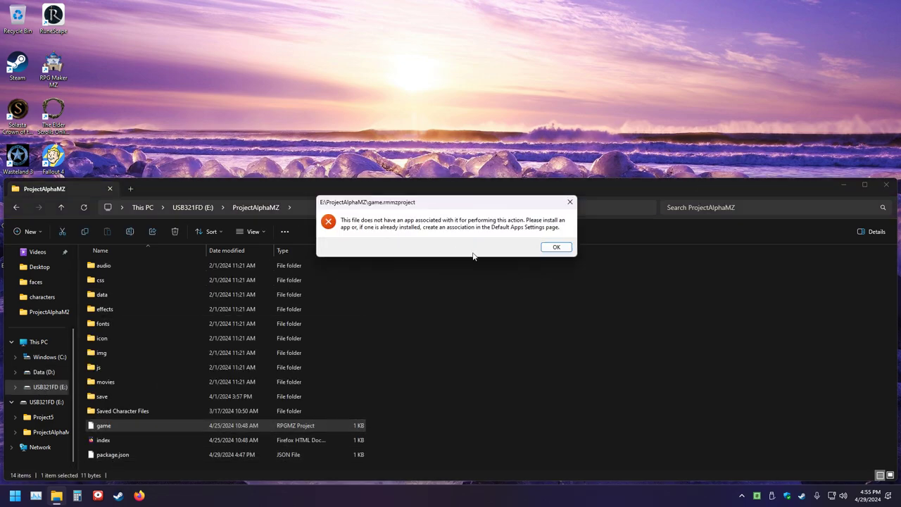
click(557, 247)
double_click(113, 455)
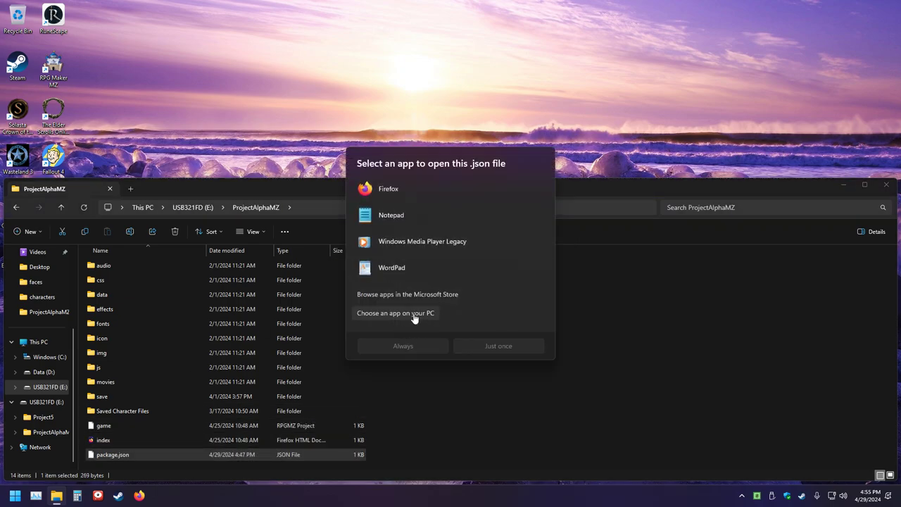
click(605, 308)
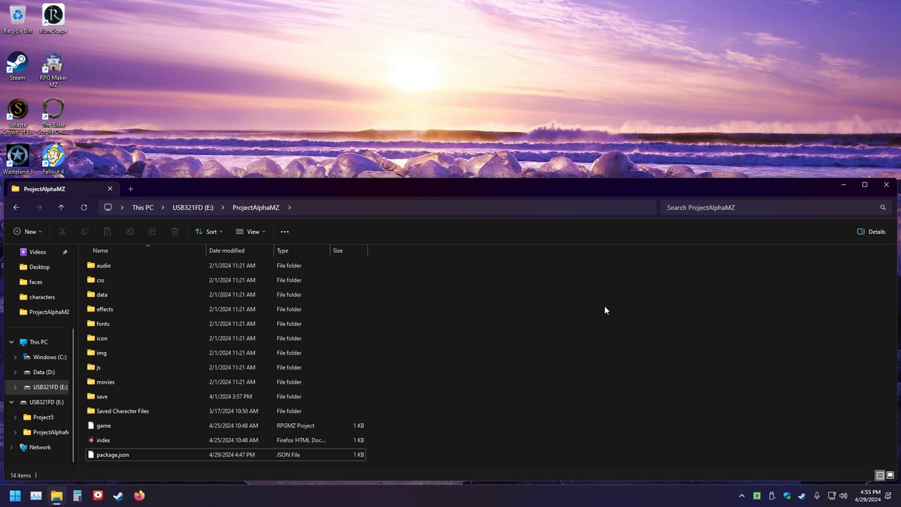
Relaunch RPG Maker MZ with ProjectAlphaMZ, minimize it, and close the File Explorer window.
double_click(71, 73)
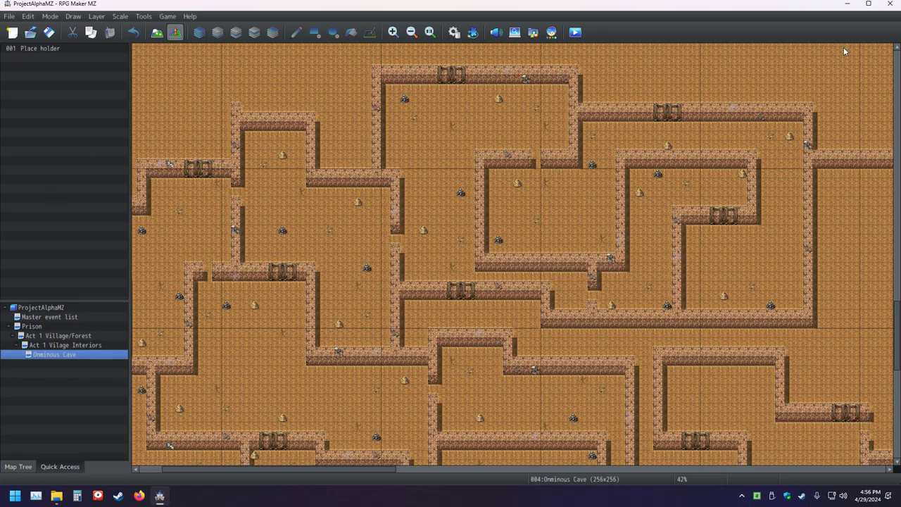
click(848, 5)
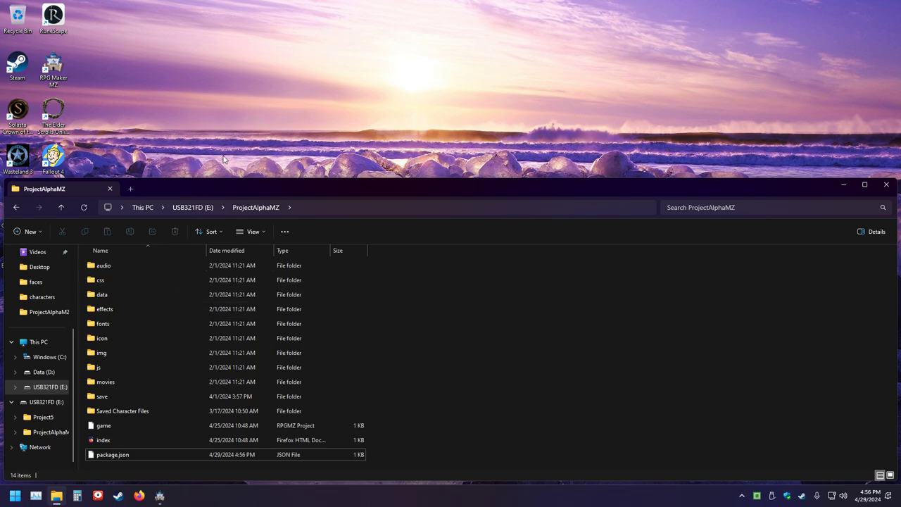
click(886, 184)
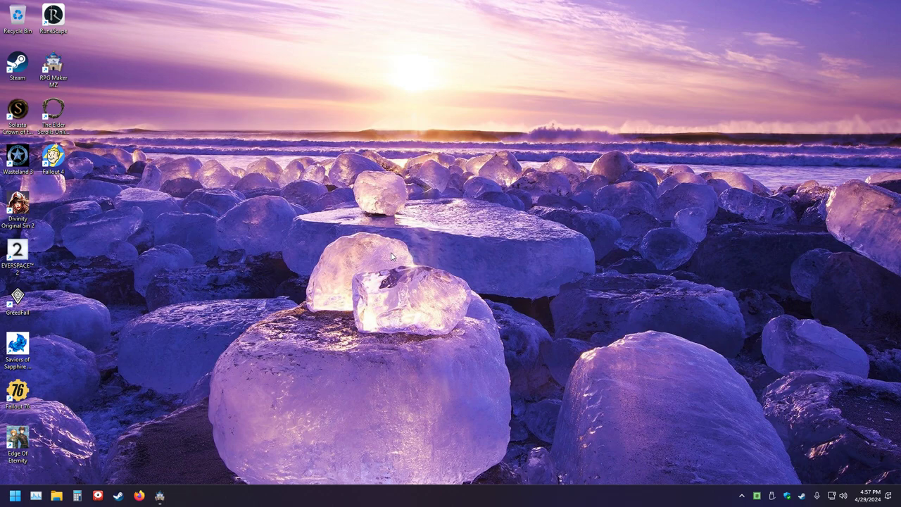
Switch back to the RPG Maker MZ editor showing the Onminous Cave map.
key(alt+Tab)
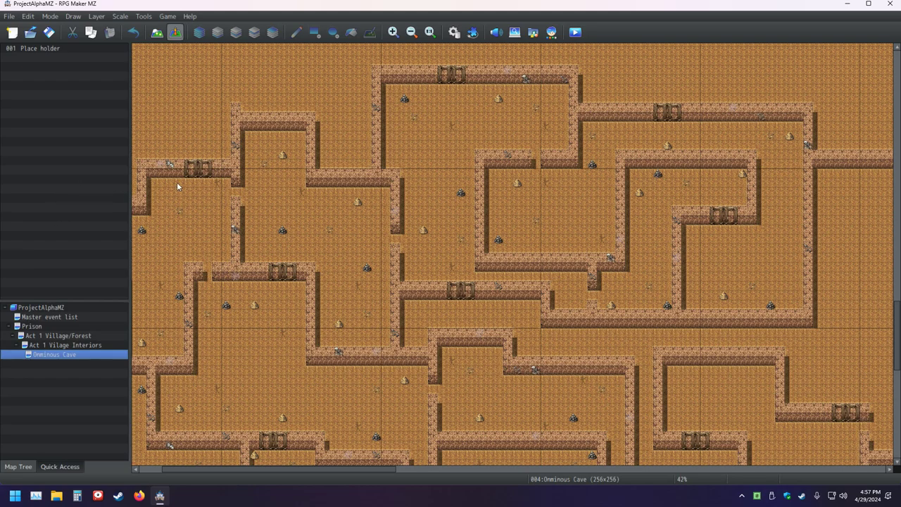
click(849, 6)
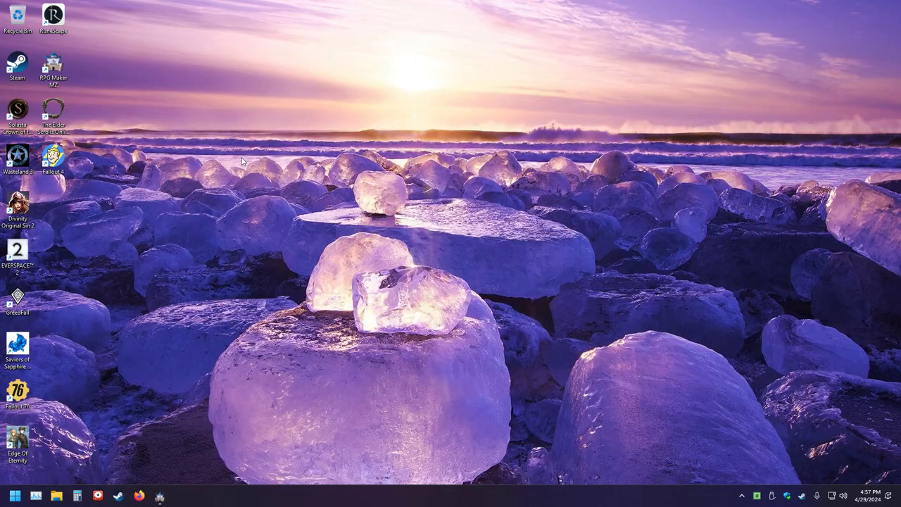
double_click(53, 67)
click(160, 495)
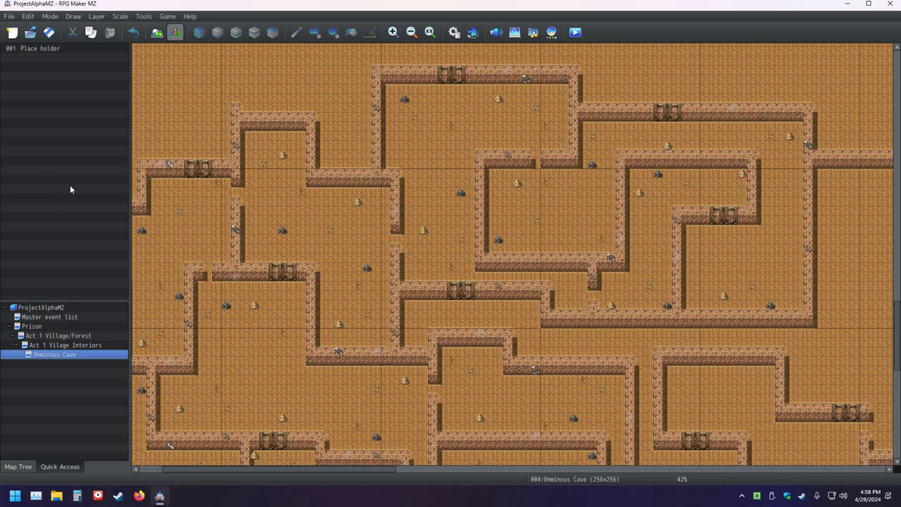
click(454, 32)
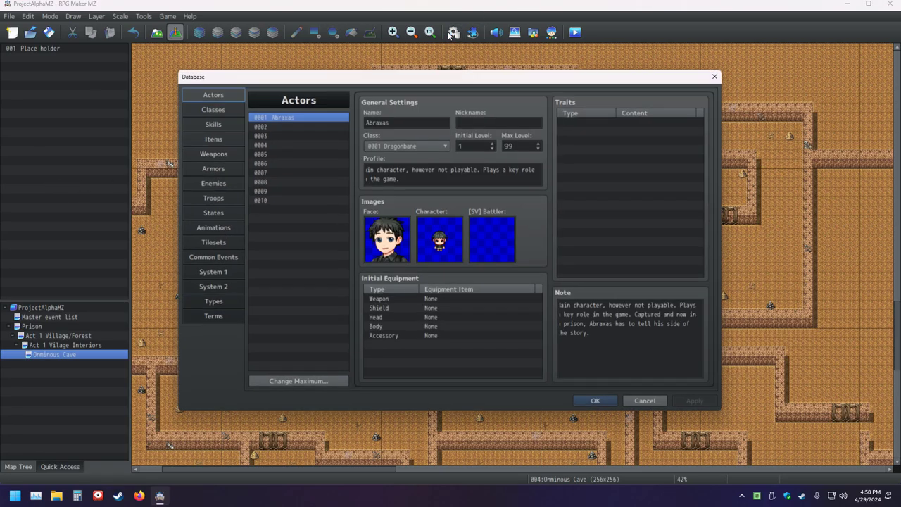
click(720, 73)
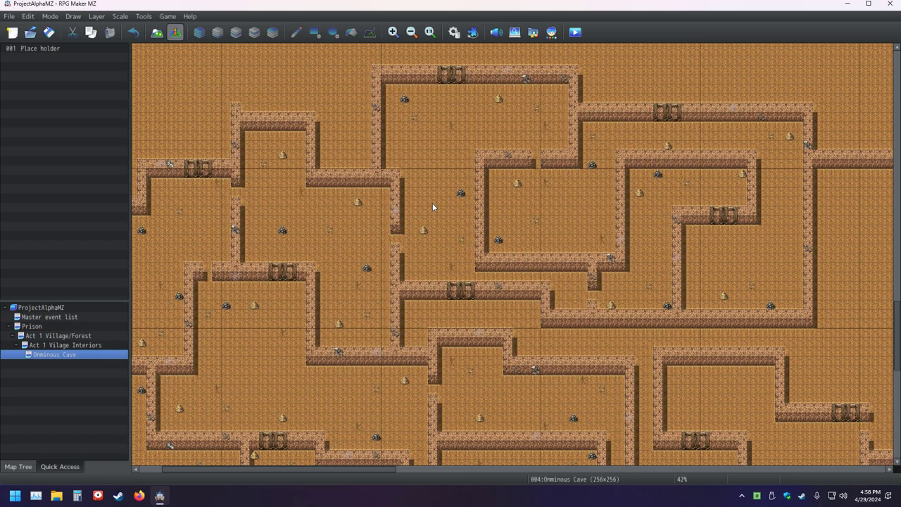
Examine the overall maze layout and the empty area of the Onminous Cave map at 10% zoom.
ctrl+scroll(431, 204, down, 6)
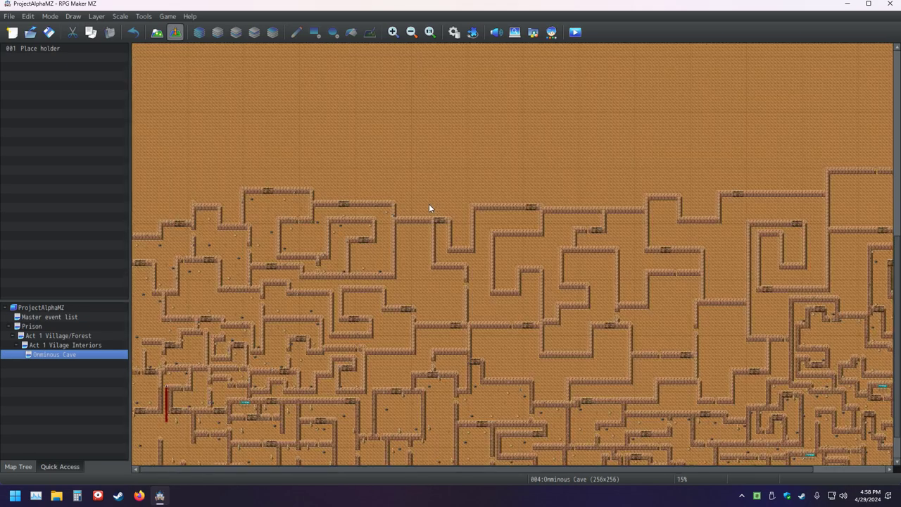
ctrl+scroll(429, 209, down, 1)
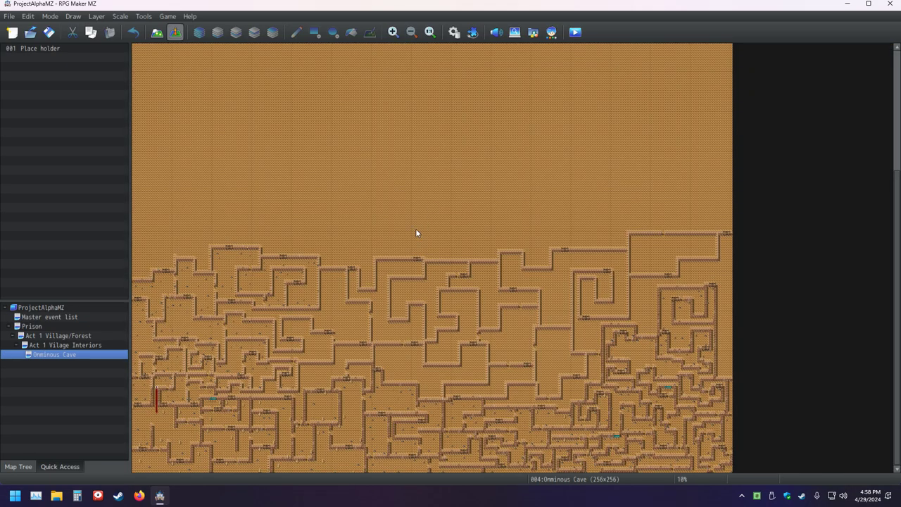
scroll(411, 253, up, 5)
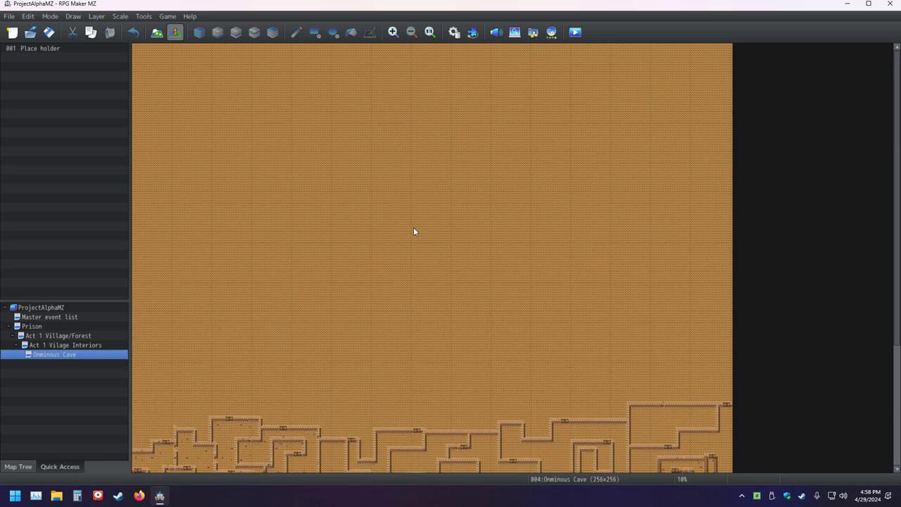
scroll(413, 223, down, 4)
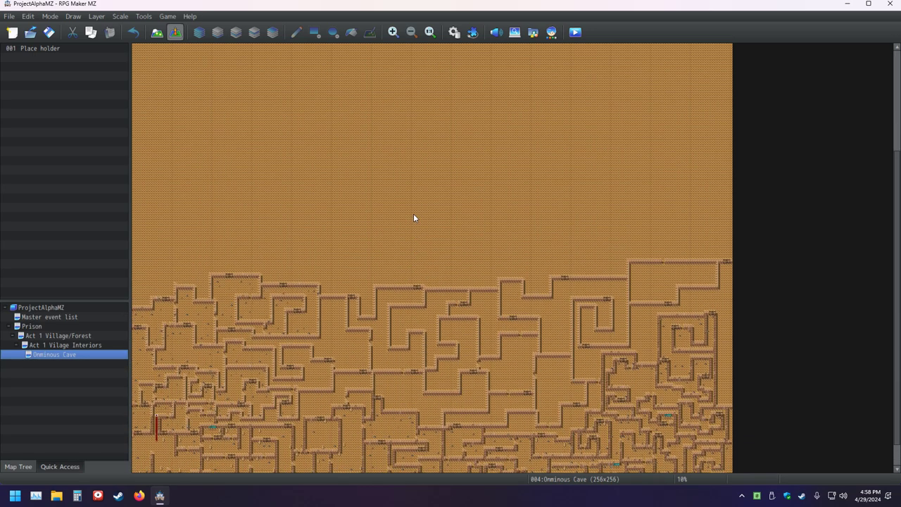
scroll(414, 216, up, 4)
scroll(414, 219, down, 3)
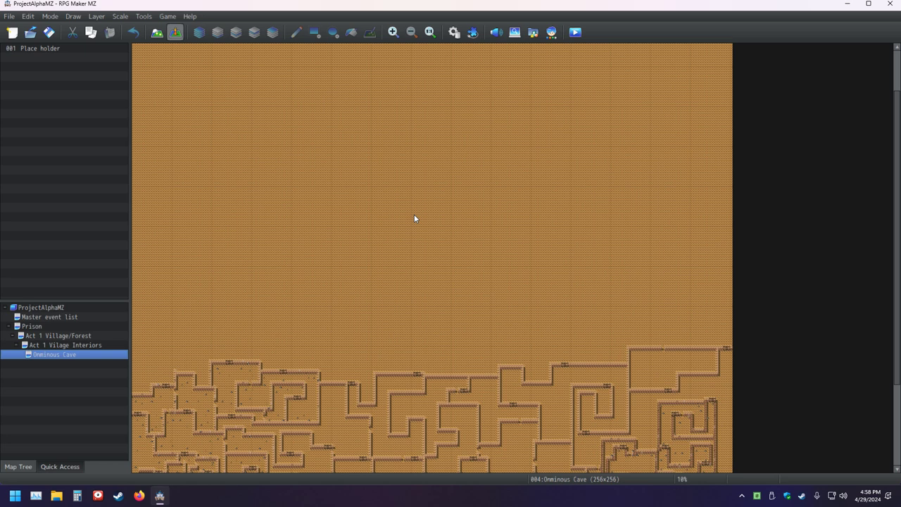
scroll(414, 218, up, 1)
scroll(413, 216, down, 2)
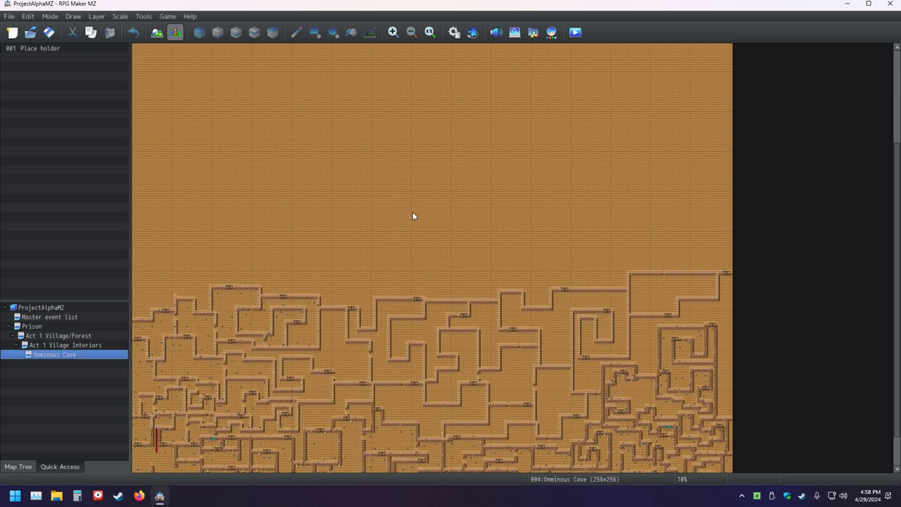
scroll(413, 216, up, 3)
scroll(413, 216, up, 2)
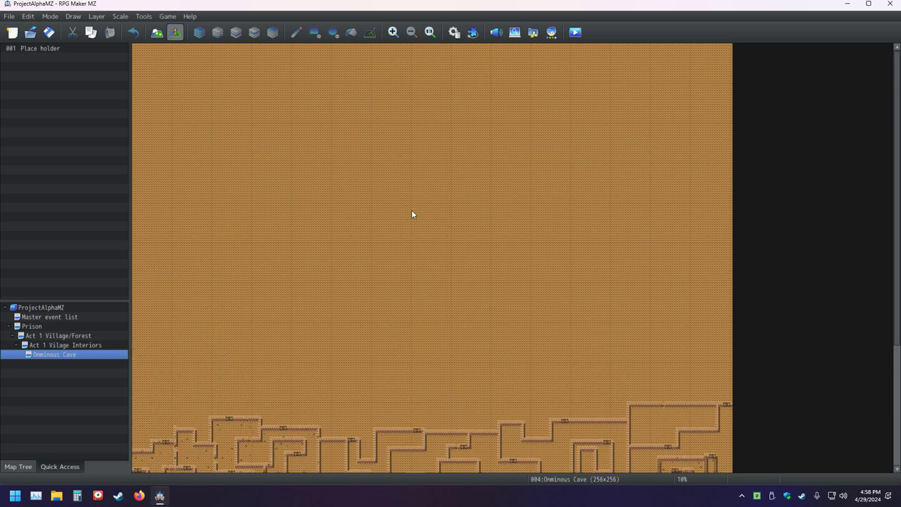
scroll(412, 214, down, 5)
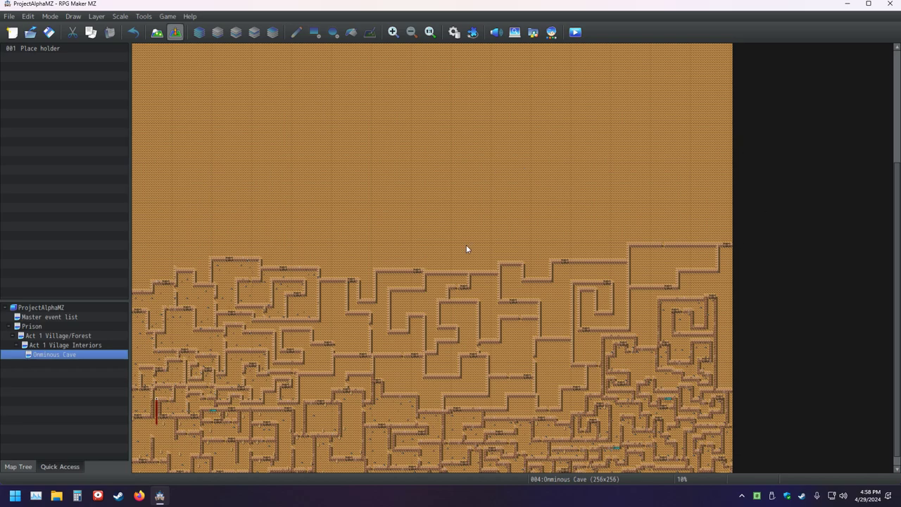
Review the Buffs/debuffs placeholder among the database states and the settings of the Eye Drops item.
click(454, 31)
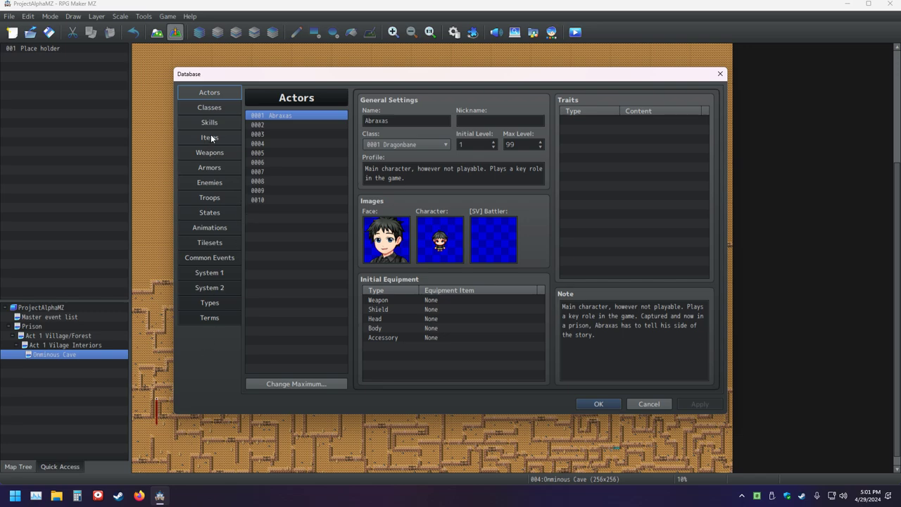
click(209, 211)
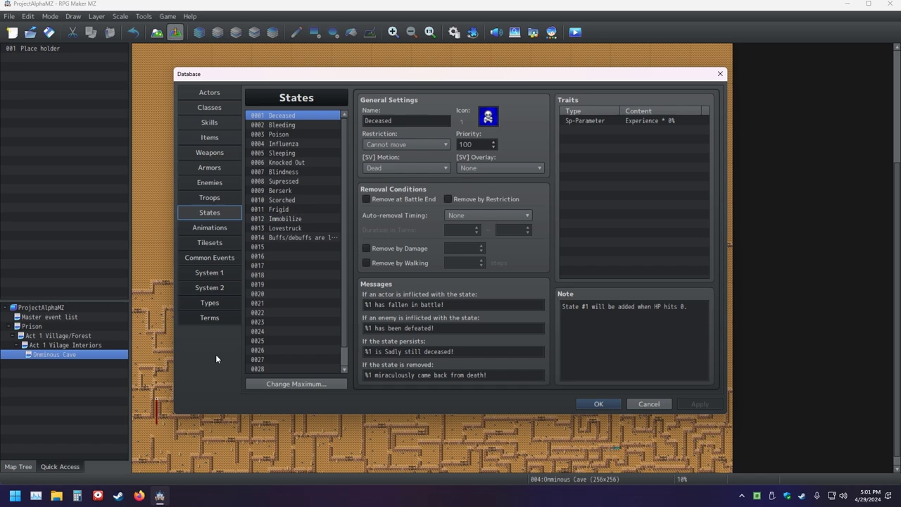
click(287, 239)
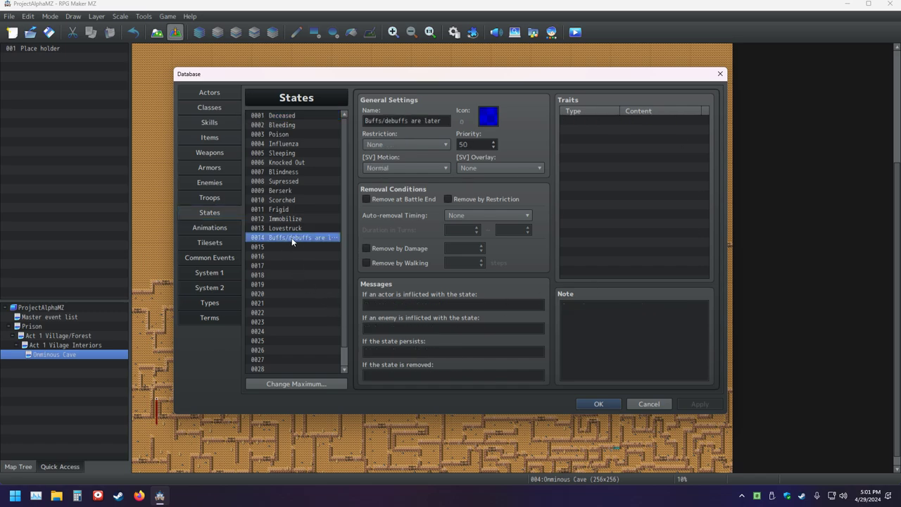
click(211, 138)
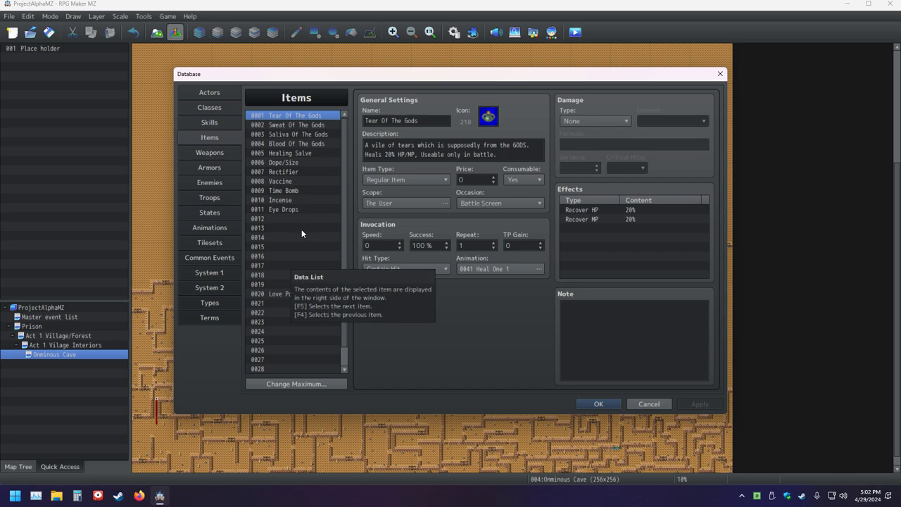
click(285, 210)
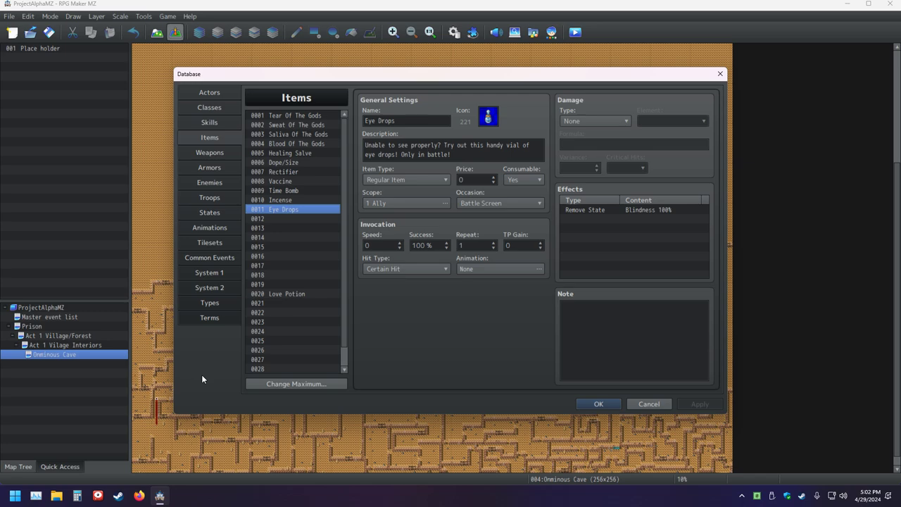
Compare the database's list of states with the curing items, checking the Time Bomb and Vaccine entries.
click(204, 212)
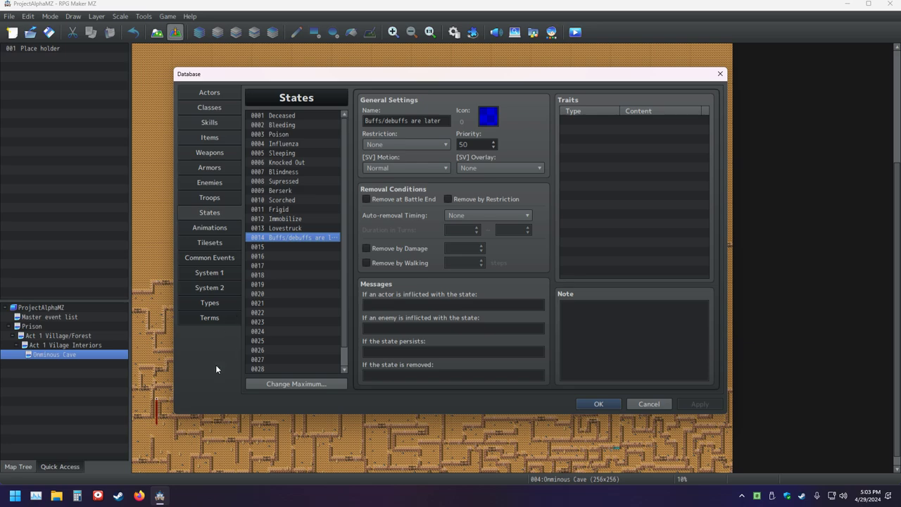
click(214, 134)
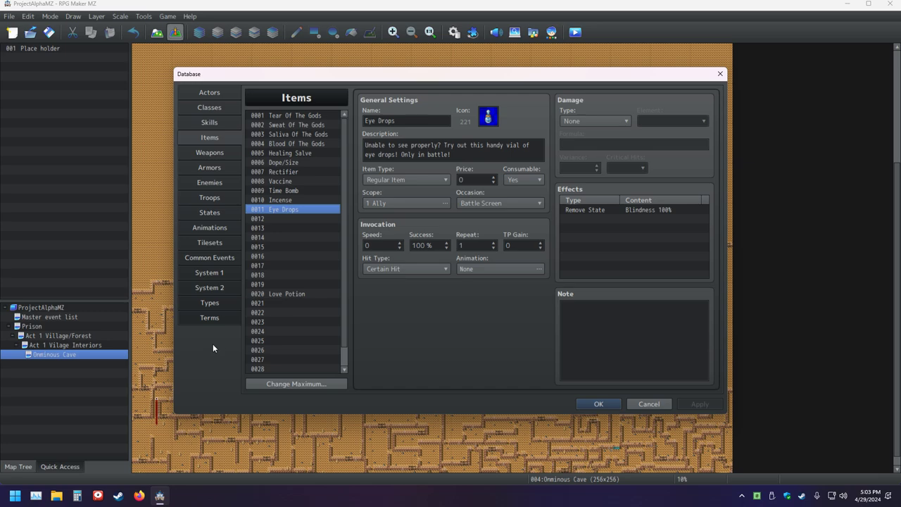
click(285, 191)
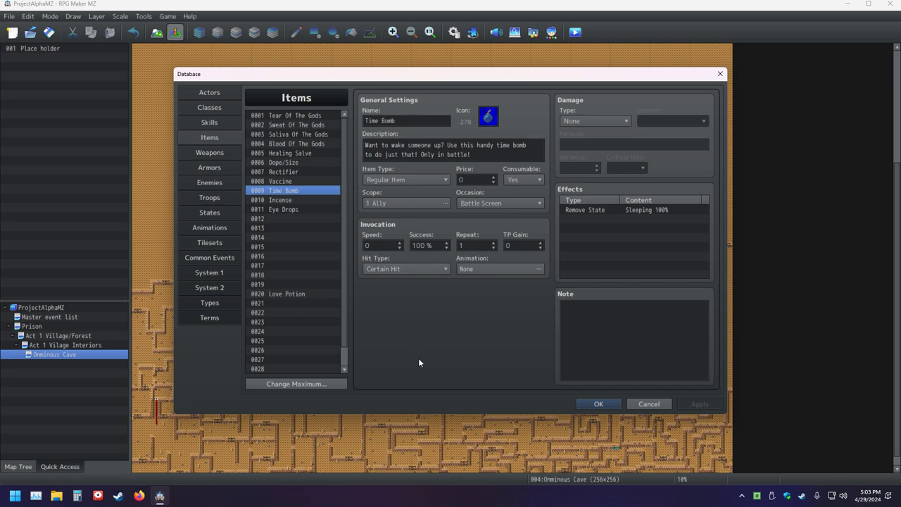
click(279, 182)
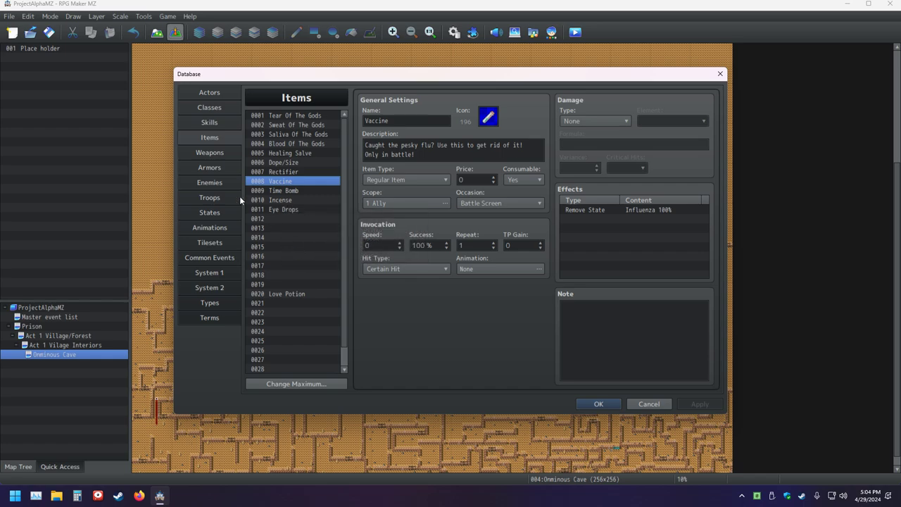
click(214, 212)
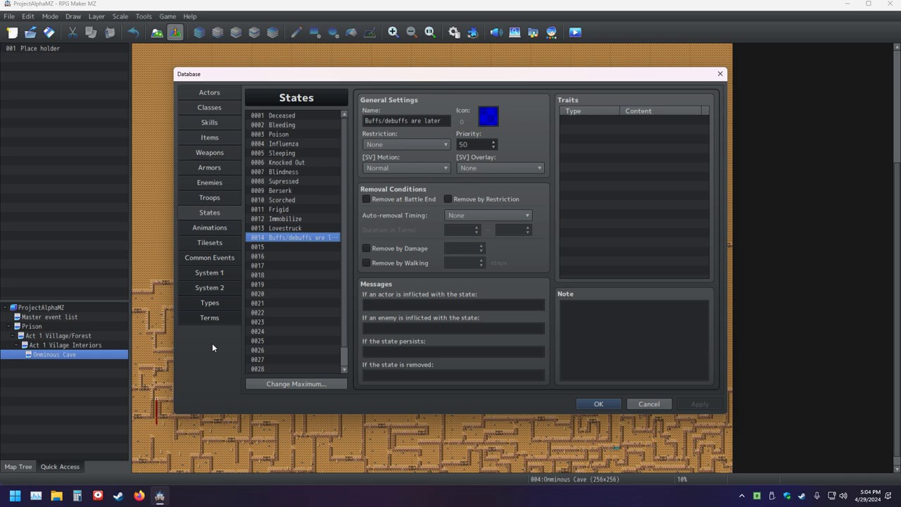
click(208, 137)
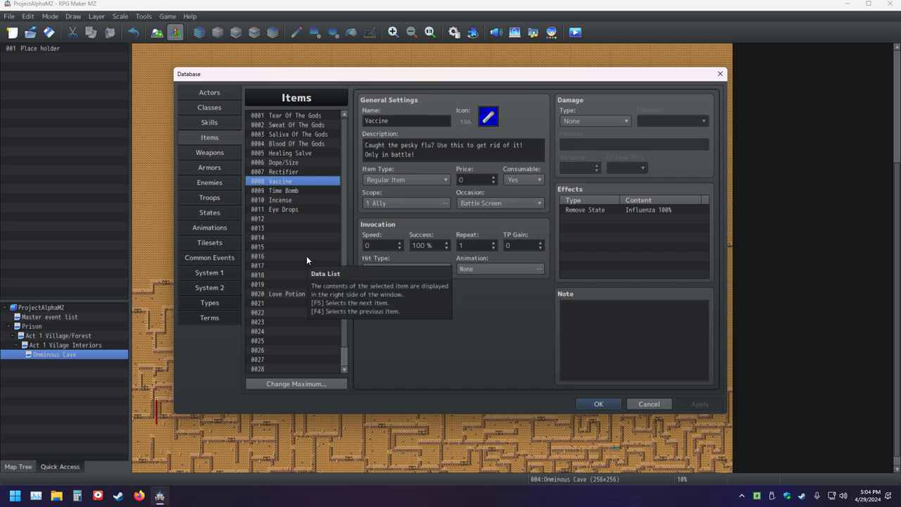
Compare the Supressed state's settings with the empty item slot 0012 and look at the icons available for it.
click(286, 210)
click(288, 219)
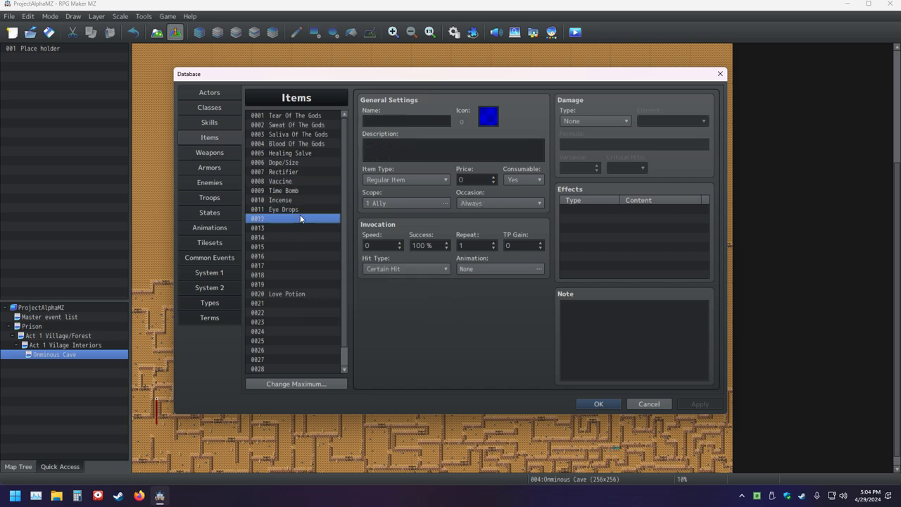
click(215, 211)
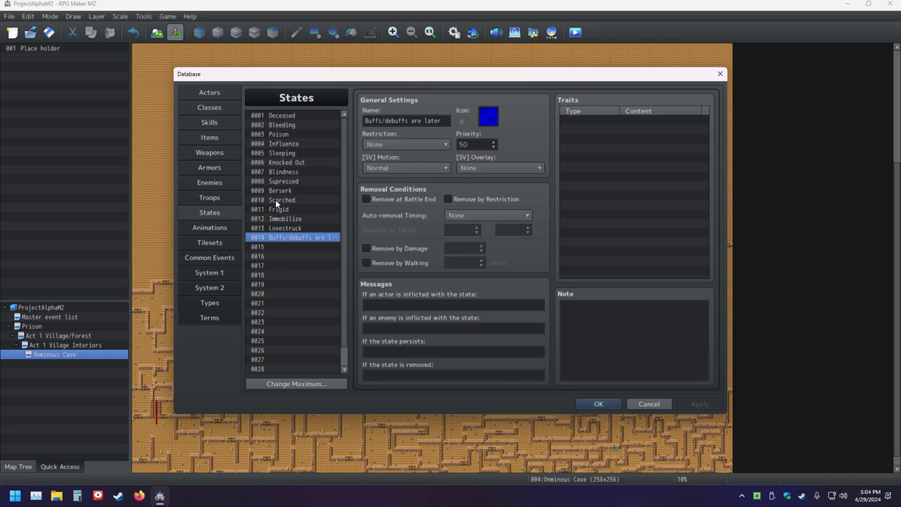
click(281, 181)
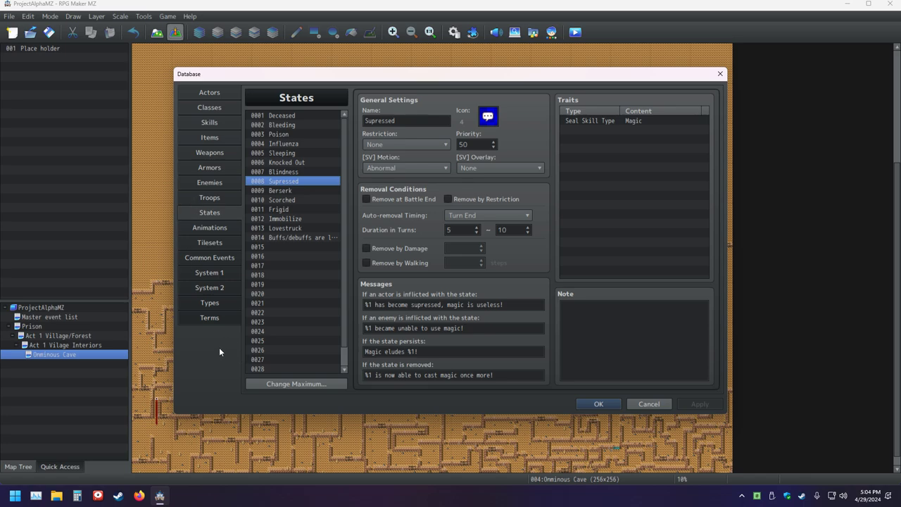
click(209, 138)
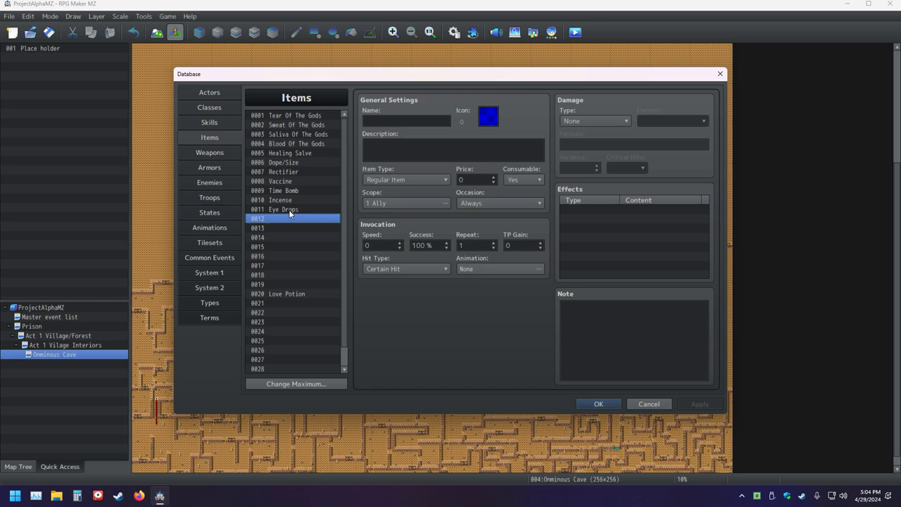
click(487, 116)
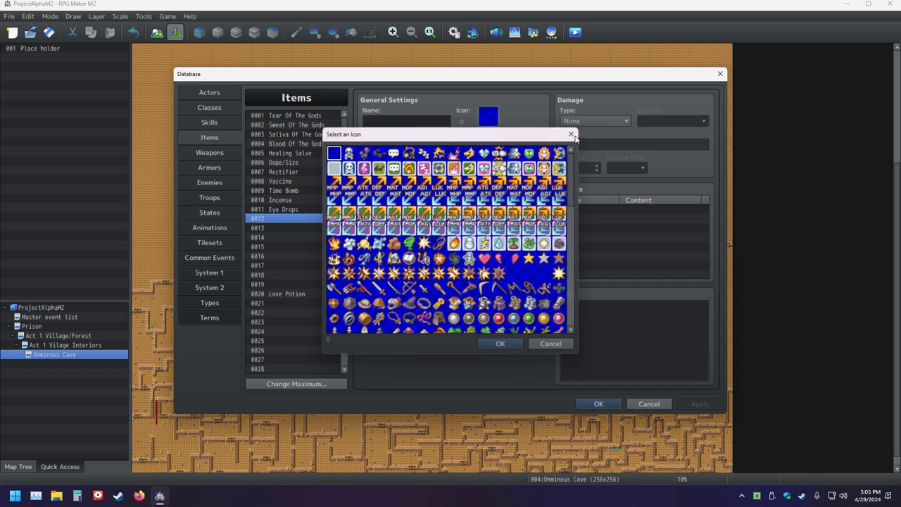
key(Escape)
Review the names, descriptions and state-removal effects of the Incense and Dope/Size items.
click(284, 200)
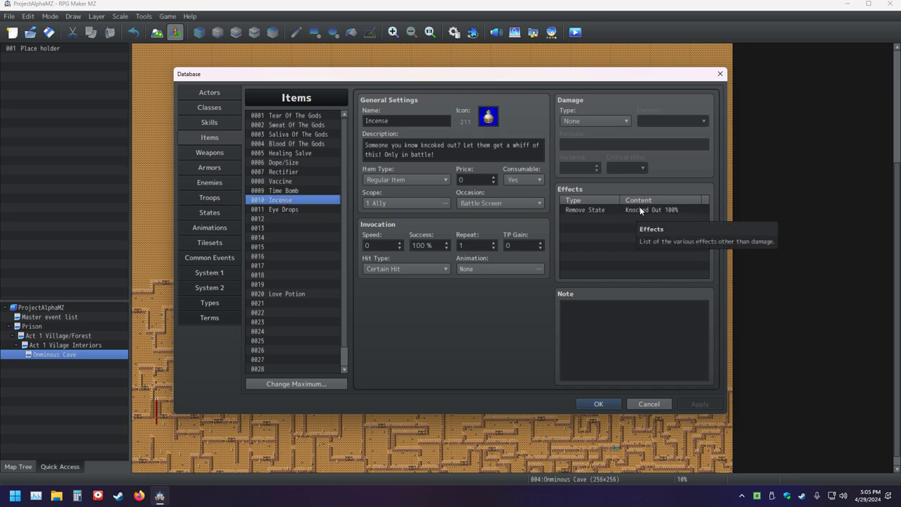
double_click(377, 121)
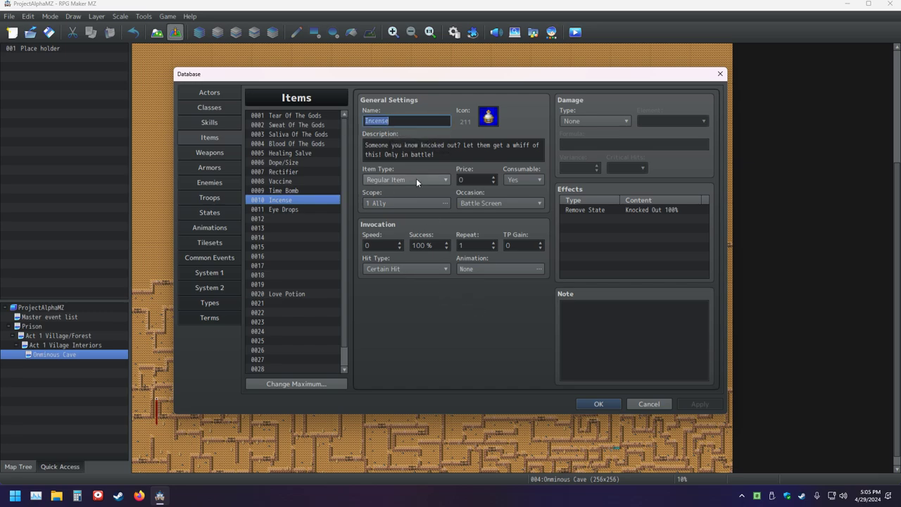
click(405, 144)
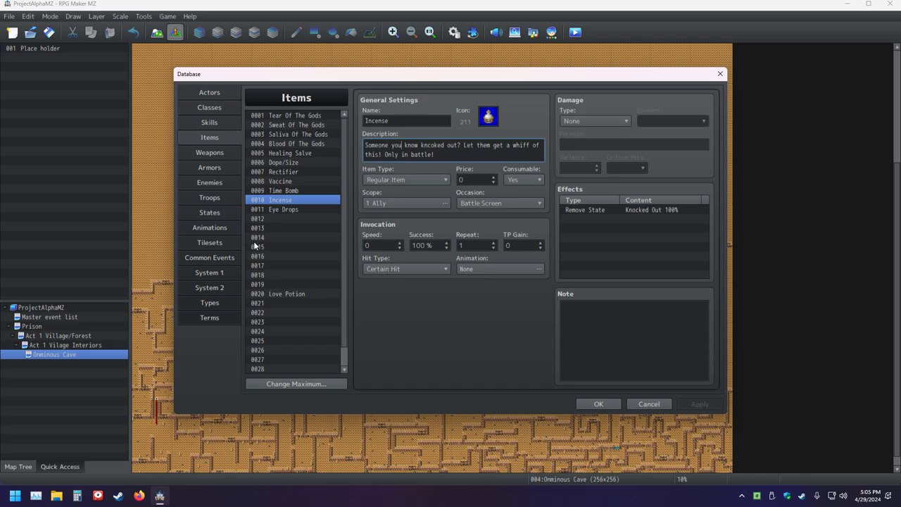
click(280, 162)
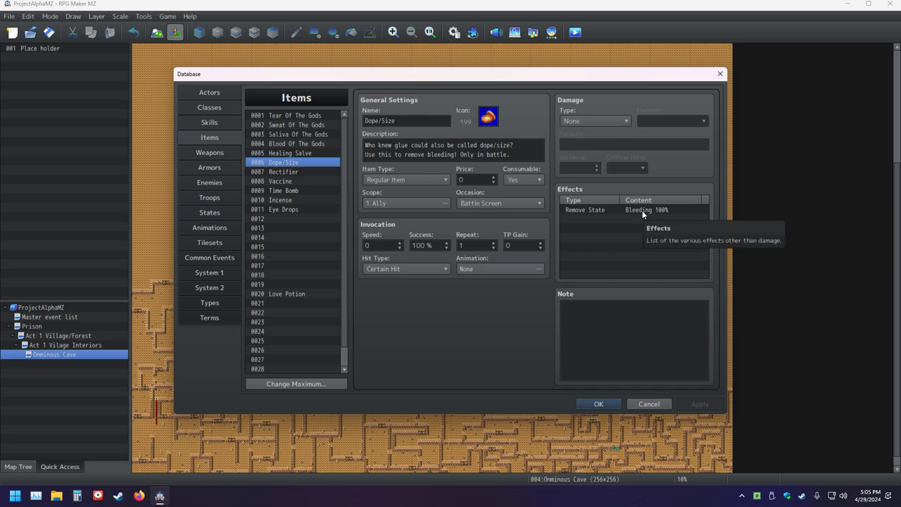
click(397, 122)
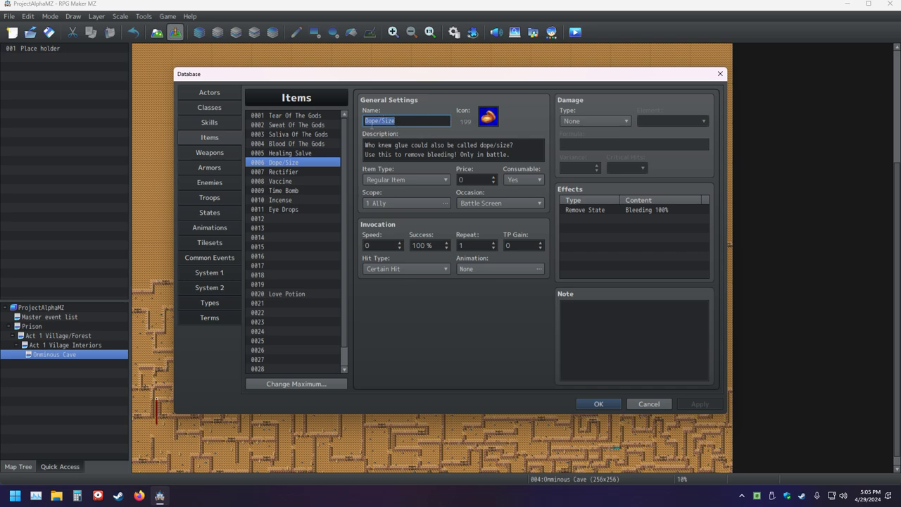
Review the name, description and removed state of the Rectifier and Vaccine items.
click(304, 172)
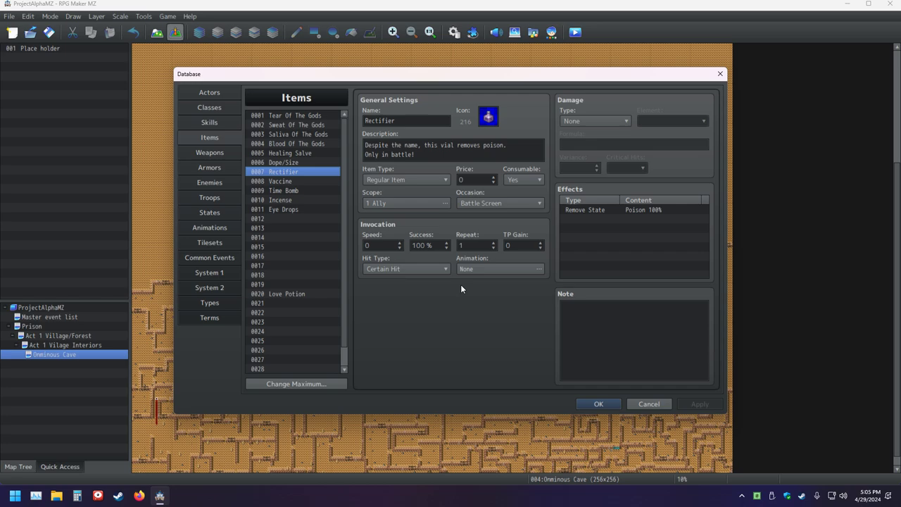
click(402, 120)
click(401, 120)
double_click(408, 119)
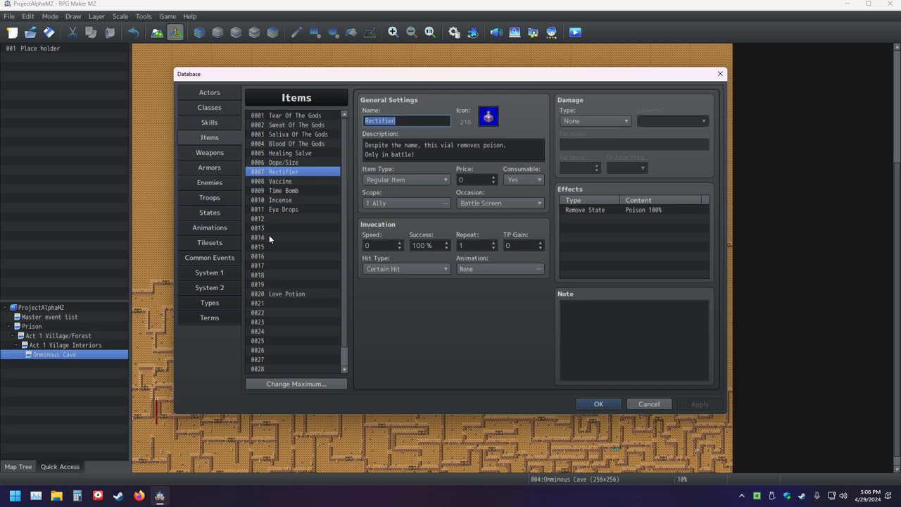
click(289, 181)
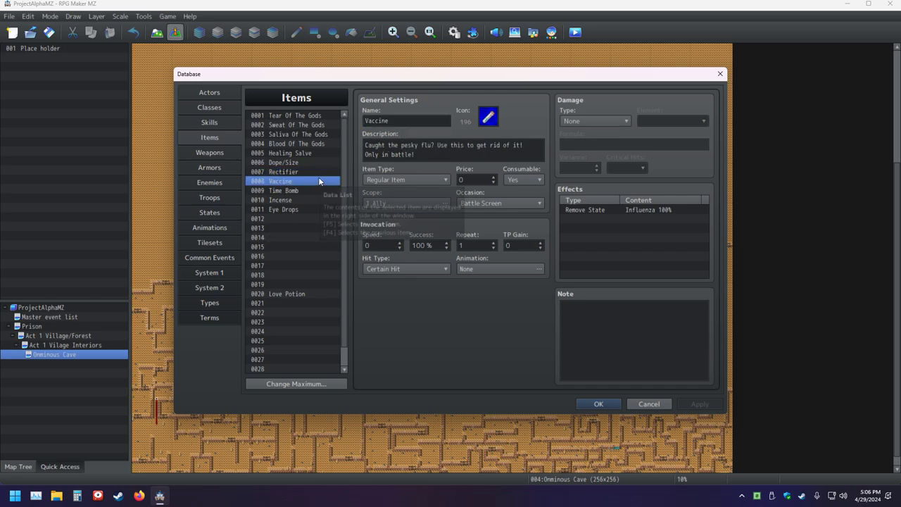
double_click(403, 121)
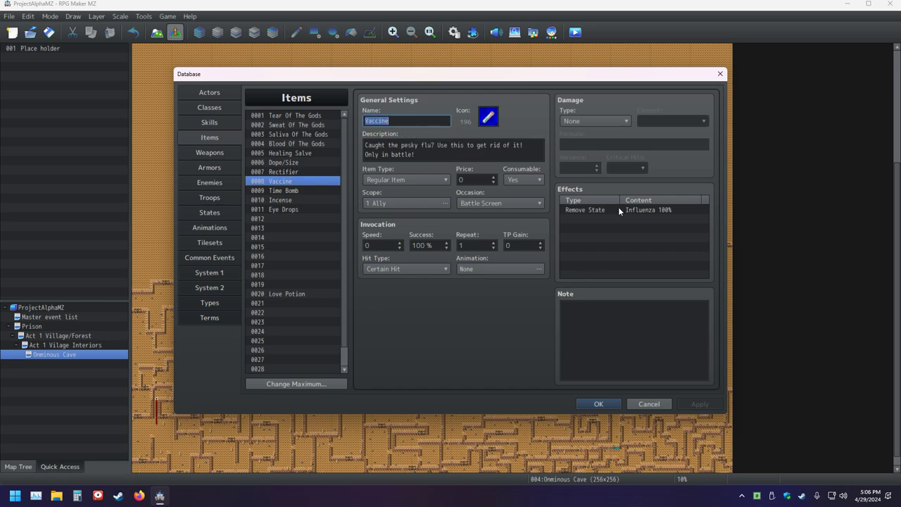
click(636, 211)
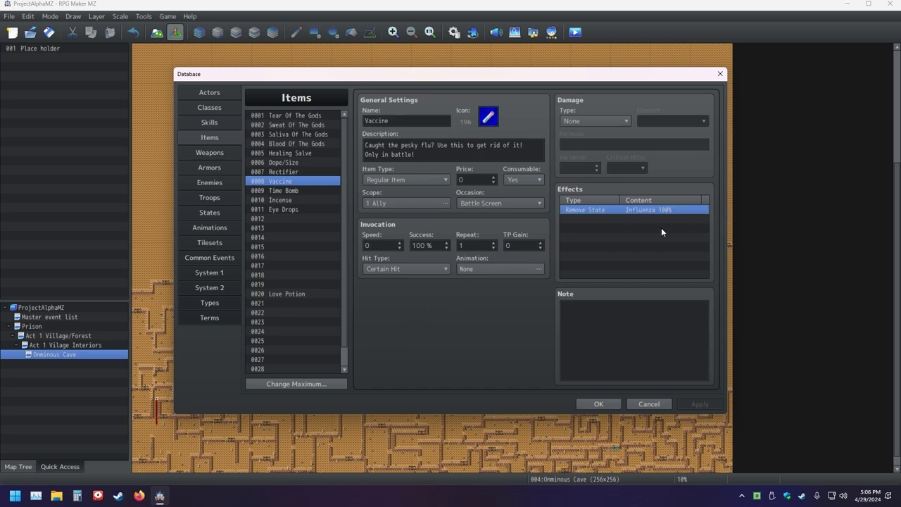
Check the Healing Salve, Time Bomb and Eye Drops items, and open the icon selection for empty item 0012.
click(290, 154)
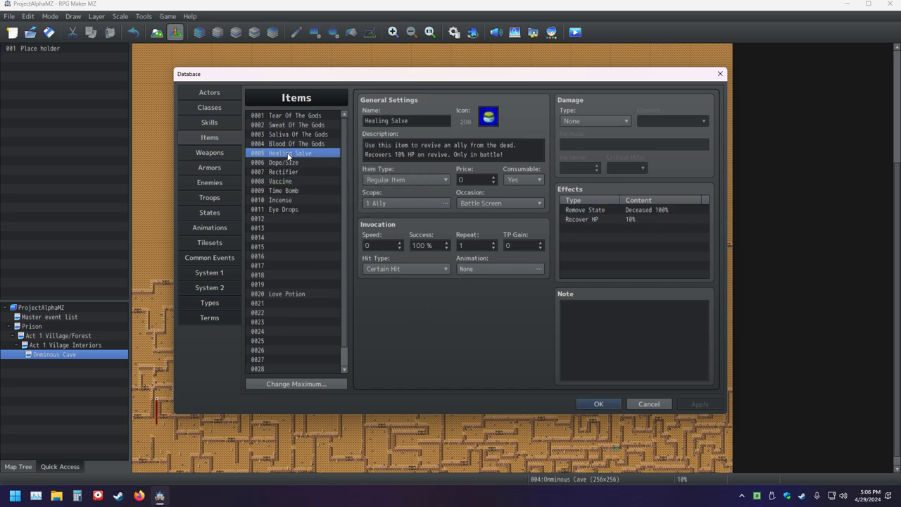
click(282, 190)
click(283, 209)
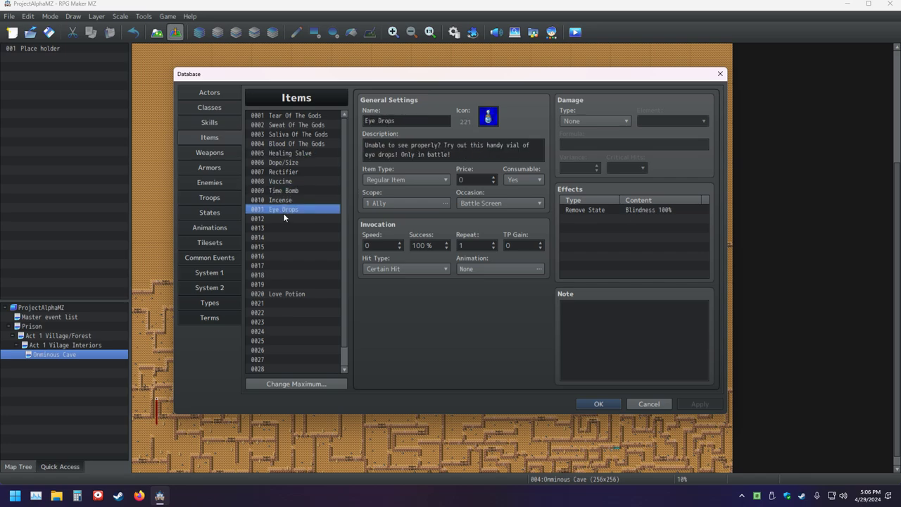
click(282, 219)
double_click(486, 118)
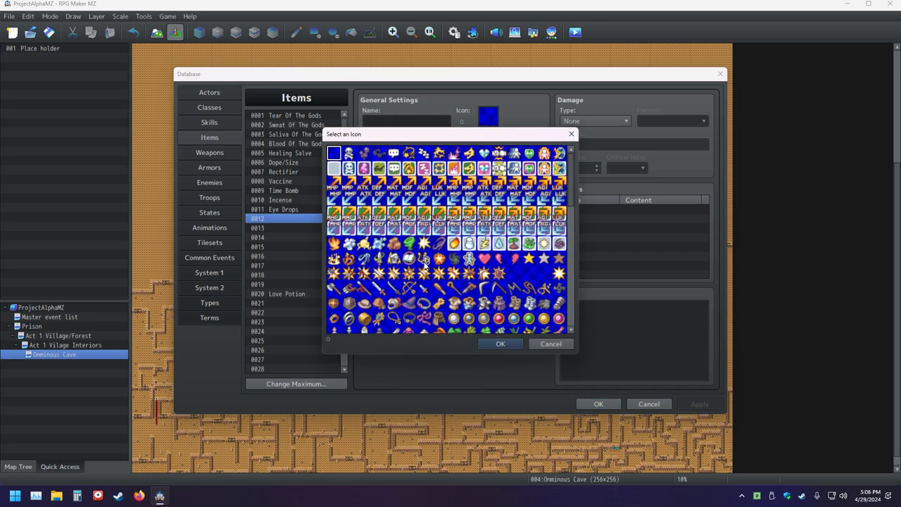
Switch to Firefox and search the web for "alternate names for cough drops".
click(140, 496)
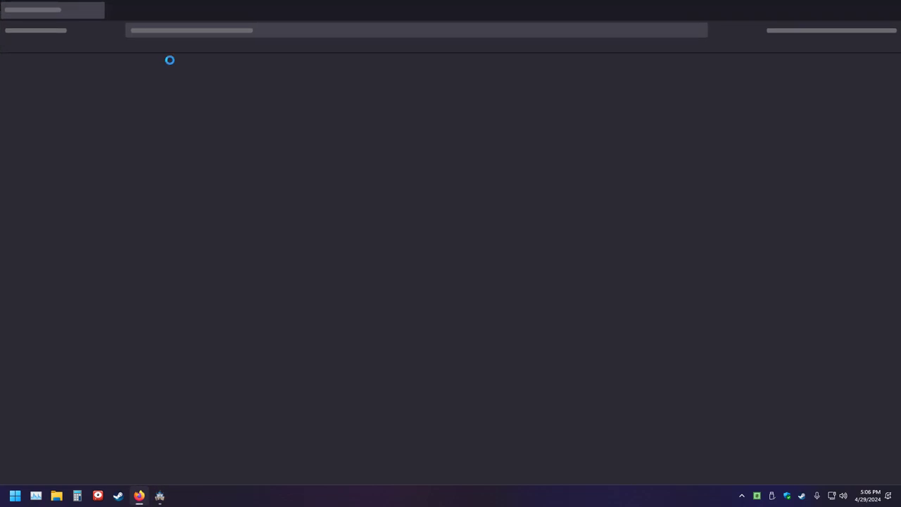
click(136, 10)
click(117, 10)
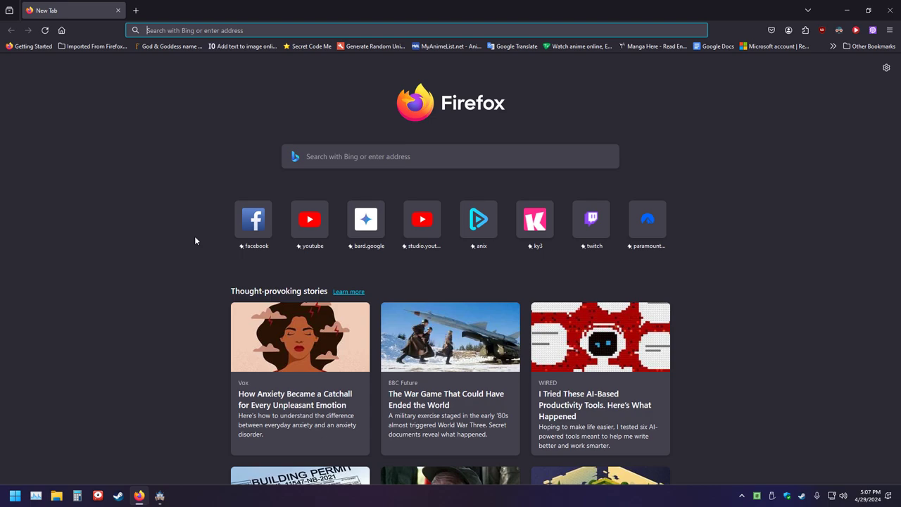
text(alter)
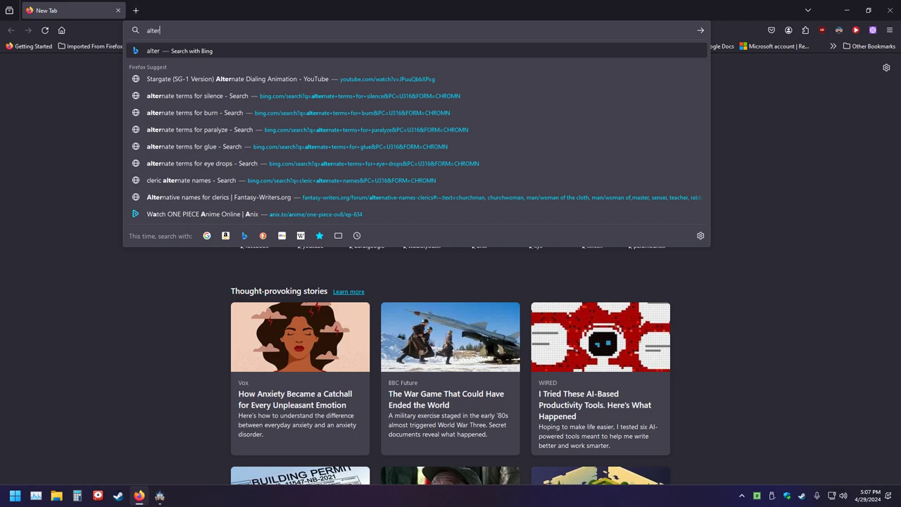
text(nate names )
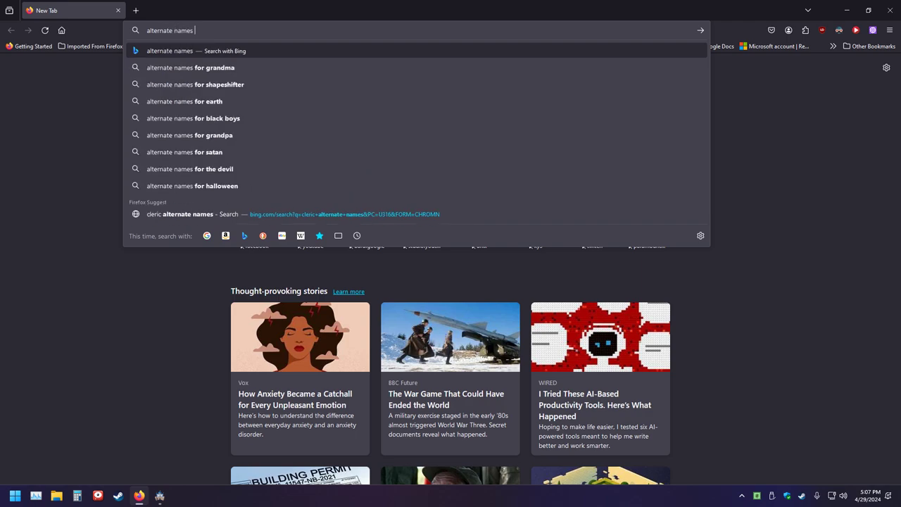
text(for co)
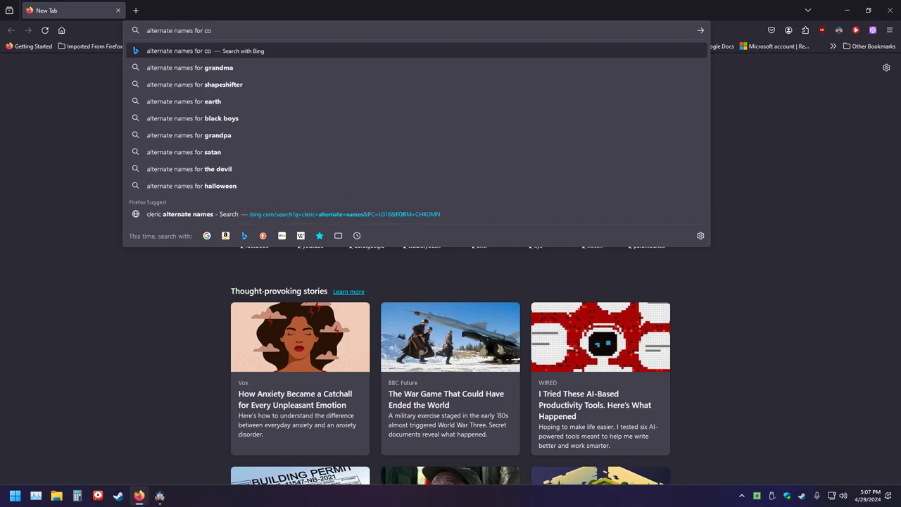
text(ugh drops)
key(Return)
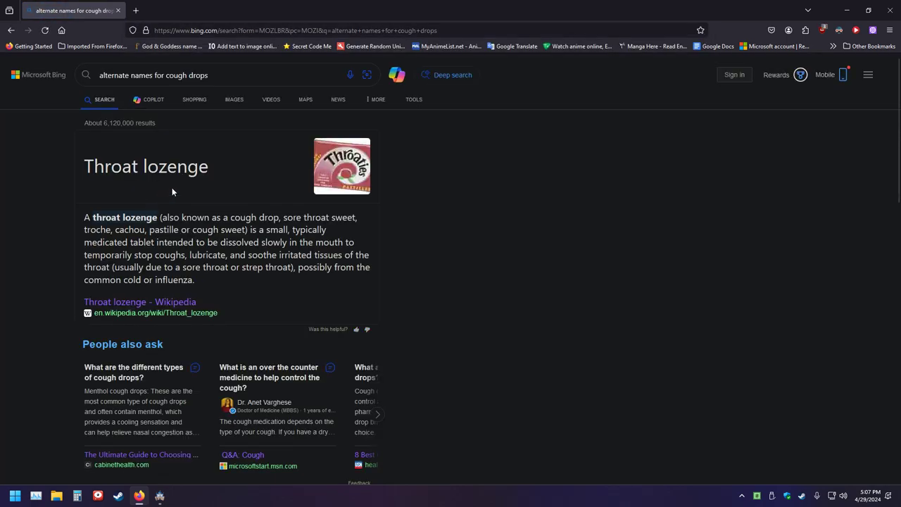
Examine the throat lozenge summary and the remaining results for alternative cough drop names.
drag(208, 166, 137, 191)
click(21, 212)
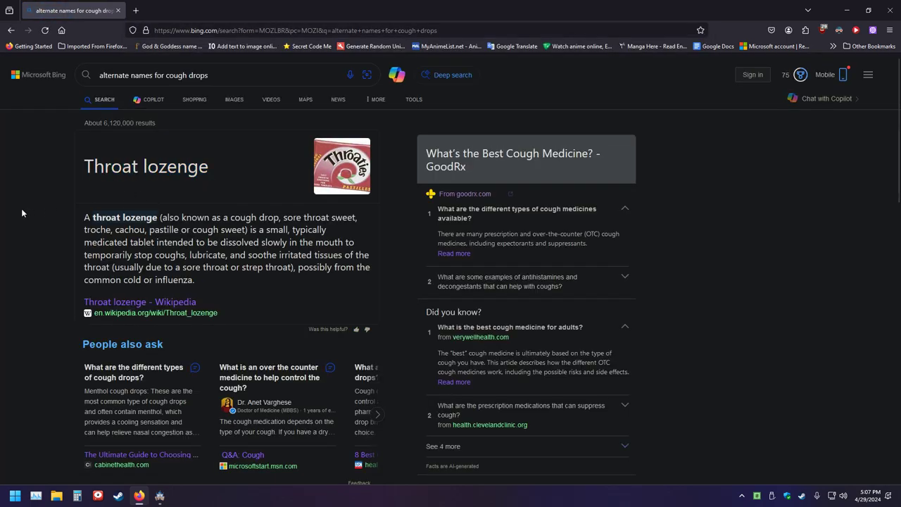
scroll(70, 275, down, 7)
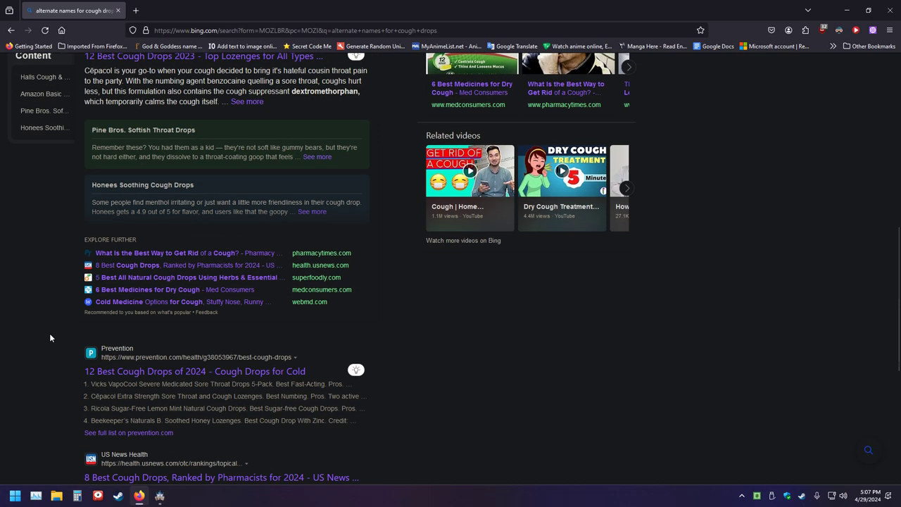
scroll(48, 325, down, 5)
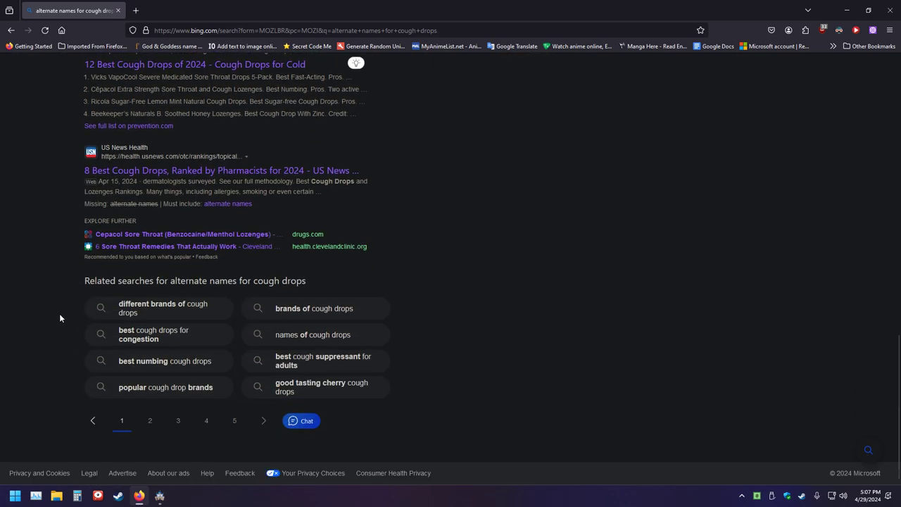
scroll(60, 318, up, 15)
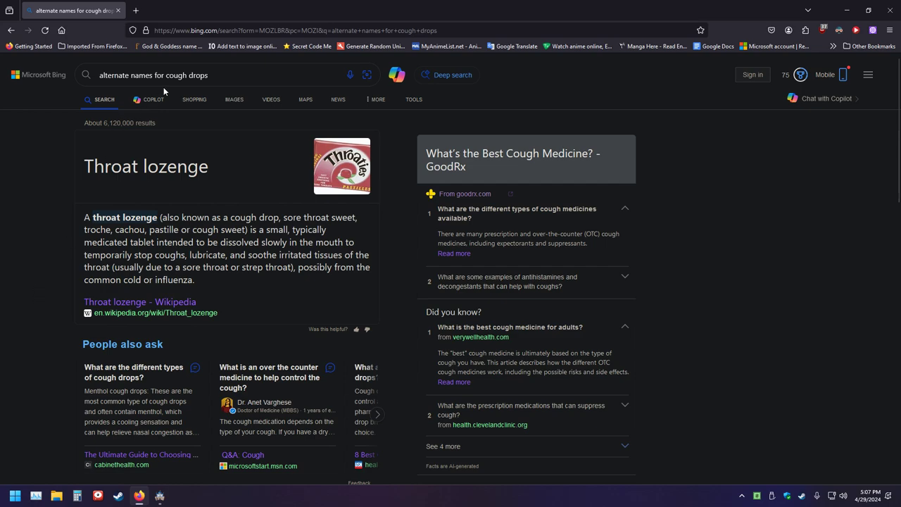
Reword the web search to look for synonyms instead of alternate names, using the corrected query "synonyms for cough drop".
drag(153, 75, 101, 79)
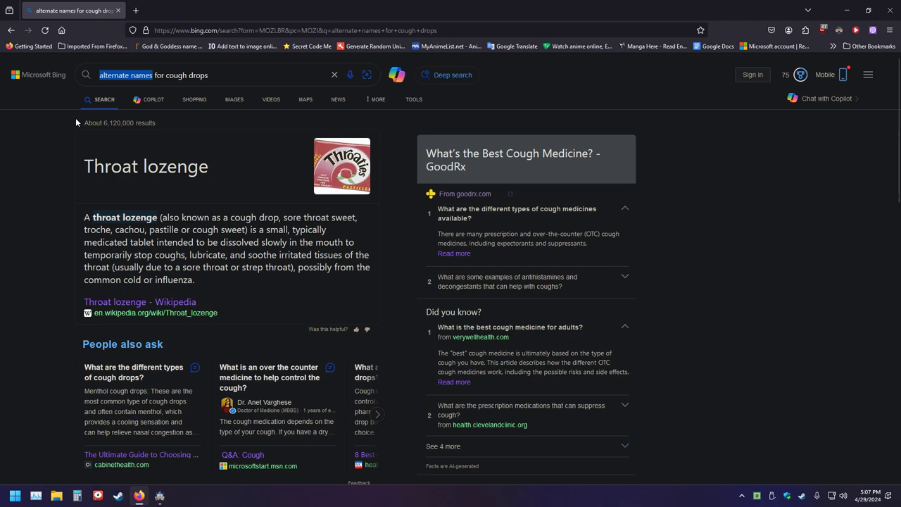
text(synom)
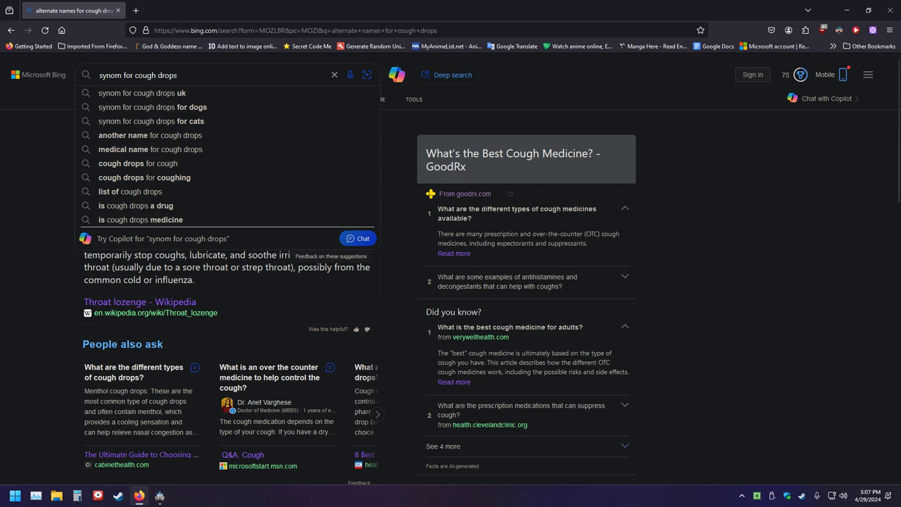
text(yns)
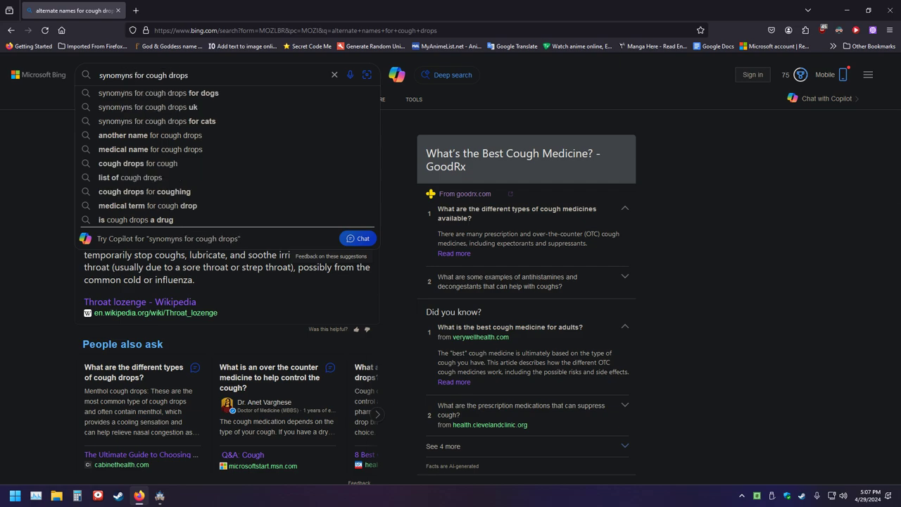
key(Return)
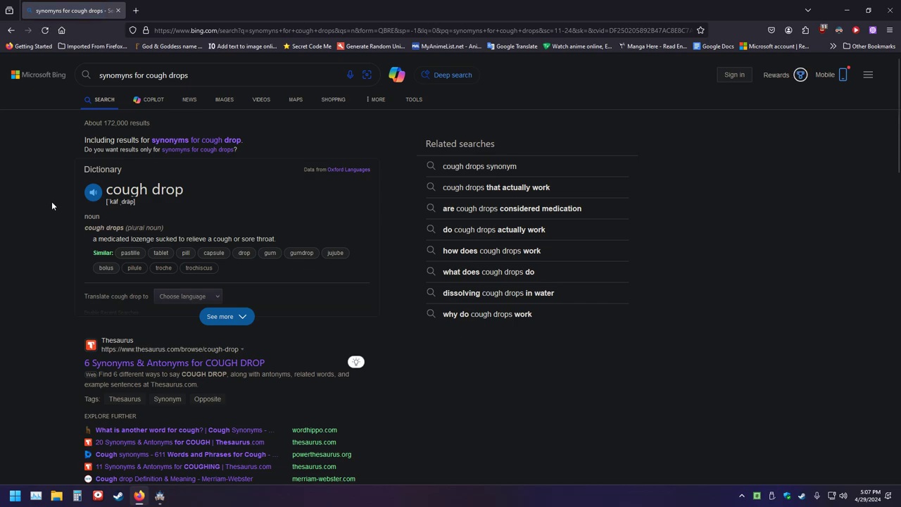
click(211, 140)
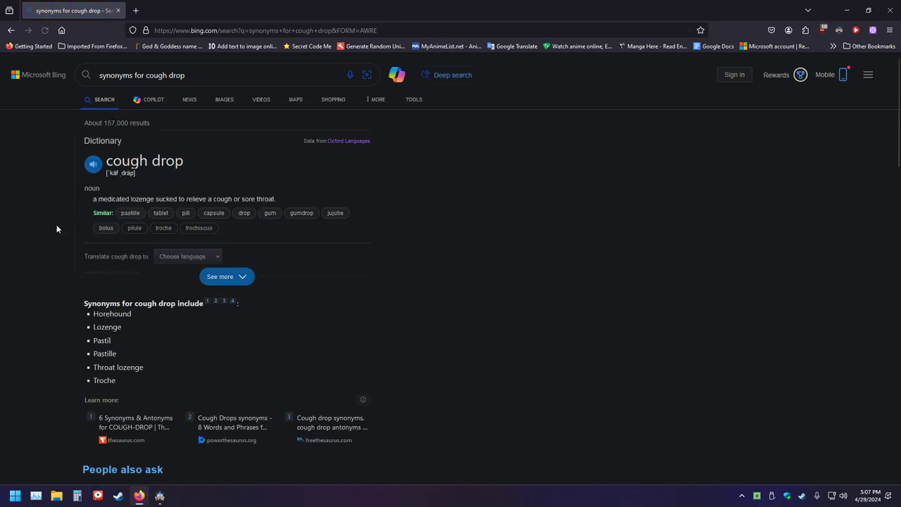
Look up "Horehound" from the list of cough drop synonyms in a new web search.
scroll(61, 226, down, 2)
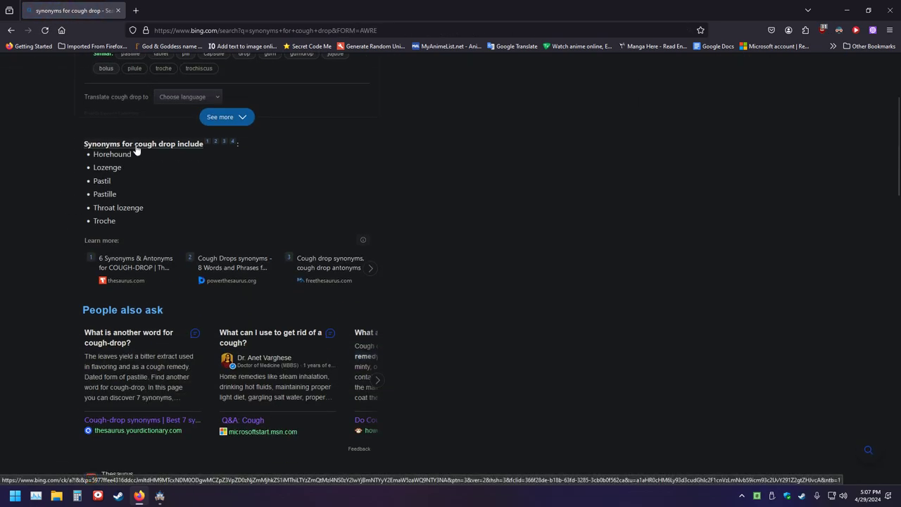
drag(142, 157, 91, 154)
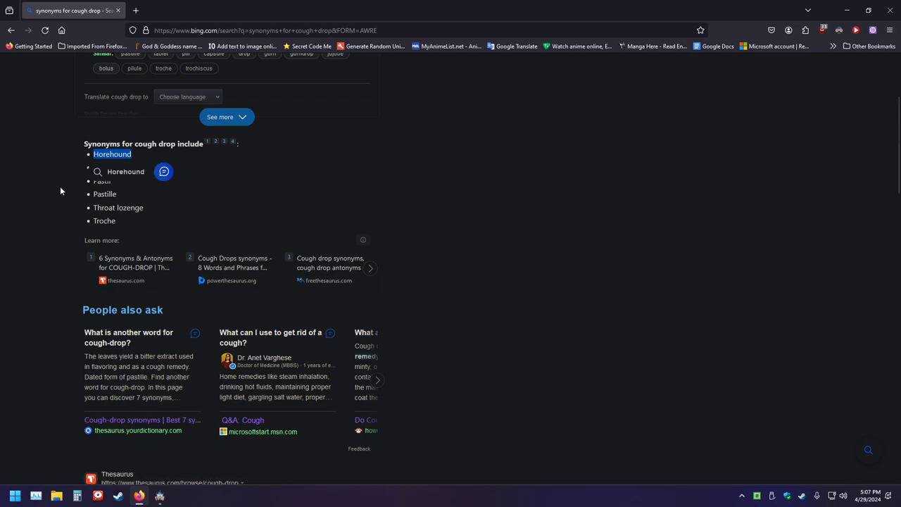
click(98, 172)
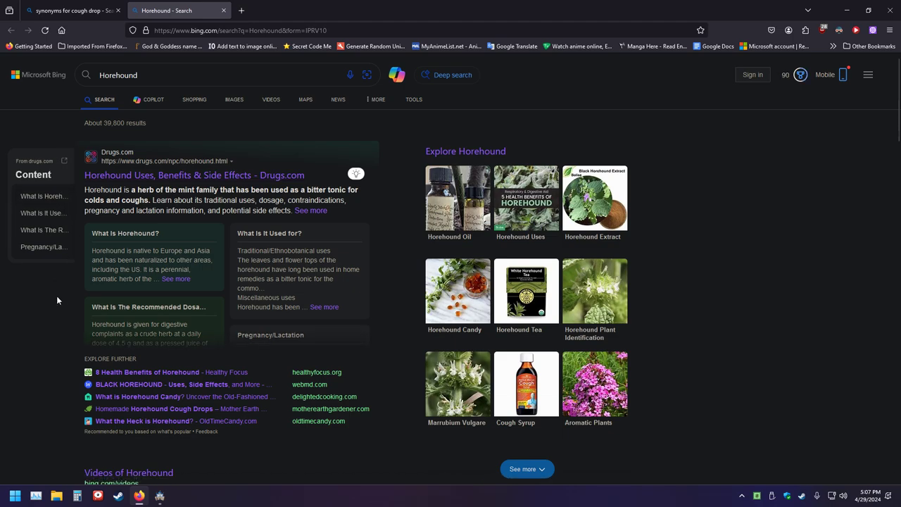
Examine the Horehound search results for what the herb is, its medicinal uses and related products.
scroll(57, 296, down, 2)
scroll(47, 296, up, 2)
scroll(41, 302, down, 2)
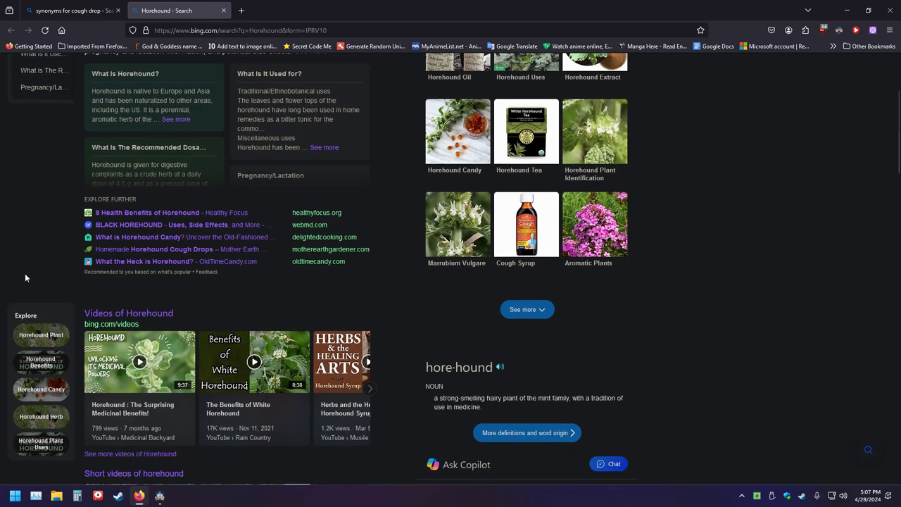
scroll(5, 269, down, 4)
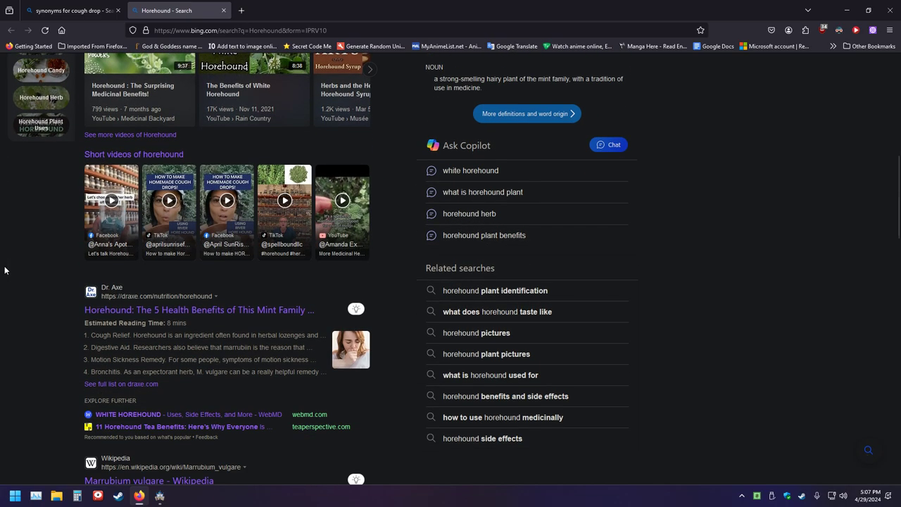
scroll(4, 270, down, 2)
scroll(6, 268, up, 8)
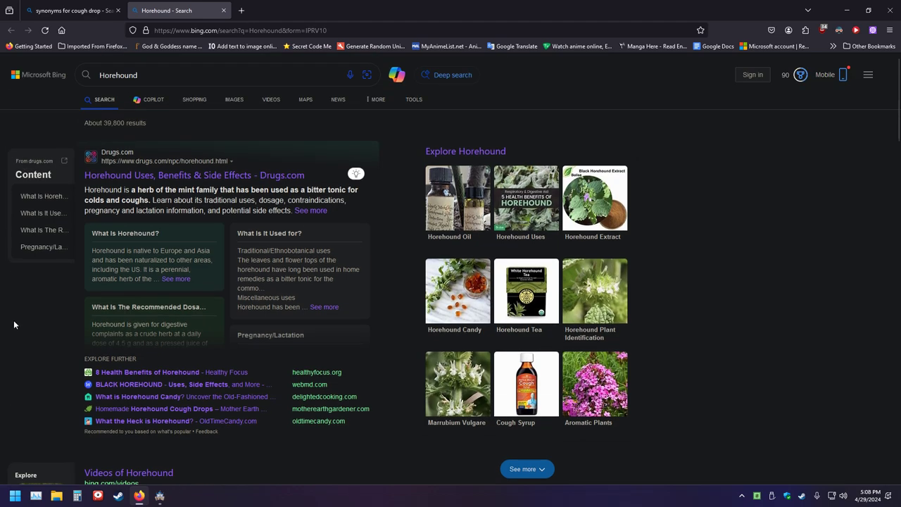
scroll(76, 231, down, 1)
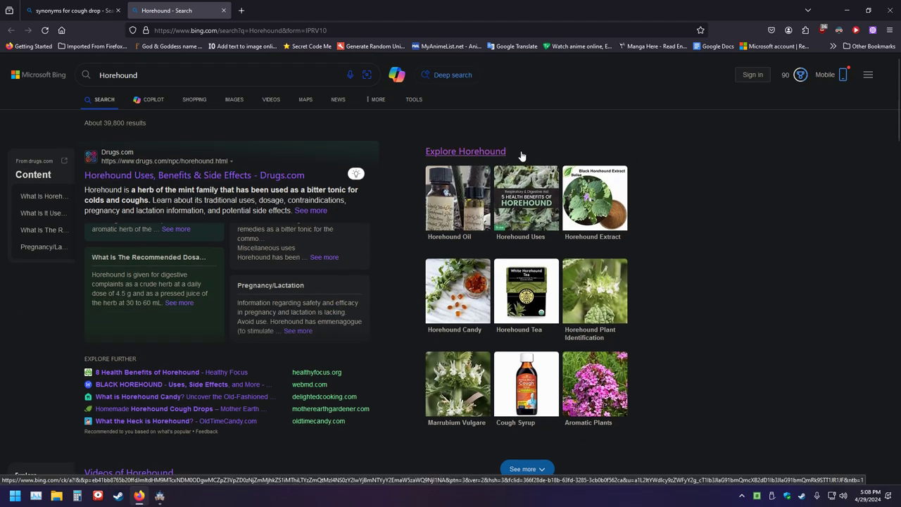
click(164, 78)
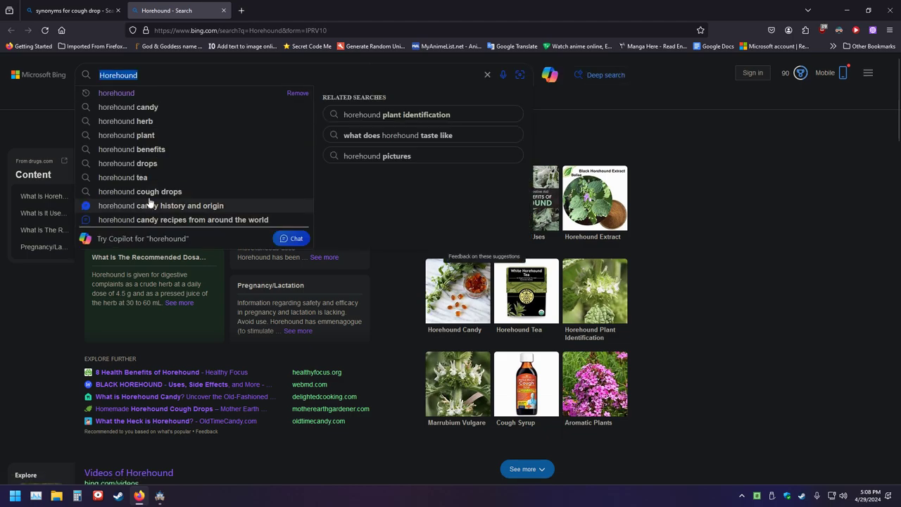
Switch to RPG Maker MZ, dismiss the icon selection and name item 0012 "Horehound".
click(160, 495)
click(571, 134)
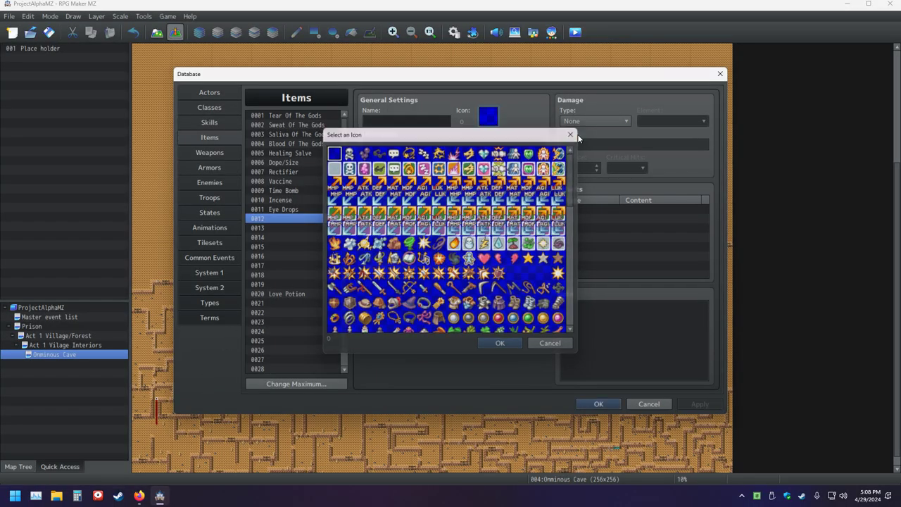
click(423, 121)
text(Horehound)
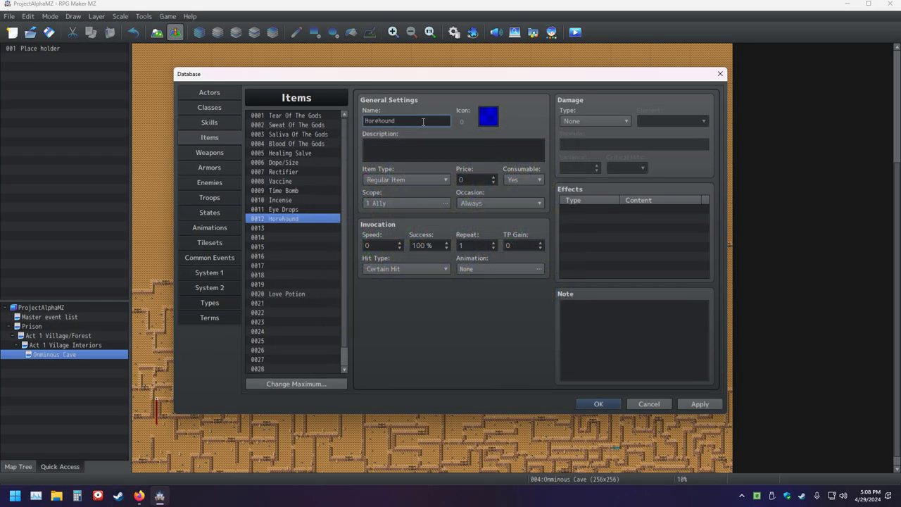
click(485, 116)
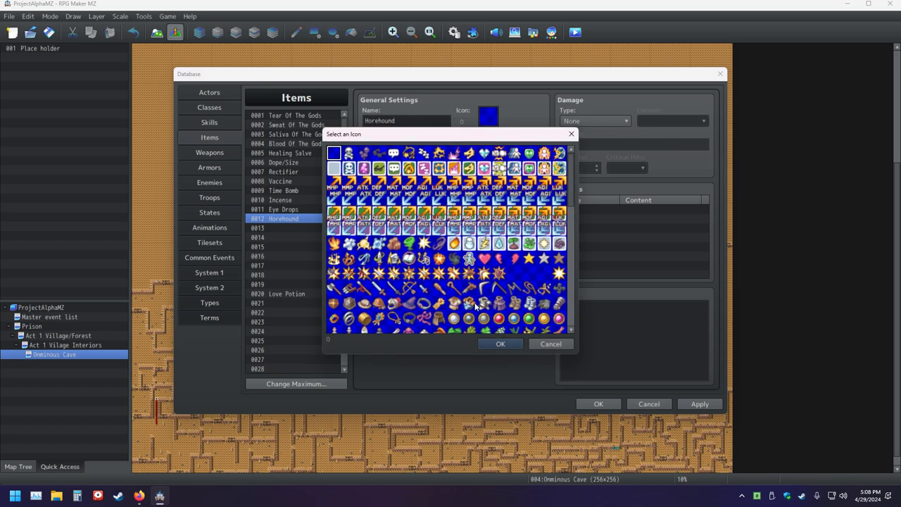
scroll(450, 264, down, 3)
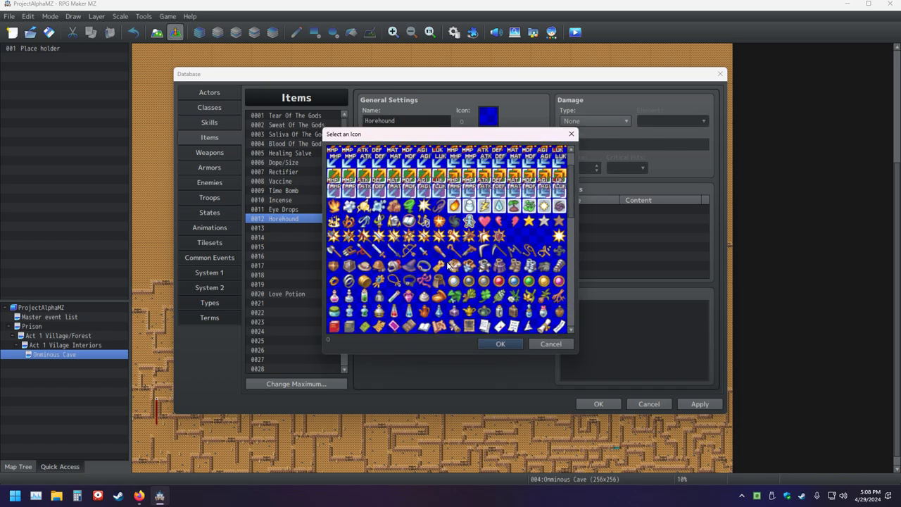
scroll(457, 275, down, 2)
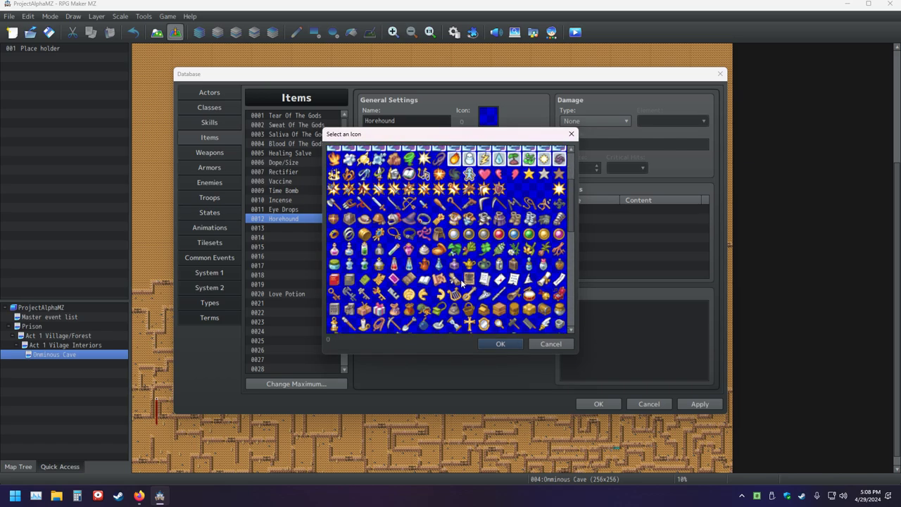
scroll(461, 278, down, 1)
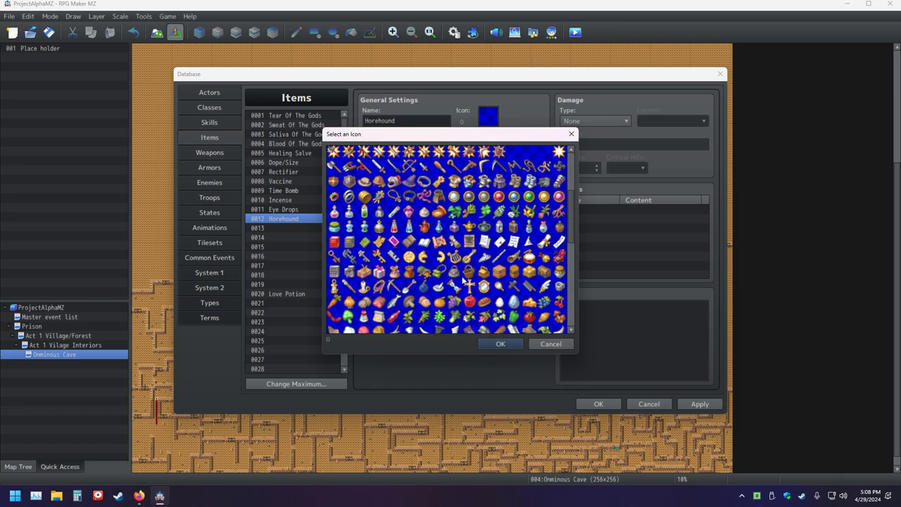
scroll(463, 282, up, 2)
click(571, 135)
Rename item 0012 as "Horehound Juice" and open its icon selection.
double_click(405, 121)
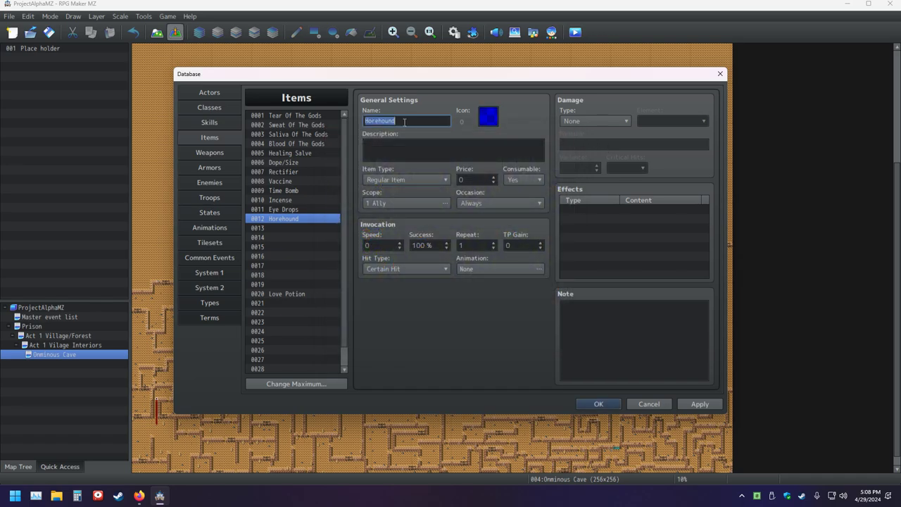
key(BackSpace)
key(ctrl+z)
text(Juice)
double_click(486, 117)
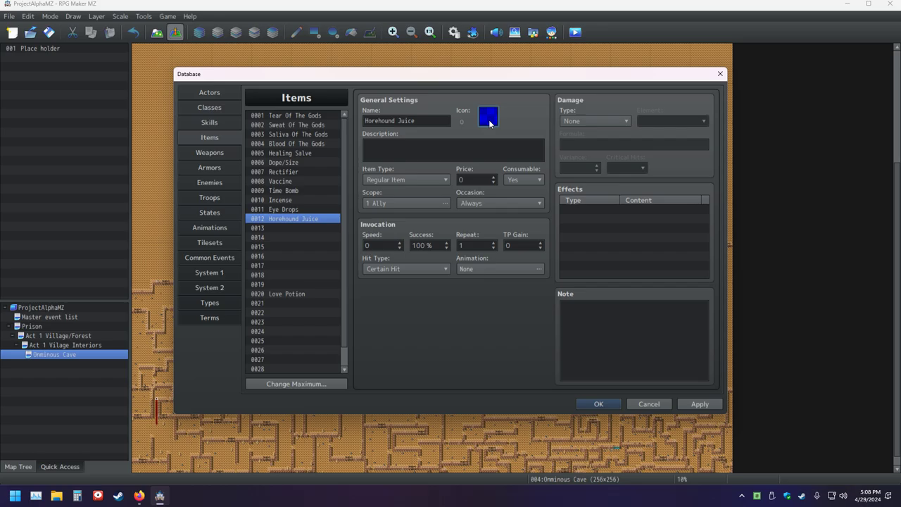
Switch to Firefox and examine the Cough Syrup images linked from the Horehound results, including the back of the Vicks chesty cough package.
key(alt+Tab)
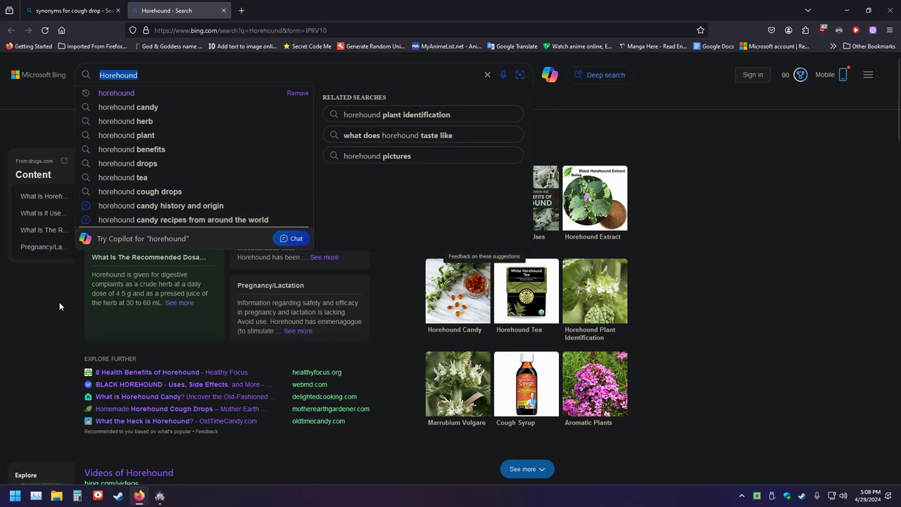
click(17, 325)
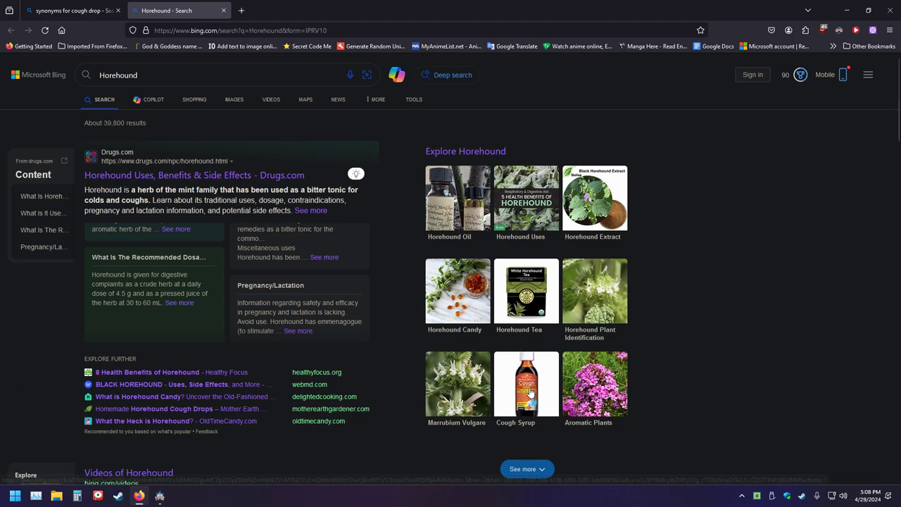
click(514, 385)
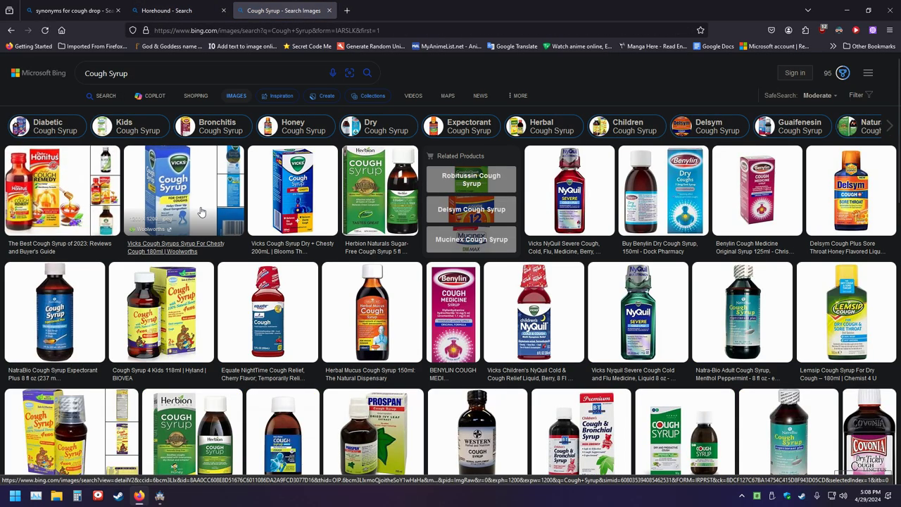
click(231, 193)
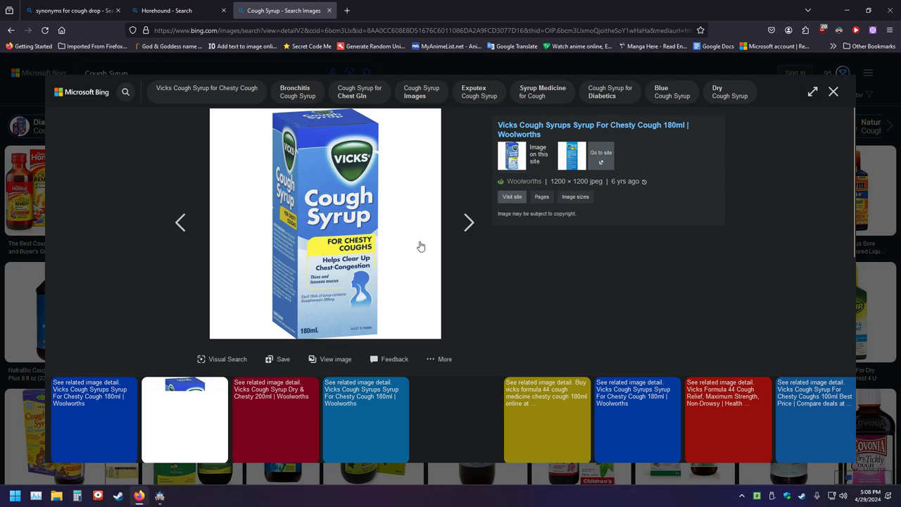
click(565, 164)
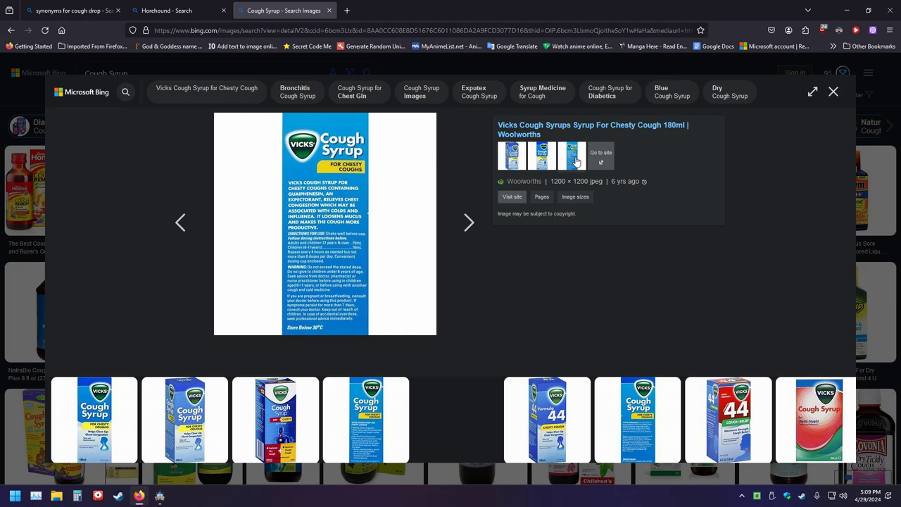
click(328, 11)
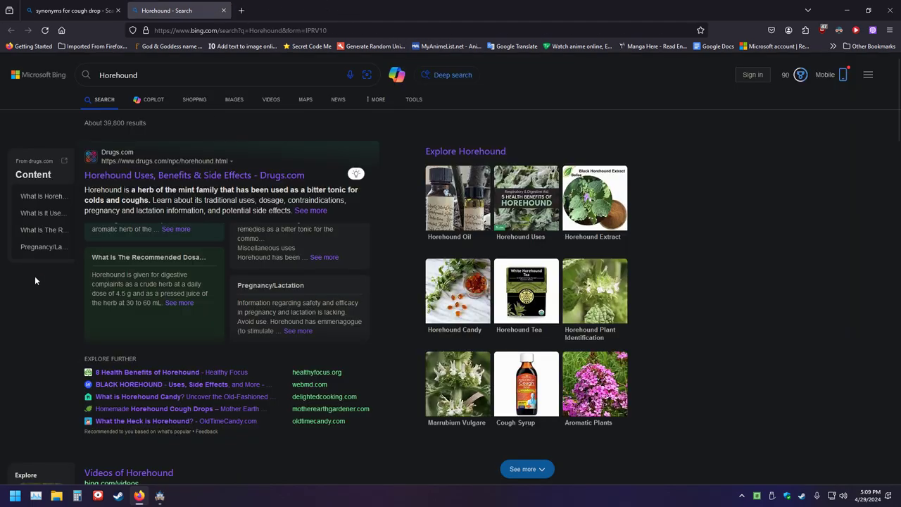
Switch to RPG Maker MZ and select bottle icon 195 for Horehound Juice, comparing it with the other available icons.
key(alt+Tab)
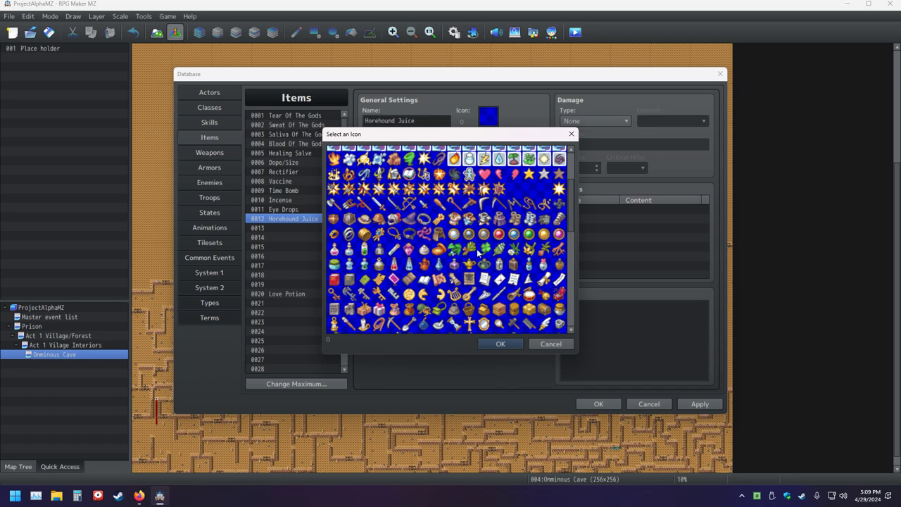
scroll(464, 253, down, 1)
scroll(469, 285, up, 3)
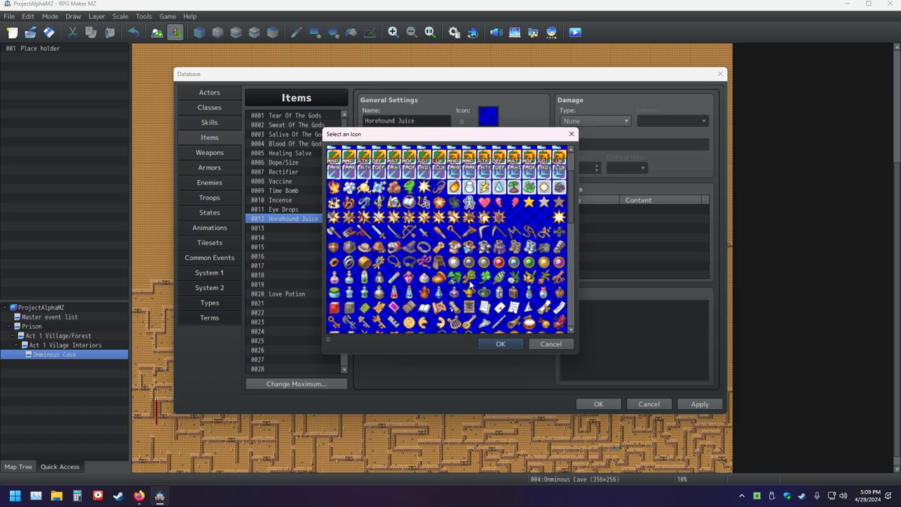
scroll(469, 285, down, 2)
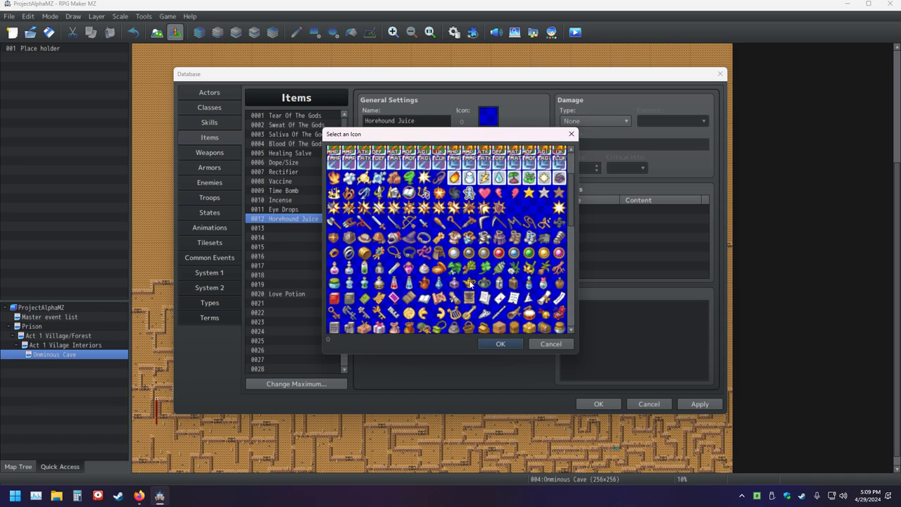
click(379, 249)
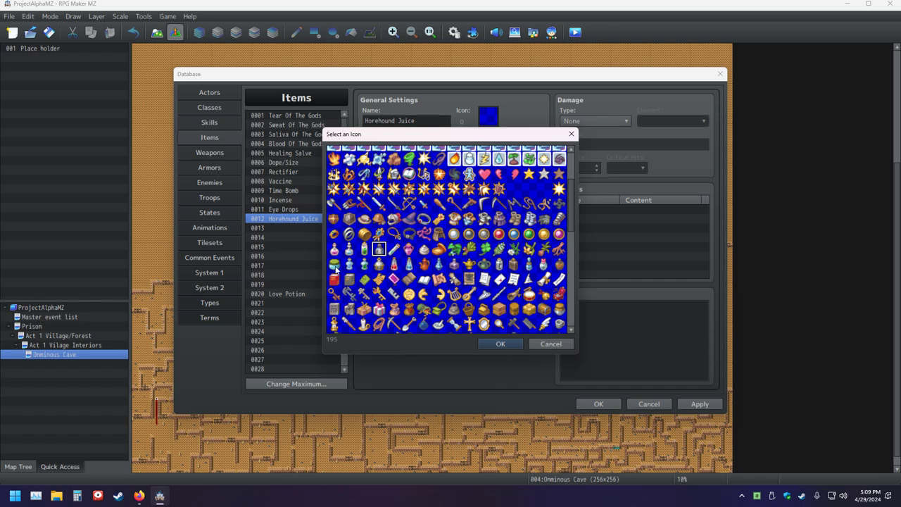
scroll(428, 279, down, 1)
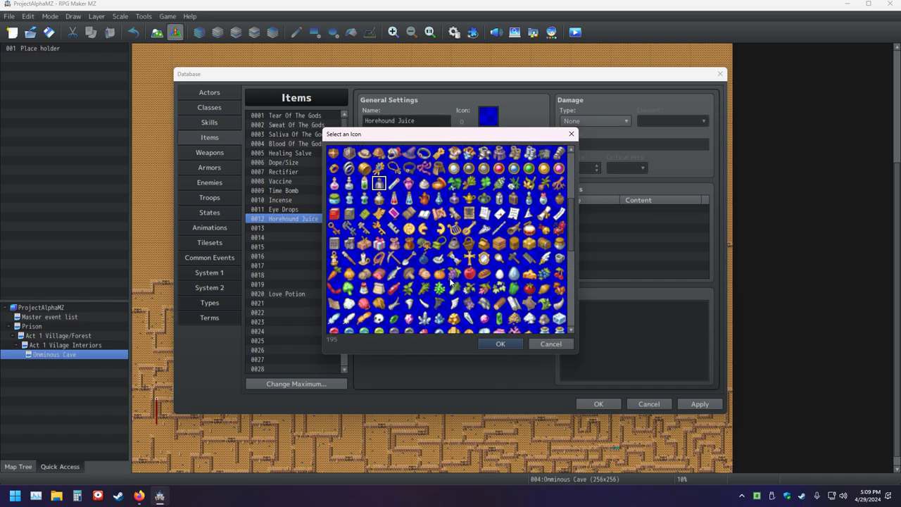
scroll(436, 323, down, 1)
scroll(436, 323, up, 6)
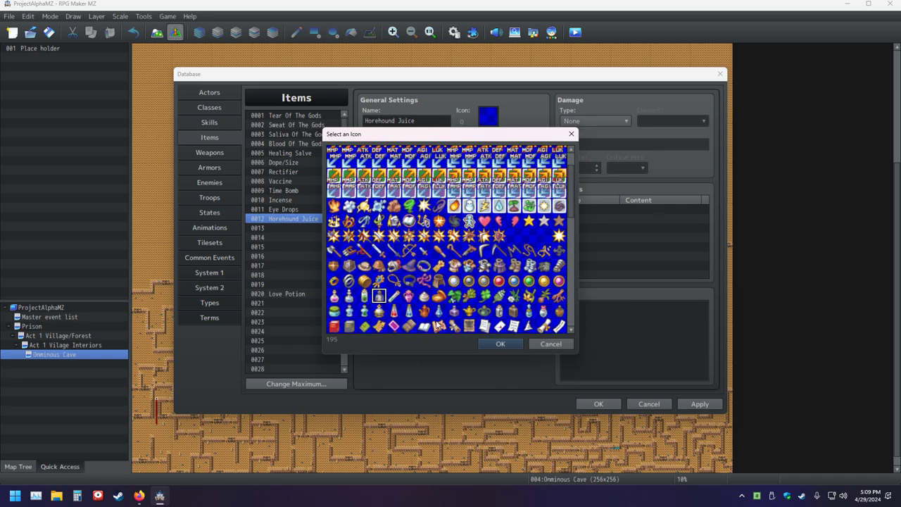
Switch to Firefox, search for "horehound pronunciation" and play the word's audio.
click(139, 495)
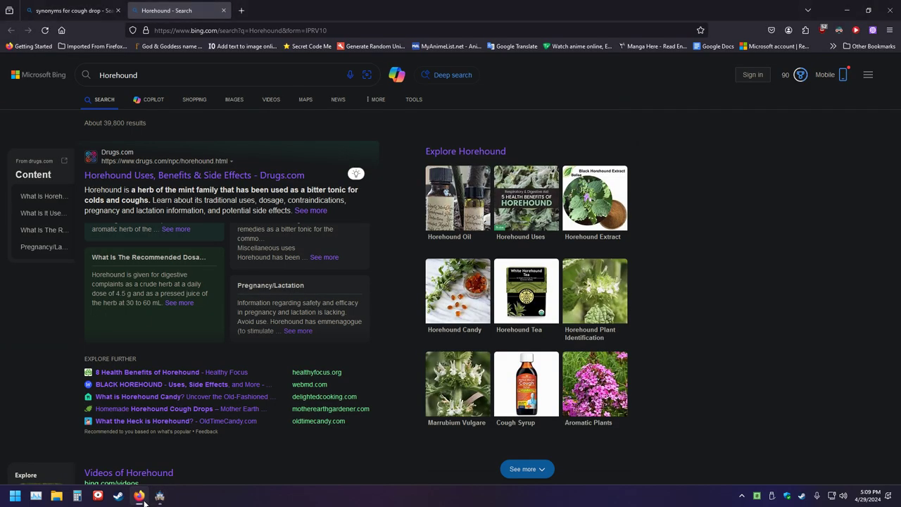
click(181, 77)
text(p)
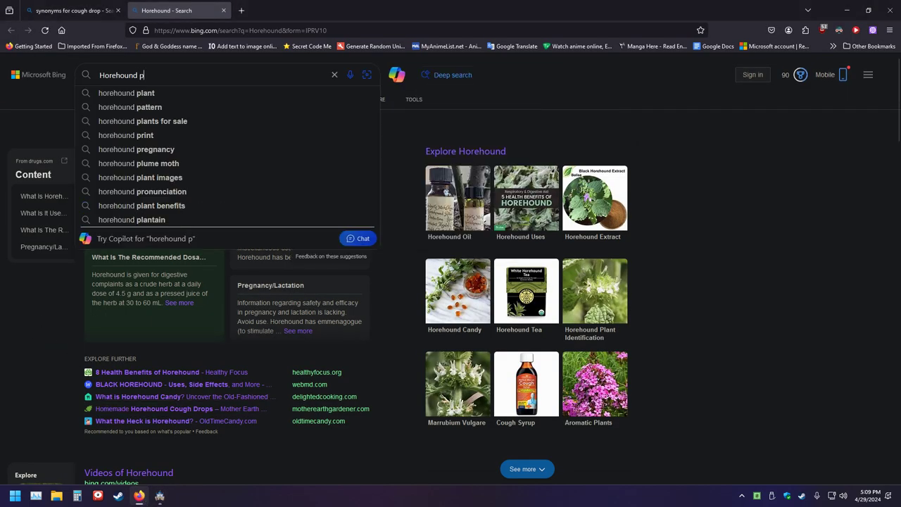
text(ro)
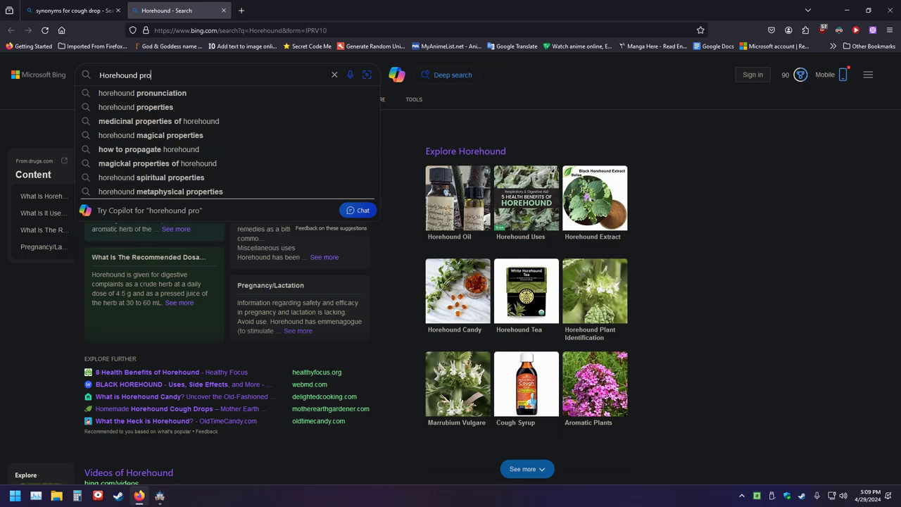
key(Down)
key(Return)
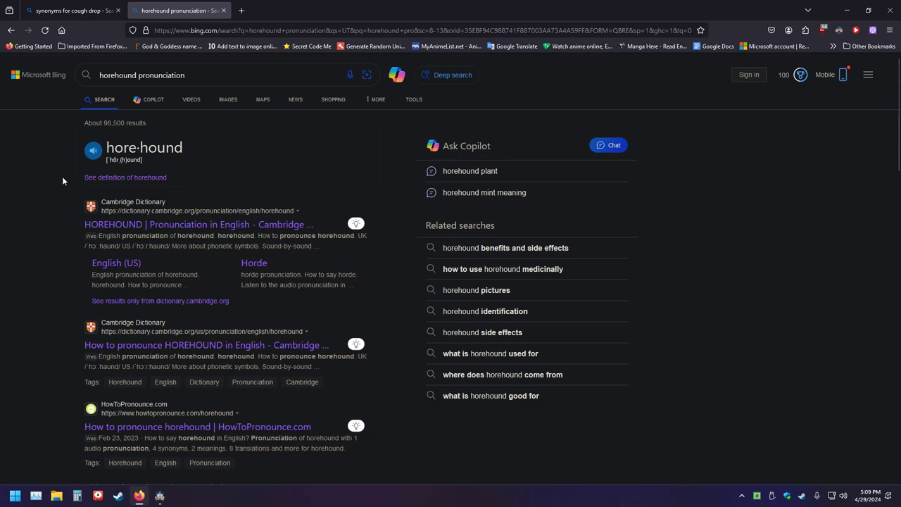
click(92, 150)
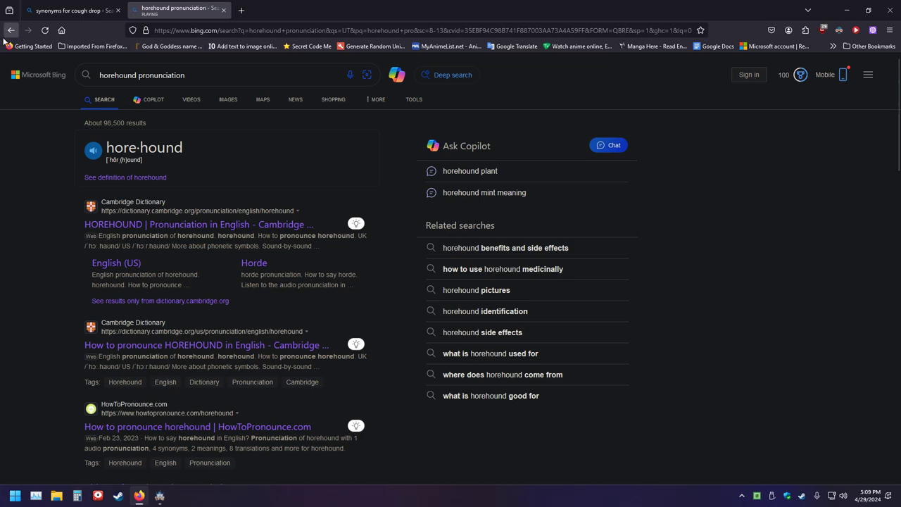
click(11, 35)
Switch to RPG Maker MZ and assign the orange teapot icon 214 to Horehound Juice.
click(160, 495)
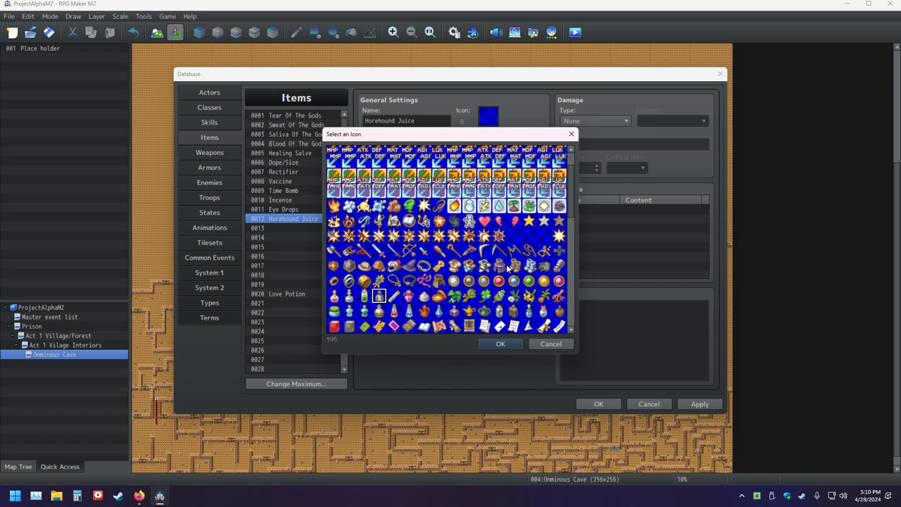
scroll(470, 288, up, 1)
scroll(469, 290, down, 2)
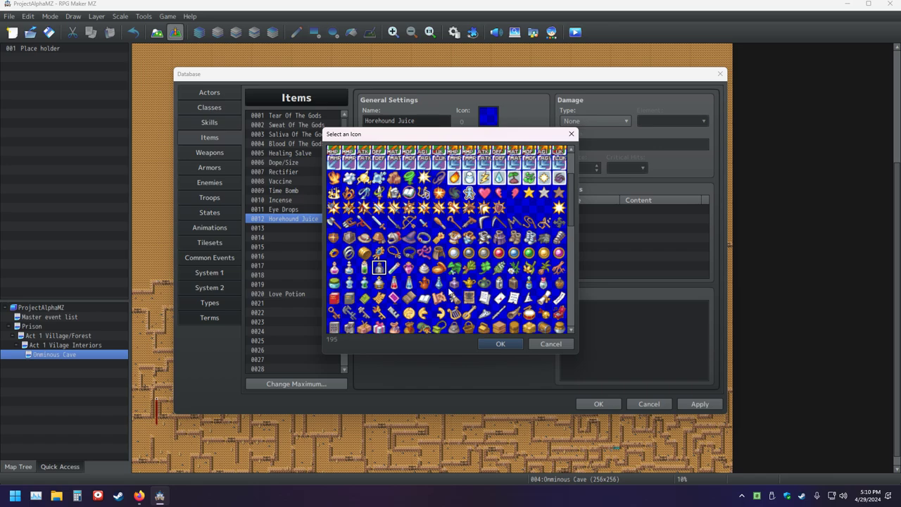
double_click(423, 284)
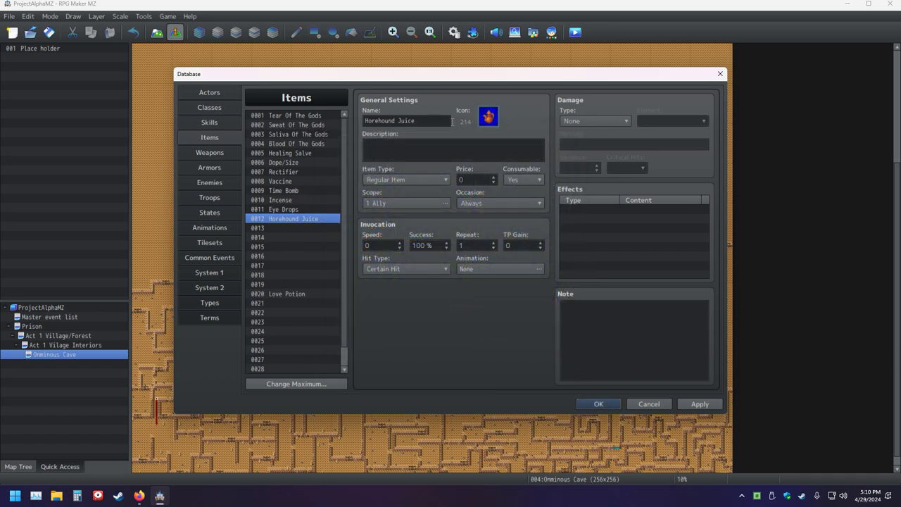
Add a Remove State effect for 0008 Supressed at 100% to Horehound Juice.
click(395, 151)
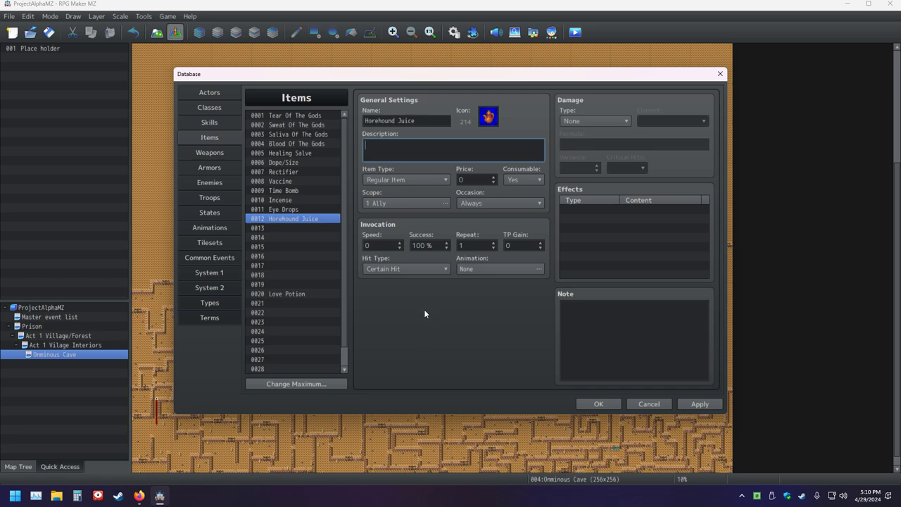
double_click(600, 208)
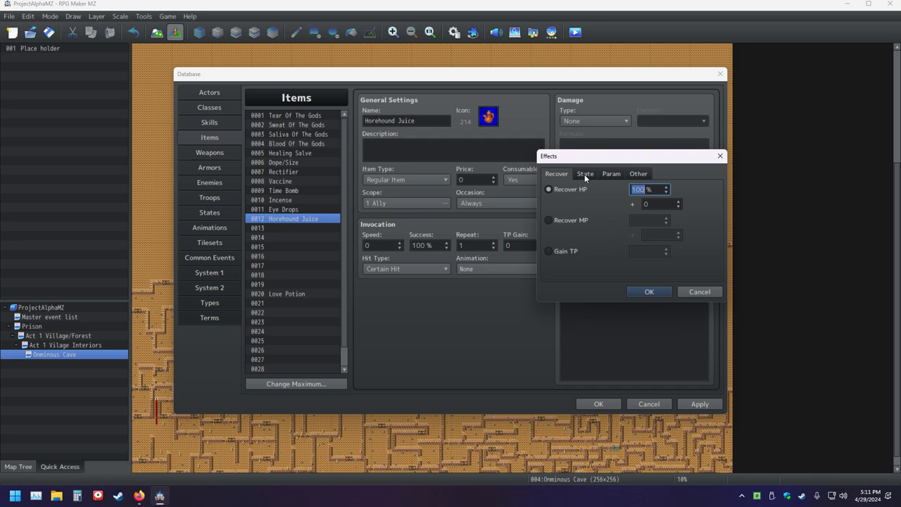
click(585, 173)
click(600, 220)
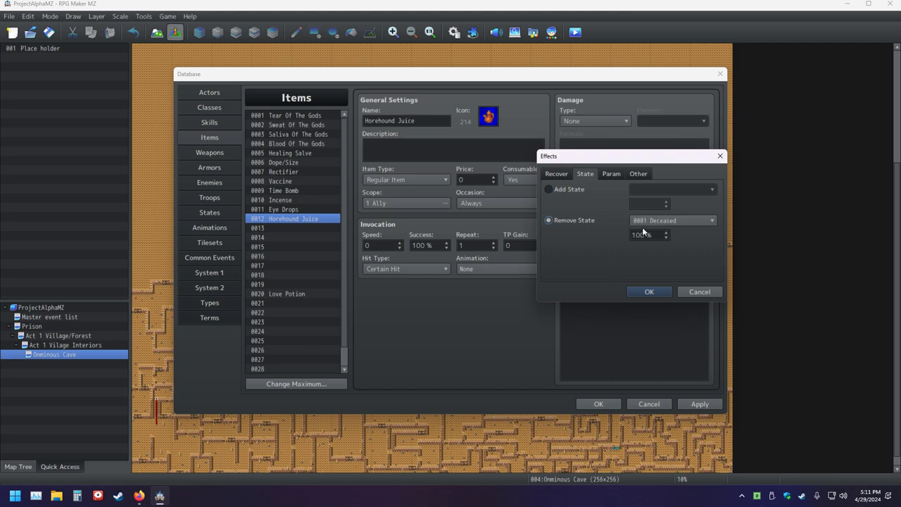
click(676, 223)
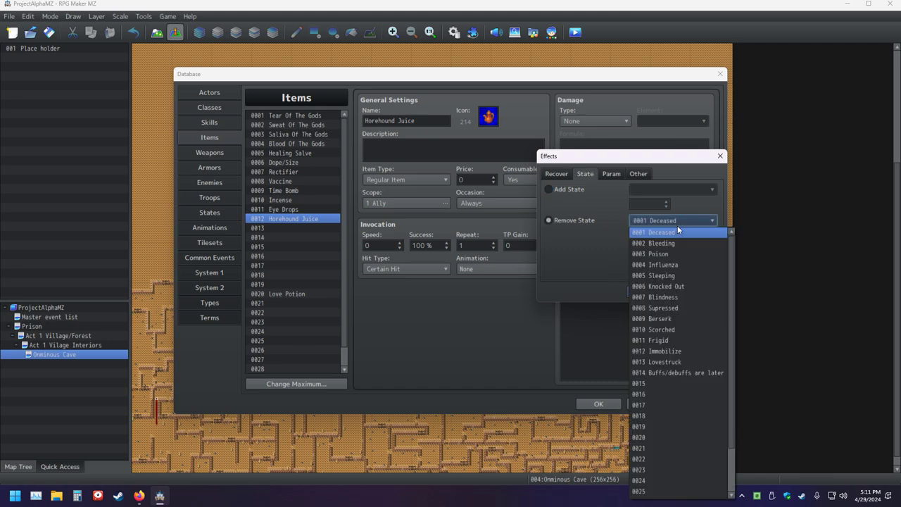
click(665, 308)
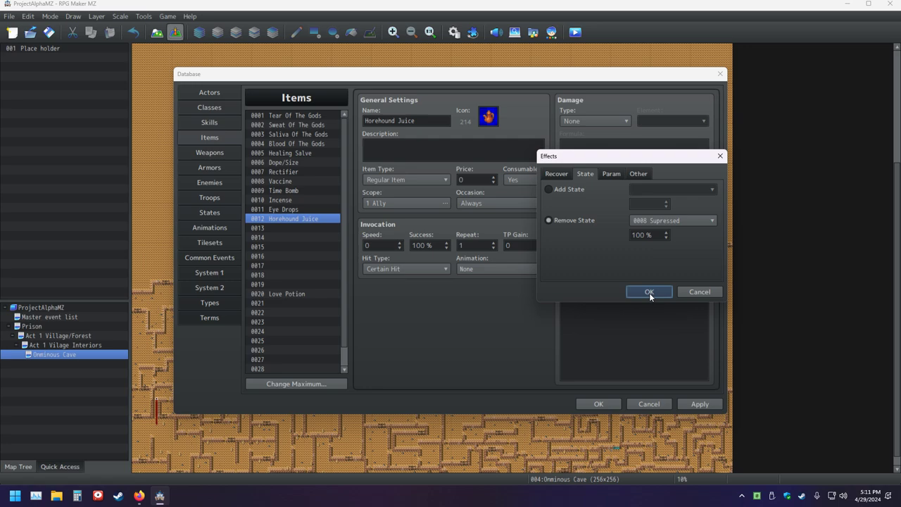
click(648, 292)
Begin Horehound Juice's description with "Have a cough or can not speak?".
click(405, 143)
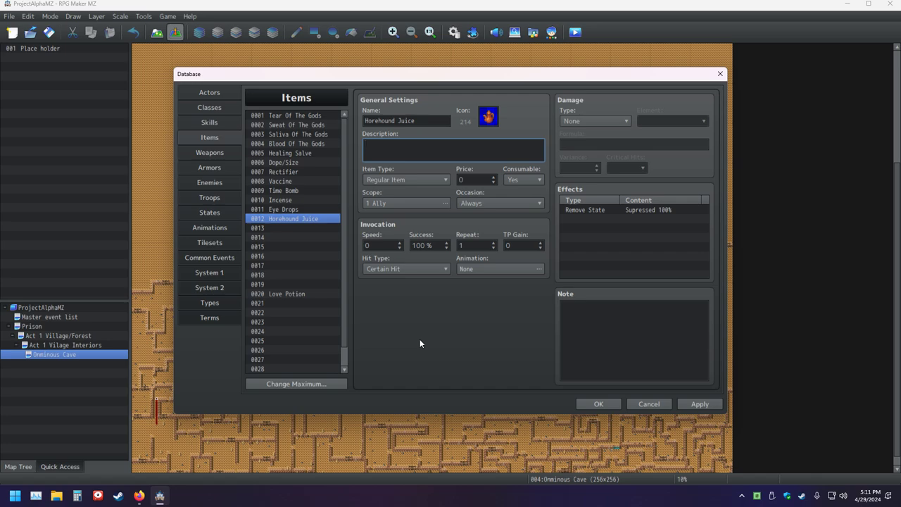
text(have a cough a)
key(BackSpace)
key(BackSpace)
text(and or can not spel)
text(a)
text(k?)
key(Delete)
text(Ha)
click(420, 148)
key(BackSpace)
key(BackSpace)
key(BackSpace)
key(BackSpace)
Complete Horehound Juice's description with "Try out some horehound juice! Useable only in battle!".
text(try some)
key(BackSpace)
key(BackSpace)
key(BackSpace)
key(BackSpace)
key(BackSpace)
key(BackSpace)
key(BackSpace)
key(BackSpace)
key(BackSpace)
text(Try some Hore)
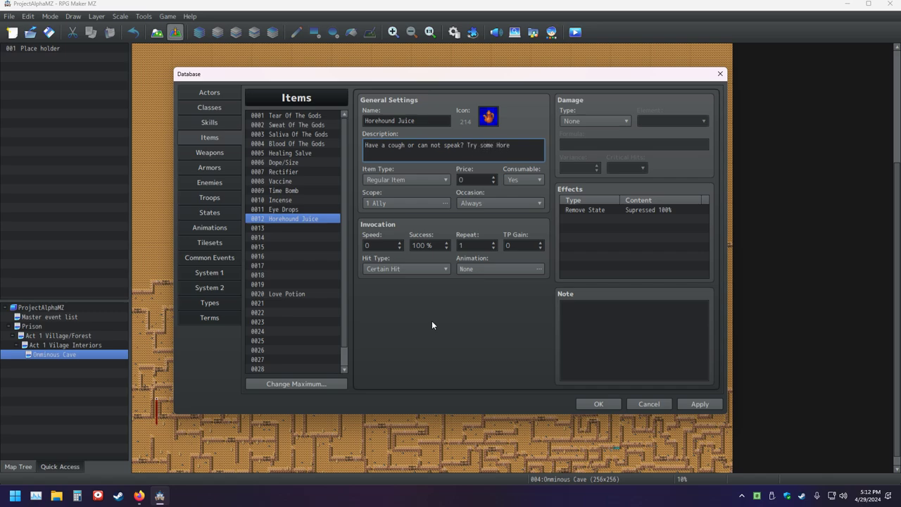
text(hound )
text(uice)
key(BackSpace)
key(BackSpace)
key(BackSpace)
key(BackSpace)
key(BackSpace)
key(BackSpace)
key(BackSpace)
key(BackSpace)
key(BackSpace)
key(BackSpace)
key(BackSpace)
key(BackSpace)
key(BackSpace)
key(BackSpace)
key(BackSpace)
key(BackSpace)
key(BackSpace)
key(BackSpace)
text(out some Horehound Juice)
key(BackSpace)
key(BackSpace)
key(BackSpace)
key(BackSpace)
key(BackSpace)
text(juice! Usabe)
key(BackSpace)
key(BackSpace)
key(BackSpace)
text(eable onl)
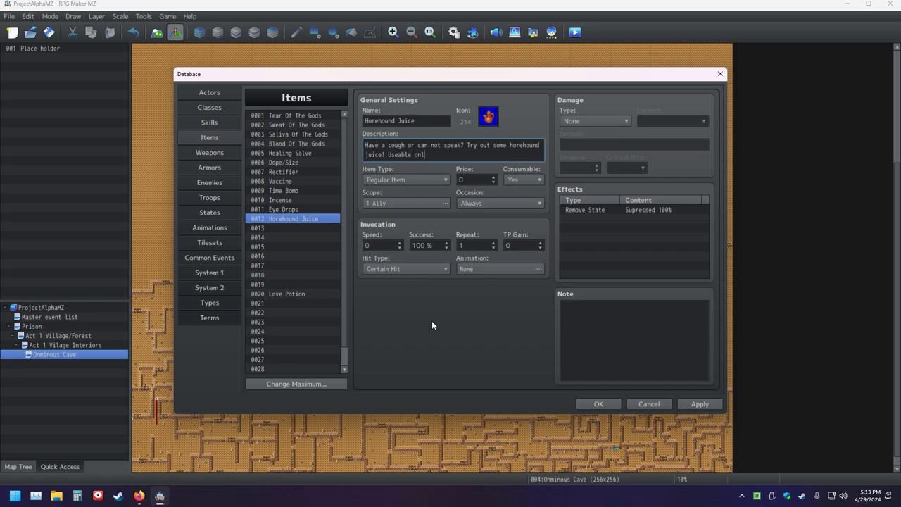
text(y in battle!)
click(284, 236)
click(283, 220)
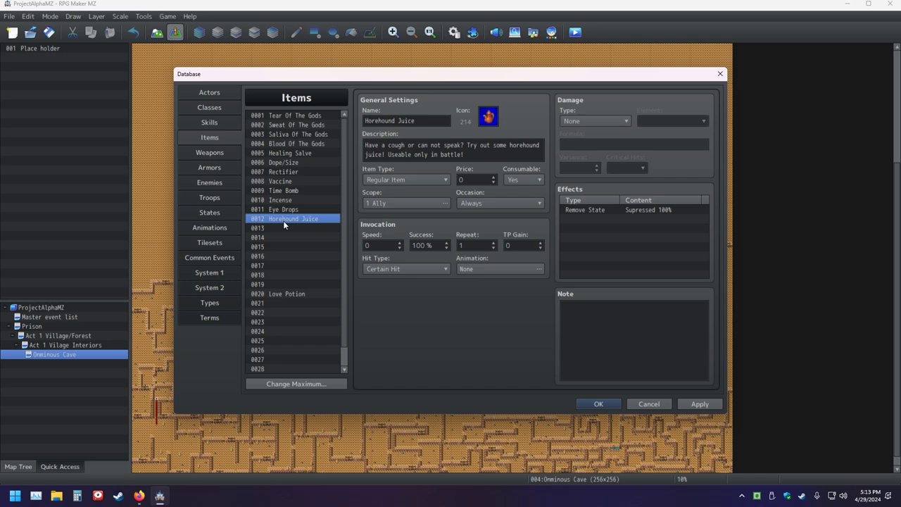
Select empty item 0013 and examine the settings of the Berserk and Knocked Out states.
click(283, 225)
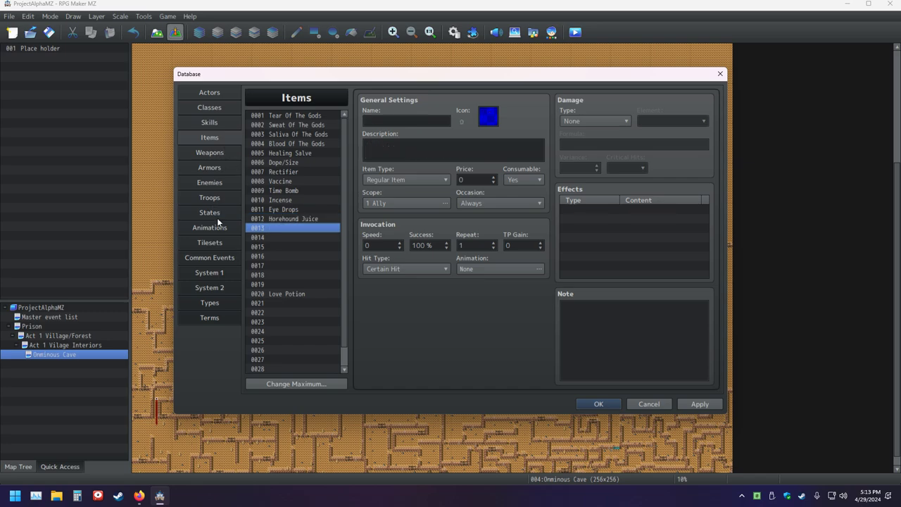
click(216, 215)
click(275, 191)
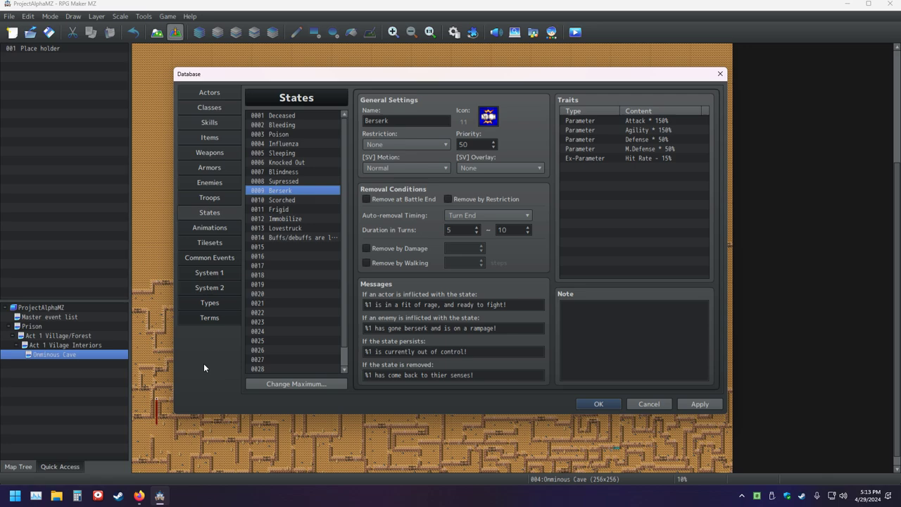
click(304, 162)
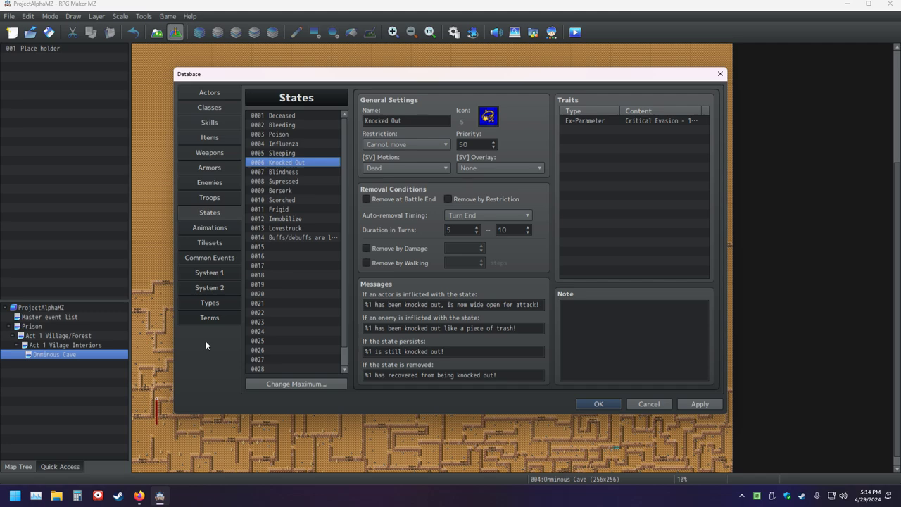
Enable Remove by Damage at 100% for the Berserk state.
click(280, 190)
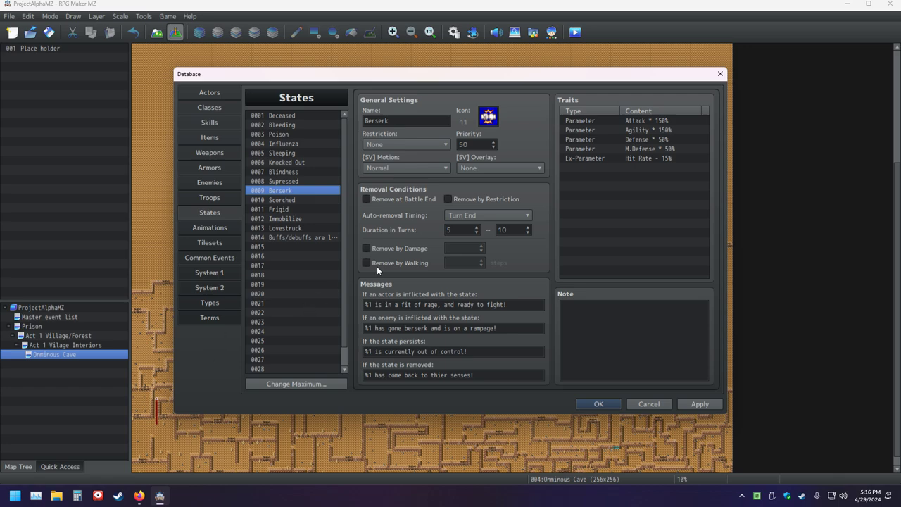
click(366, 248)
double_click(456, 249)
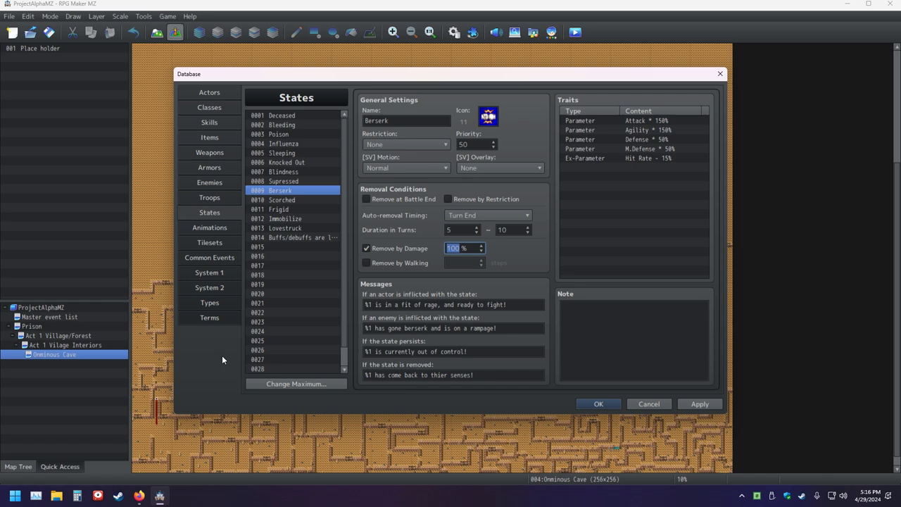
click(366, 247)
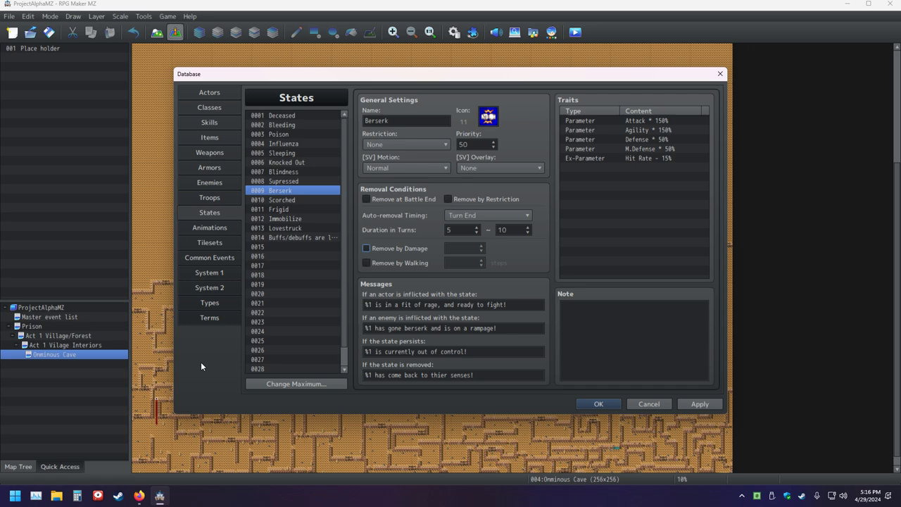
click(366, 249)
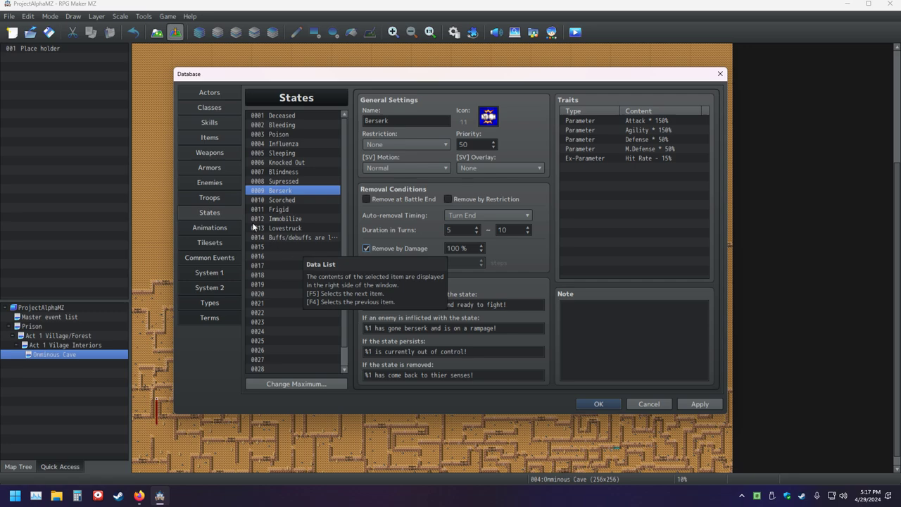
Look through the Items and Armors lists and examine the Buffs/debuffs, Supressed, Frigid and Influenza states.
click(209, 137)
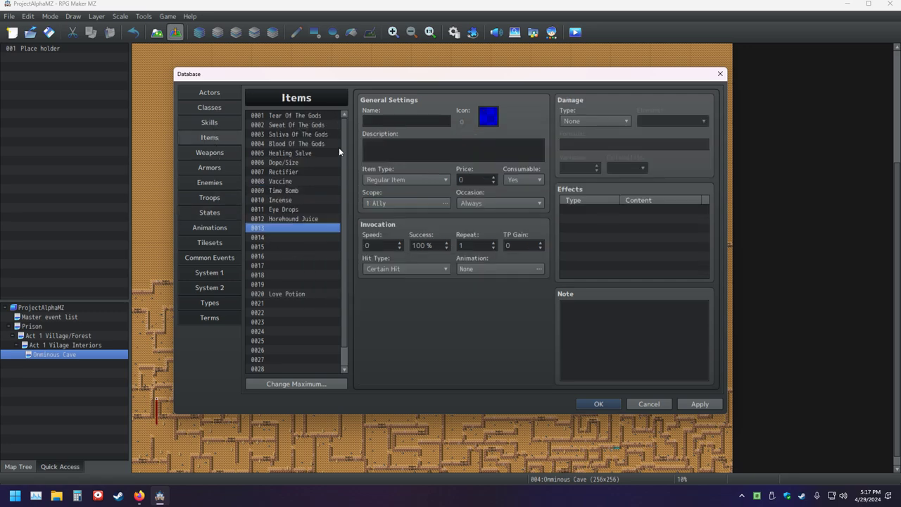
click(216, 170)
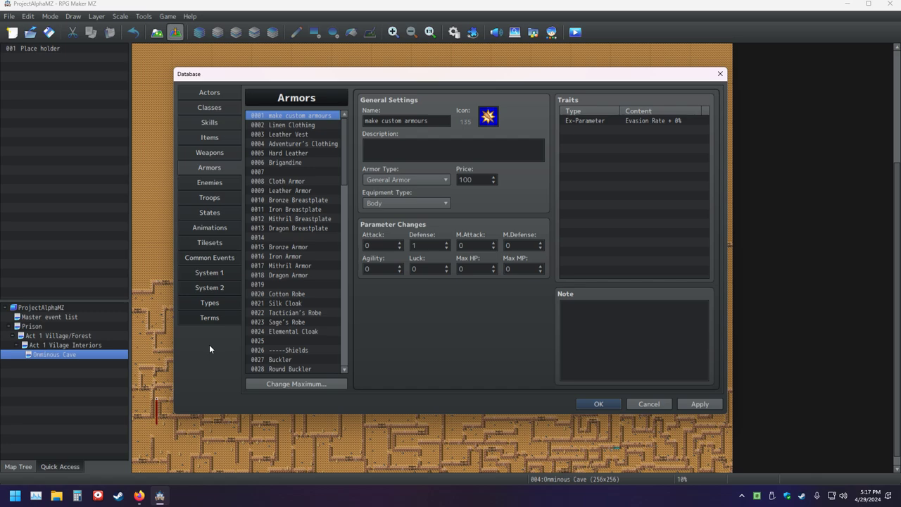
click(211, 213)
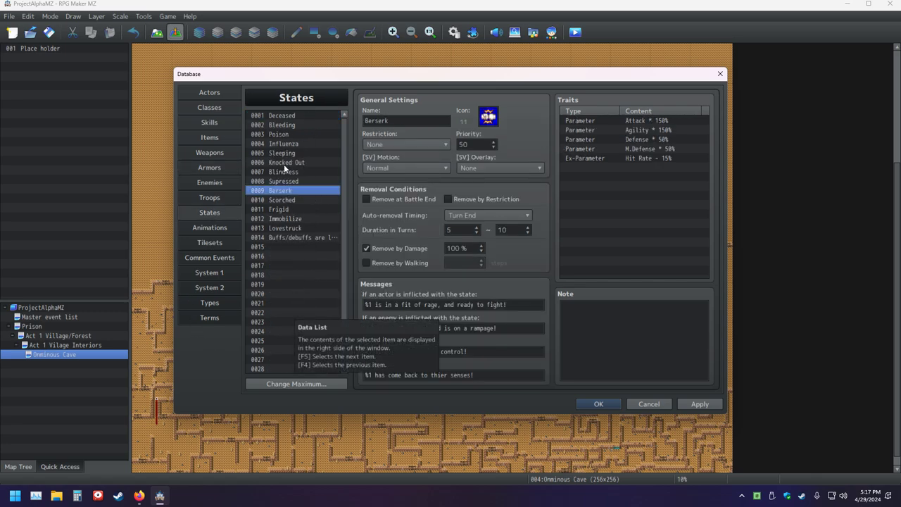
click(301, 238)
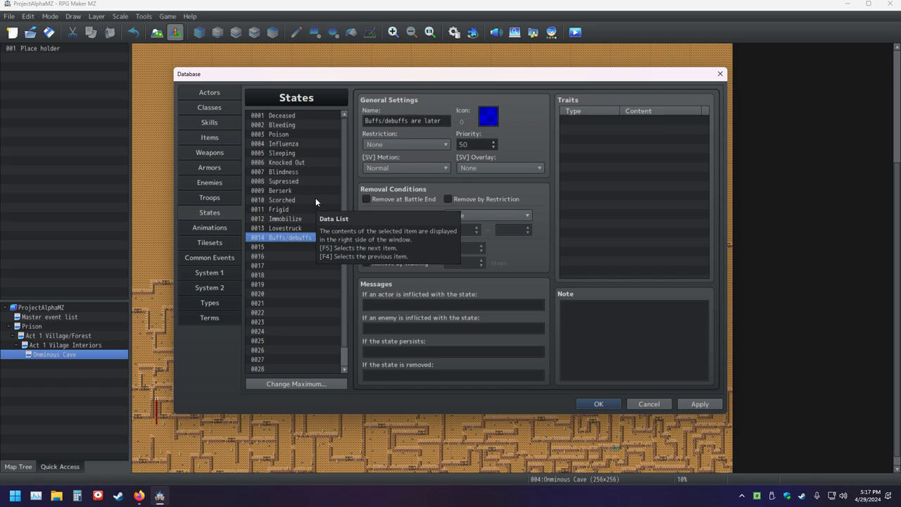
click(288, 182)
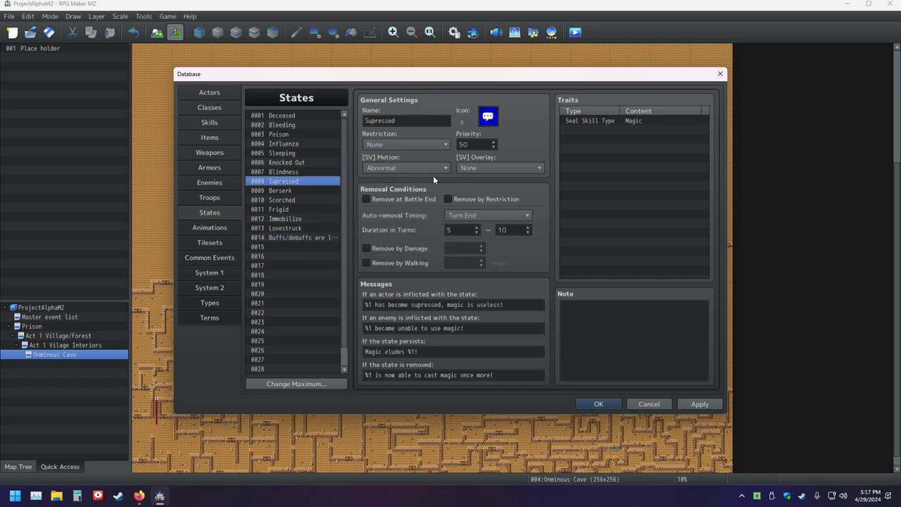
double_click(386, 120)
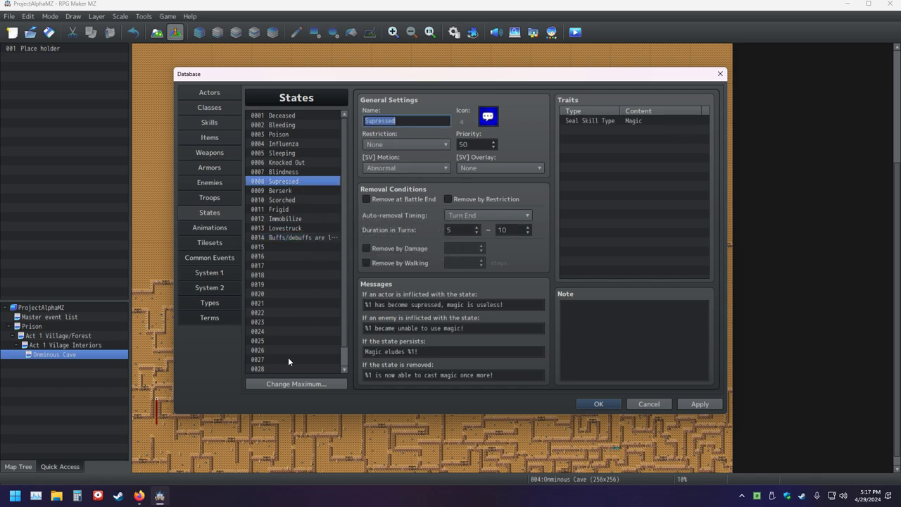
click(285, 209)
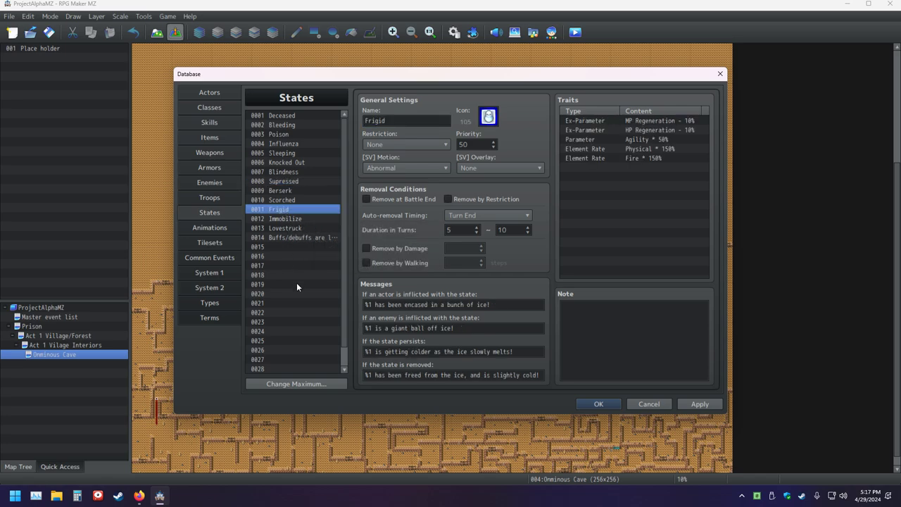
click(303, 144)
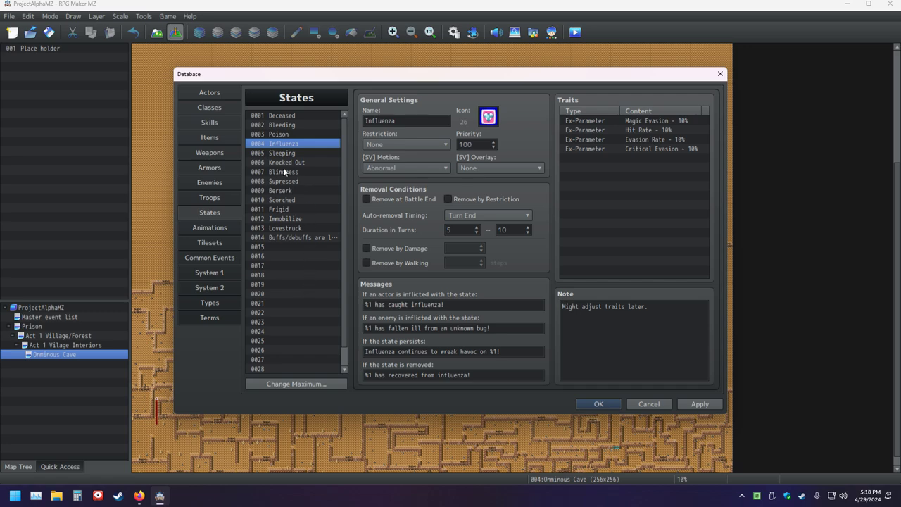
Try Remove by Damage at 5% on the Sleeping state and switch it back off.
click(285, 154)
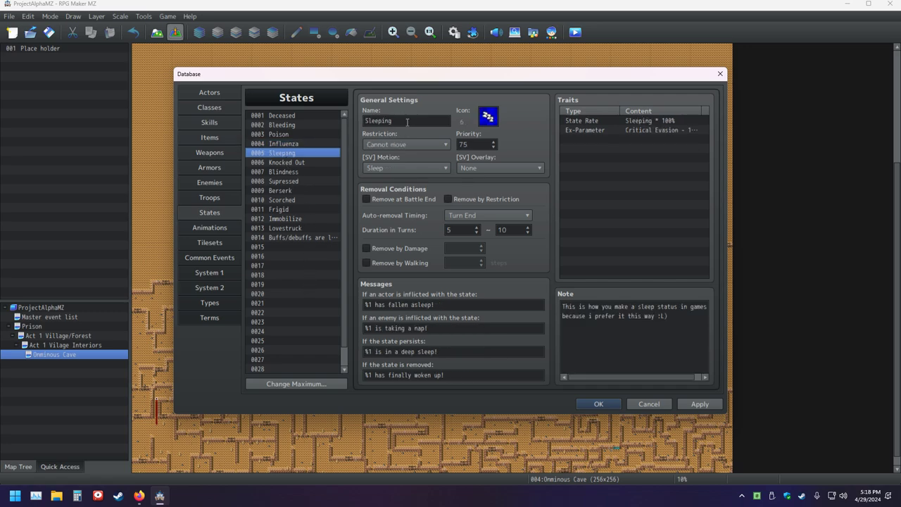
click(368, 247)
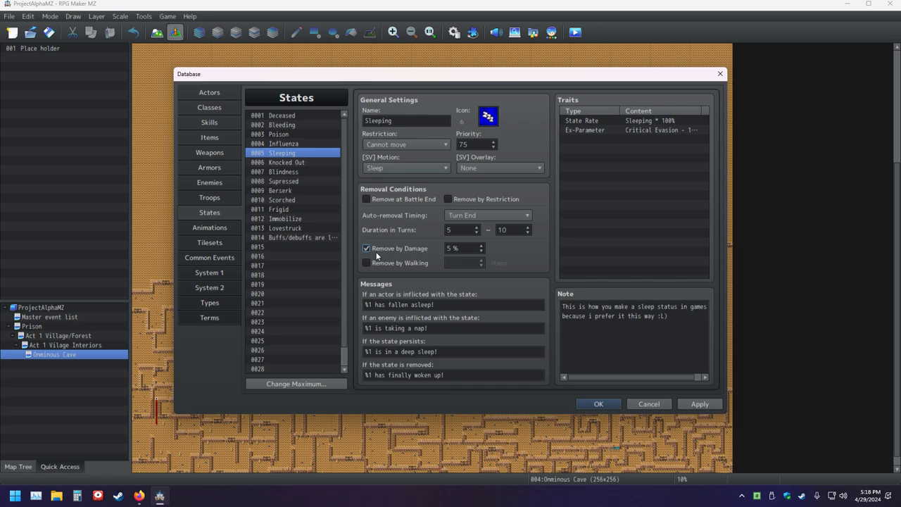
click(367, 247)
Review the Blindness and Lovestruck states and the Horehound Juice item, and select empty item 0013.
click(290, 173)
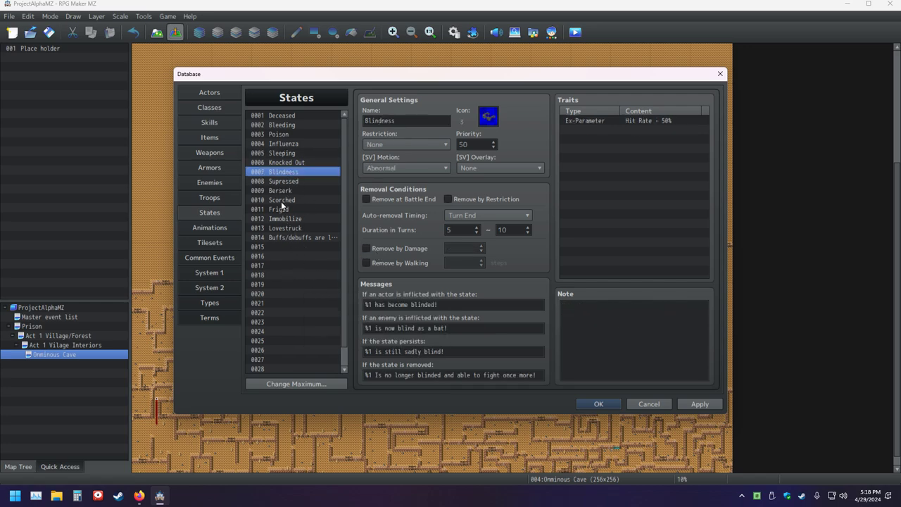
click(280, 228)
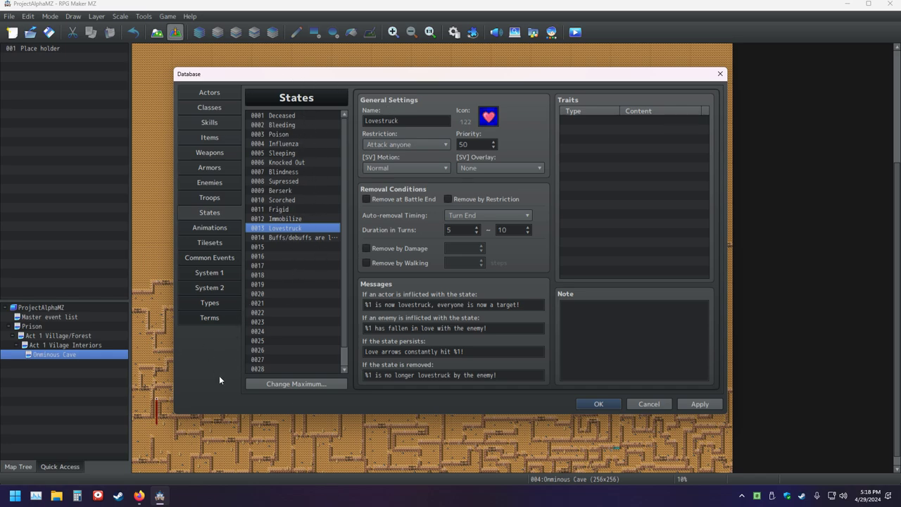
click(211, 137)
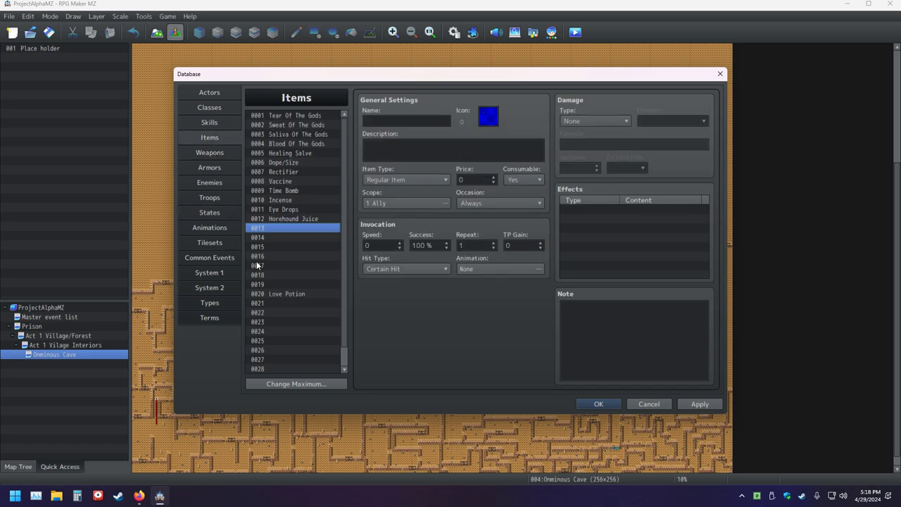
click(279, 218)
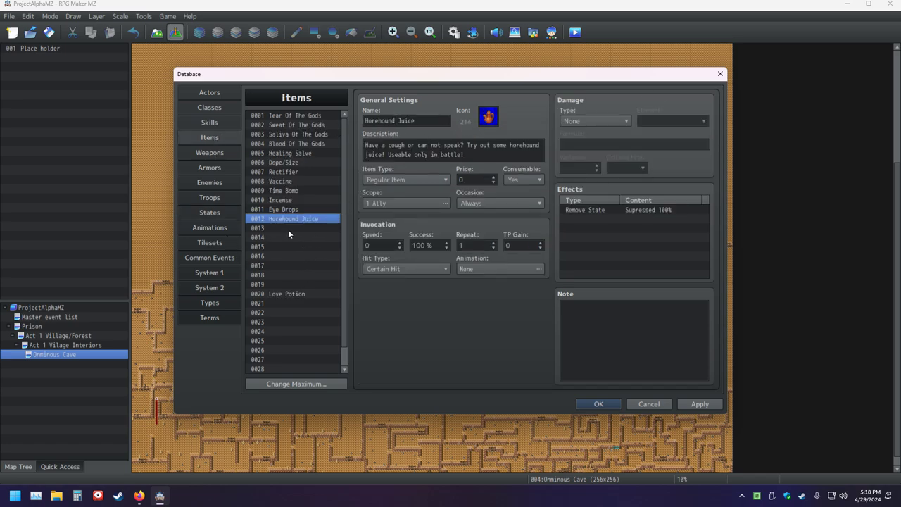
click(416, 120)
drag(424, 120, 330, 131)
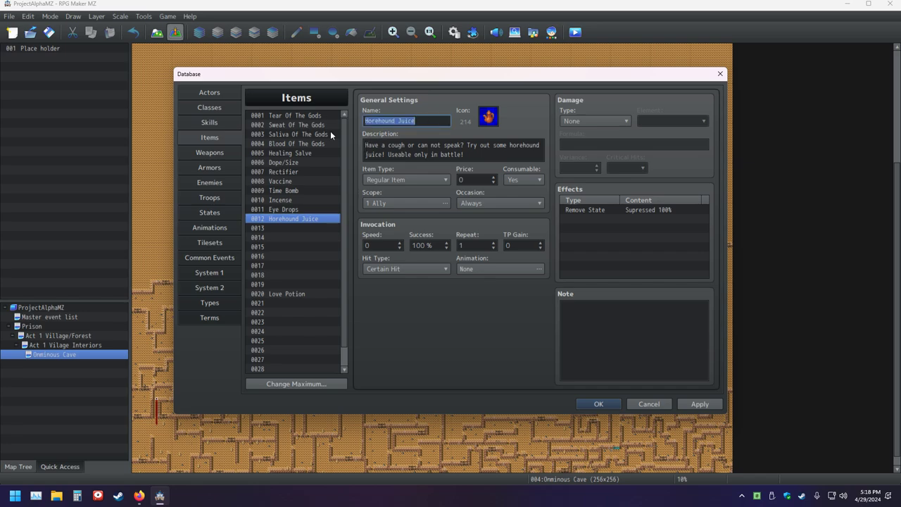
click(311, 257)
click(300, 228)
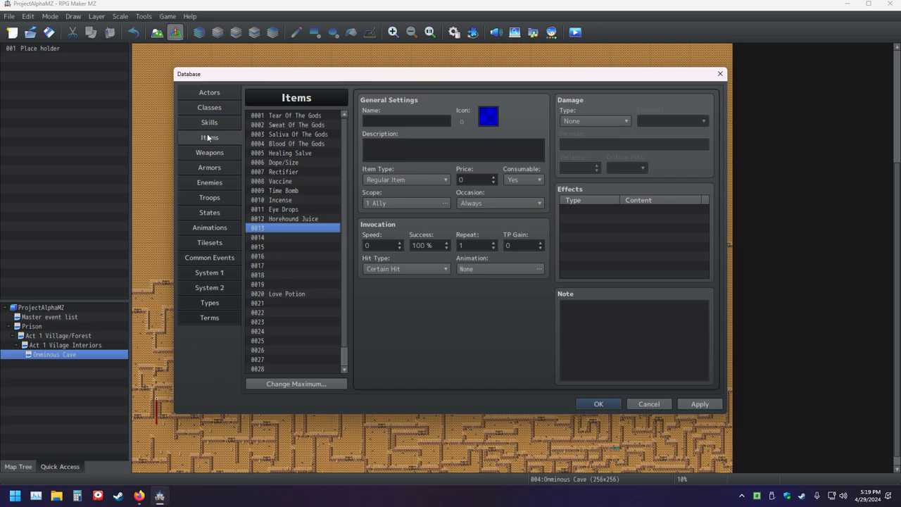
Copy the Berserk state's name and switch to the browser to search Bing for "synonyms for Berserk".
click(213, 211)
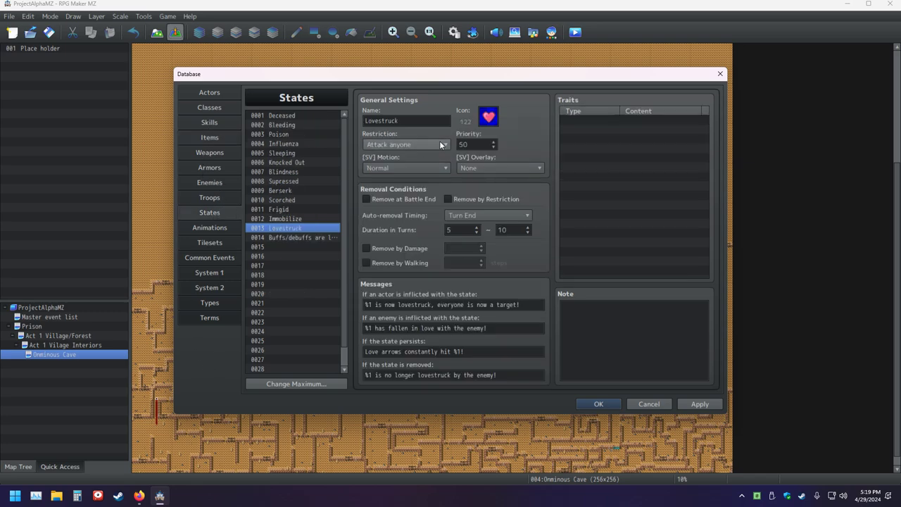
click(281, 191)
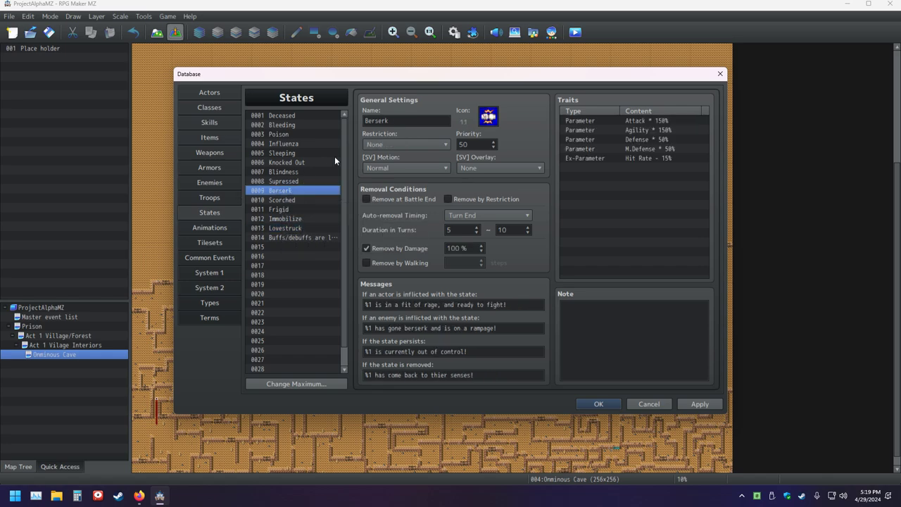
double_click(392, 120)
key(ctrl+c)
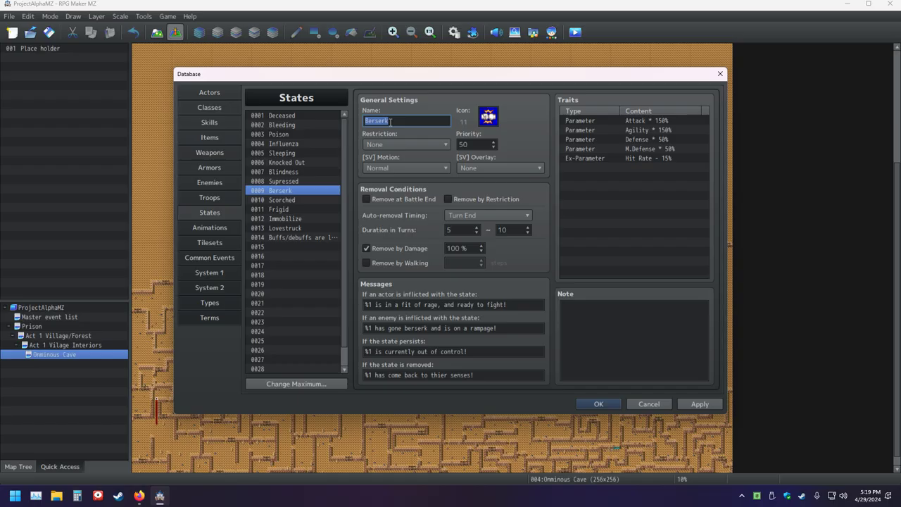
key(alt+Tab)
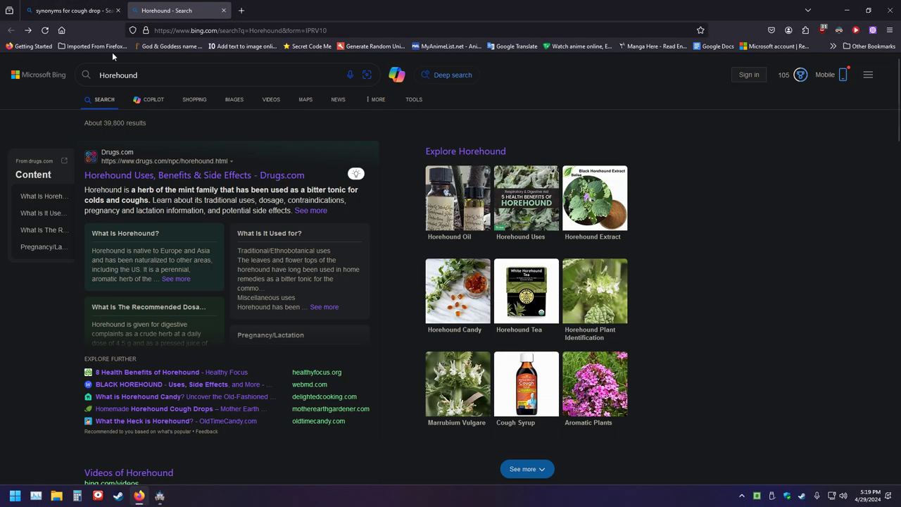
click(70, 11)
drag(185, 75, 145, 78)
key(ctrl+v)
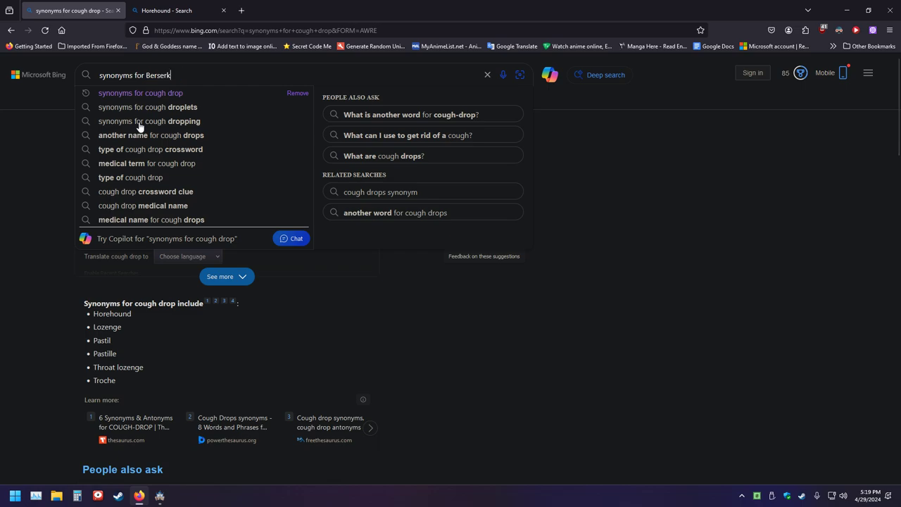
key(Return)
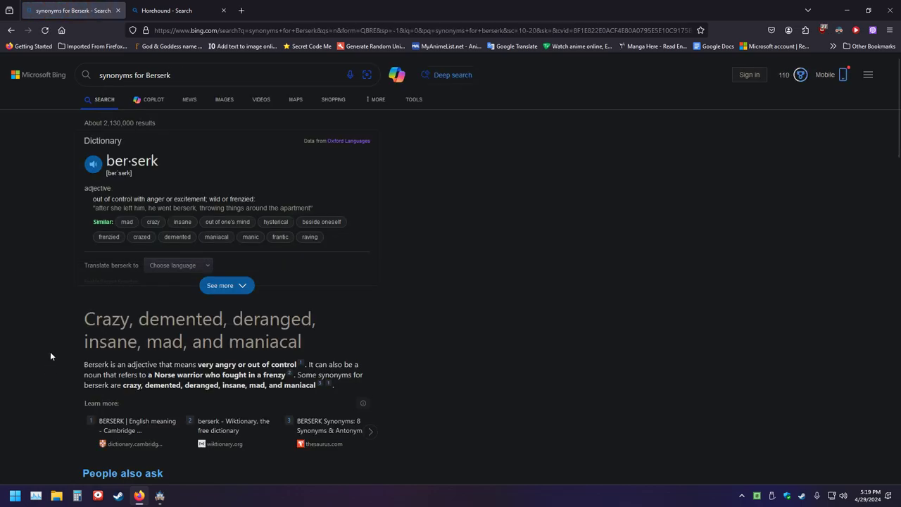
Expand the berserk dictionary entry and its similar words, and look through the search results for a thesaurus page.
scroll(49, 356, down, 2)
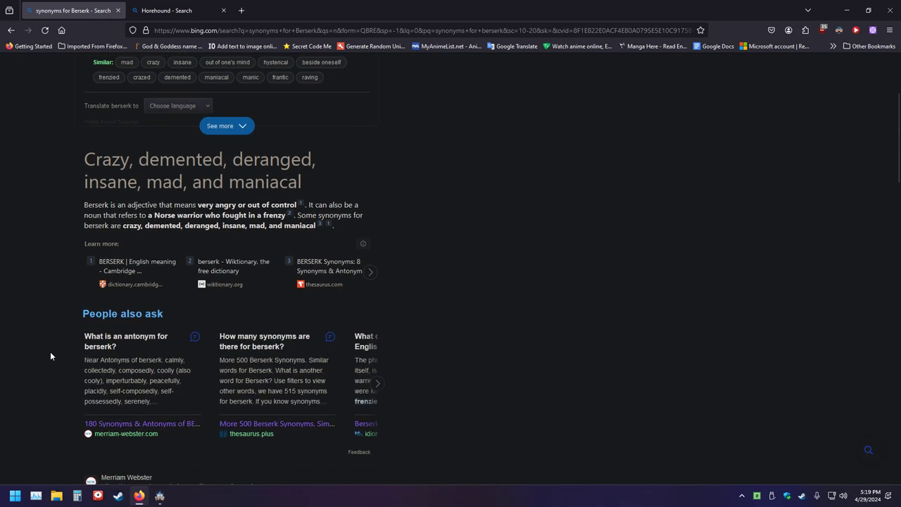
scroll(50, 355, up, 2)
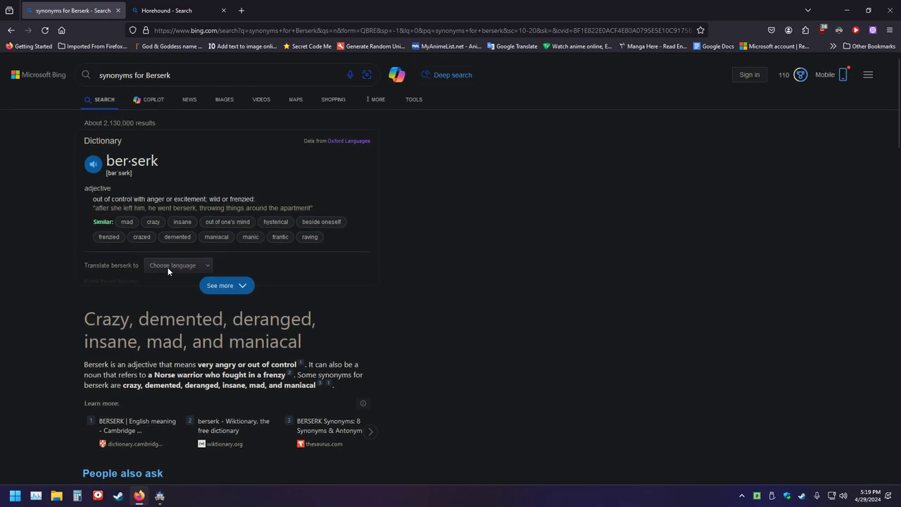
click(226, 287)
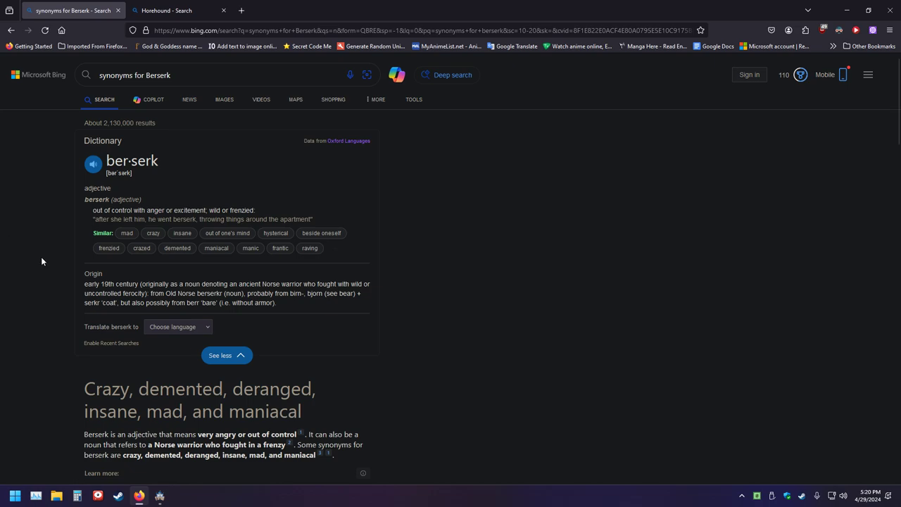
click(328, 250)
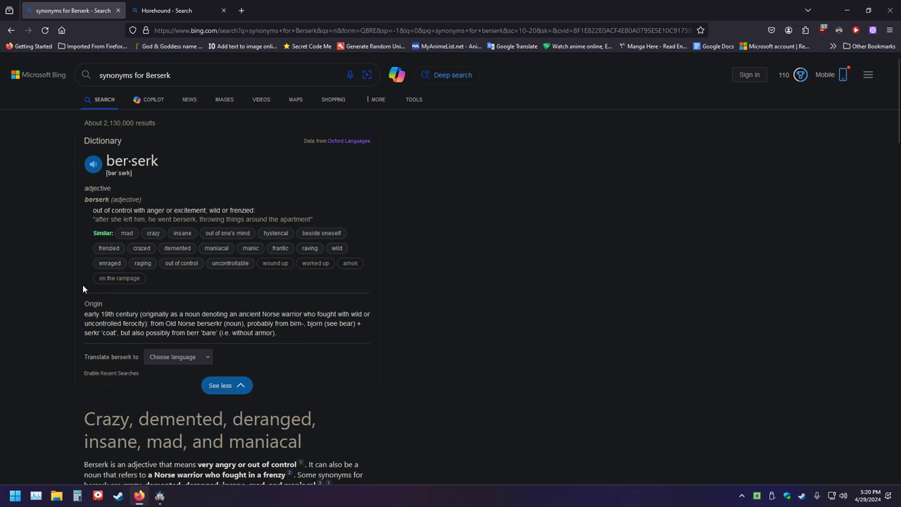
drag(165, 166, 102, 166)
click(14, 261)
scroll(52, 271, down, 5)
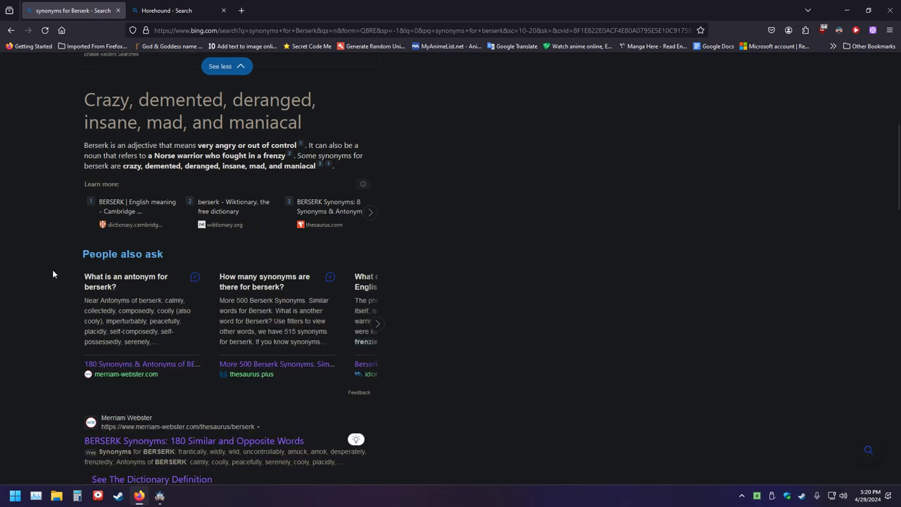
scroll(52, 274, down, 3)
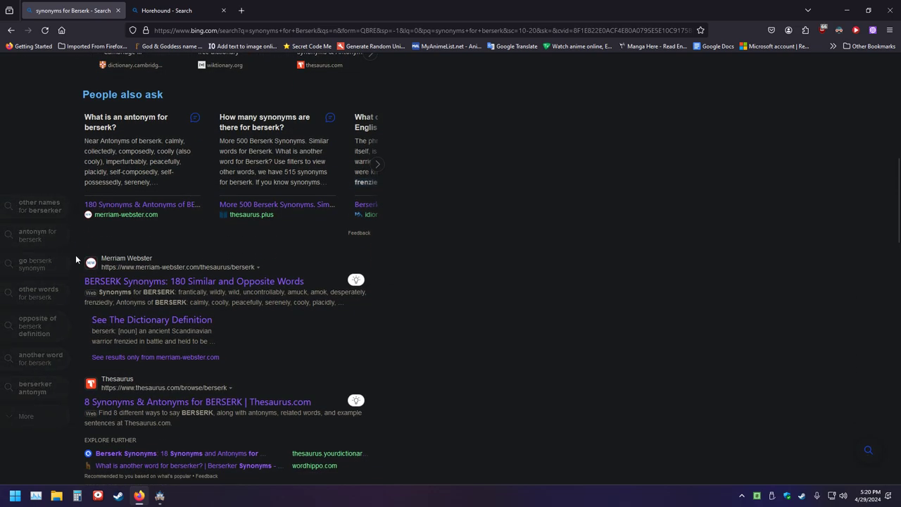
Open Merriam-Webster's thesaurus page for berserk and examine the entry for its synonym amok.
click(134, 280)
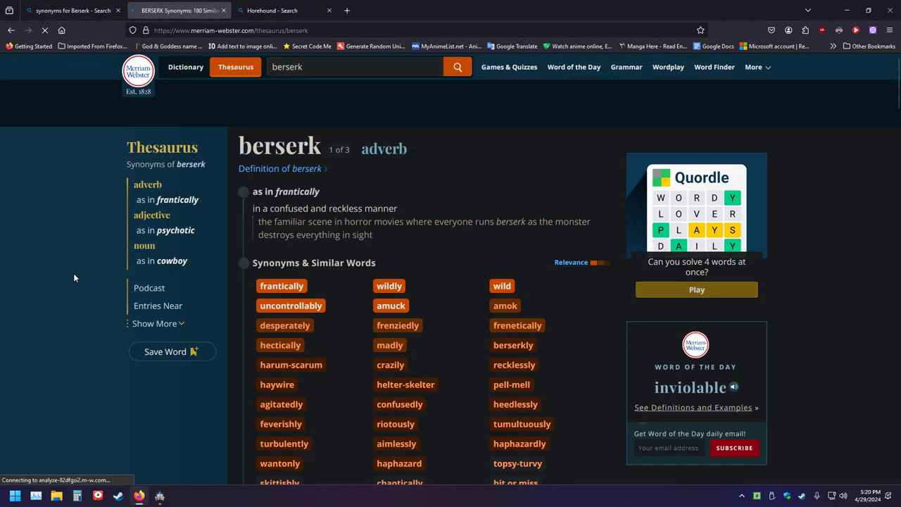
scroll(89, 263, down, 3)
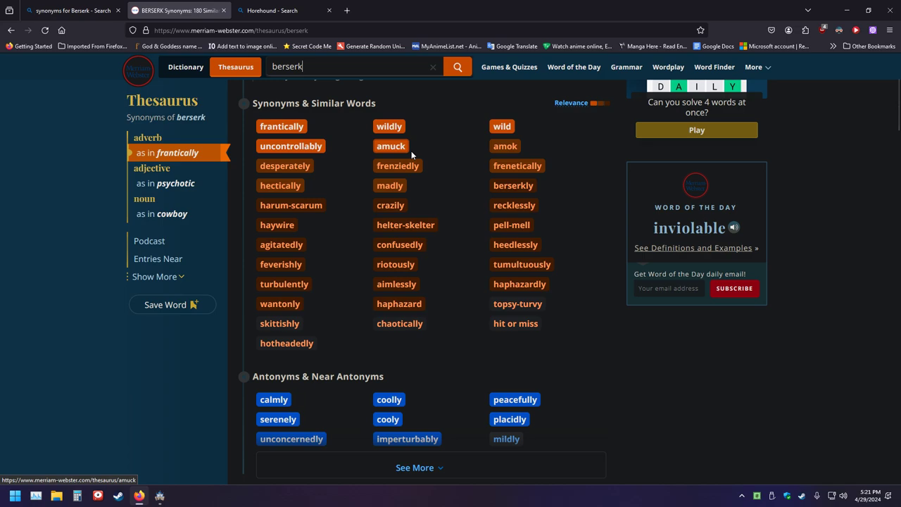
click(504, 147)
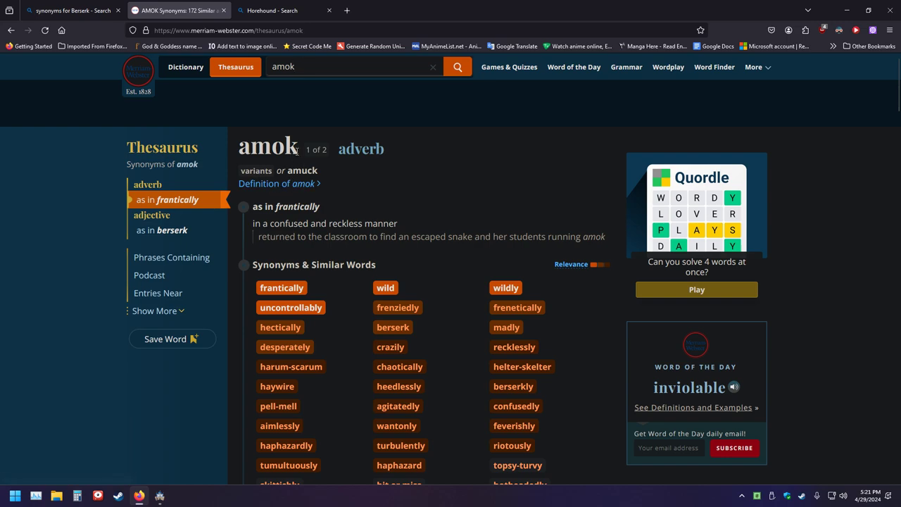
drag(298, 149, 238, 149)
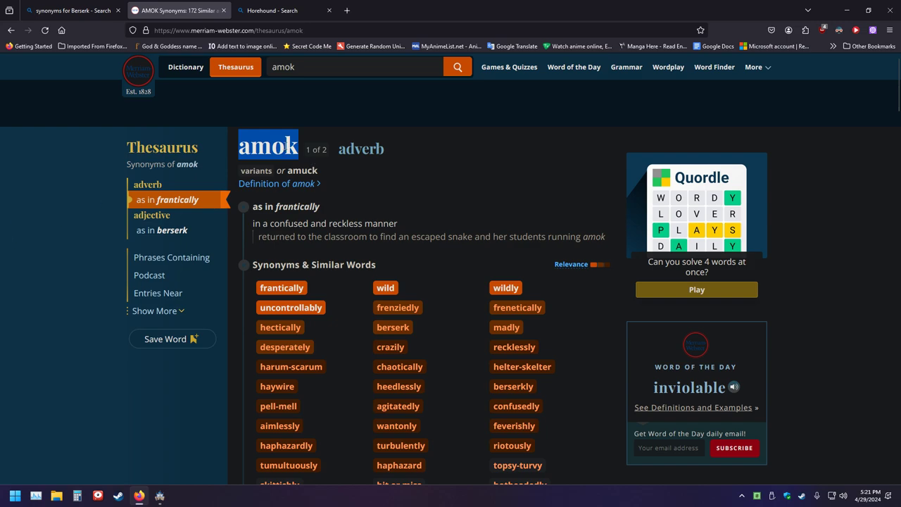
click(339, 182)
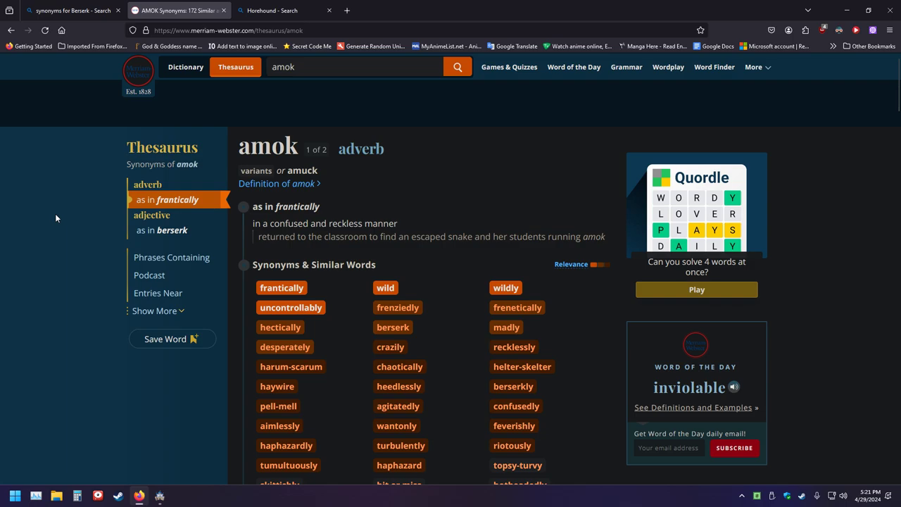
scroll(69, 218, down, 2)
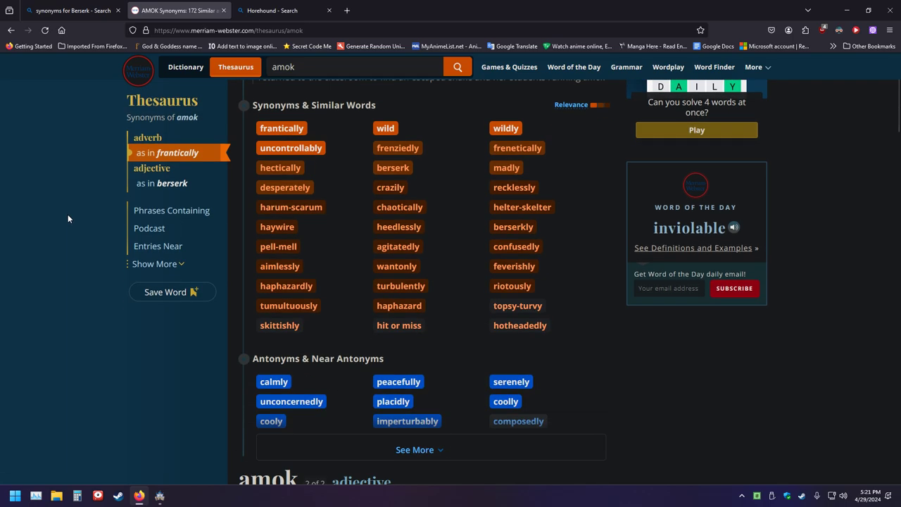
Open the pell-mell entry from amok's synonyms and copy the headword.
click(265, 250)
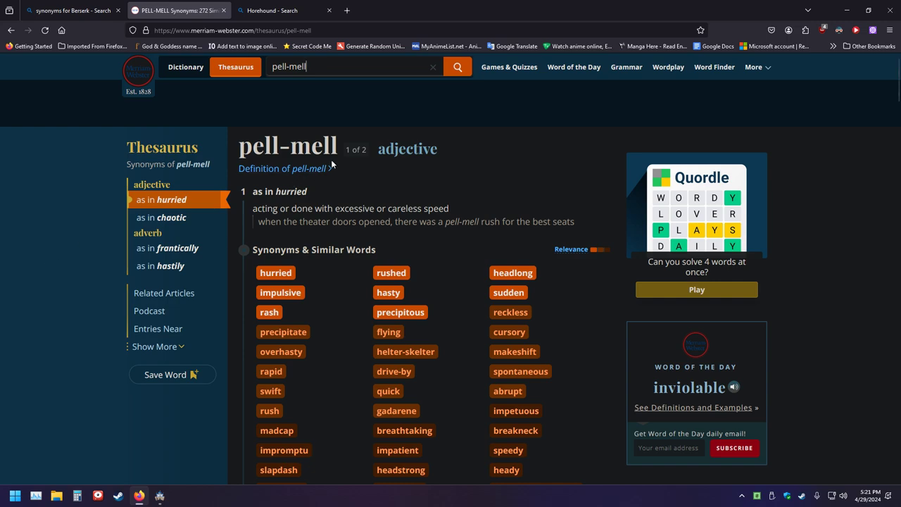
drag(340, 151, 238, 150)
key(ctrl+c)
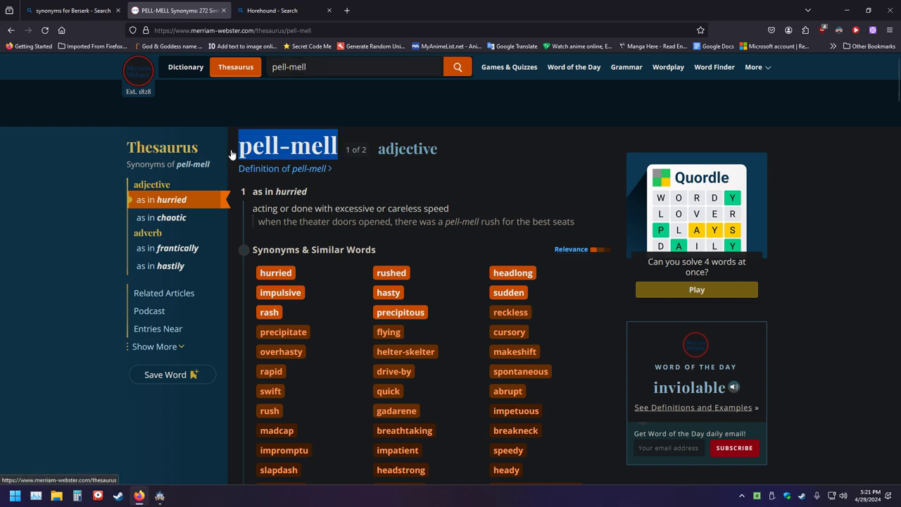
Switch back to RPG Maker MZ and rename the Berserk state as Pell-Mell, using the copied word with both parts capitalized.
key(alt+Tab)
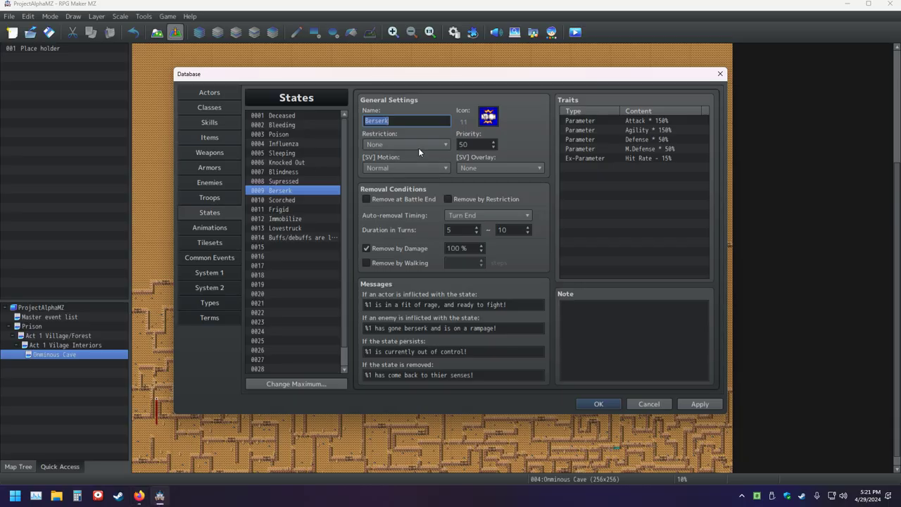
key(ctrl+v)
click(367, 121)
key(Delete)
text(P)
key(Right)
key(Right)
key(Right)
key(Right)
key(Delete)
text(M)
Return to the browser, check the entry for breathtaking among pell-mell's synonyms, and go back to the amok entry.
key(alt+Tab)
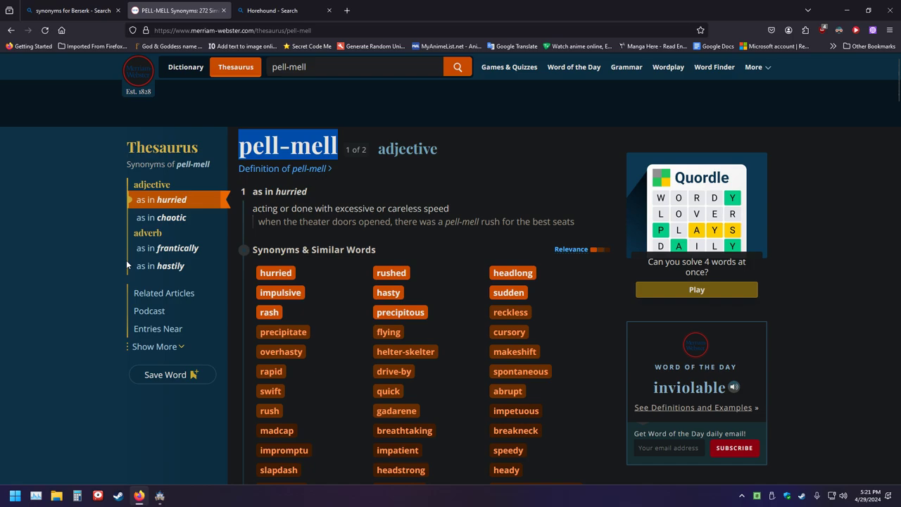
scroll(127, 263, down, 2)
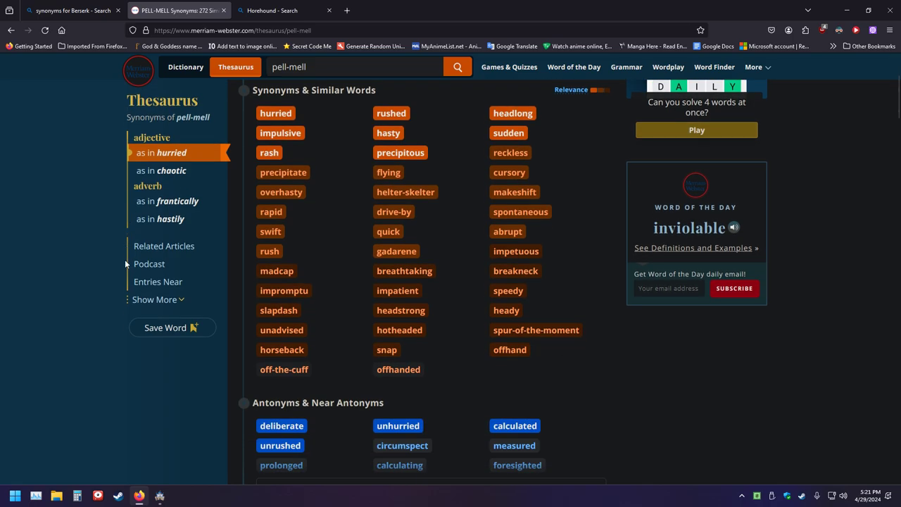
click(412, 276)
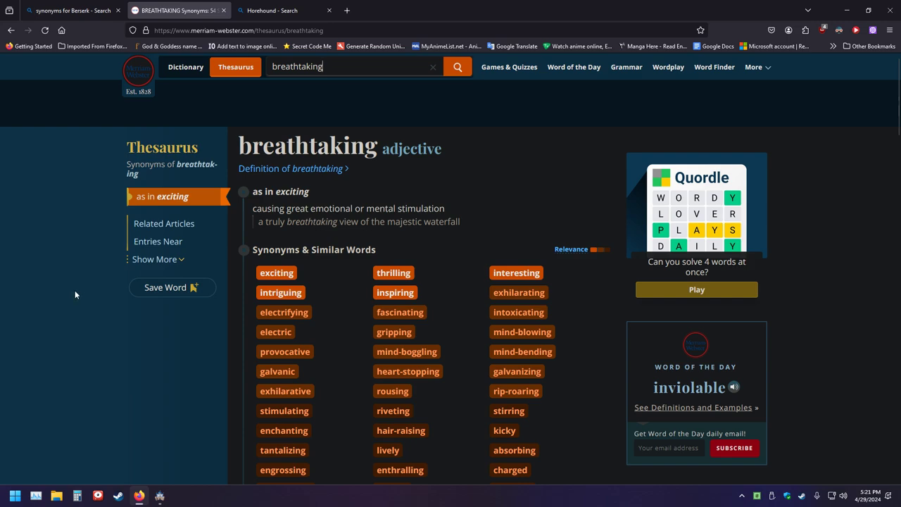
click(10, 30)
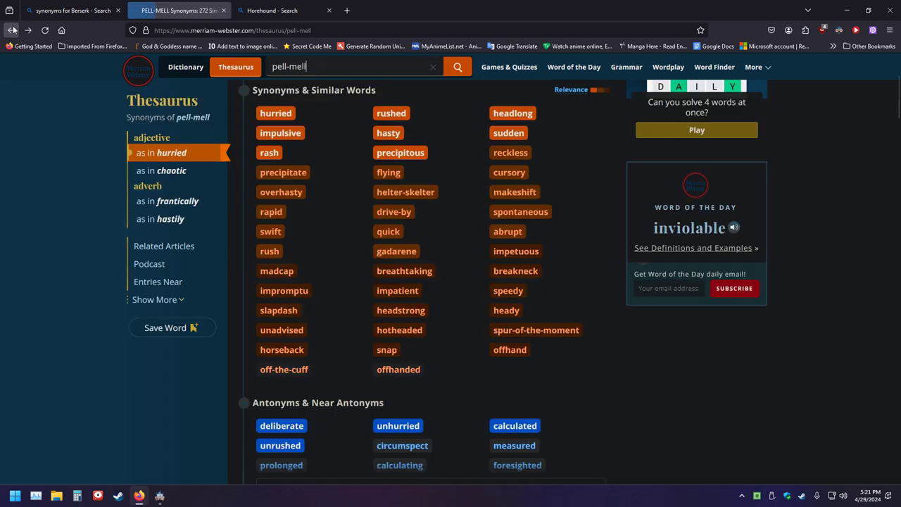
scroll(28, 140, up, 3)
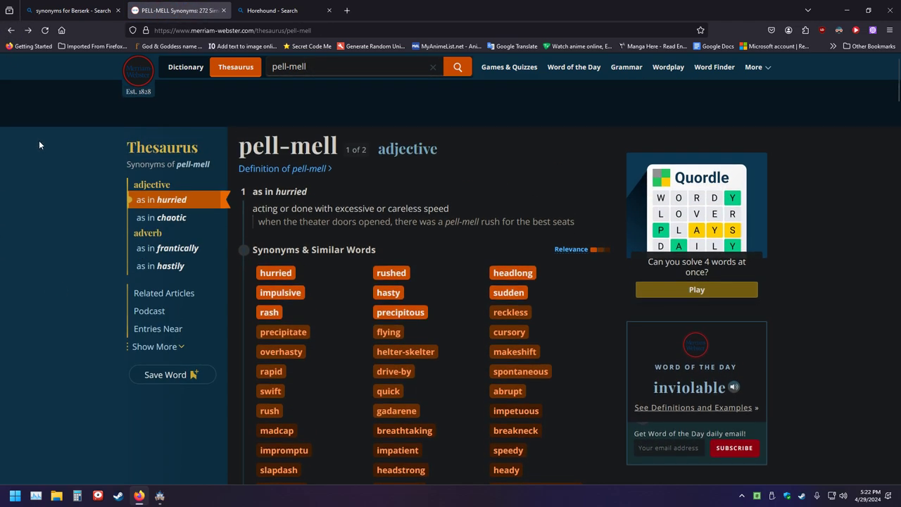
click(10, 30)
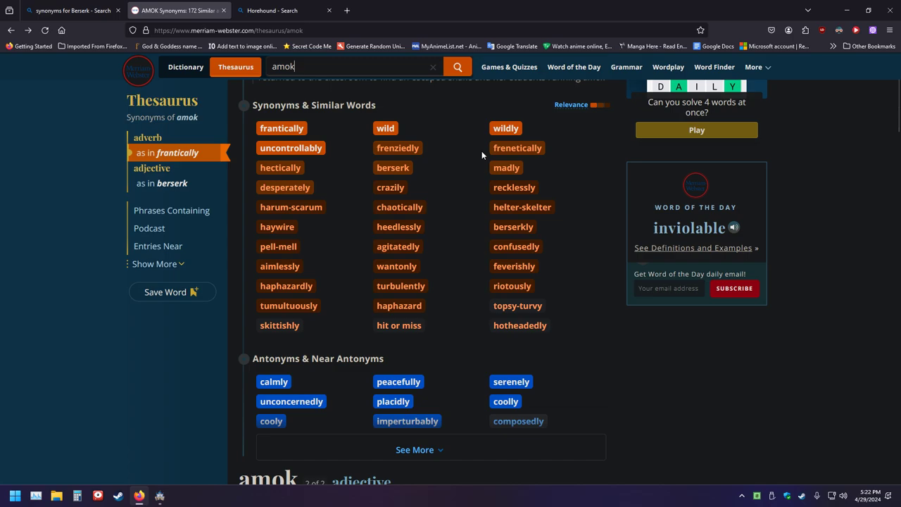
Check the thesaurus entries for frenetically and wild from amok's synonyms, returning to the amok list.
click(524, 151)
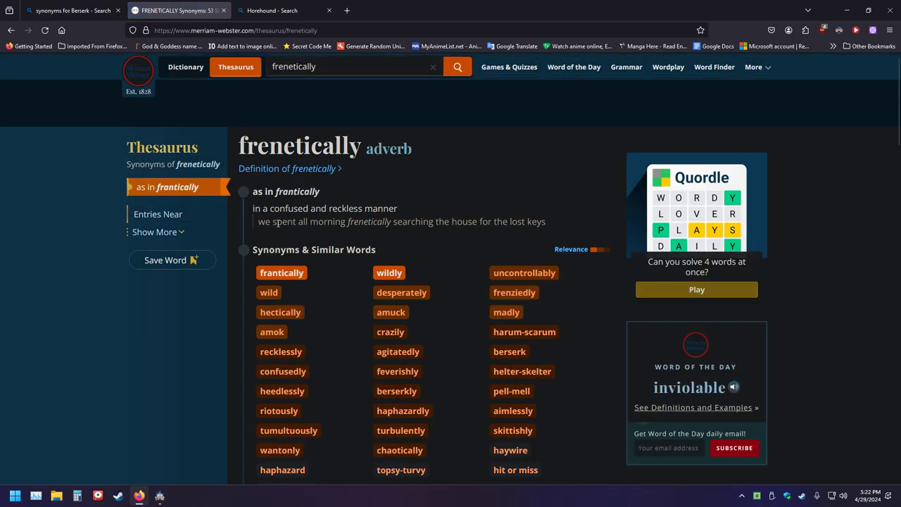
click(10, 30)
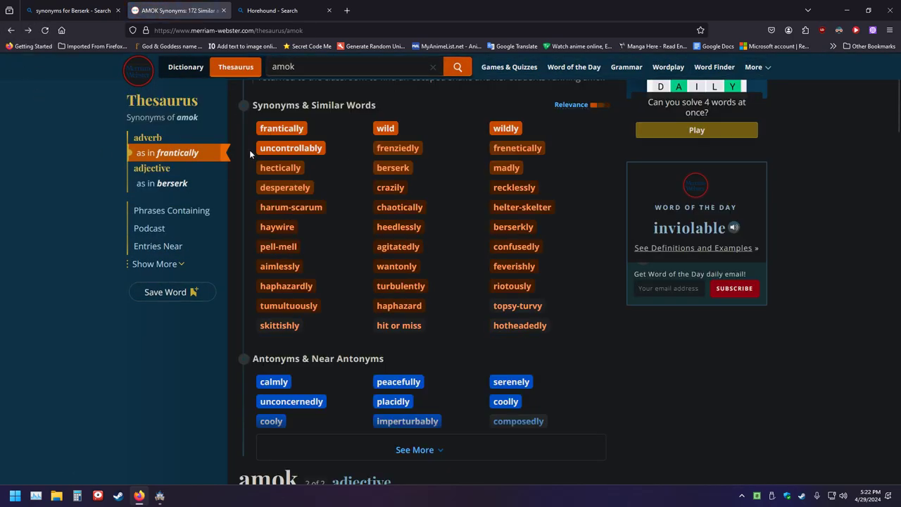
click(385, 128)
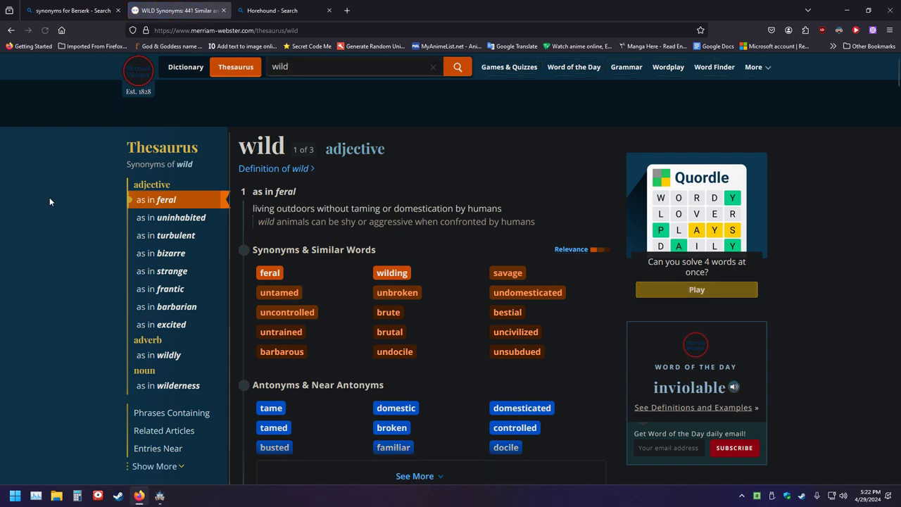
drag(299, 197, 274, 191)
click(10, 30)
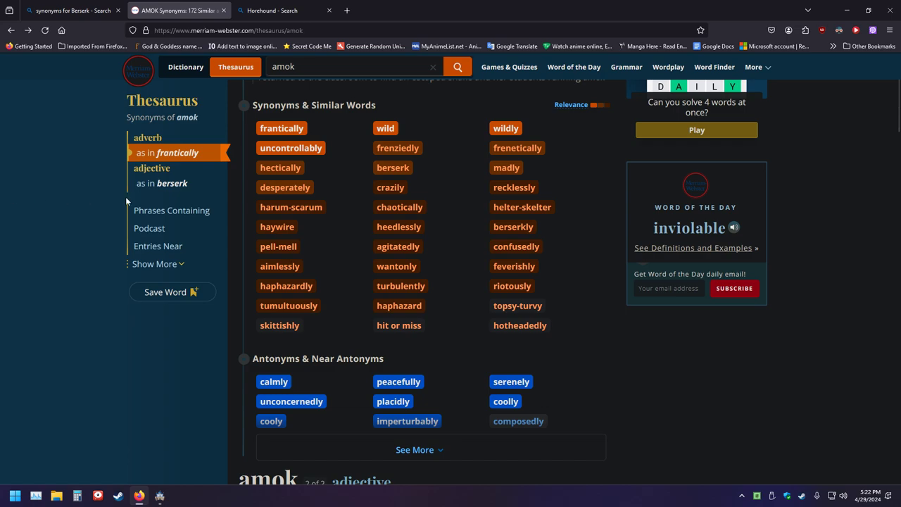
Examine the harum-scarum entry and its "as in reckless" sense, and go back to amok's synonyms.
click(296, 217)
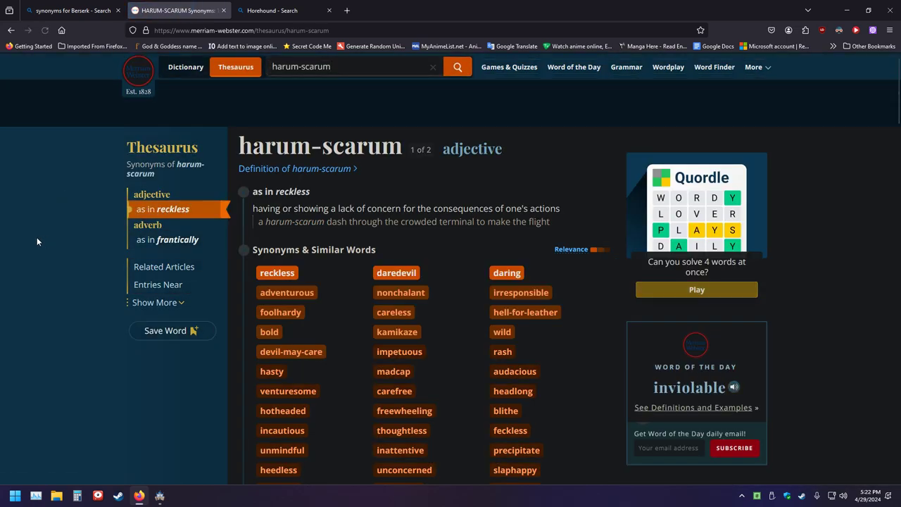
drag(239, 144, 239, 182)
click(78, 212)
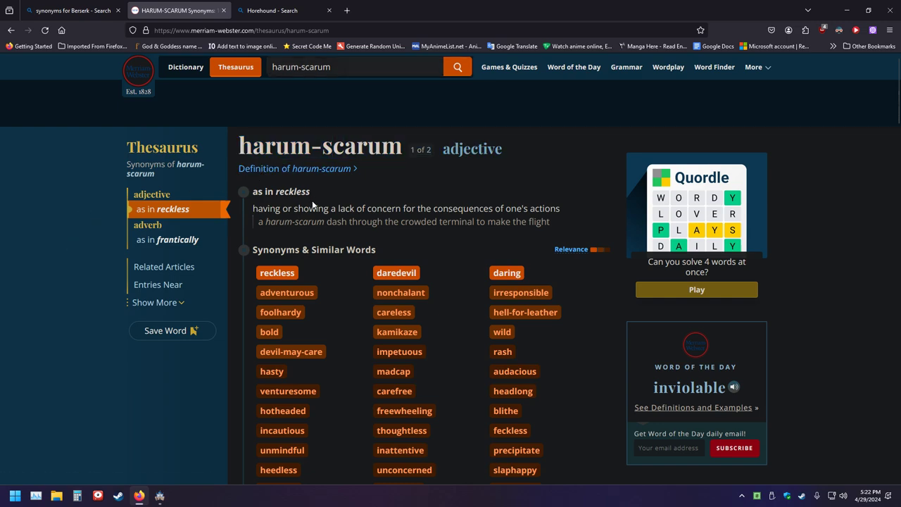
drag(240, 144, 398, 145)
drag(314, 192, 258, 192)
click(65, 228)
drag(240, 146, 276, 171)
click(39, 218)
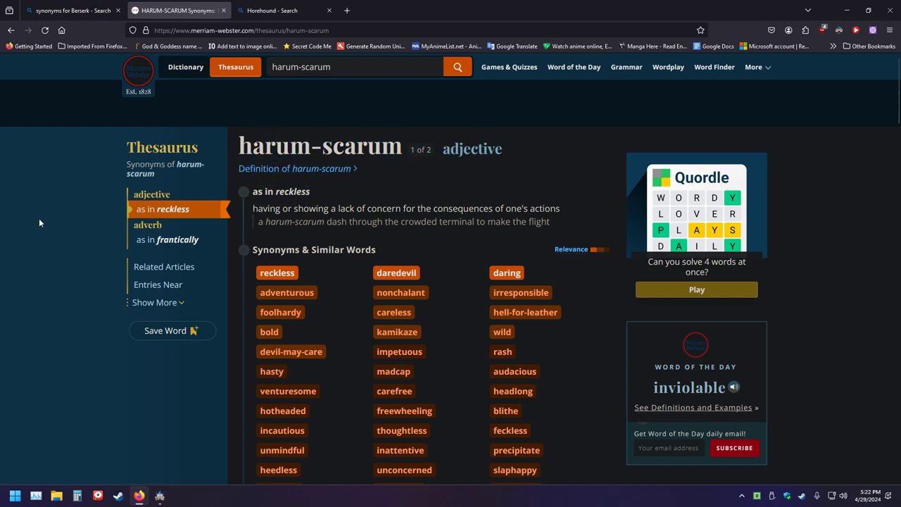
click(11, 30)
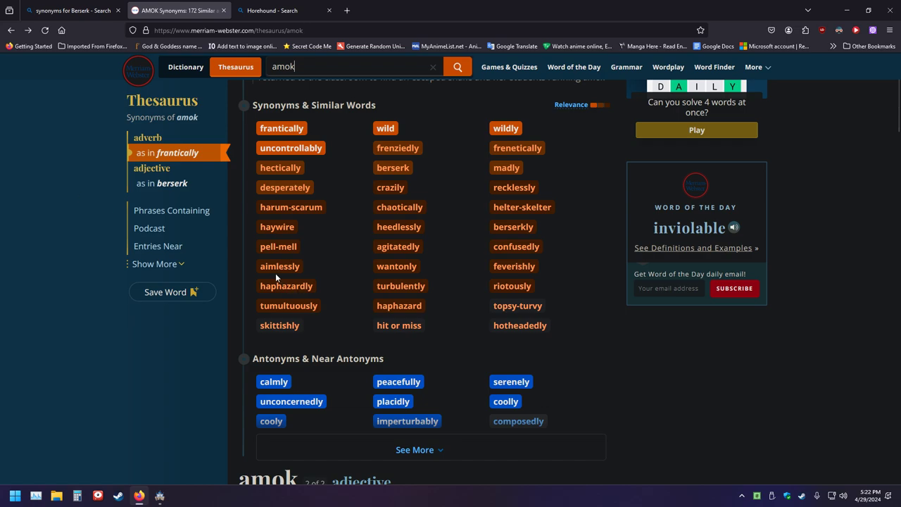
Open the pell-mell entry from amok's synonyms, check its "as in hurried" sense, and copy the headword.
click(278, 246)
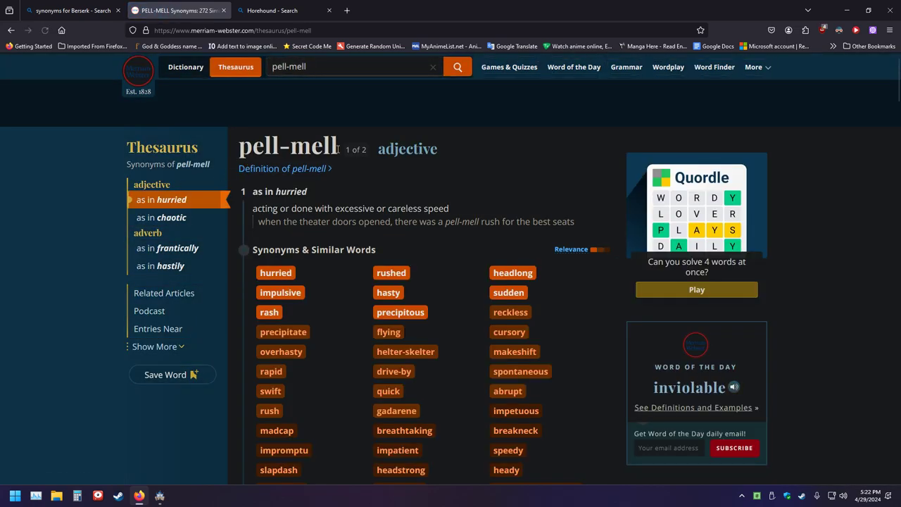
drag(340, 147, 175, 201)
click(67, 240)
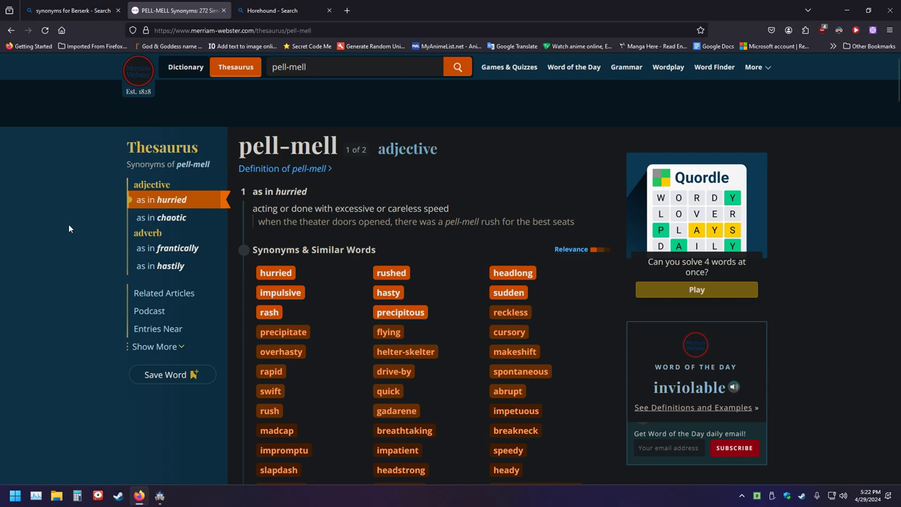
drag(309, 191, 275, 193)
click(340, 151)
drag(340, 151, 239, 150)
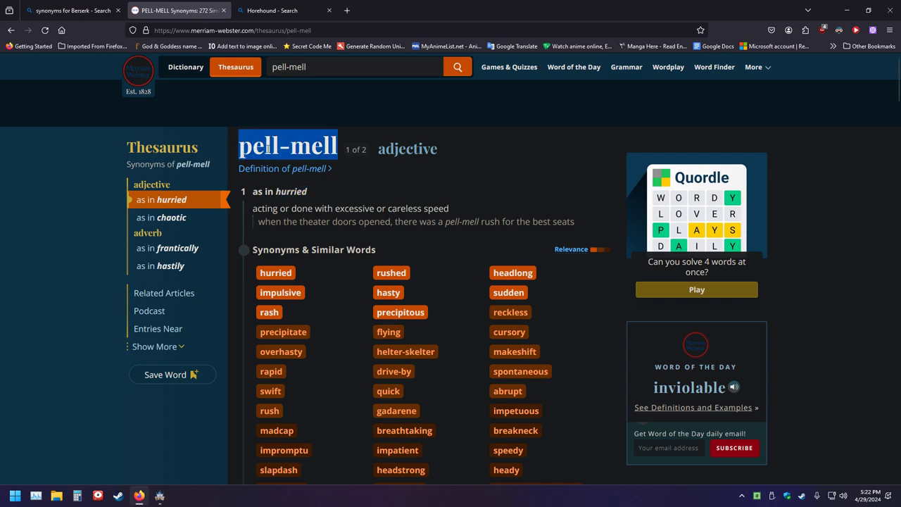
right_click(272, 153)
click(283, 159)
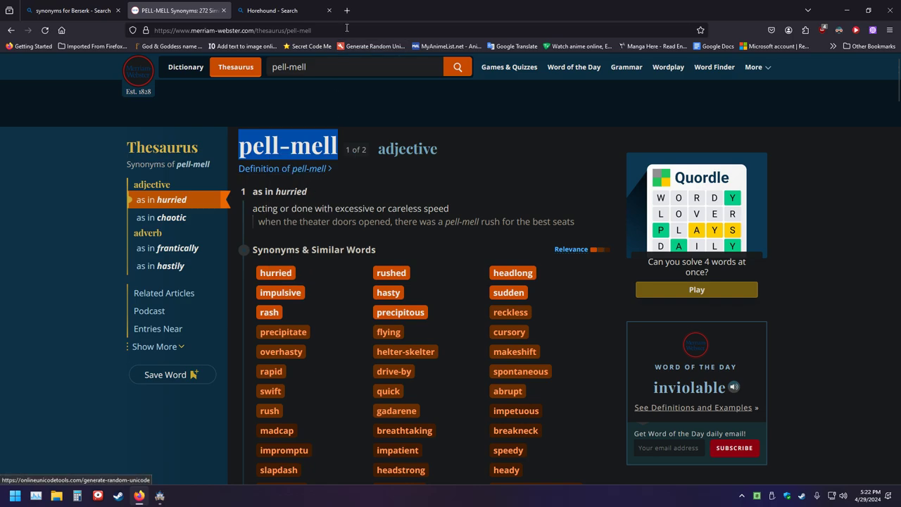
Search the web in a new tab for "pell-mell used in a sentence", starting from the copied word.
click(346, 10)
click(338, 30)
right_click(338, 29)
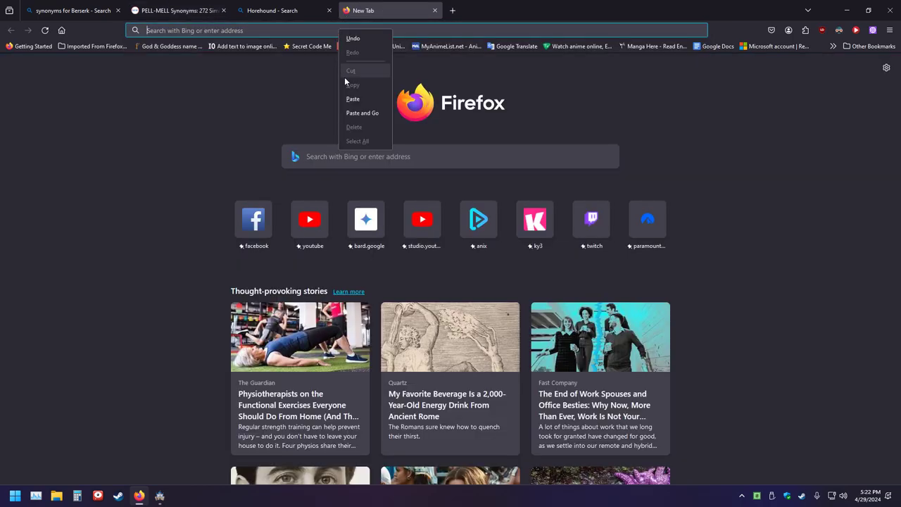
click(362, 113)
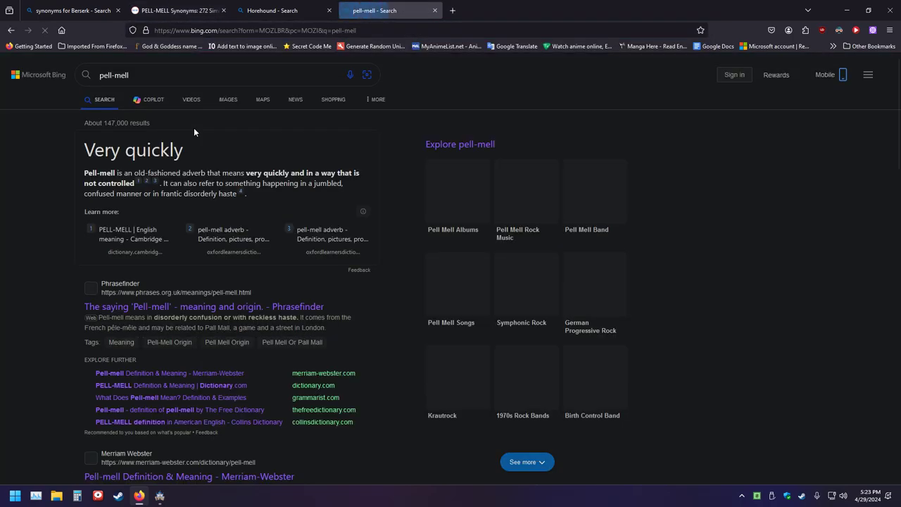
click(152, 79)
text(used in )
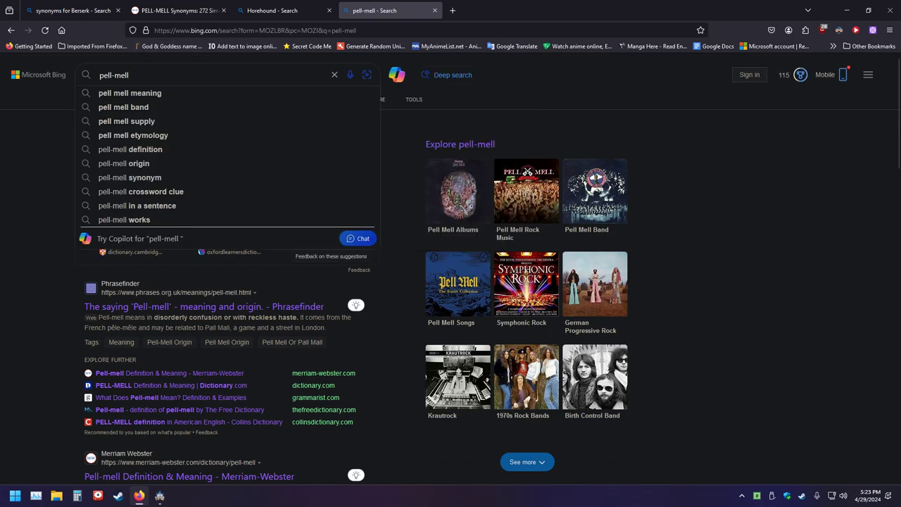
text(a sentence)
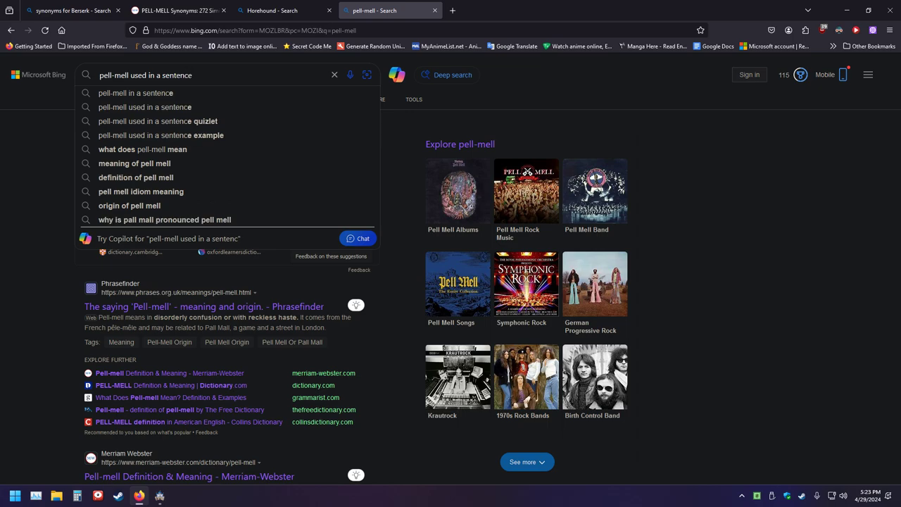
key(Return)
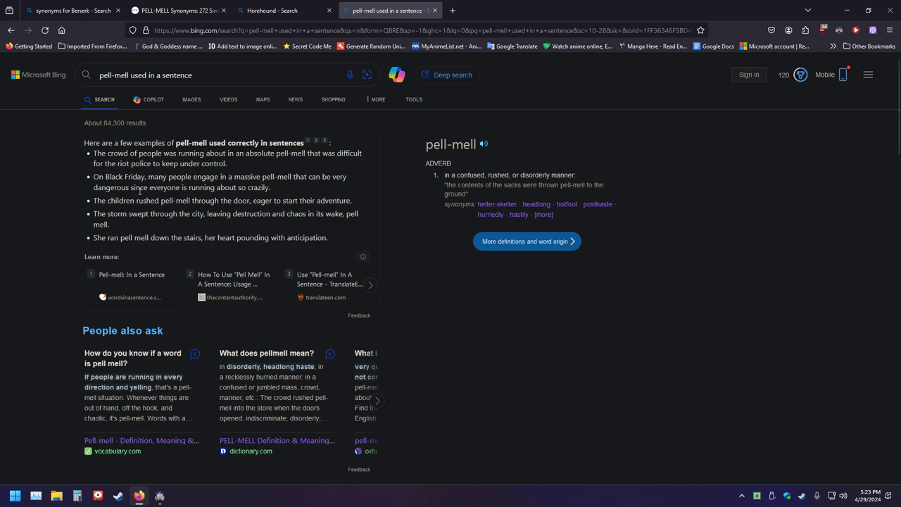
Read the example sentences for pell-mell, focusing on the Black Friday one, and close the results tab.
drag(270, 187, 262, 177)
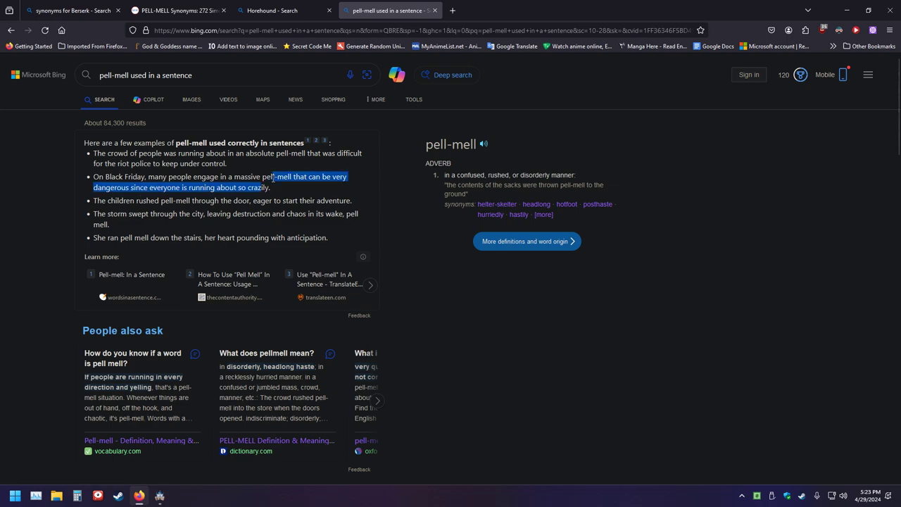
click(58, 204)
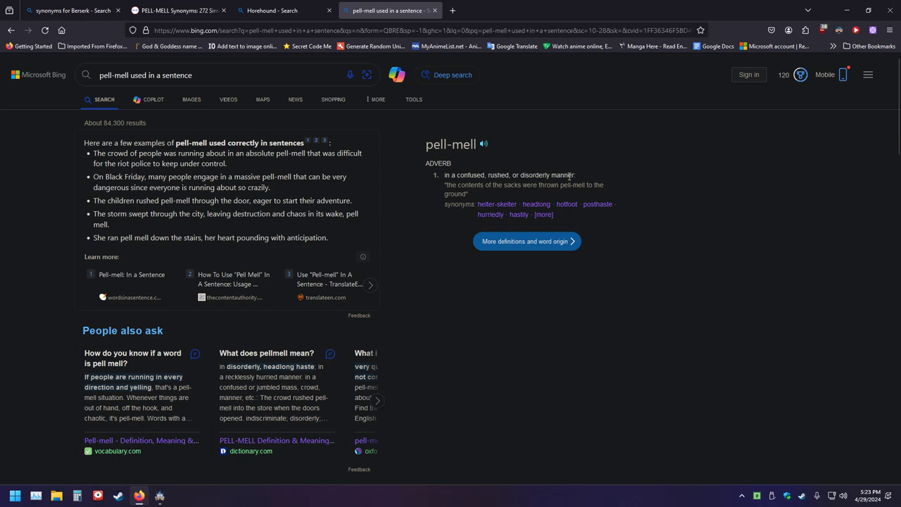
drag(267, 177, 296, 177)
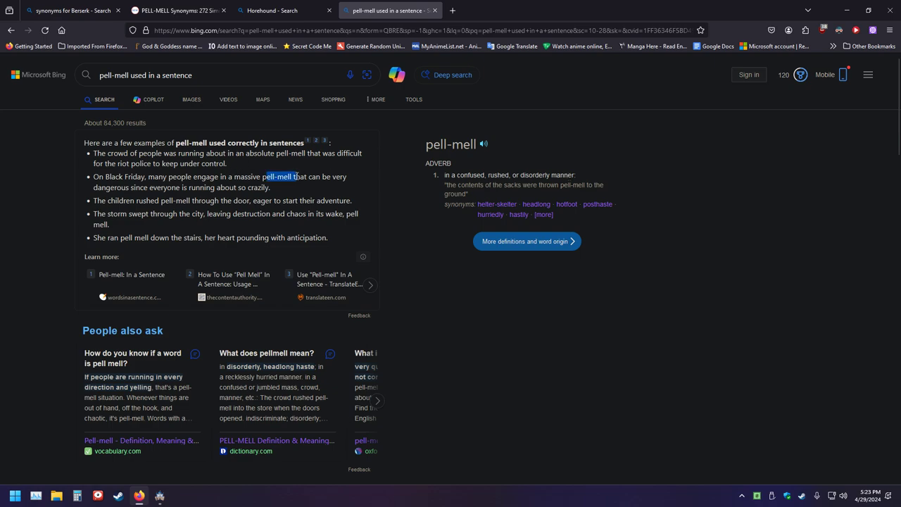
click(387, 209)
drag(234, 176, 348, 180)
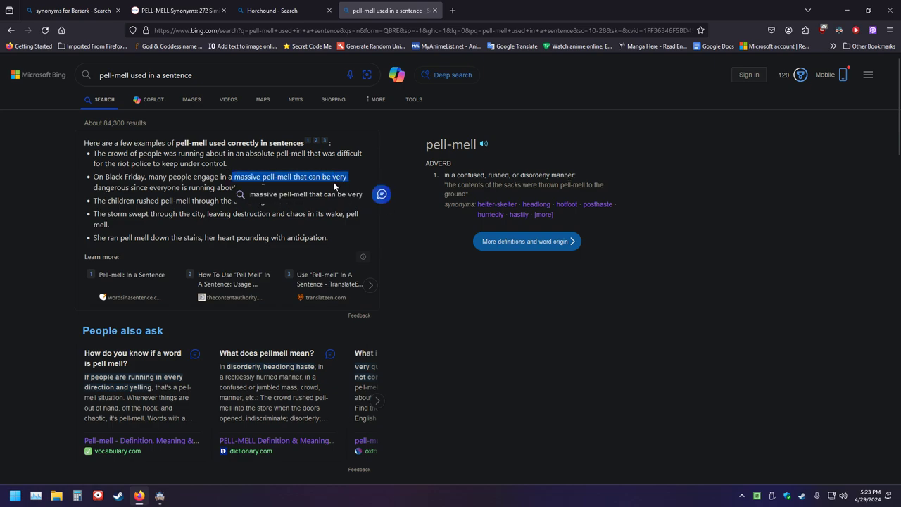
click(432, 265)
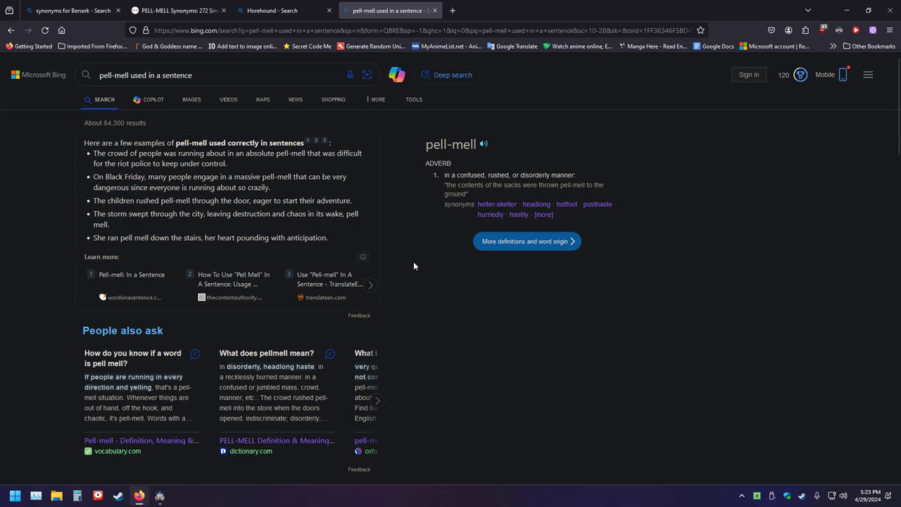
click(434, 10)
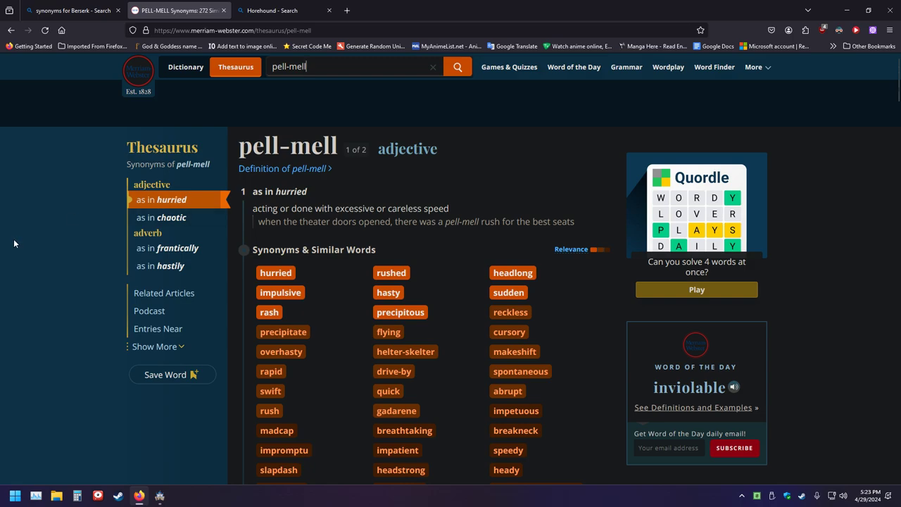
Search the web in a new tab for "pell-mell founded", using the copied word.
click(262, 14)
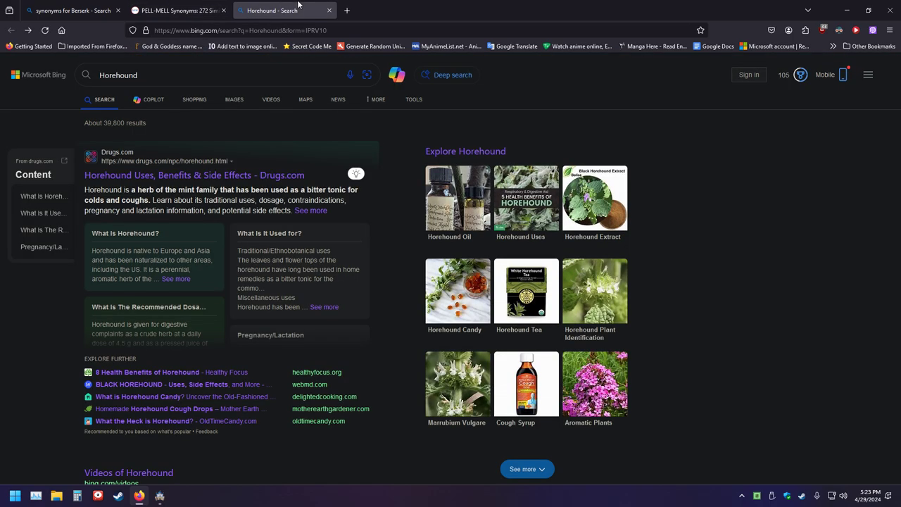
click(346, 11)
right_click(326, 31)
click(345, 117)
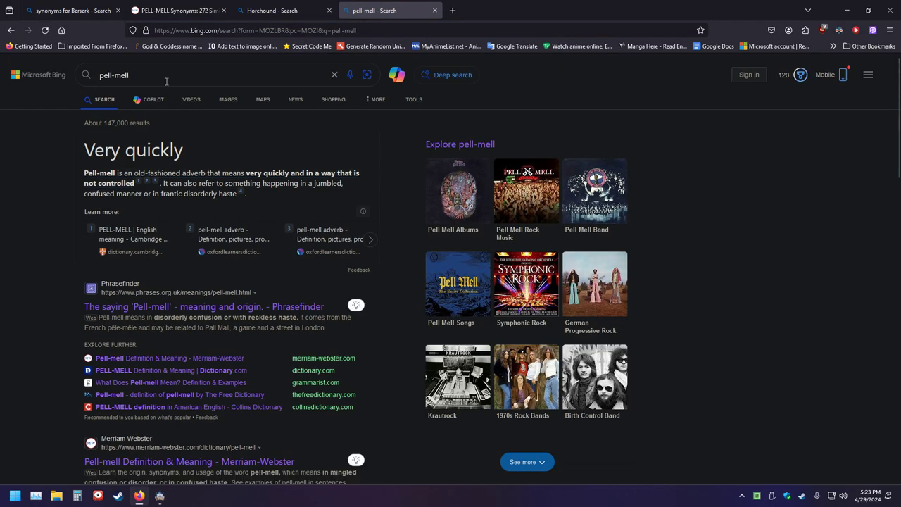
text(founded)
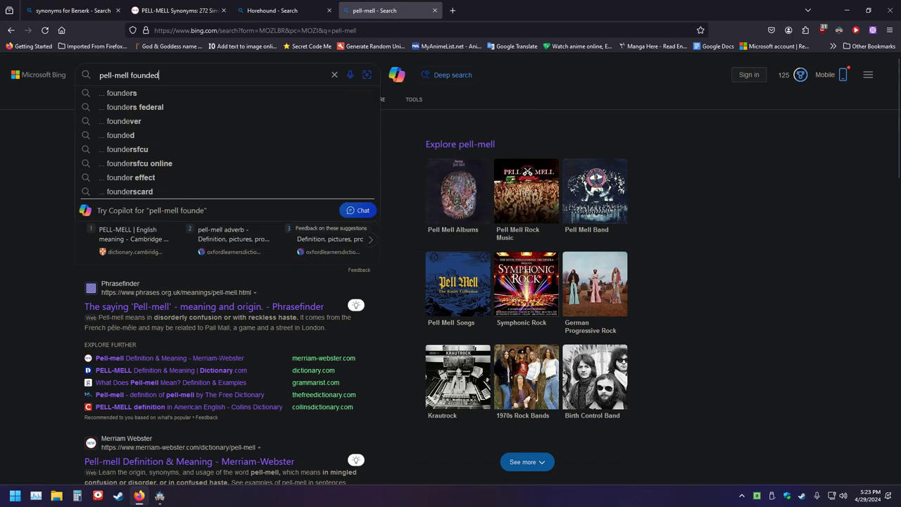
key(Return)
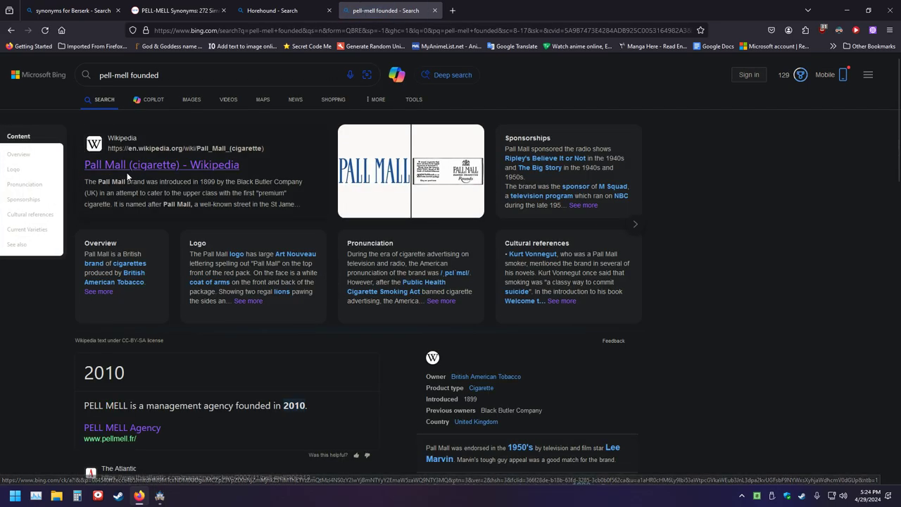
Change the search query to "pell-mell made up" and run it.
click(189, 77)
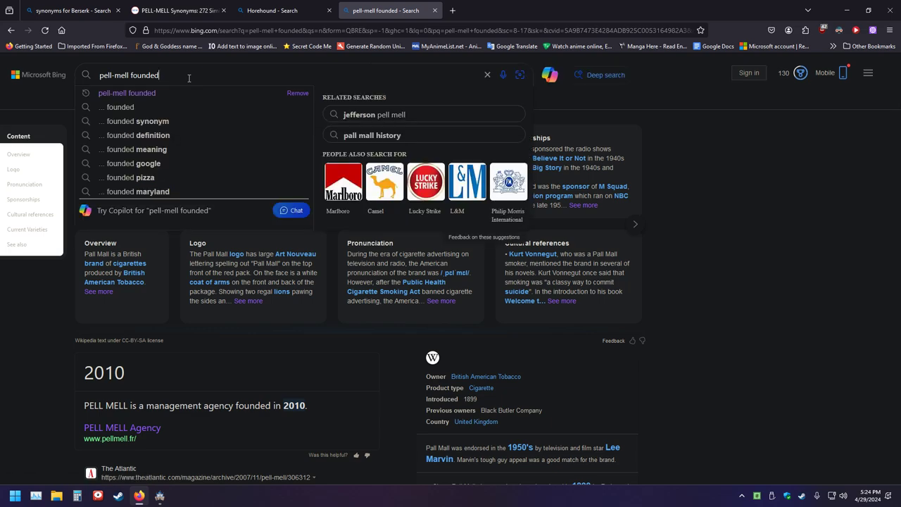
key(ctrl+shift+Left)
text(made up)
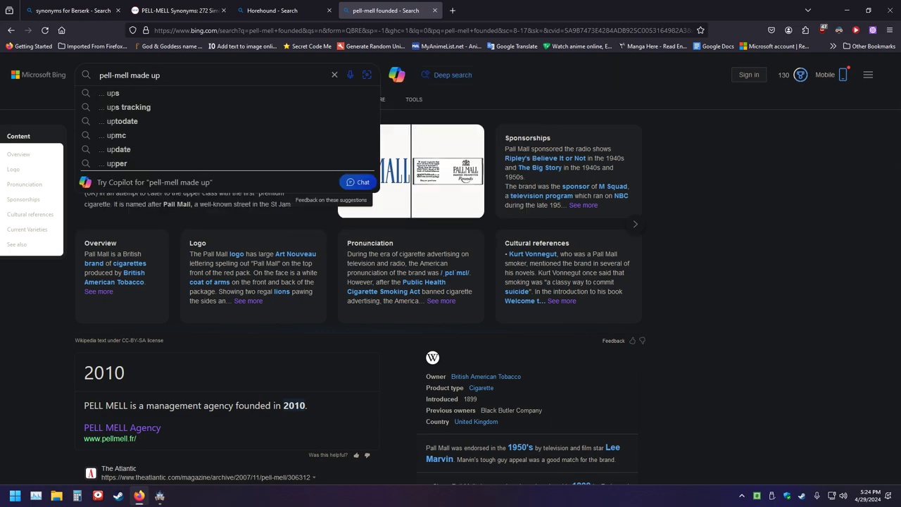
key(Return)
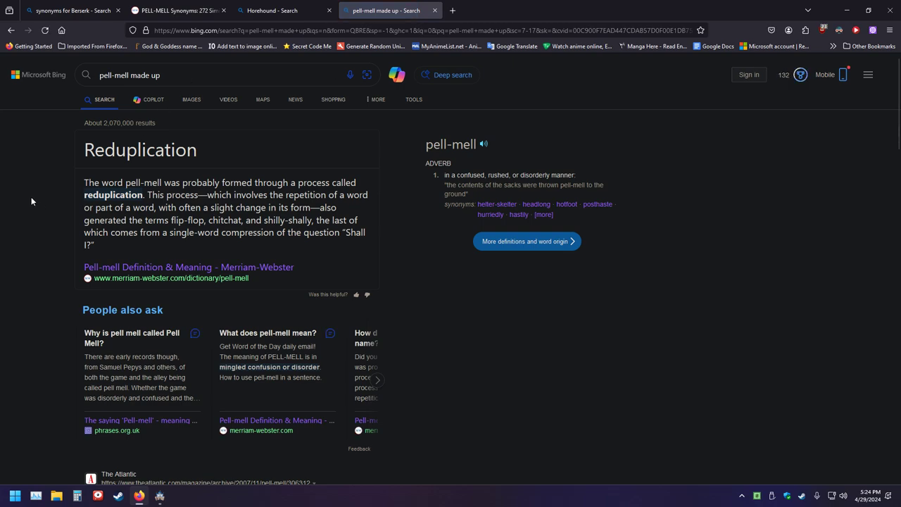
Open the Merriam-Webster dictionary definition of pell-mell from the results and read through to its recent example sentences.
scroll(50, 193, down, 7)
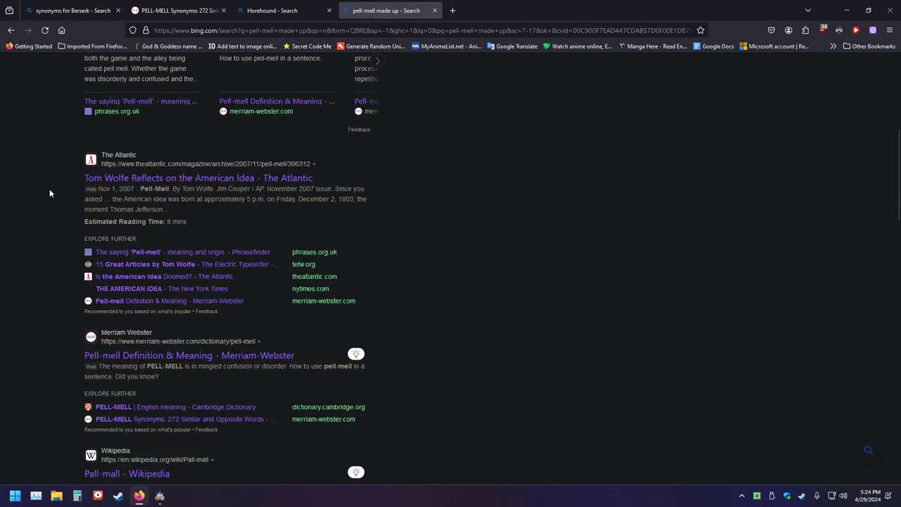
click(133, 198)
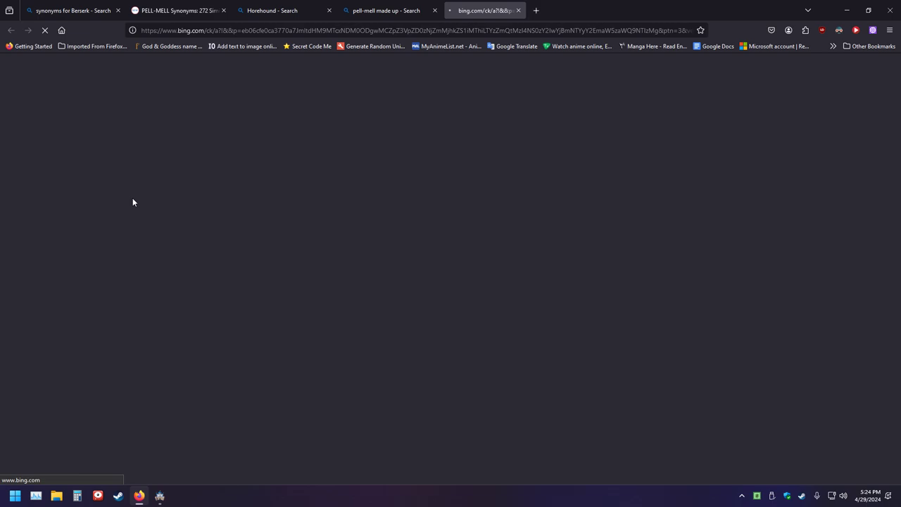
scroll(78, 225, down, 2)
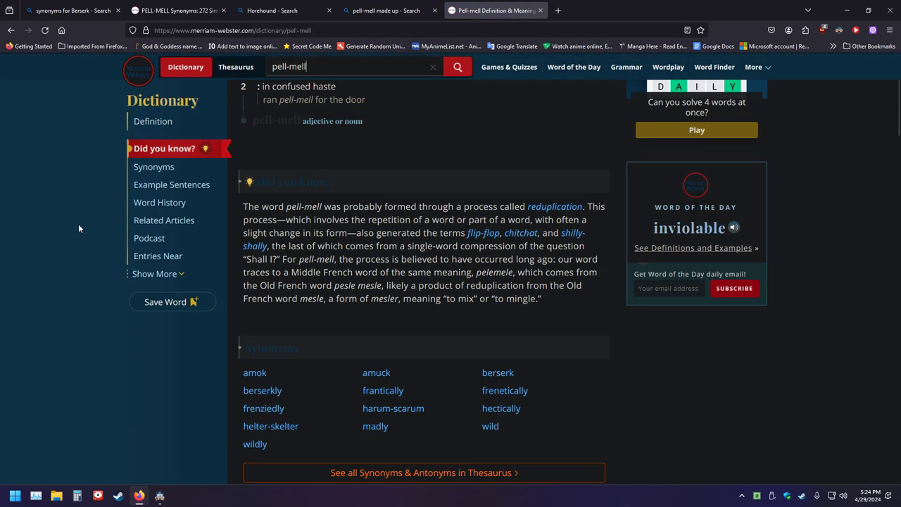
scroll(79, 228, down, 4)
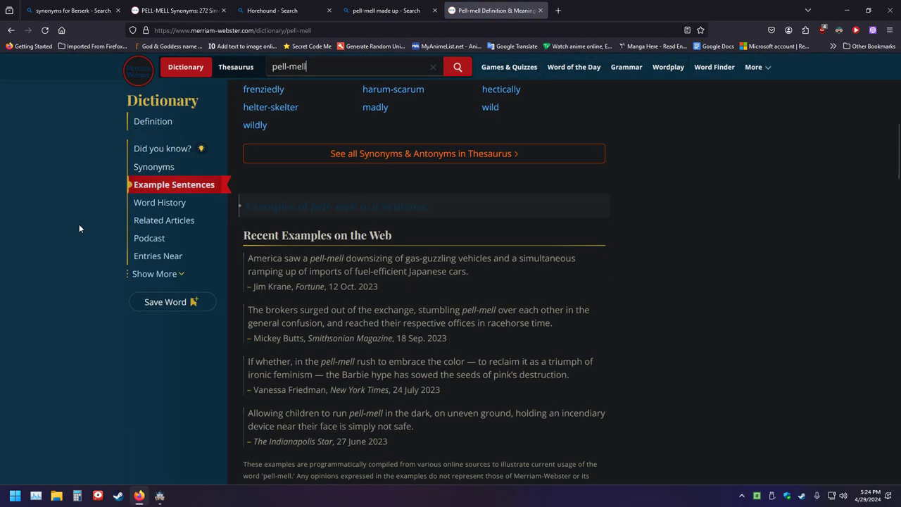
scroll(79, 227, down, 2)
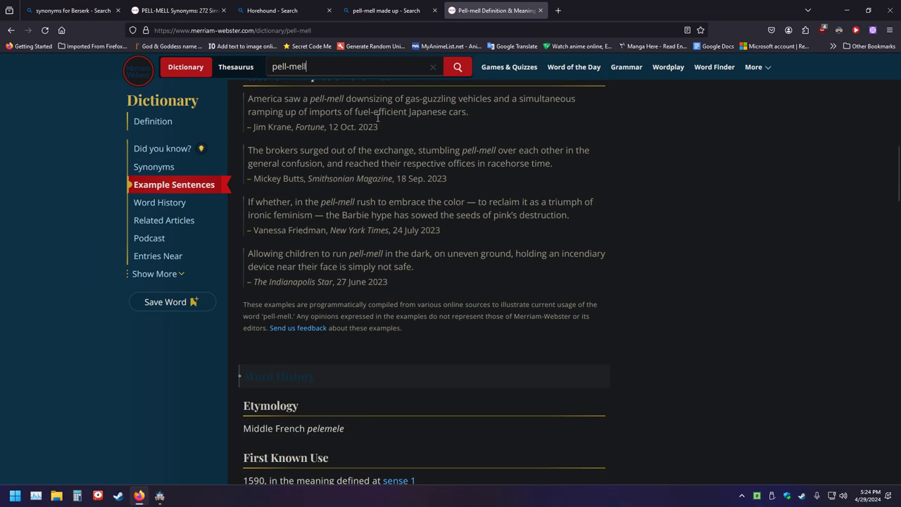
Examine the sources and dates of pell-mell's recent web examples, and return to the definitions at the start of the entry.
drag(460, 279, 324, 128)
click(64, 260)
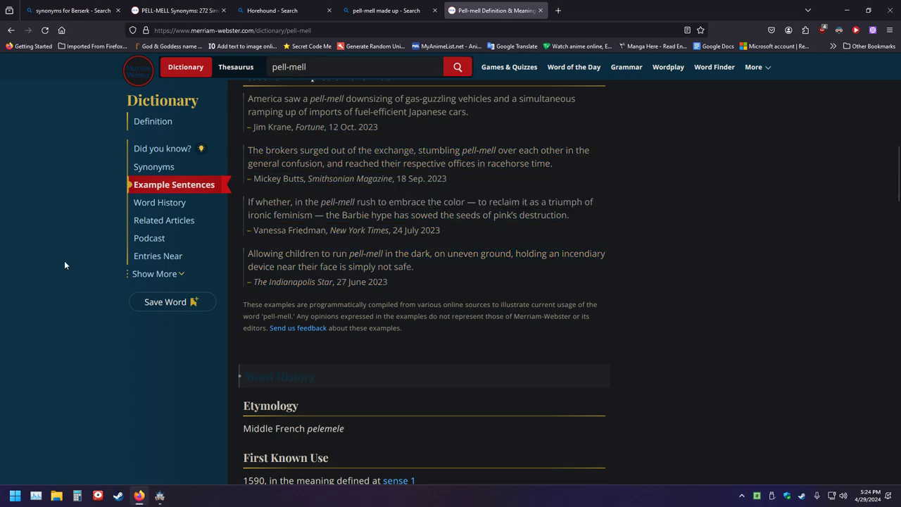
scroll(75, 268, up, 1)
scroll(76, 273, up, 1)
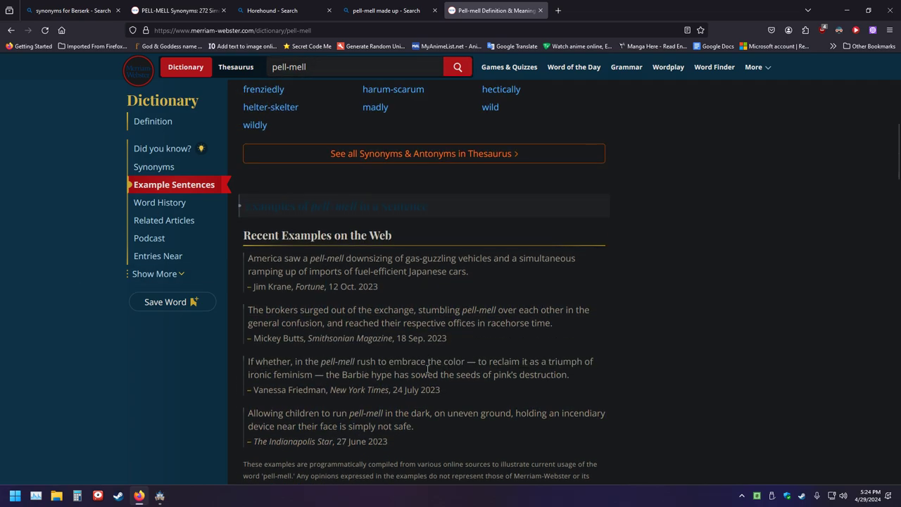
drag(432, 441, 323, 270)
click(15, 293)
scroll(70, 306, up, 2)
scroll(69, 301, up, 4)
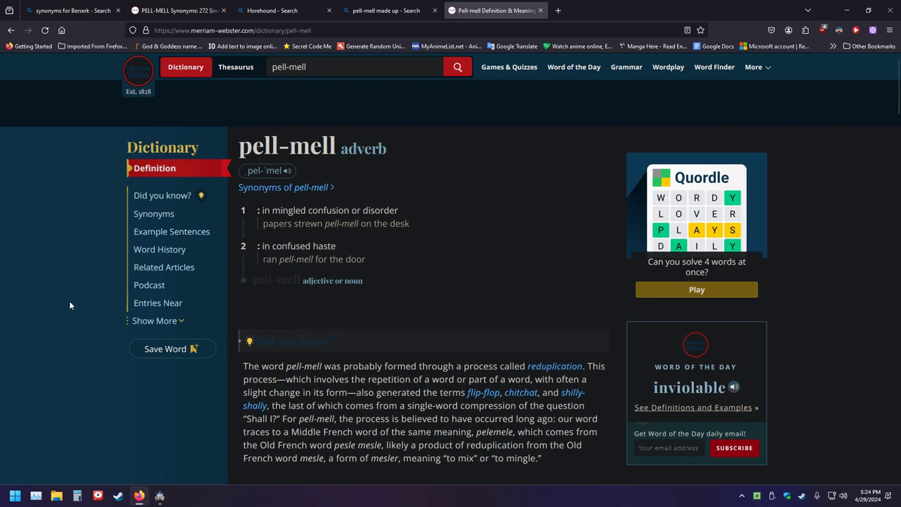
Check the first known use in pell-mell's word history and follow its sense 1 link to review the entry again.
scroll(69, 300, down, 6)
scroll(70, 299, down, 4)
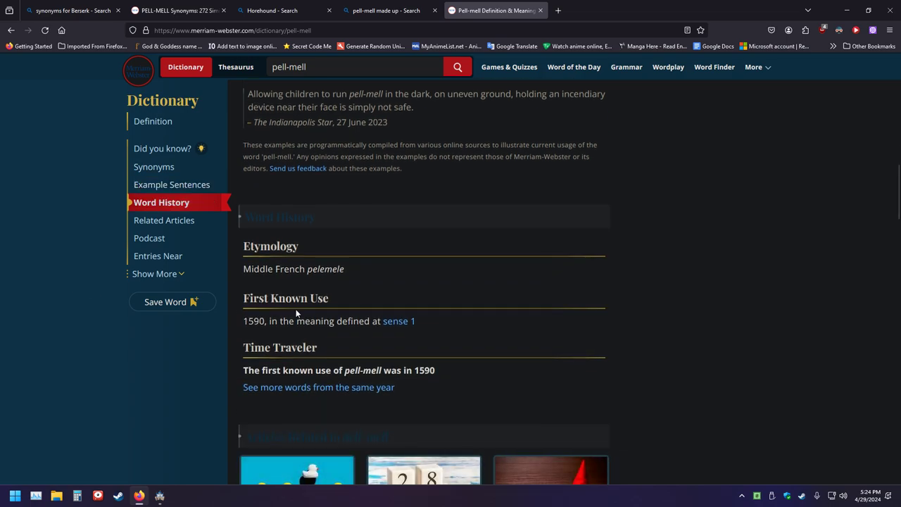
drag(429, 328, 240, 326)
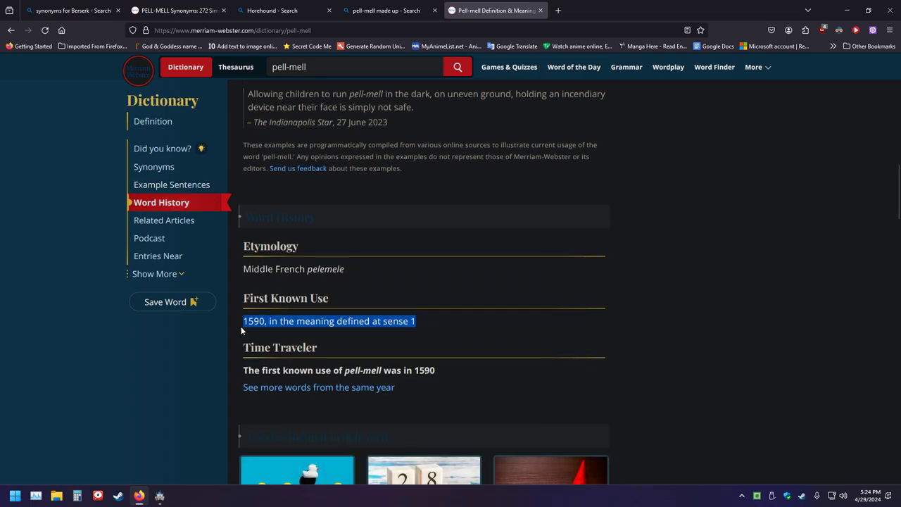
click(241, 326)
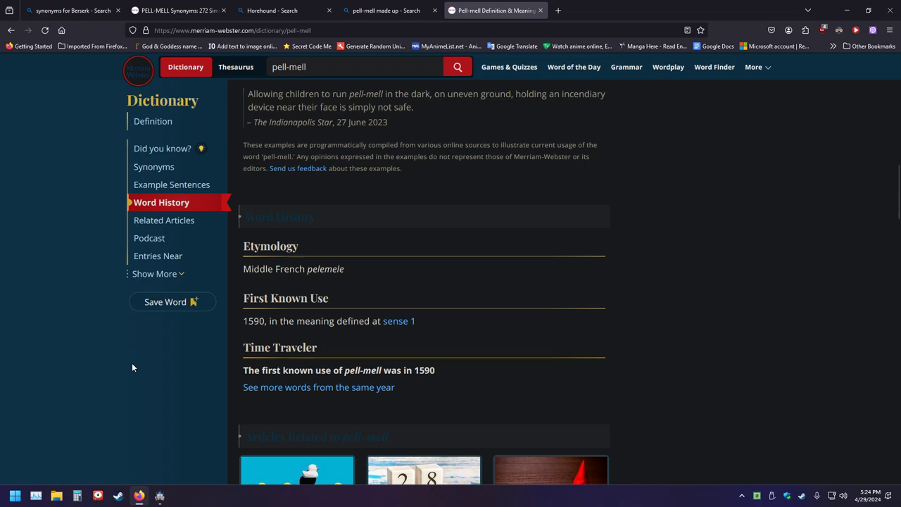
click(407, 323)
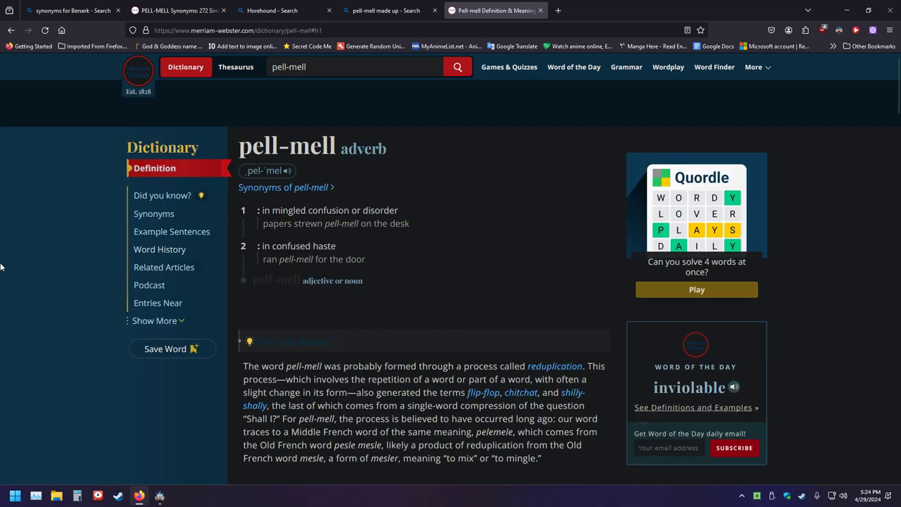
scroll(70, 224, down, 5)
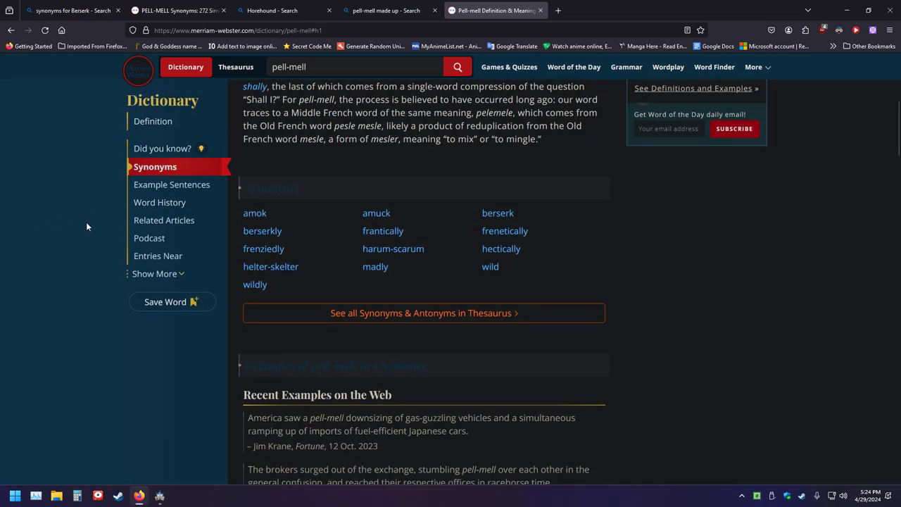
Reread pell-mell's etymology, first known use and recent web examples in the dictionary entry.
scroll(86, 226, down, 10)
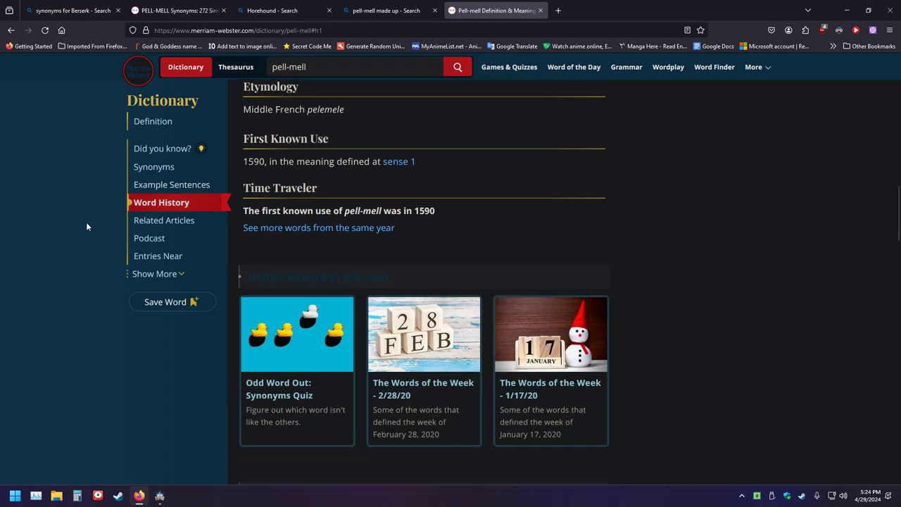
scroll(86, 224, up, 5)
scroll(86, 224, down, 5)
scroll(54, 224, up, 2)
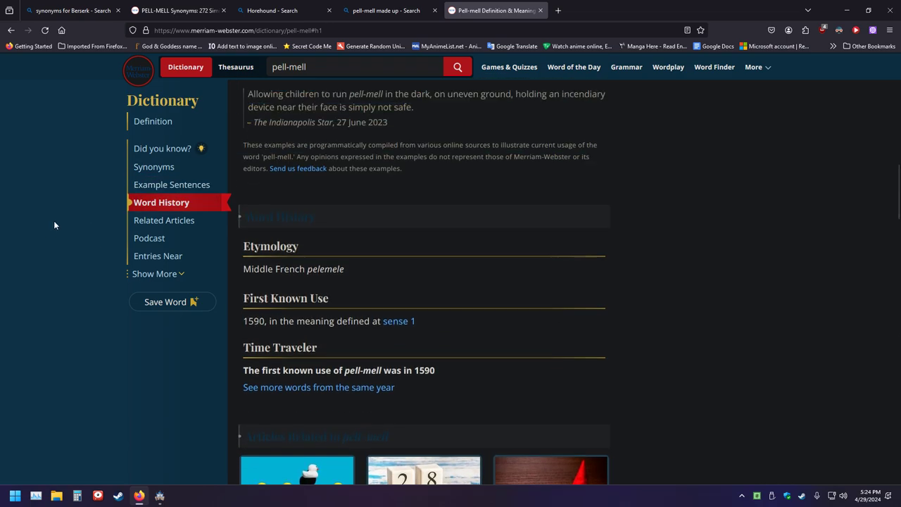
scroll(55, 225, up, 4)
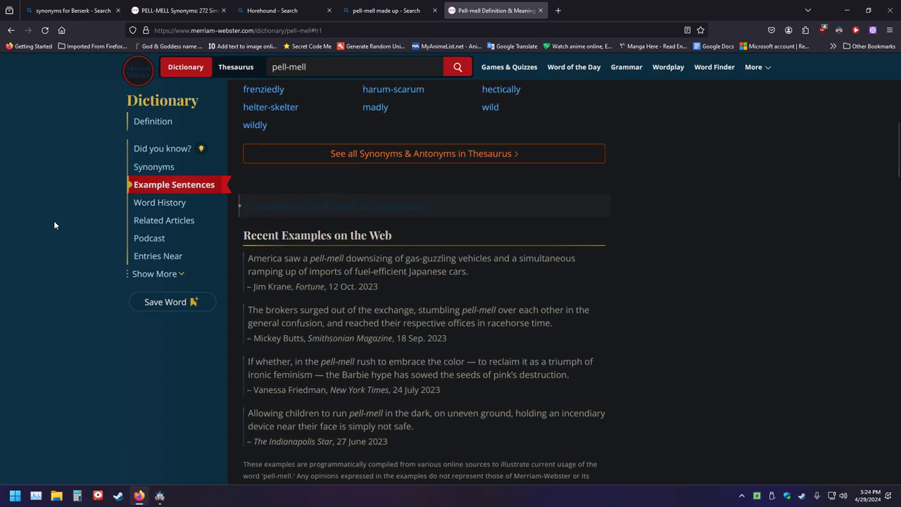
scroll(54, 224, down, 2)
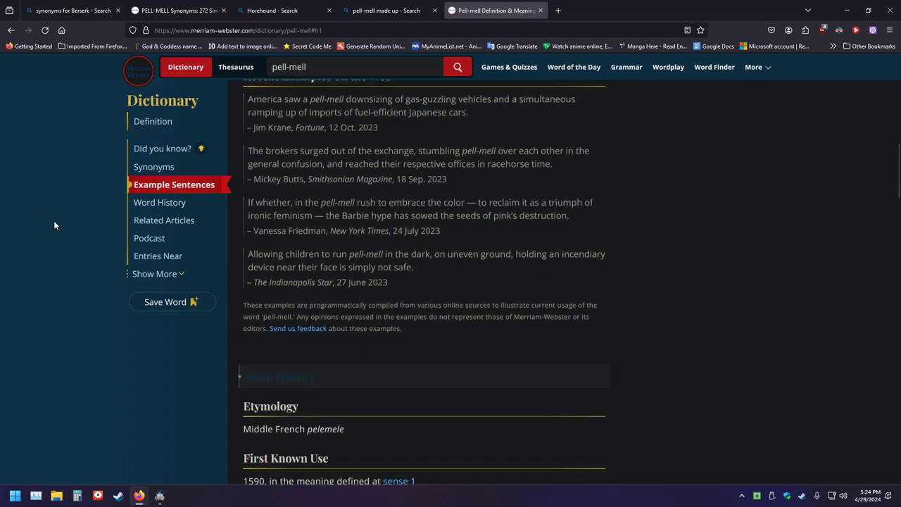
Close the pell-mell definition, pell-mell search, Horehound search and pell-mell synonyms pages, keeping only the Berserk synonyms search open.
click(539, 11)
click(435, 11)
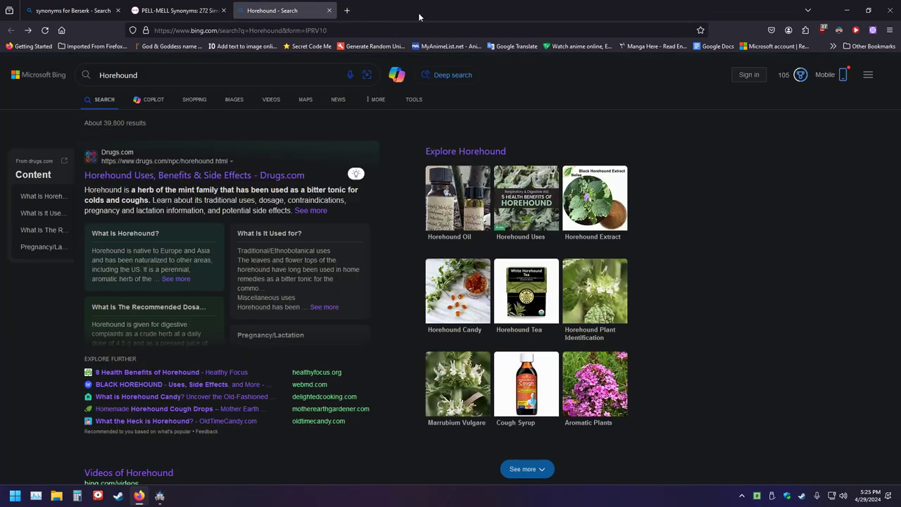
click(328, 10)
click(224, 11)
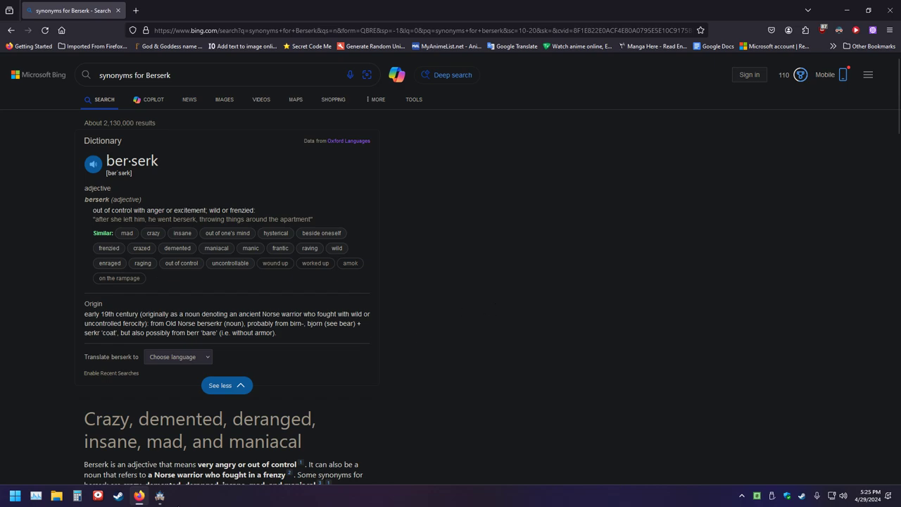
Check the Pell-Mell state in RPG Maker MZ, return to the browser's Berserk synonyms results and copy the word "demented".
click(160, 495)
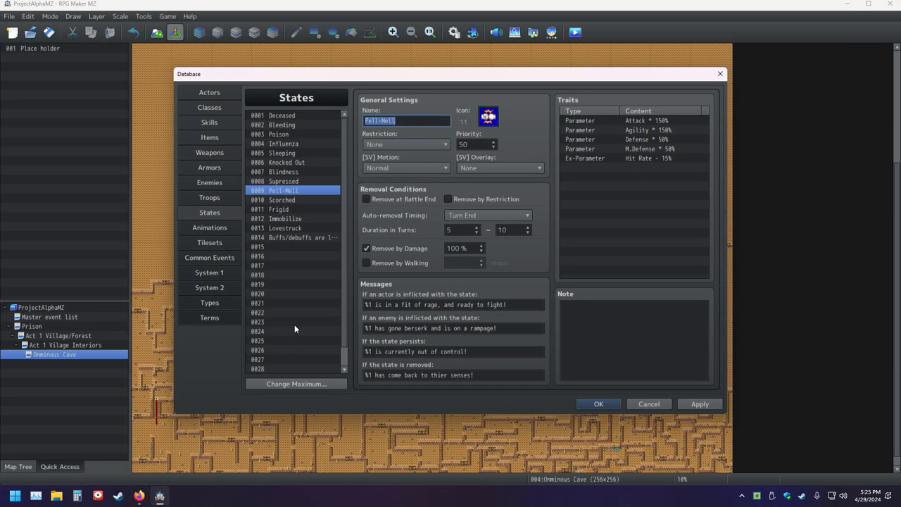
click(140, 496)
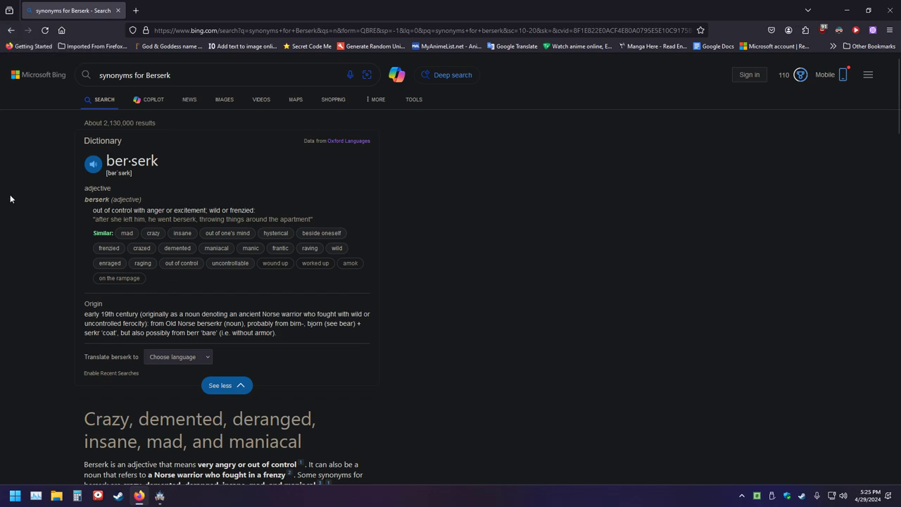
scroll(46, 185, down, 5)
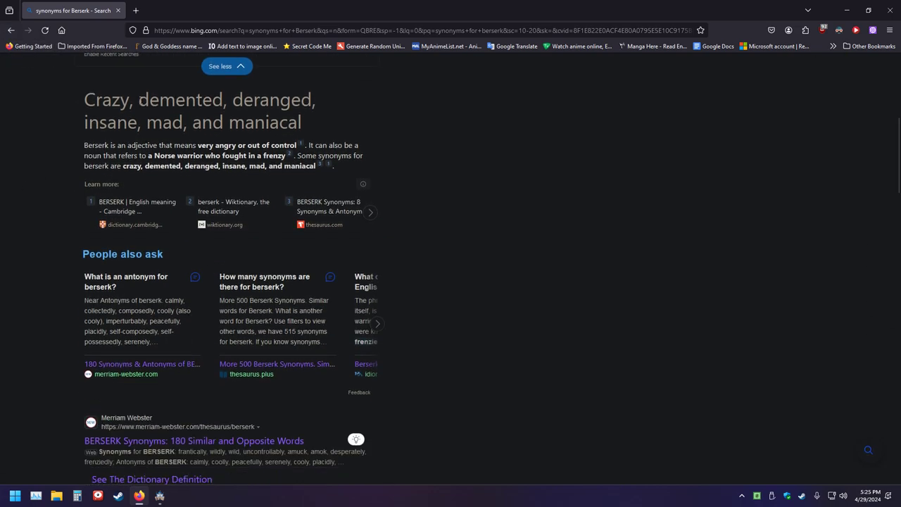
double_click(141, 101)
right_click(192, 102)
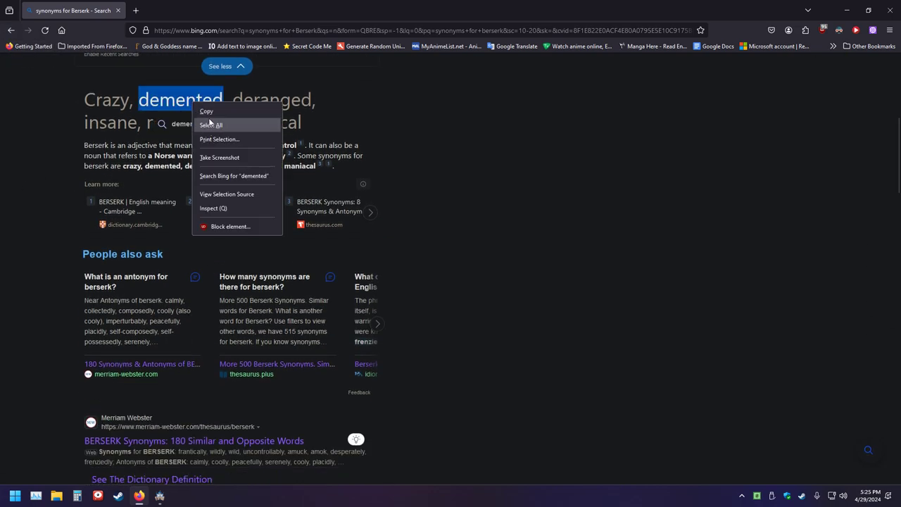
click(206, 111)
Switch to RPG Maker MZ and replace the Pell-Mell state's name with the copied word, capitalized as Demented.
click(159, 495)
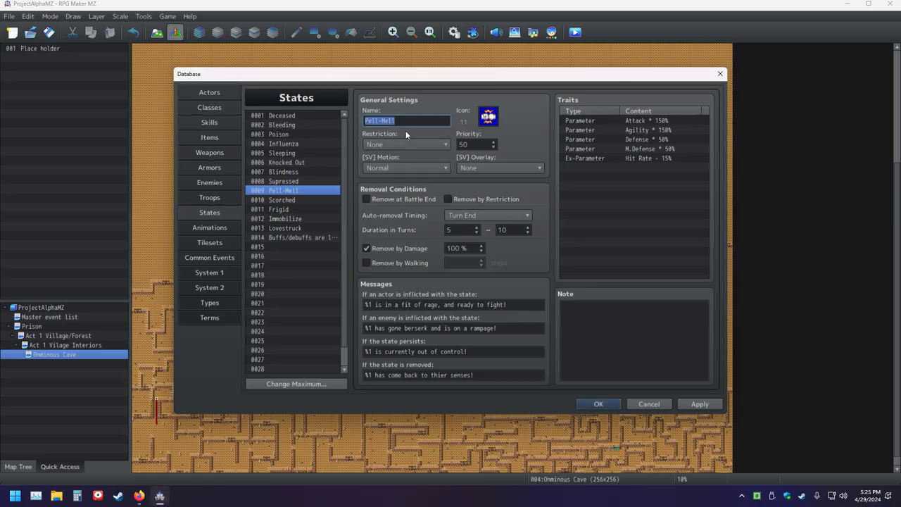
key(ctrl+v)
key(Delete)
text(D)
Open the icon selection for the empty item 0013 in the Items database and look through the icon set for a suitable icon.
click(205, 138)
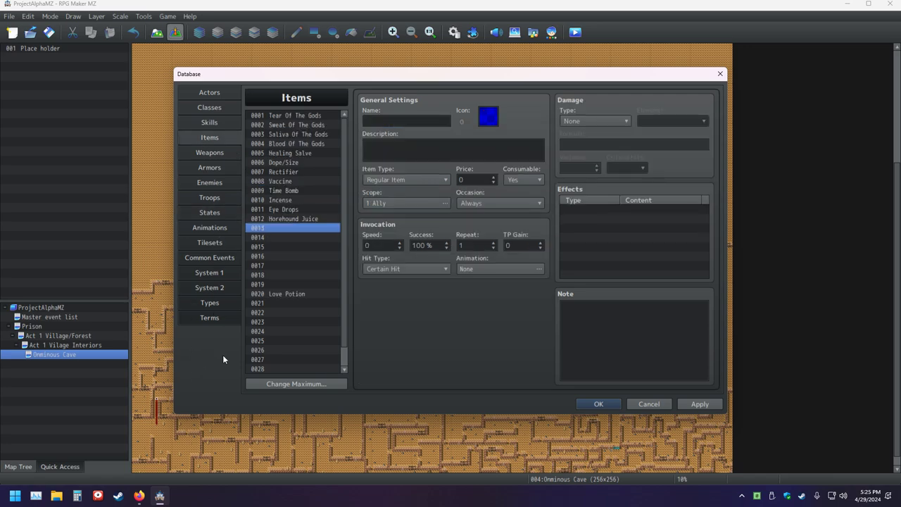
click(488, 117)
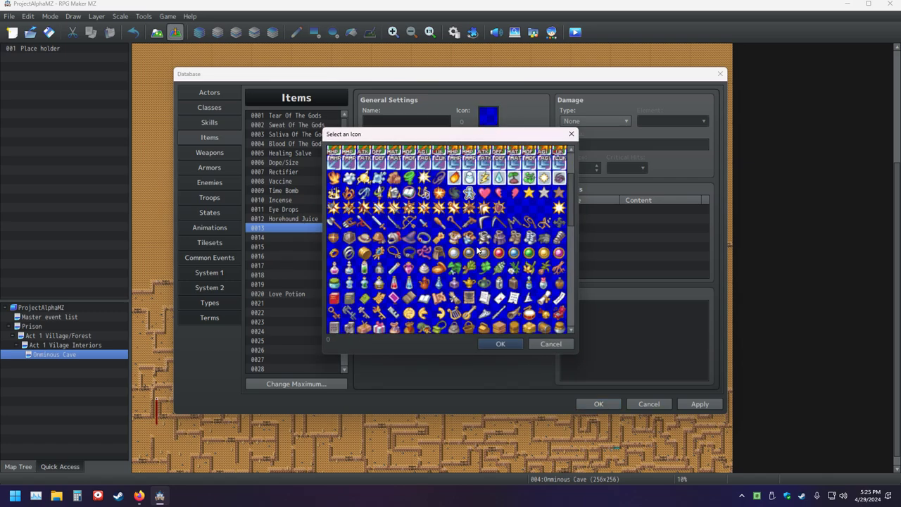
scroll(458, 250, down, 2)
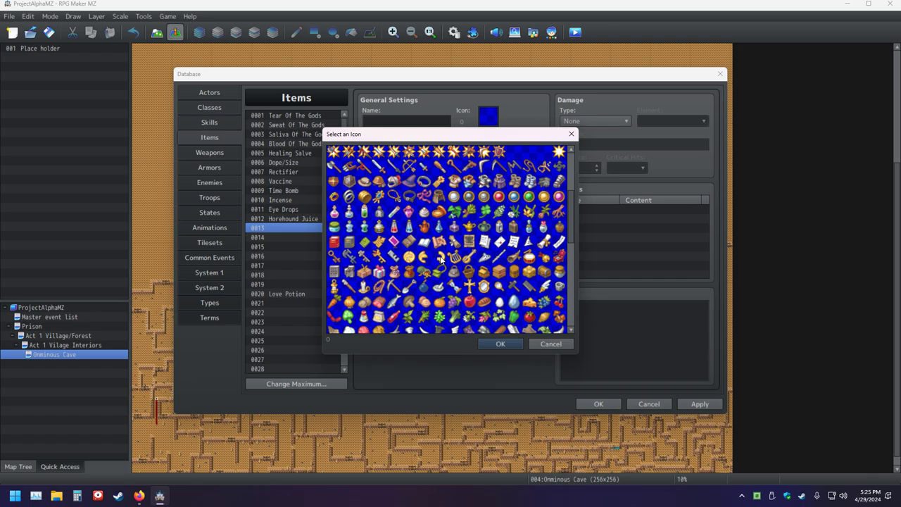
scroll(436, 265, down, 1)
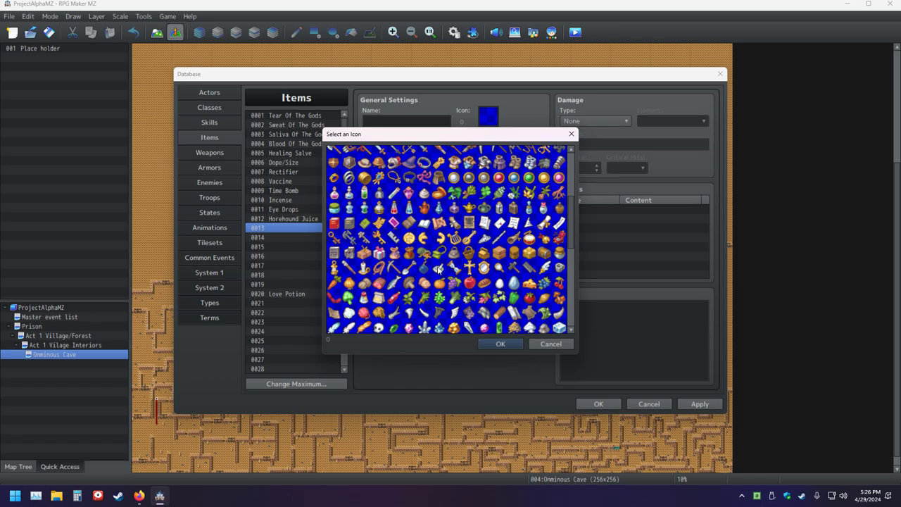
scroll(437, 268, up, 5)
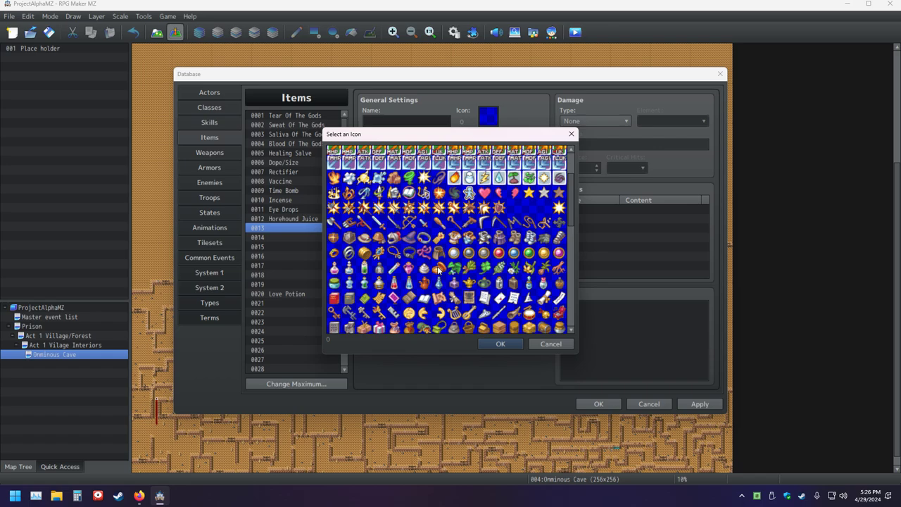
scroll(438, 268, down, 1)
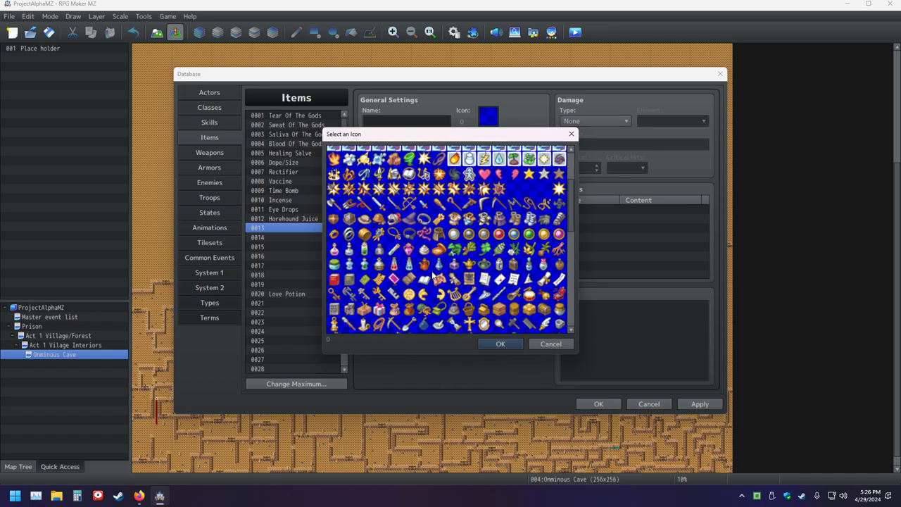
scroll(433, 275, down, 2)
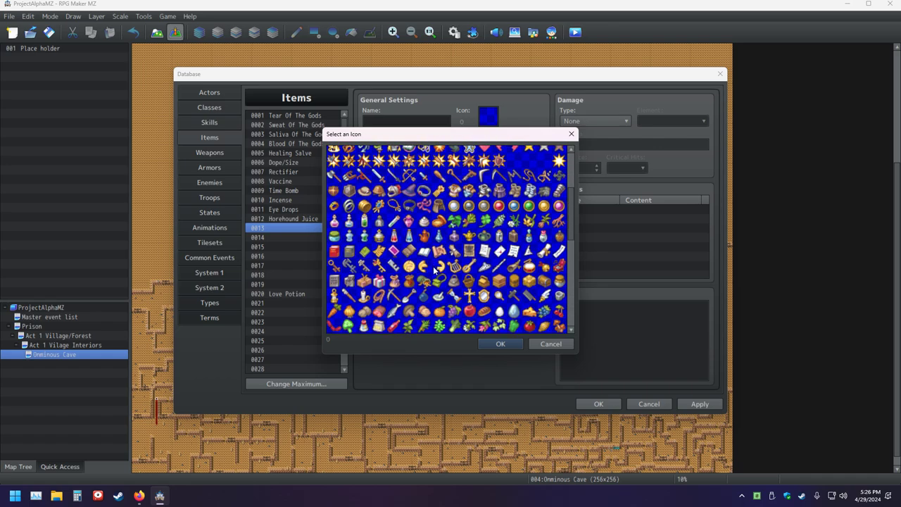
scroll(435, 270, down, 3)
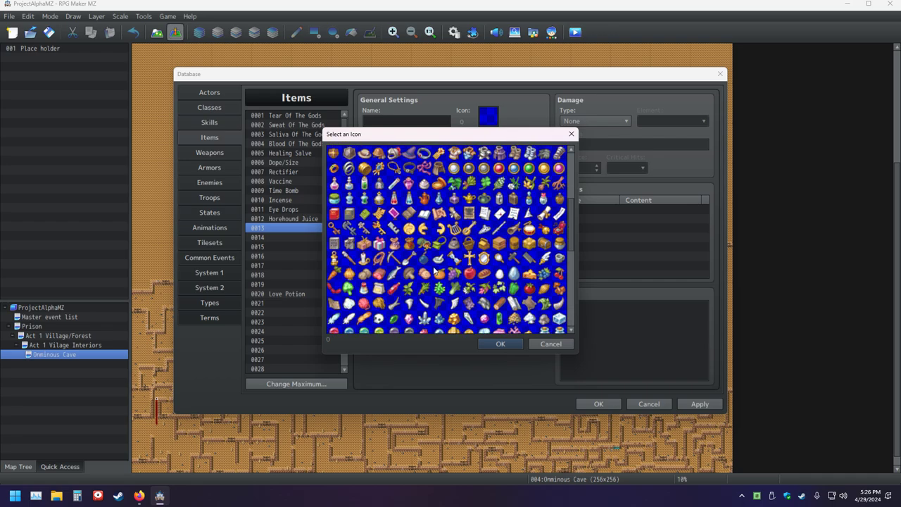
scroll(435, 269, down, 1)
scroll(435, 268, down, 2)
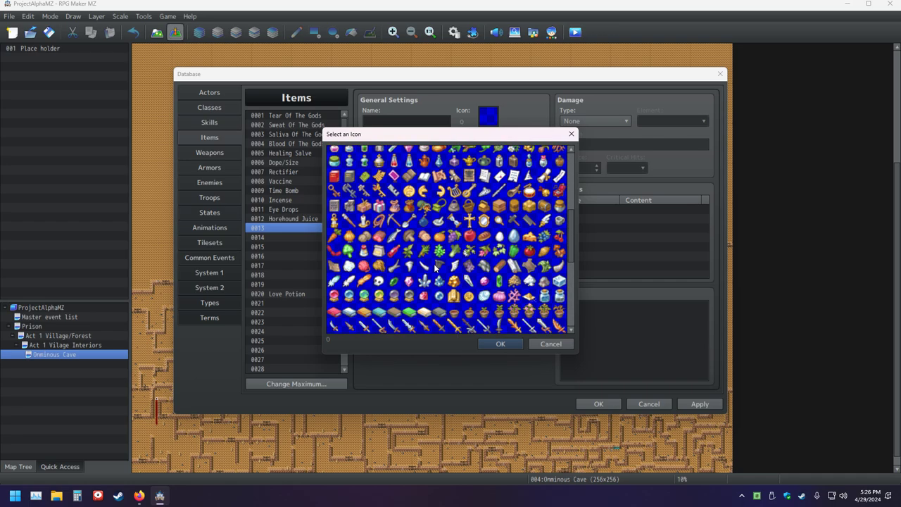
scroll(435, 268, down, 2)
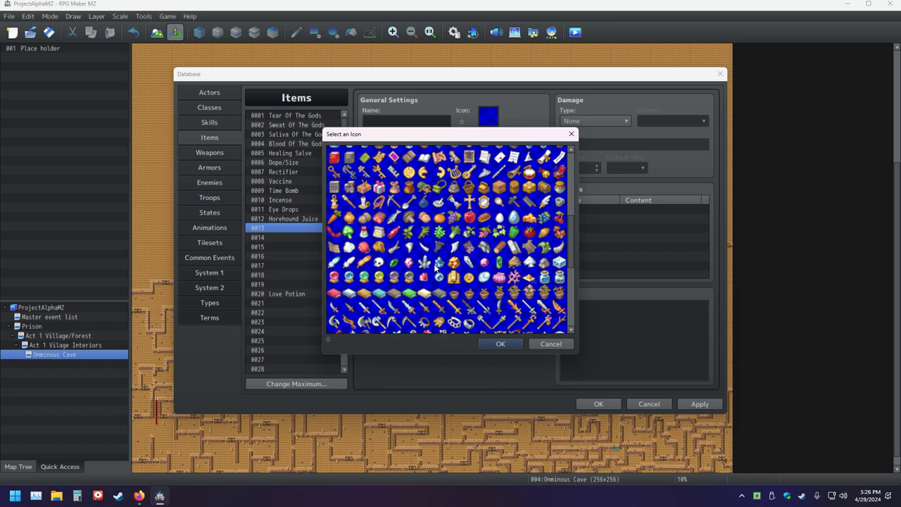
scroll(434, 268, down, 1)
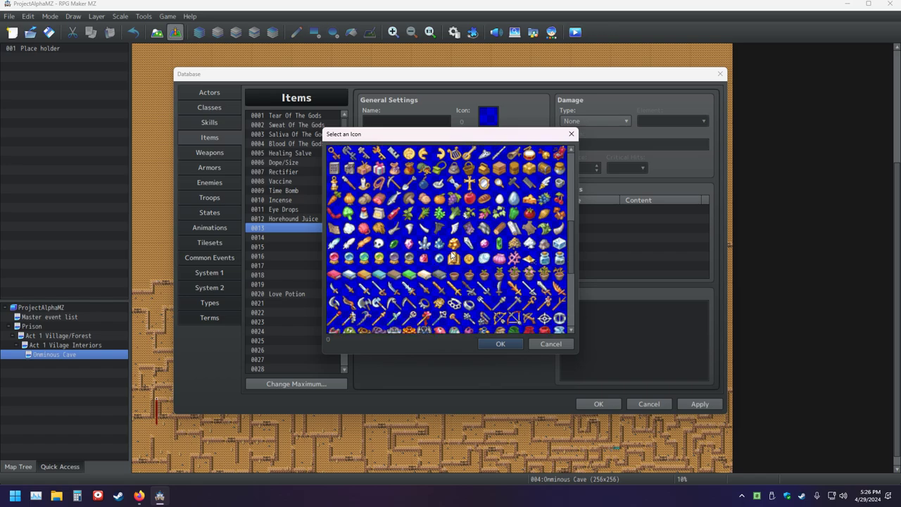
scroll(453, 255, down, 4)
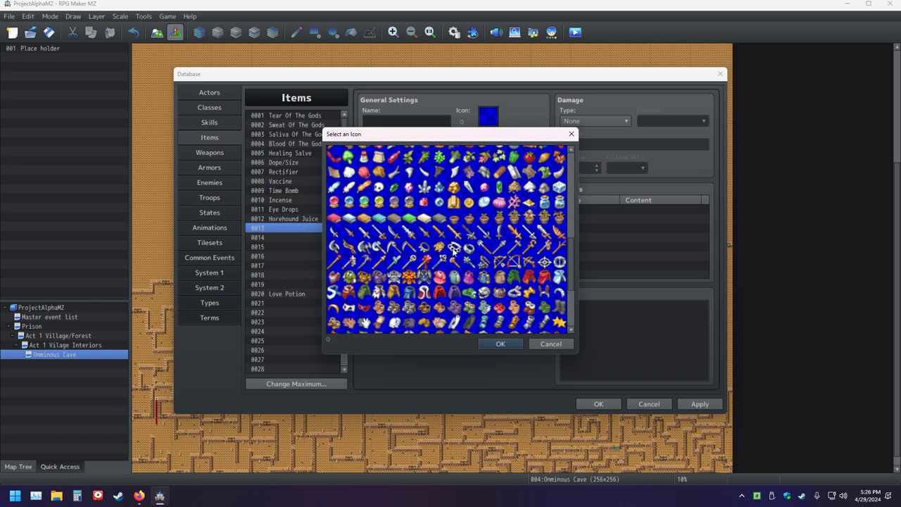
scroll(452, 251, down, 3)
scroll(454, 251, up, 9)
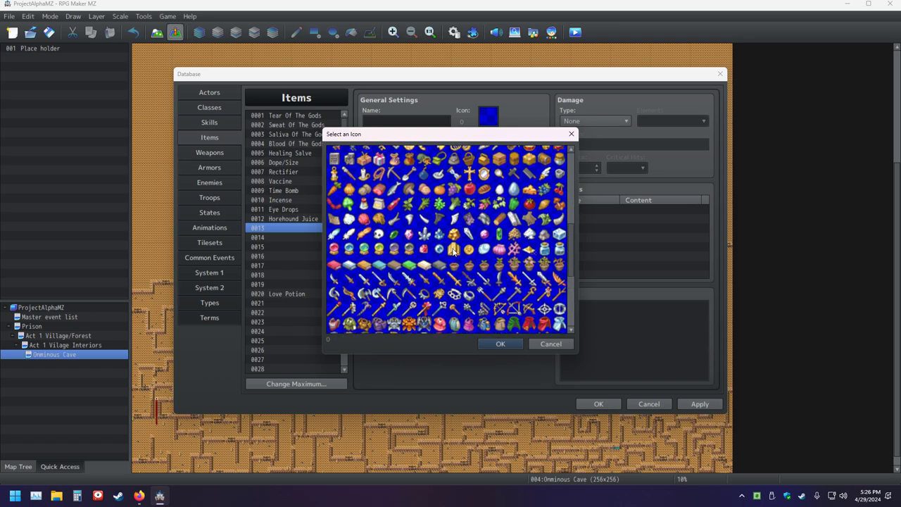
scroll(453, 251, up, 3)
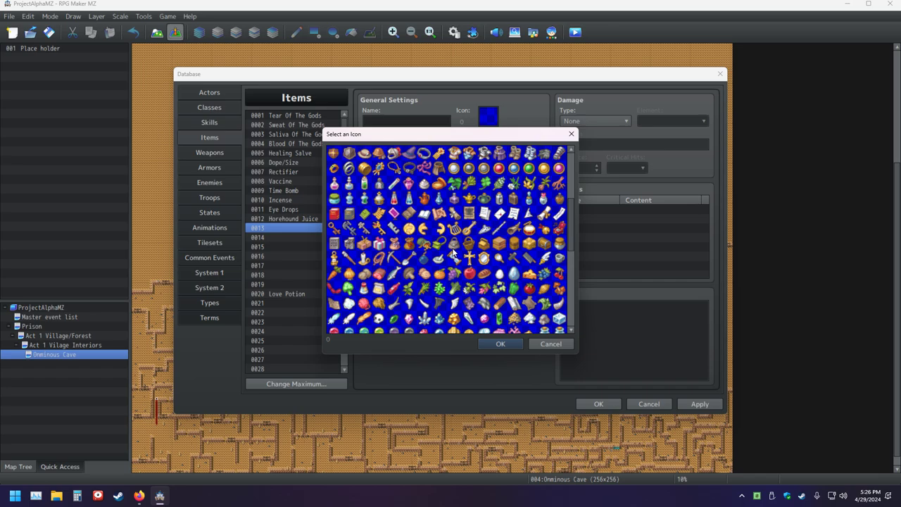
scroll(453, 251, up, 6)
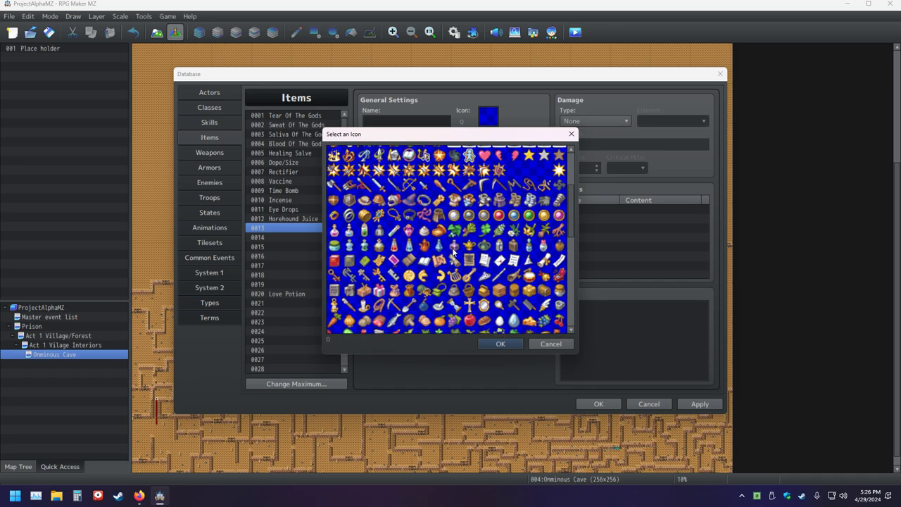
scroll(453, 251, up, 6)
scroll(452, 251, down, 9)
scroll(452, 250, down, 1)
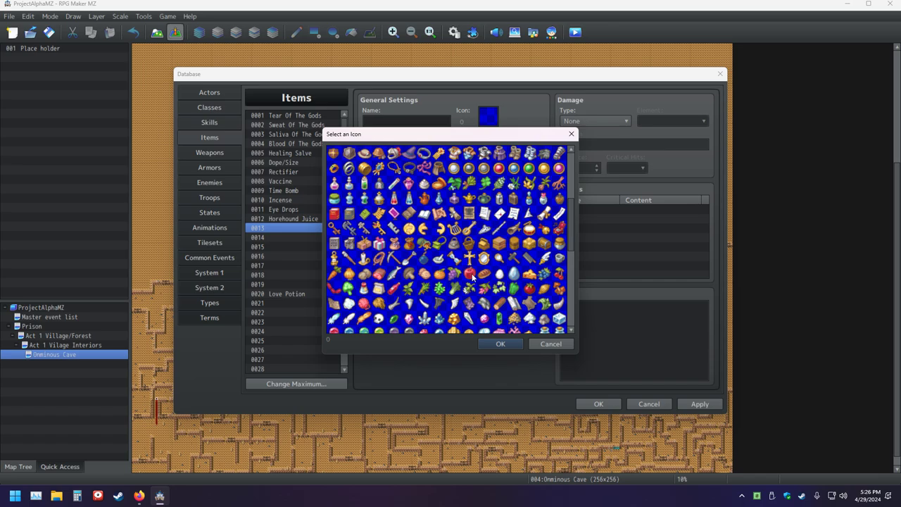
scroll(470, 269, down, 2)
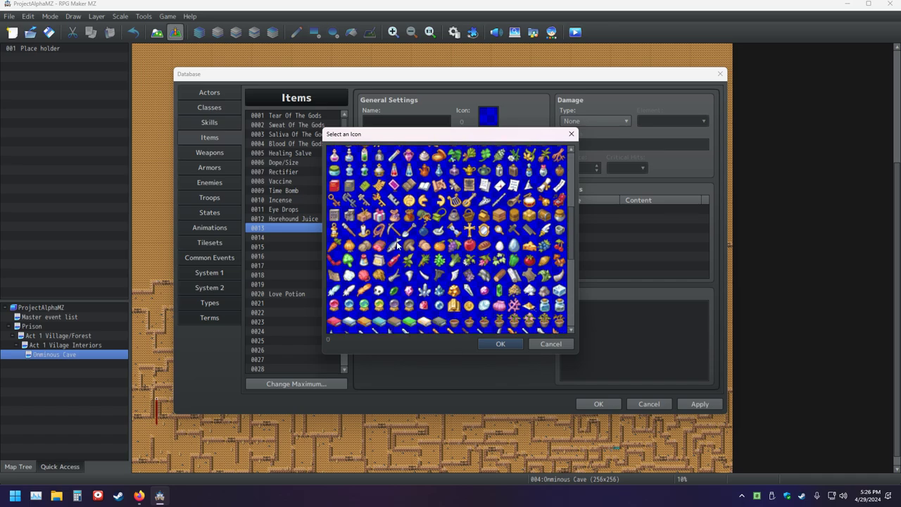
Assign the rolled-paper icon 238 to the blank item 0013.
scroll(452, 278, down, 3)
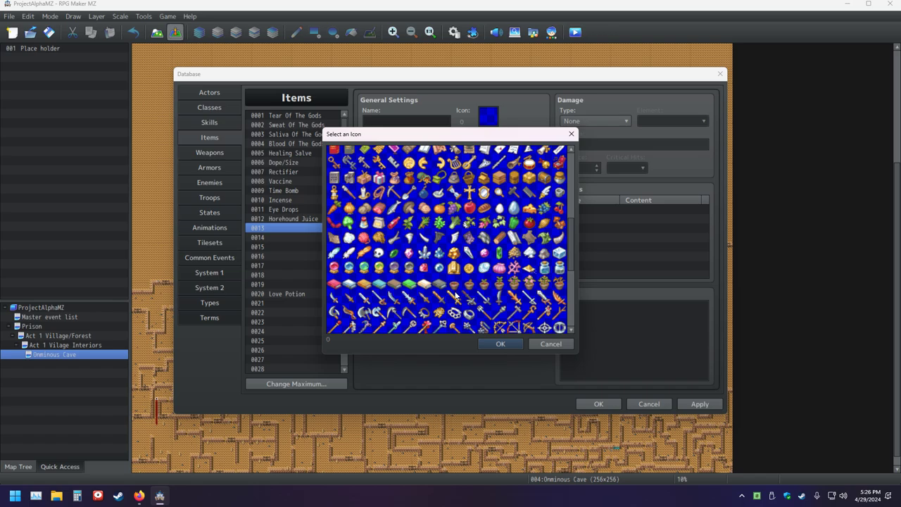
click(394, 209)
scroll(458, 241, up, 3)
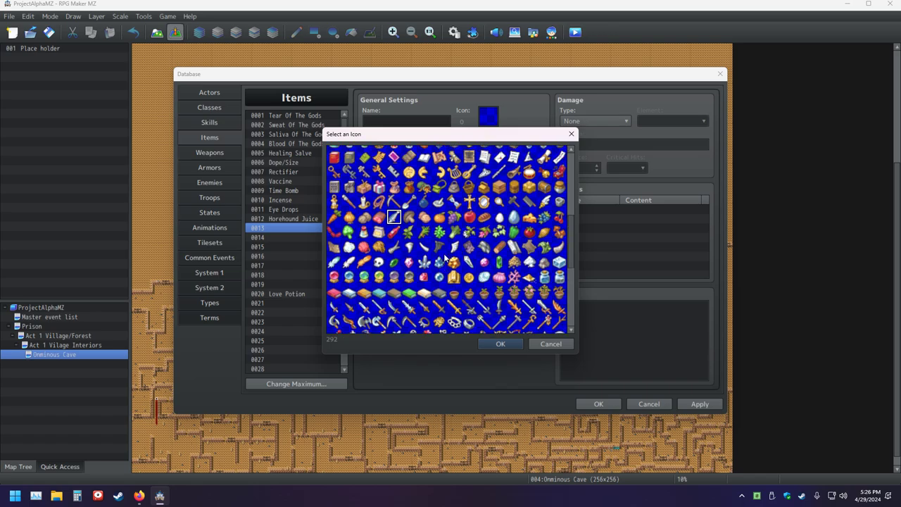
scroll(449, 256, up, 1)
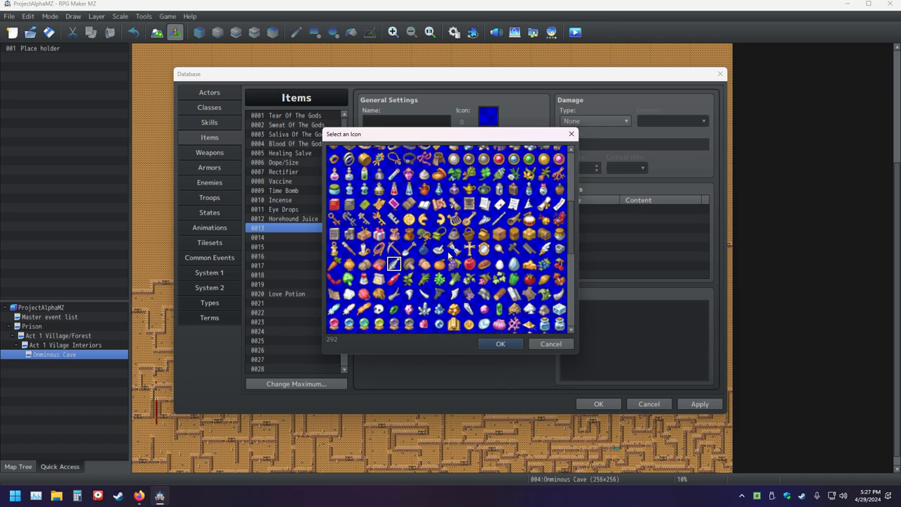
click(544, 204)
scroll(460, 250, up, 3)
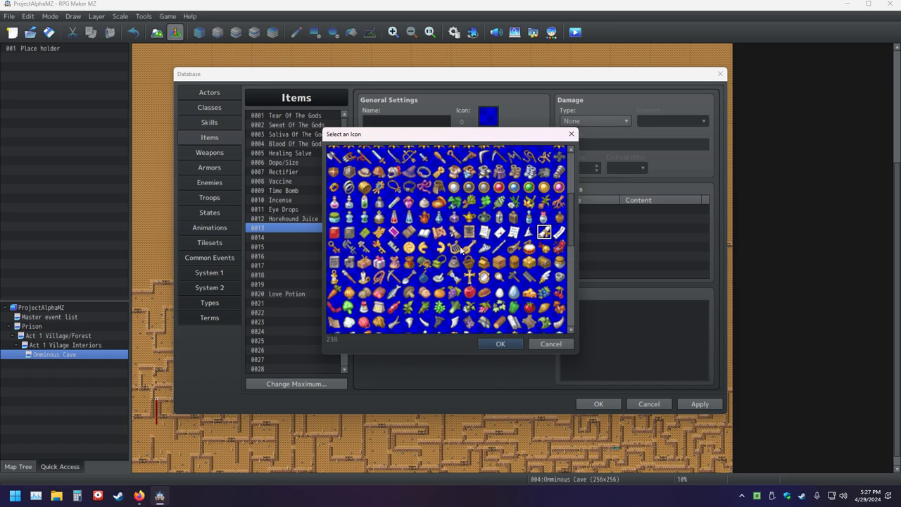
scroll(460, 250, down, 2)
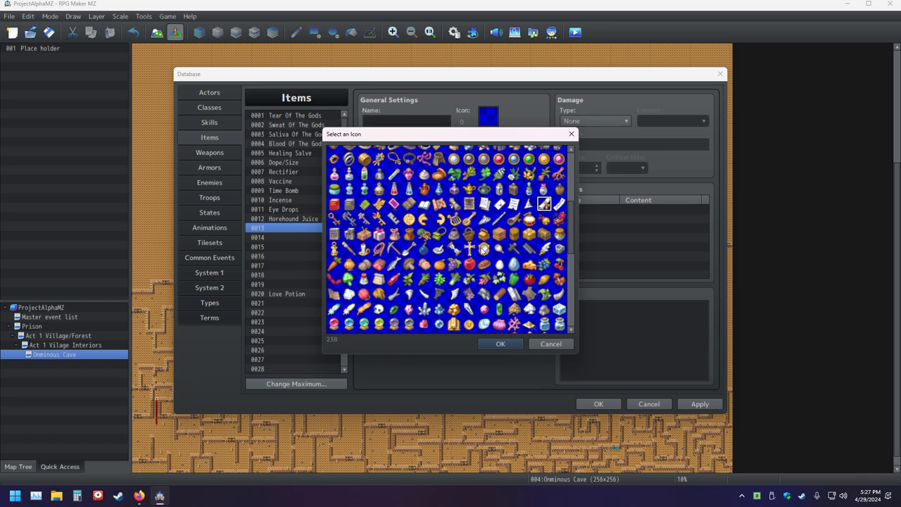
double_click(542, 205)
Name item 0013 "Newspaper" and give it the description "Someone in your party losing their mind?".
click(395, 120)
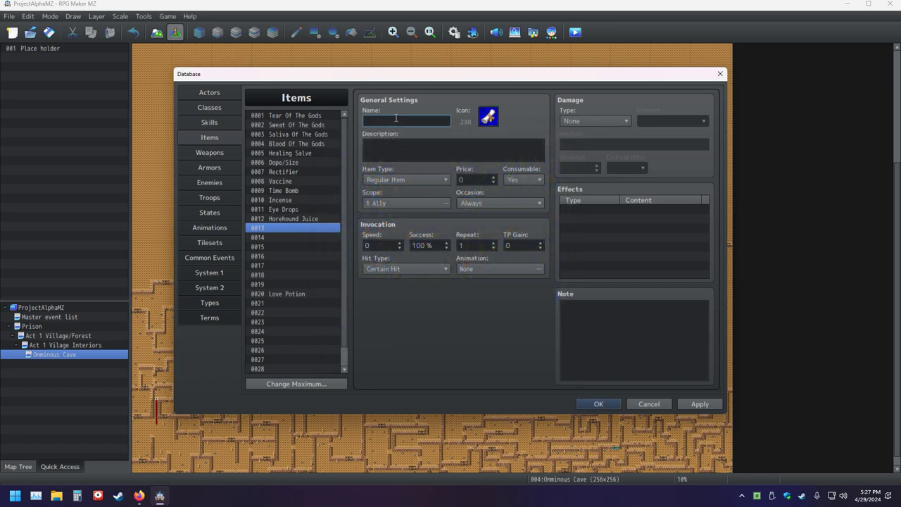
text(Newspaper)
key(Tab)
key(Tab)
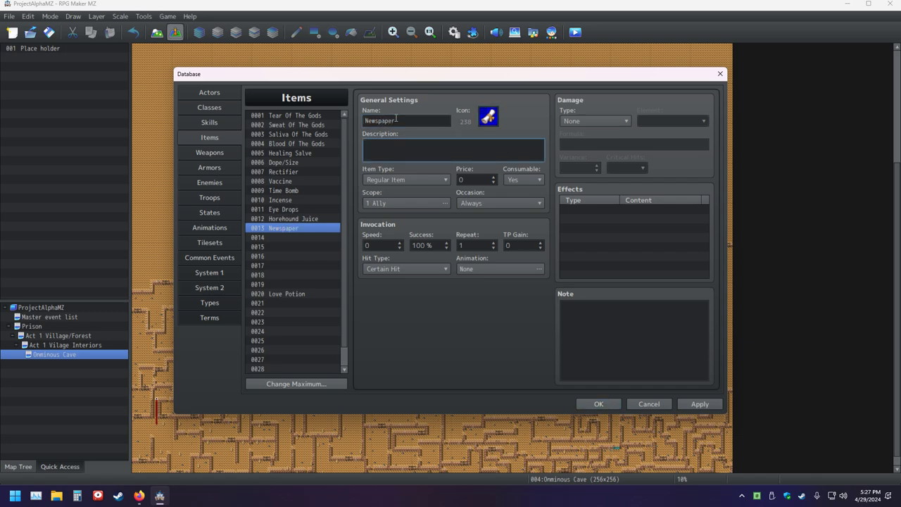
text(Someone in your party losing their mind?)
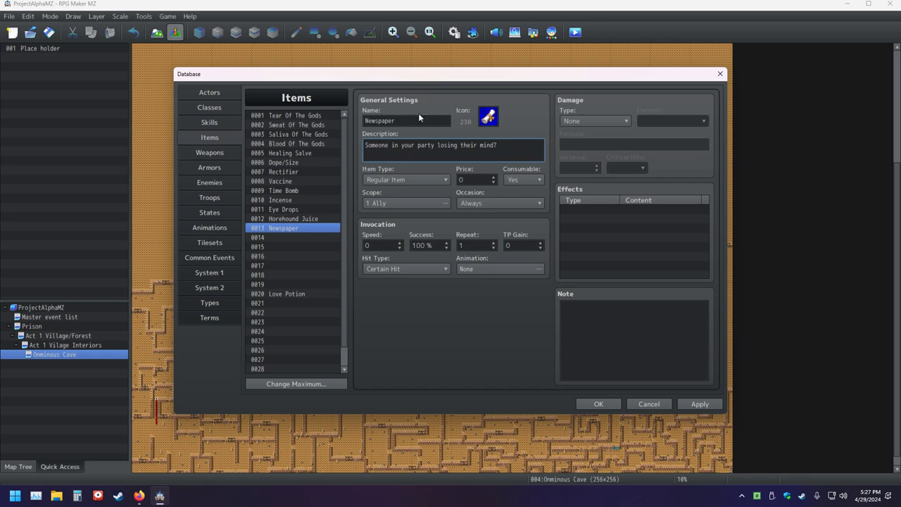
Browse the icon set and change the Newspaper item's icon to the red book, number 224.
double_click(496, 121)
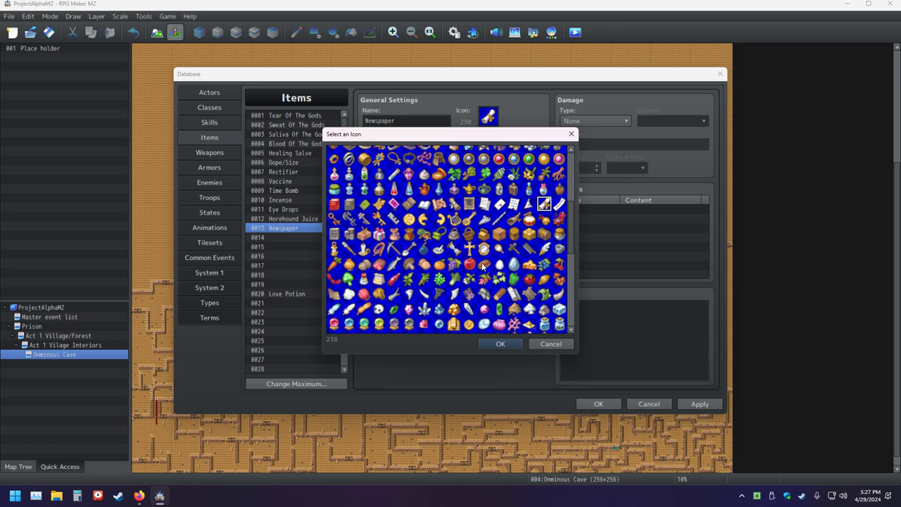
scroll(460, 285, down, 4)
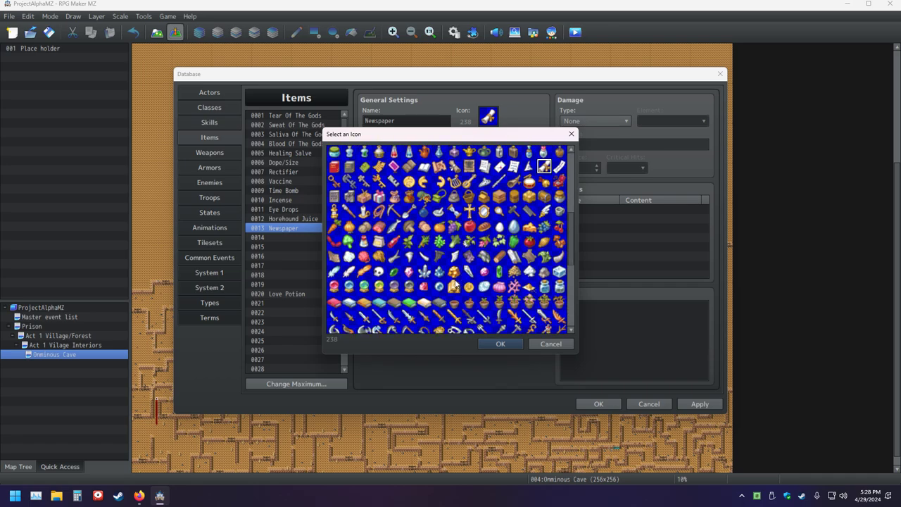
scroll(454, 283, down, 1)
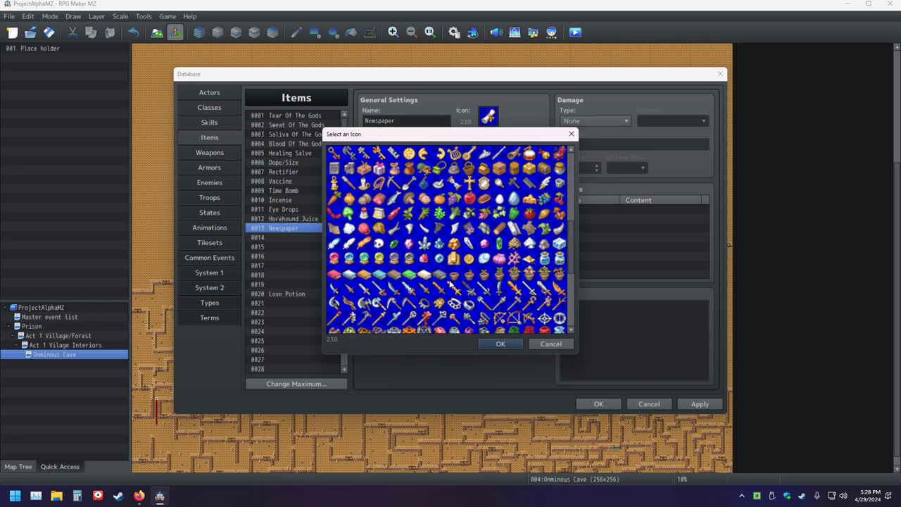
scroll(450, 283, down, 5)
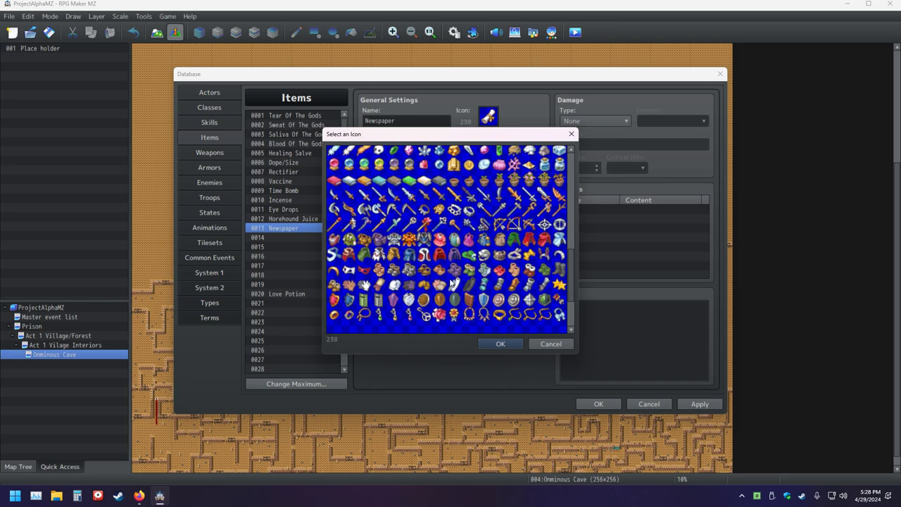
scroll(450, 283, up, 2)
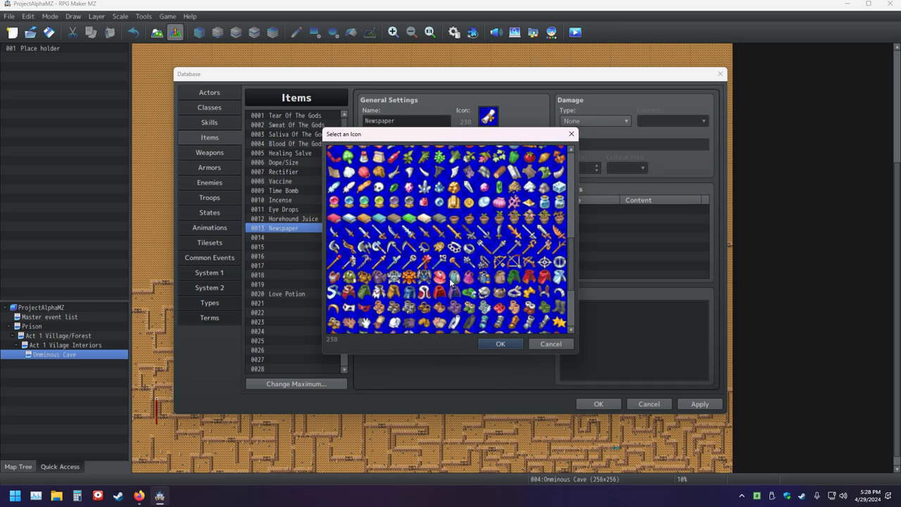
scroll(450, 281, up, 1)
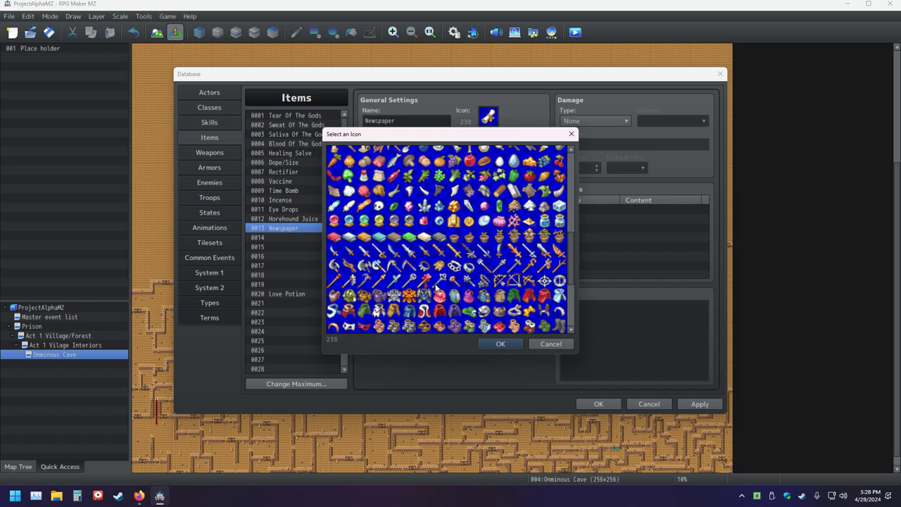
scroll(442, 270, up, 3)
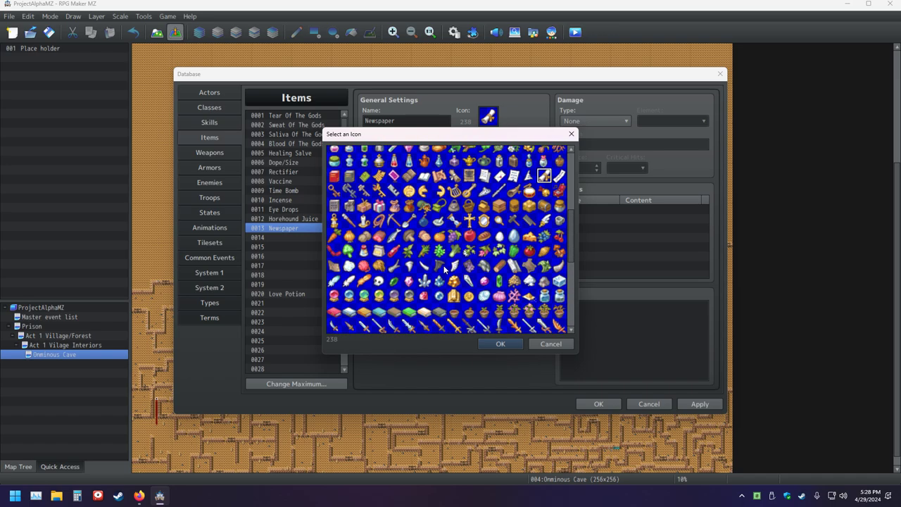
scroll(444, 268, up, 5)
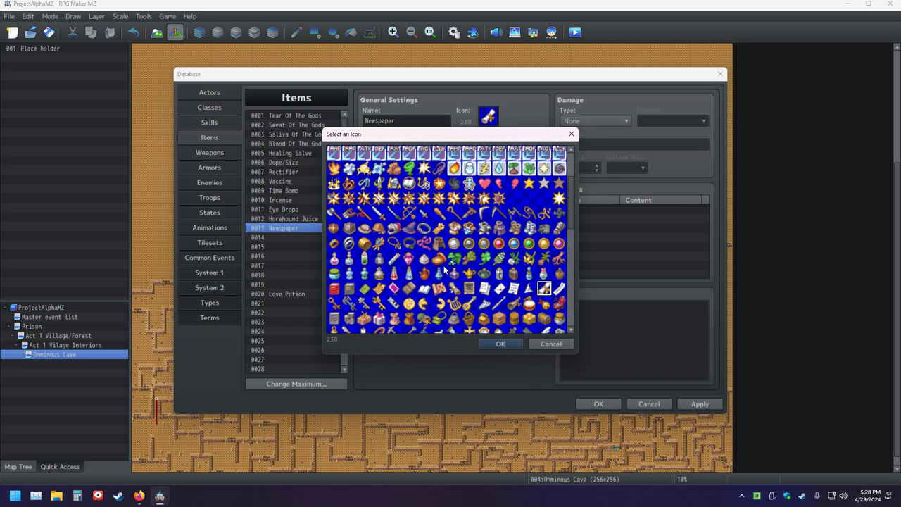
scroll(444, 268, down, 3)
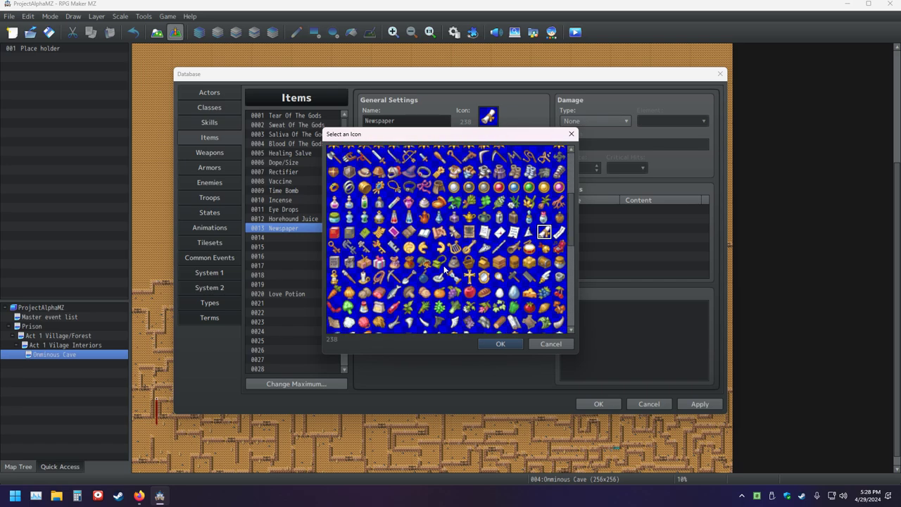
scroll(444, 270, down, 1)
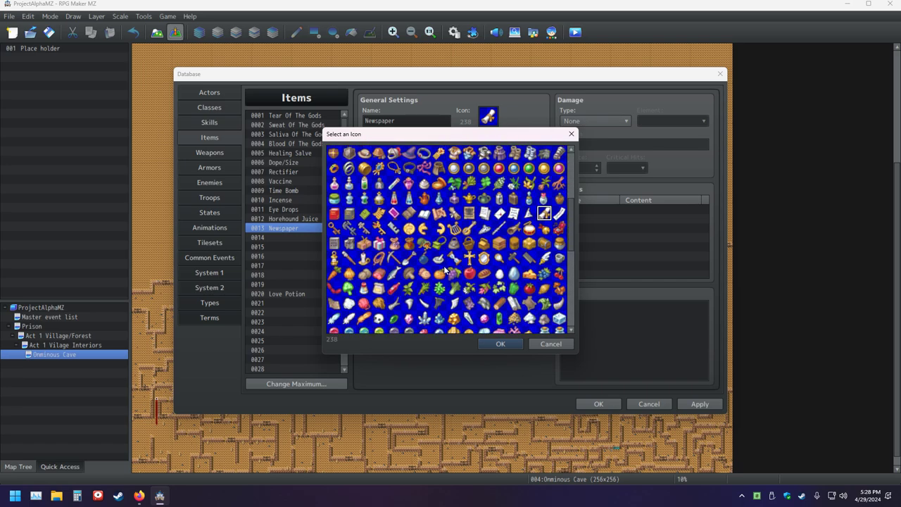
scroll(444, 268, down, 3)
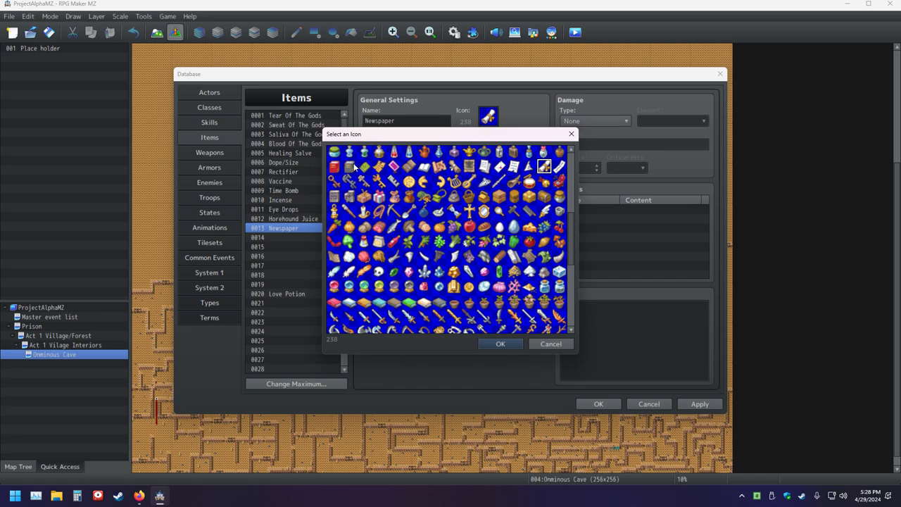
double_click(335, 167)
Rename the Demented state in the database to "Dementia".
double_click(404, 123)
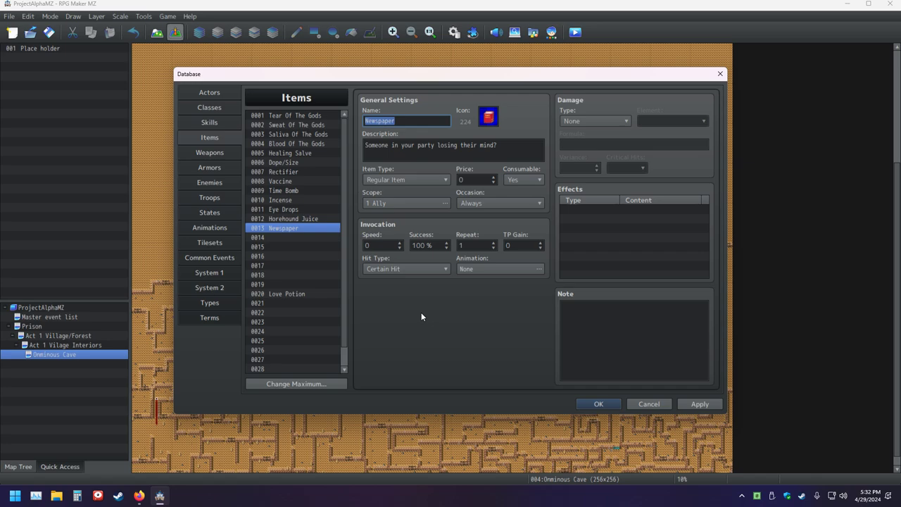
click(214, 213)
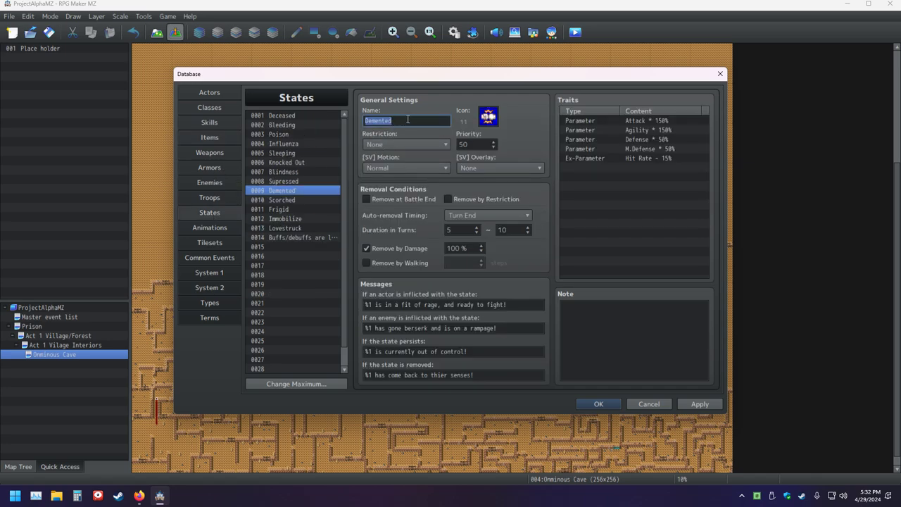
click(406, 119)
key(BackSpace)
key(BackSpace)
key(BackSpace)
text(tia)
click(211, 138)
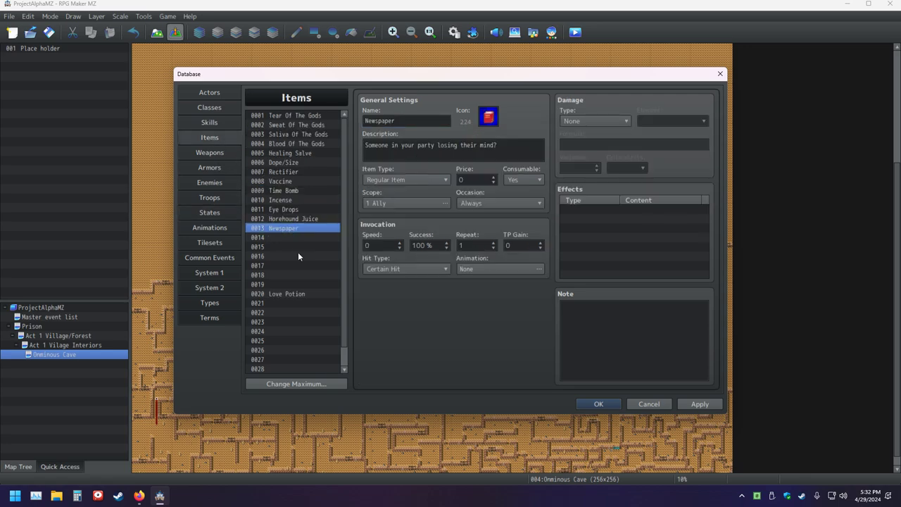
double_click(412, 125)
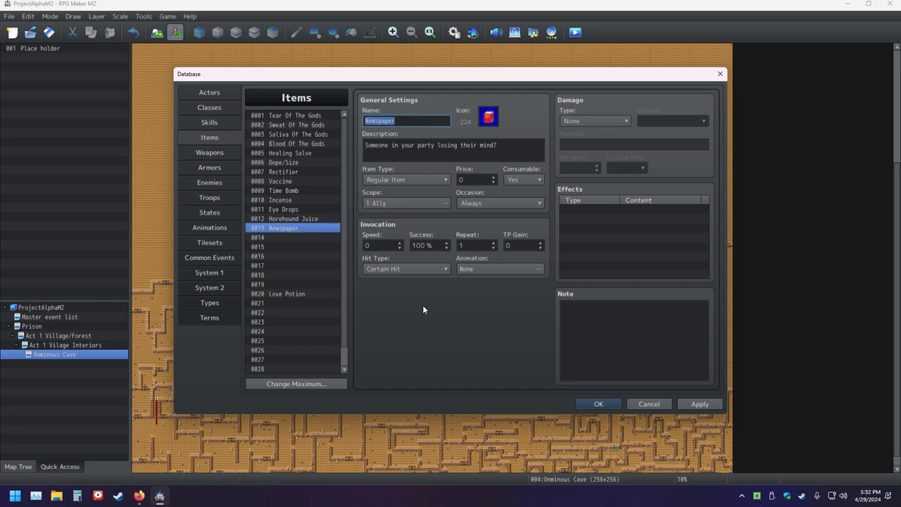
click(210, 212)
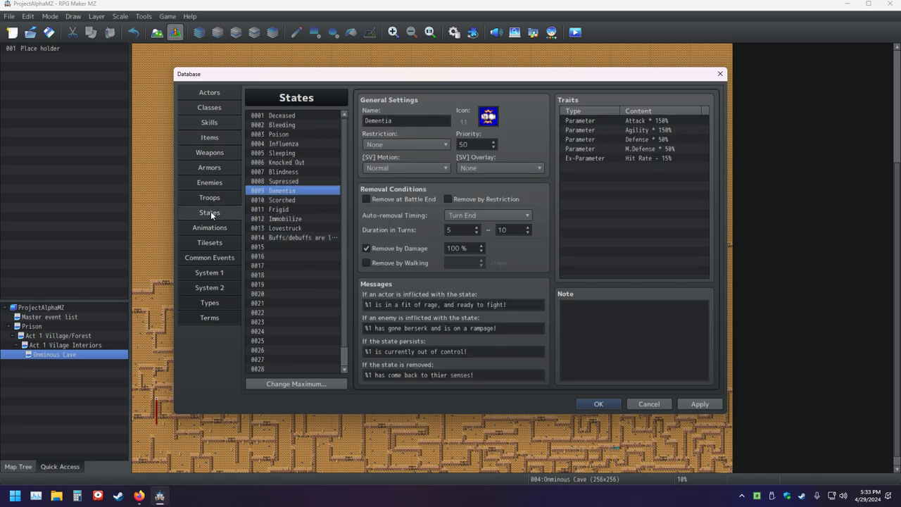
Check the Lovestruck state's settings and set the Dementia state's restriction to Attack anyone.
click(395, 146)
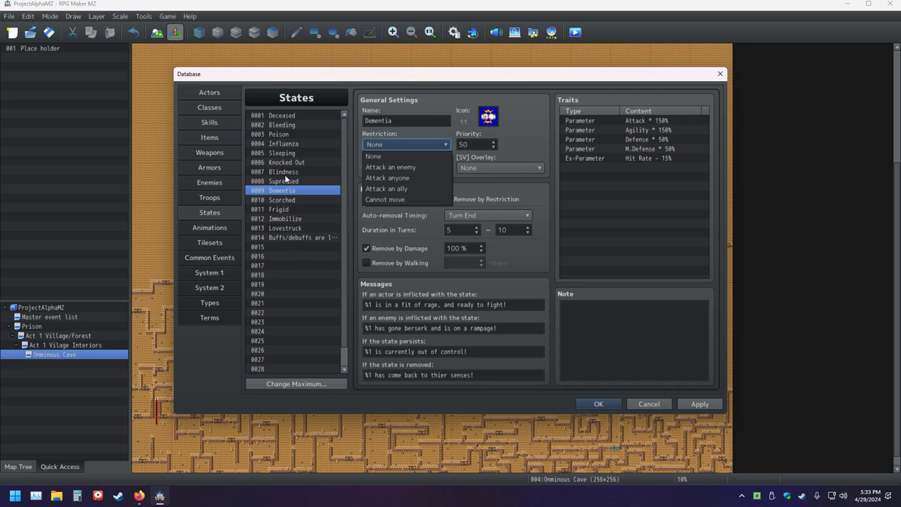
click(292, 230)
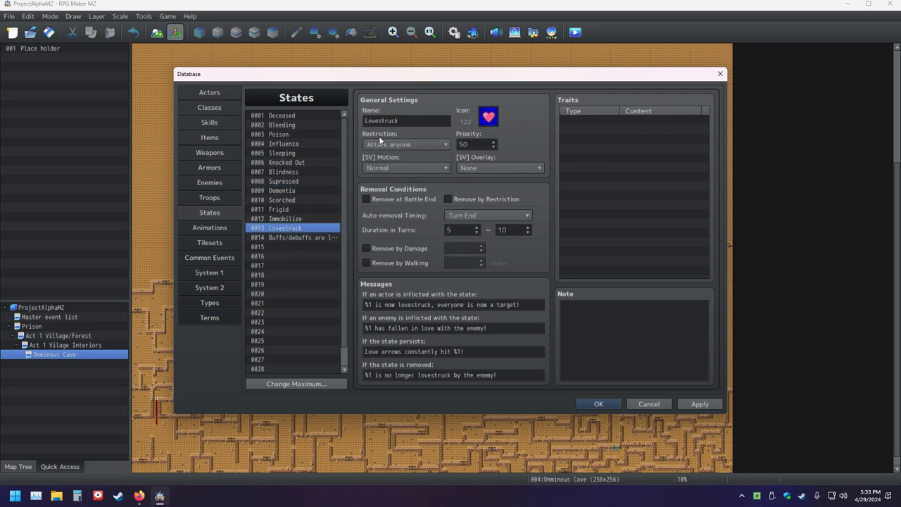
double_click(416, 120)
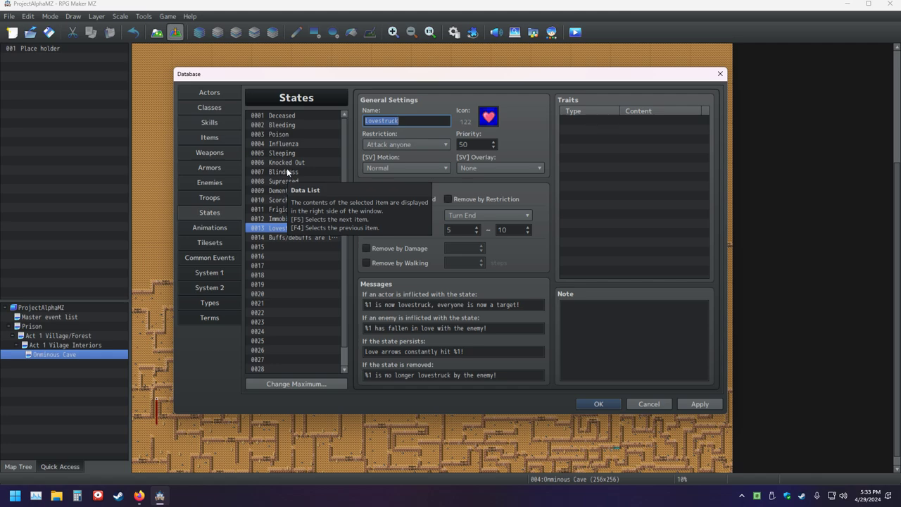
click(281, 191)
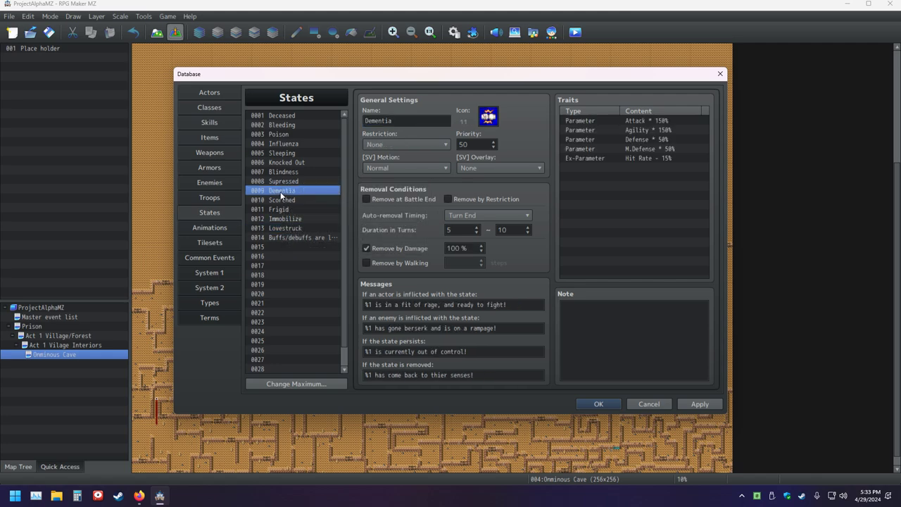
click(413, 145)
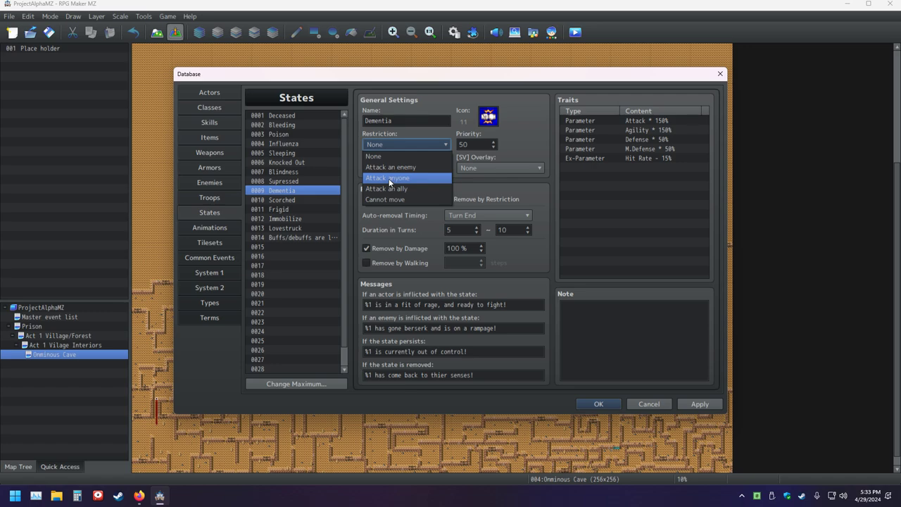
click(389, 179)
Review the restriction options of the Lovestruck state without changing its setting.
click(283, 228)
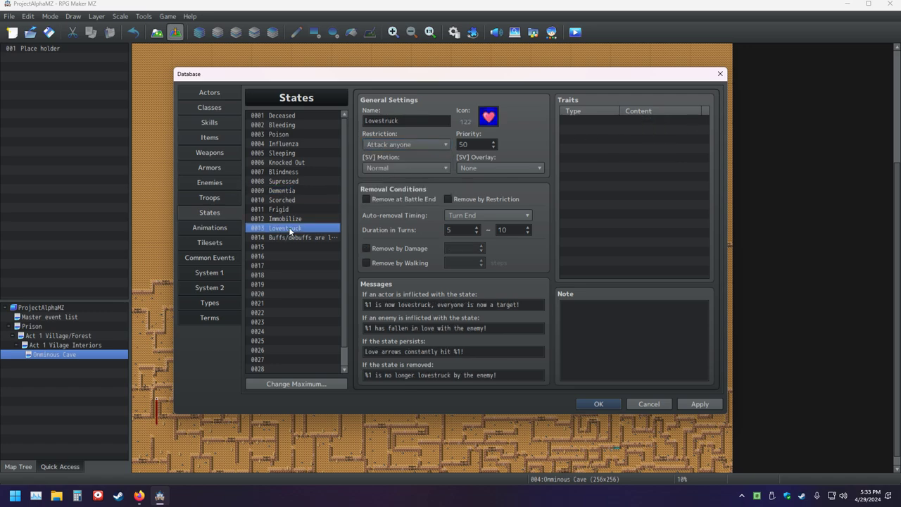
click(403, 147)
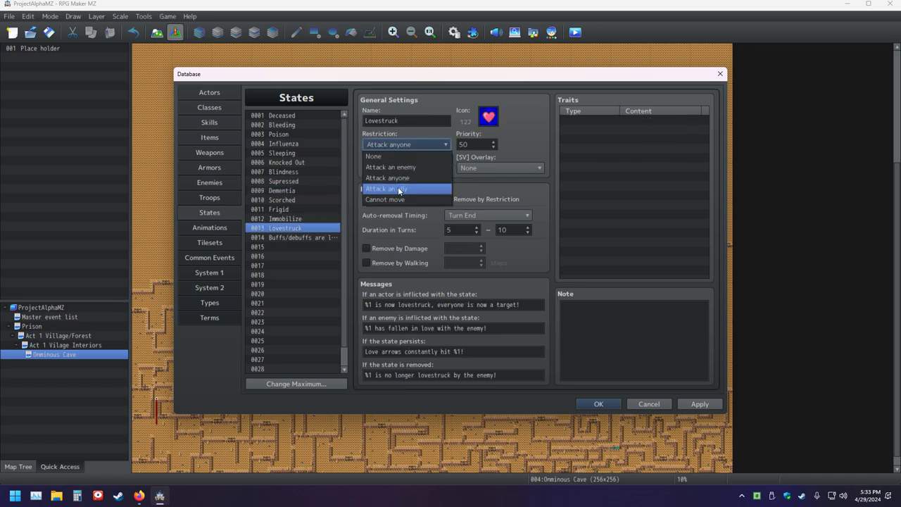
click(286, 309)
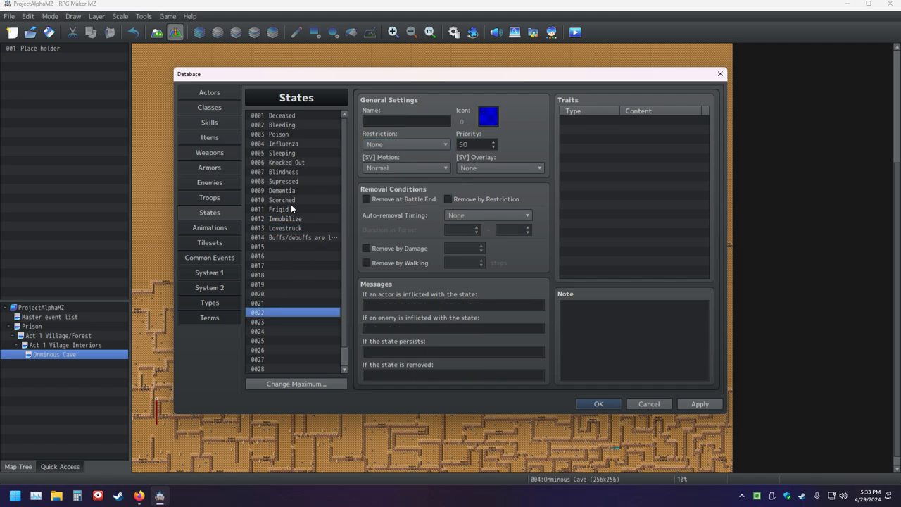
click(289, 228)
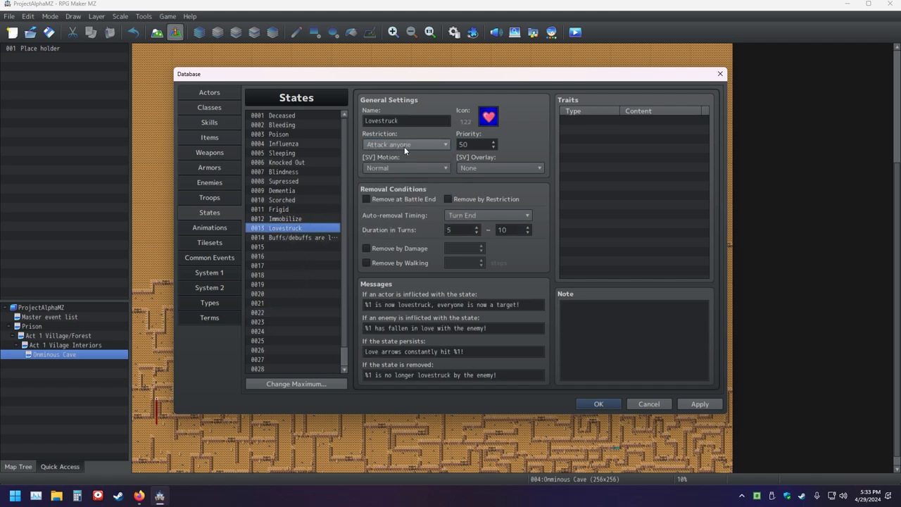
click(404, 146)
Review the Dementia state's restriction options without changing its setting.
click(283, 191)
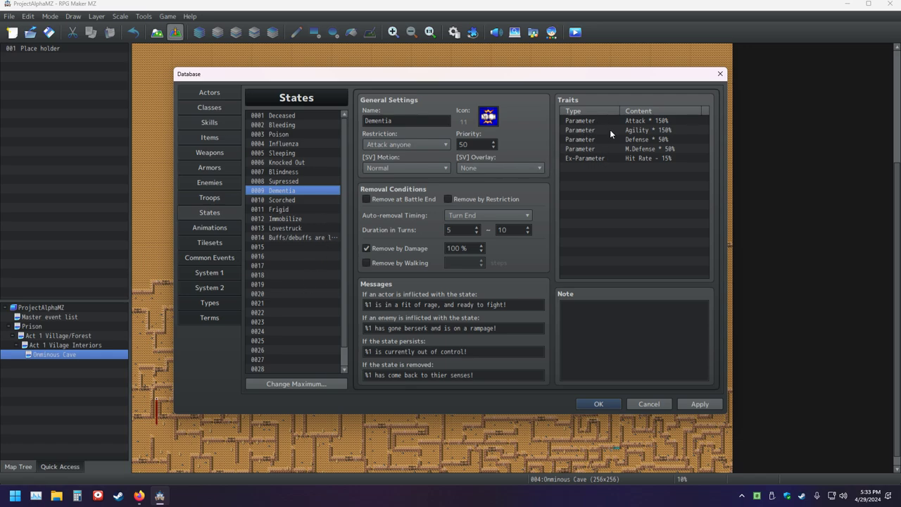
click(415, 145)
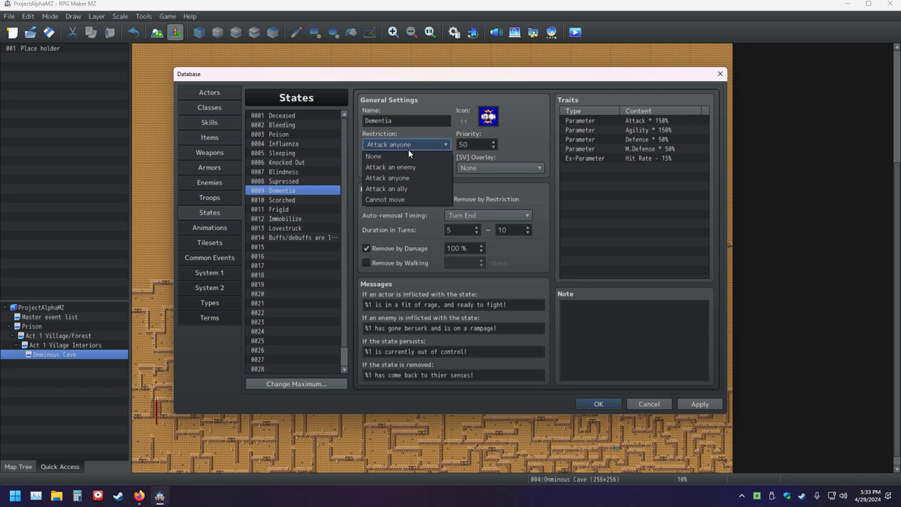
click(286, 288)
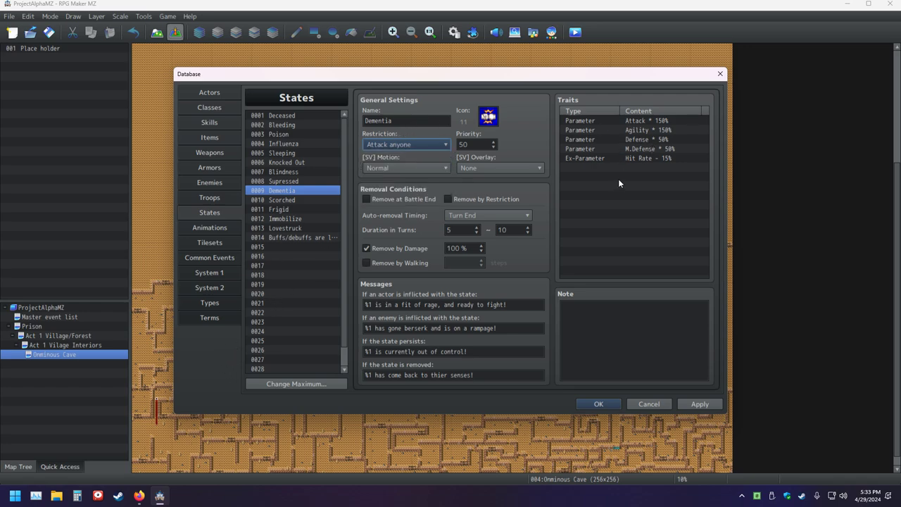
click(423, 147)
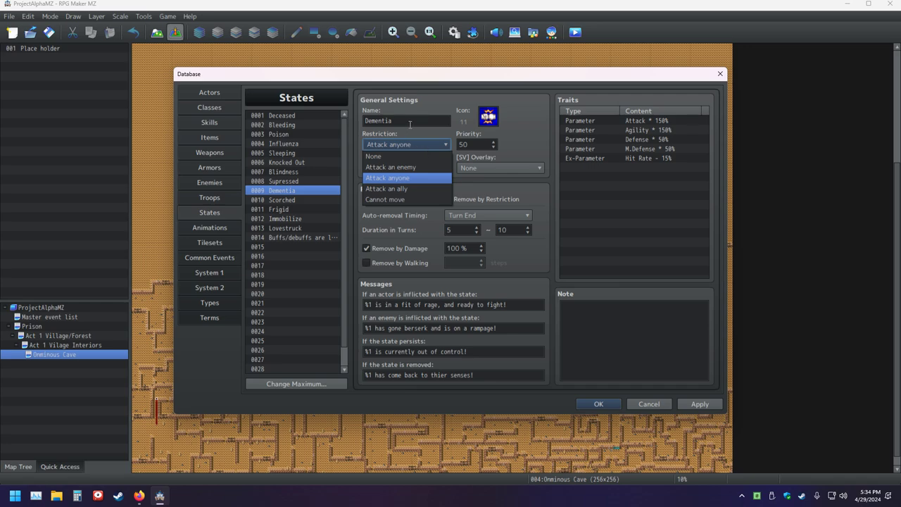
double_click(410, 121)
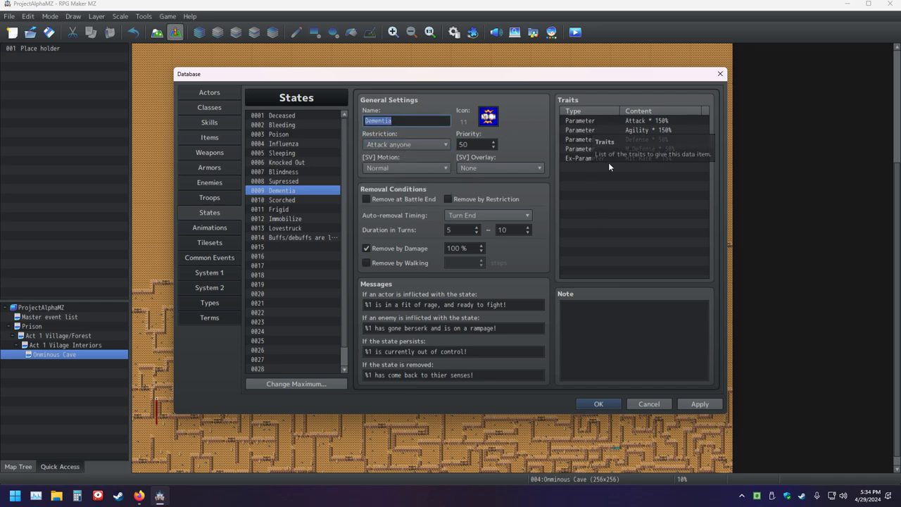
click(423, 141)
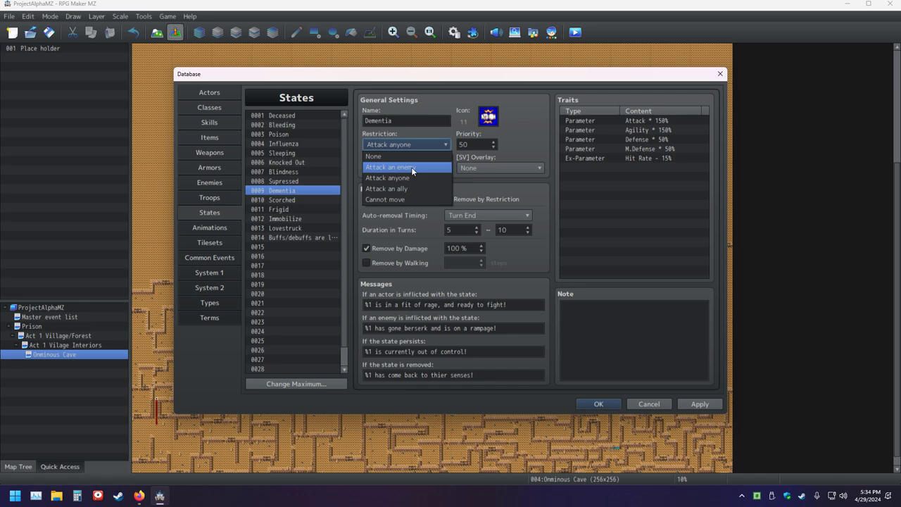
click(214, 345)
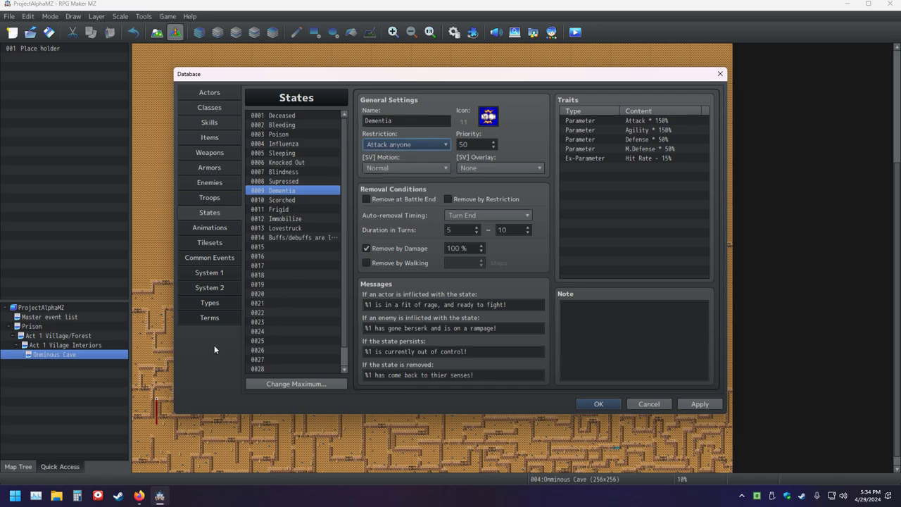
Set the Lovestruck state's restriction to Attack an ally.
click(296, 229)
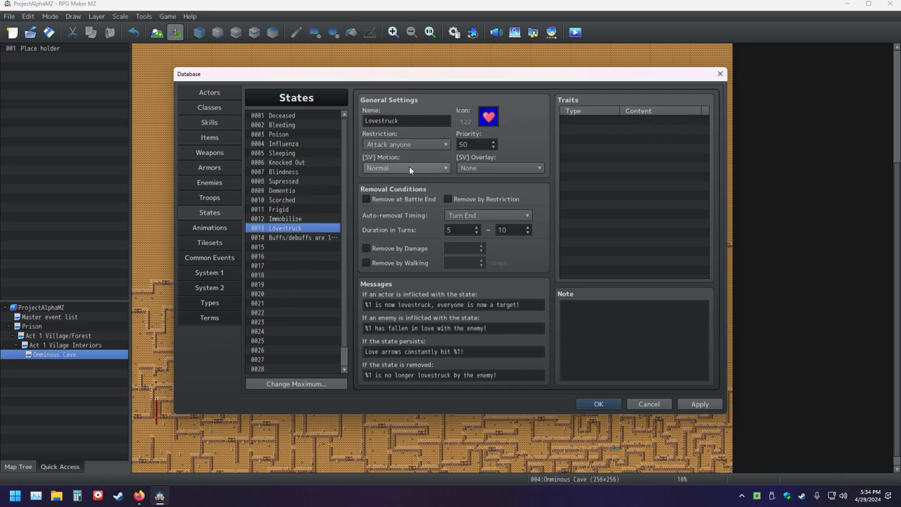
click(410, 145)
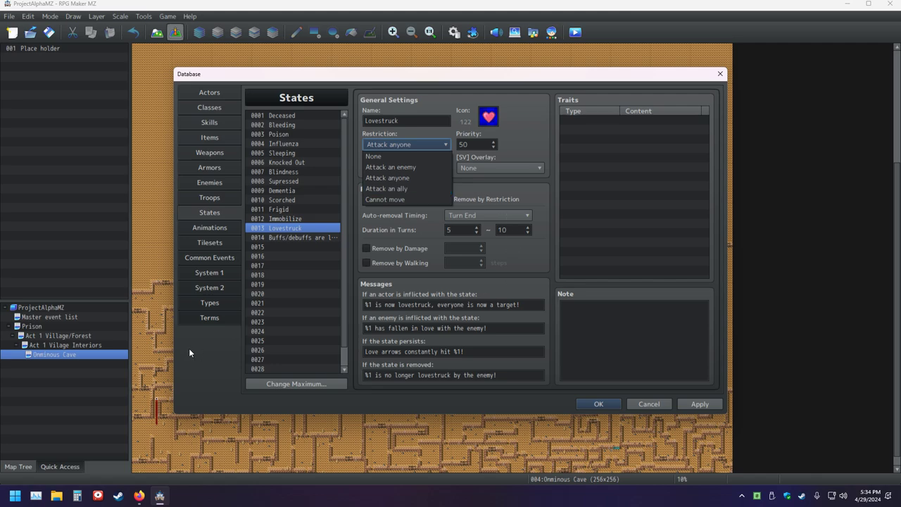
click(212, 364)
click(429, 144)
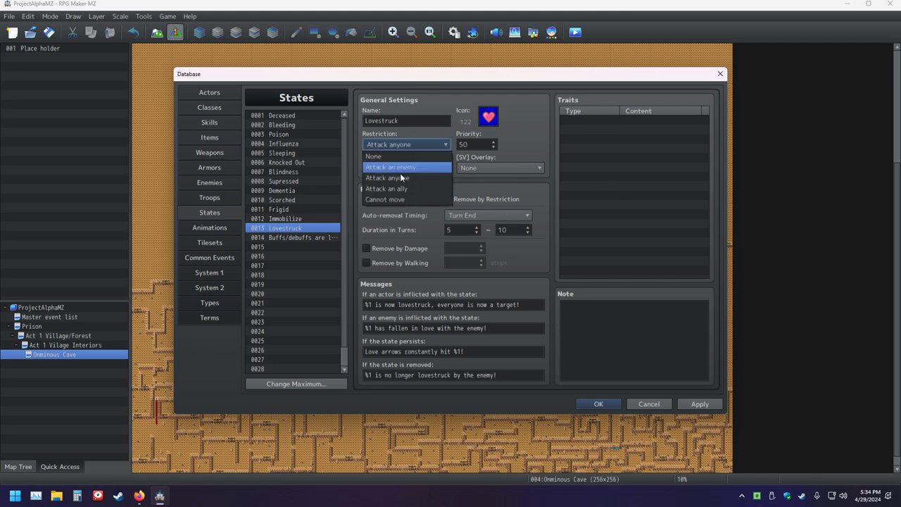
click(388, 190)
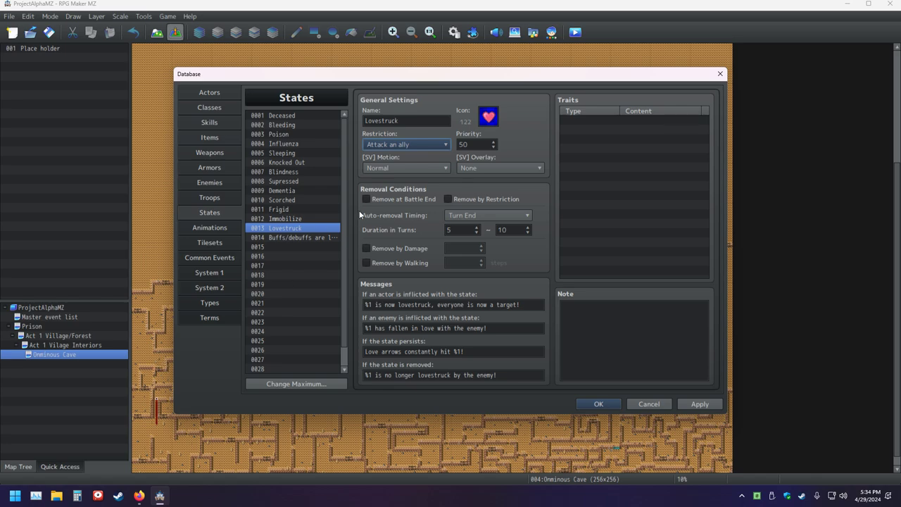
Compare the Dementia state's restriction and traits with the settings of the Lovestruck state.
click(291, 191)
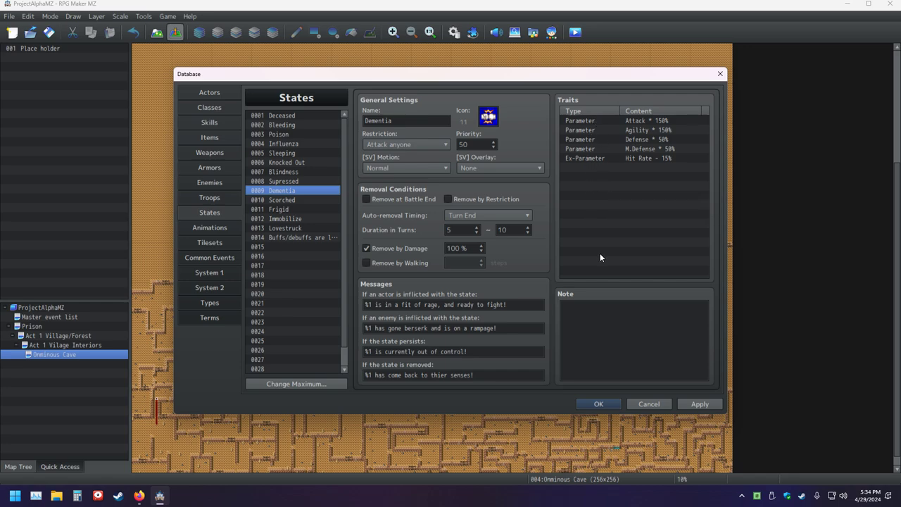
click(405, 145)
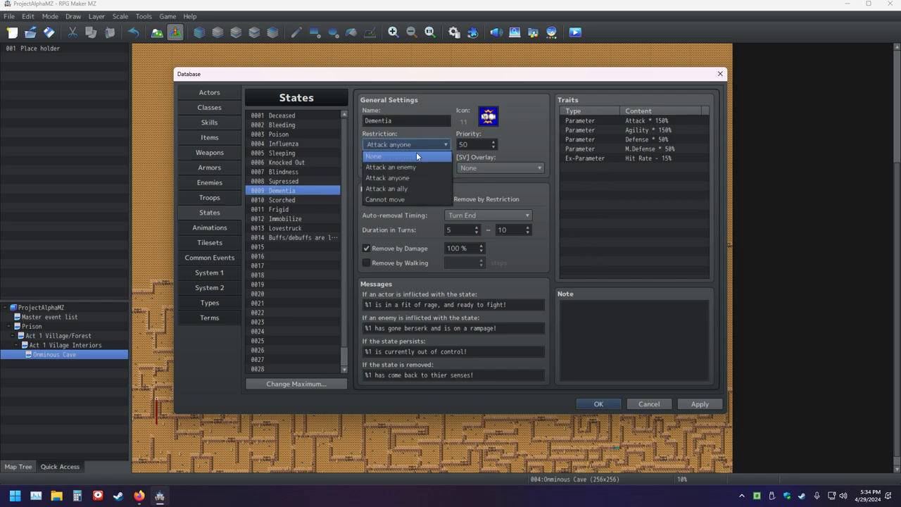
click(210, 362)
click(282, 228)
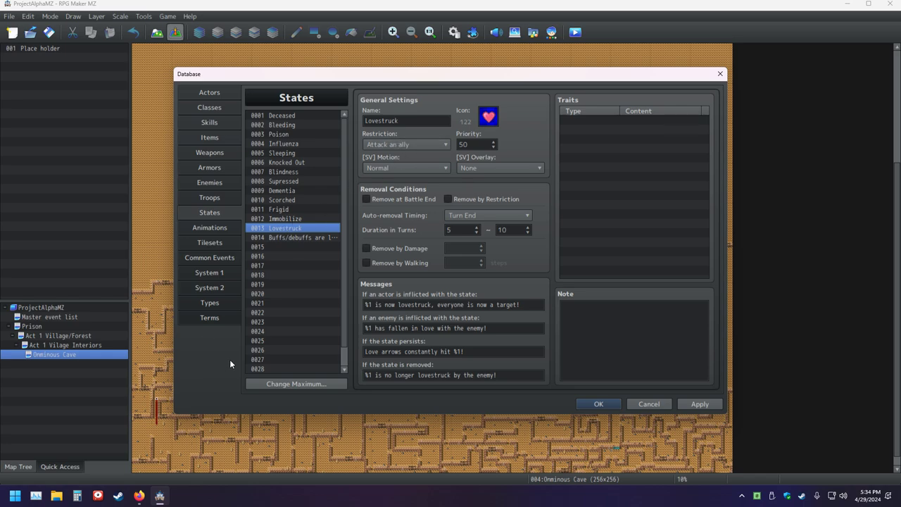
Browse the icon set for the Newspaper item and keep its current icon.
click(209, 137)
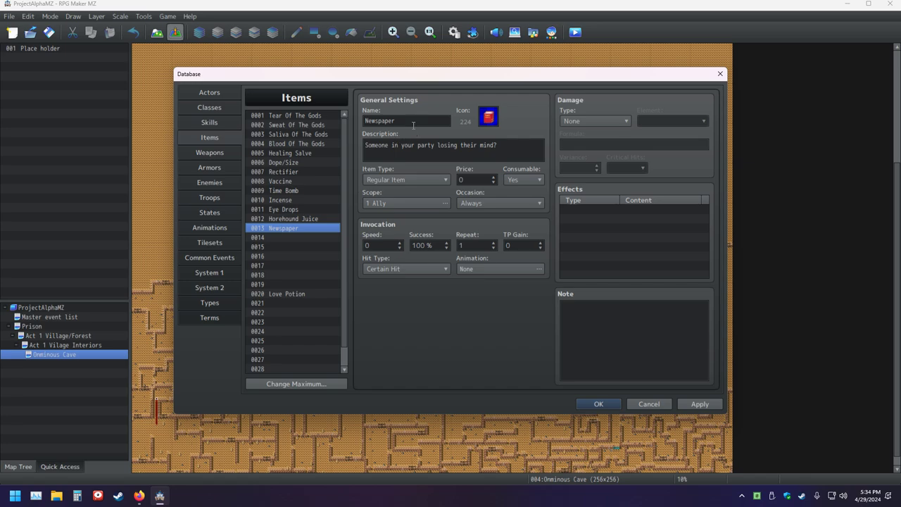
double_click(413, 123)
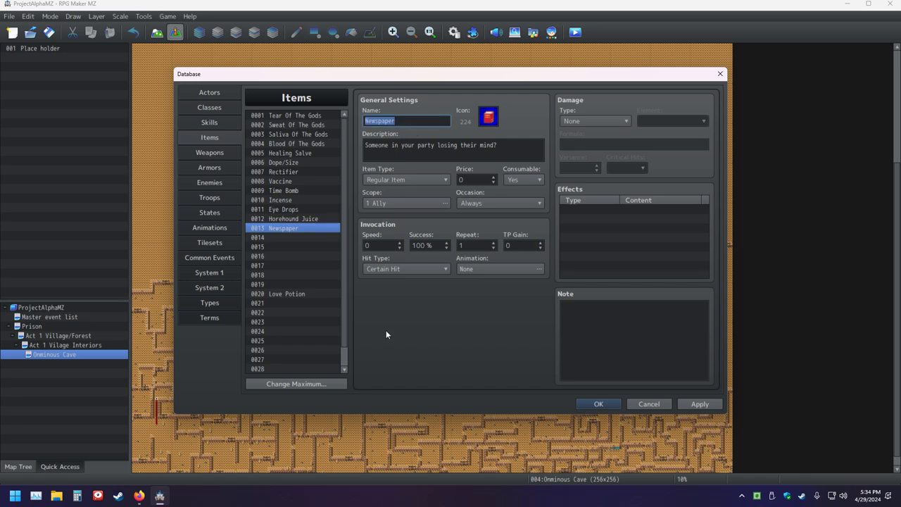
click(488, 116)
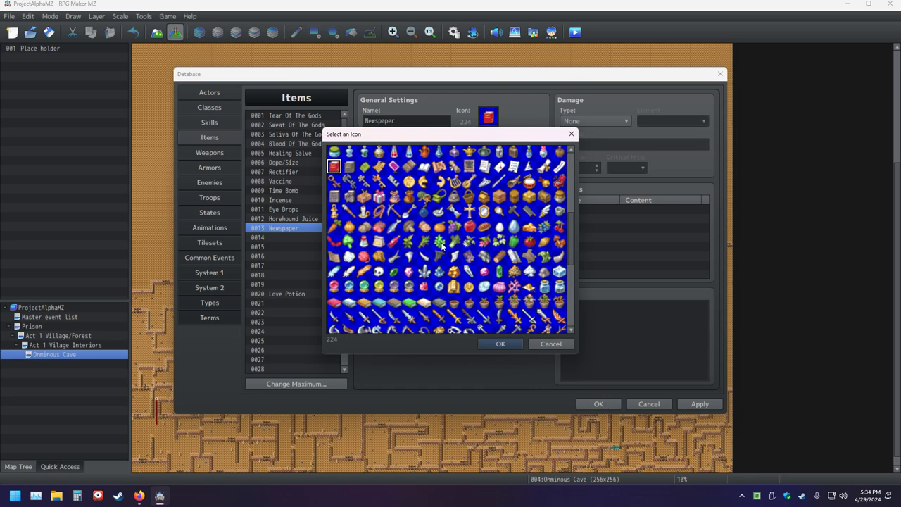
scroll(442, 245, down, 1)
scroll(436, 250, up, 3)
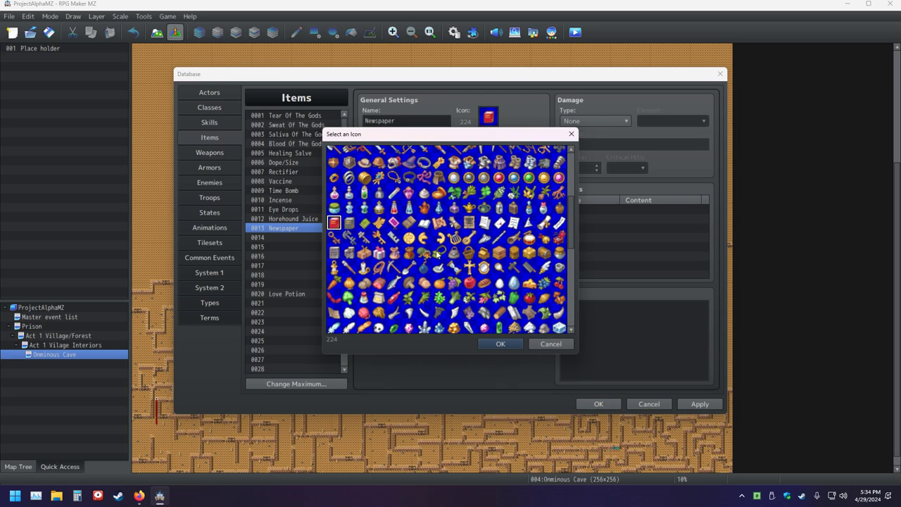
scroll(435, 250, up, 3)
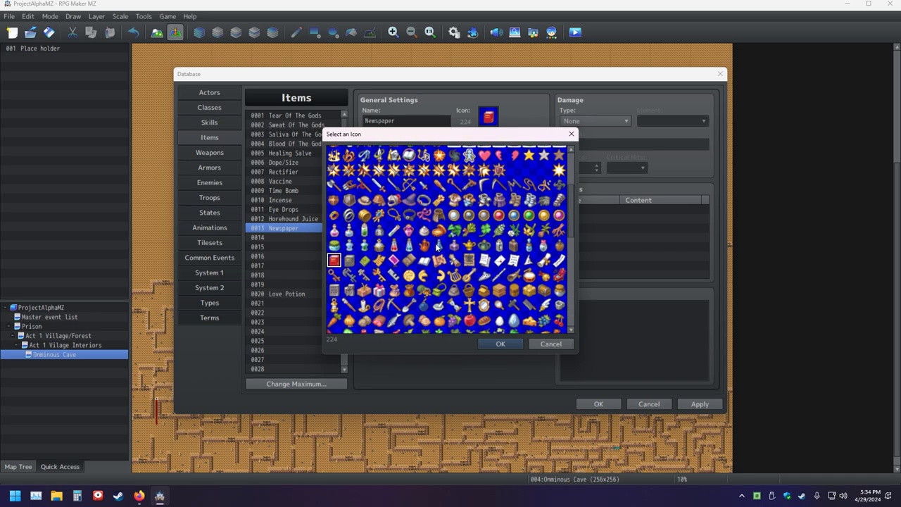
scroll(436, 246, down, 1)
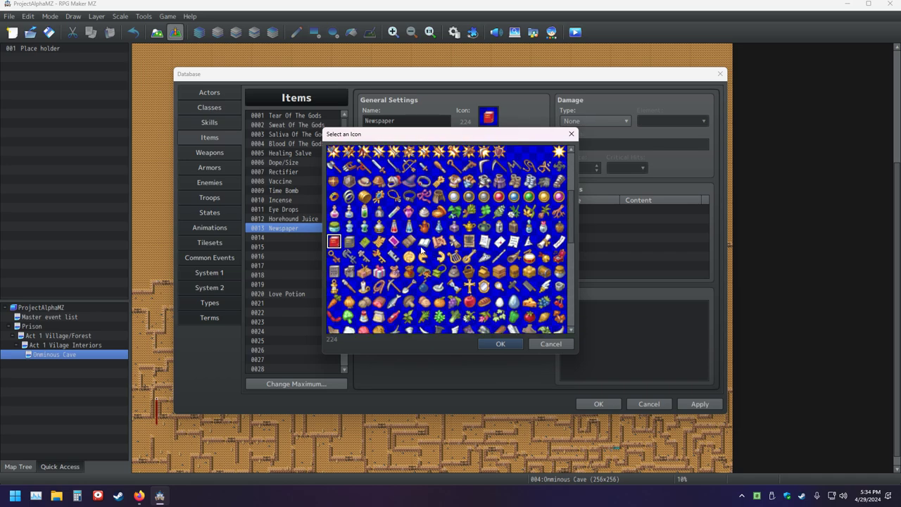
click(571, 134)
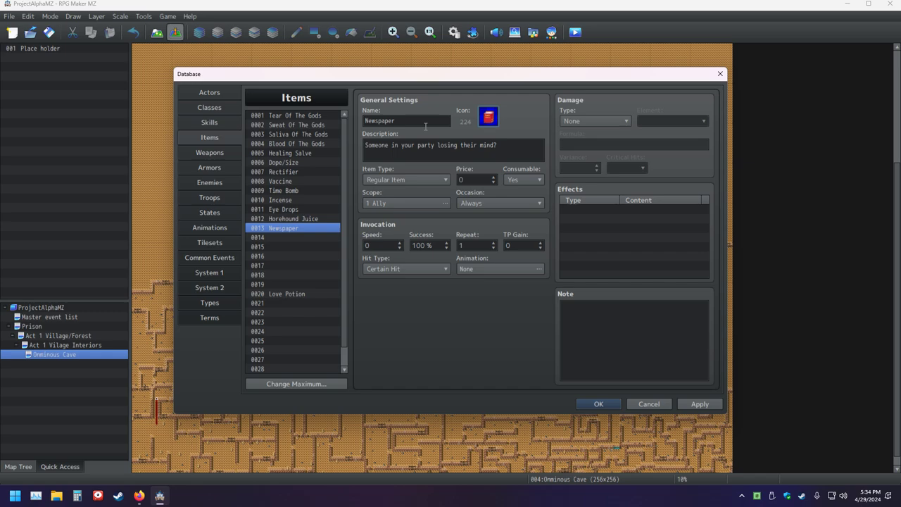
Rename the Newspaper item to "Egg Scrambler".
double_click(425, 124)
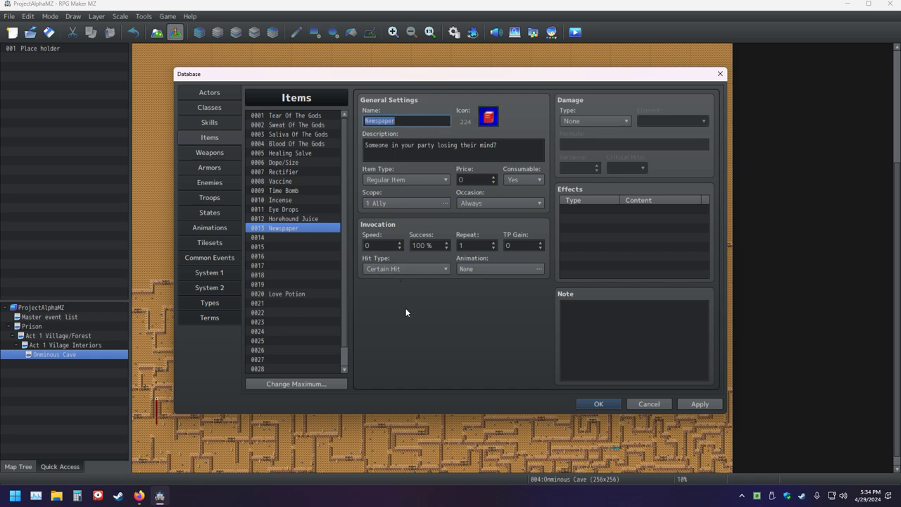
text(Egg Scrambler)
click(306, 237)
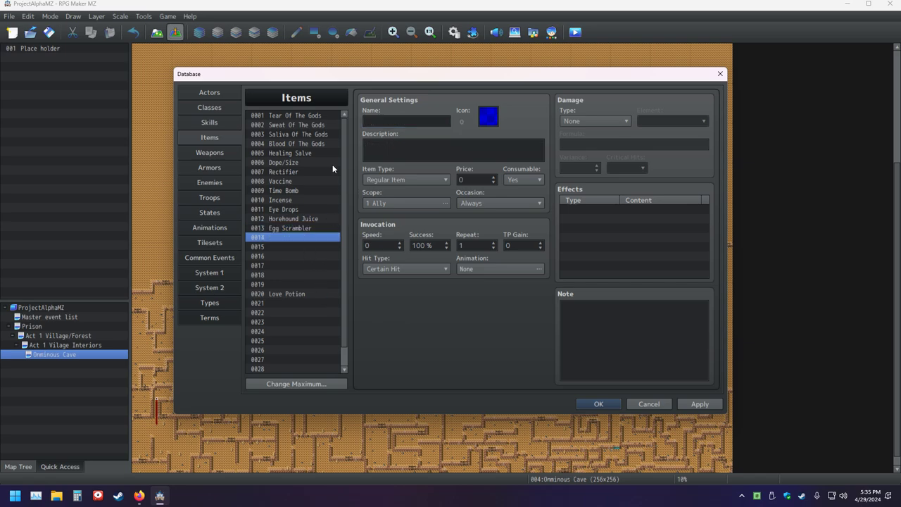
click(278, 231)
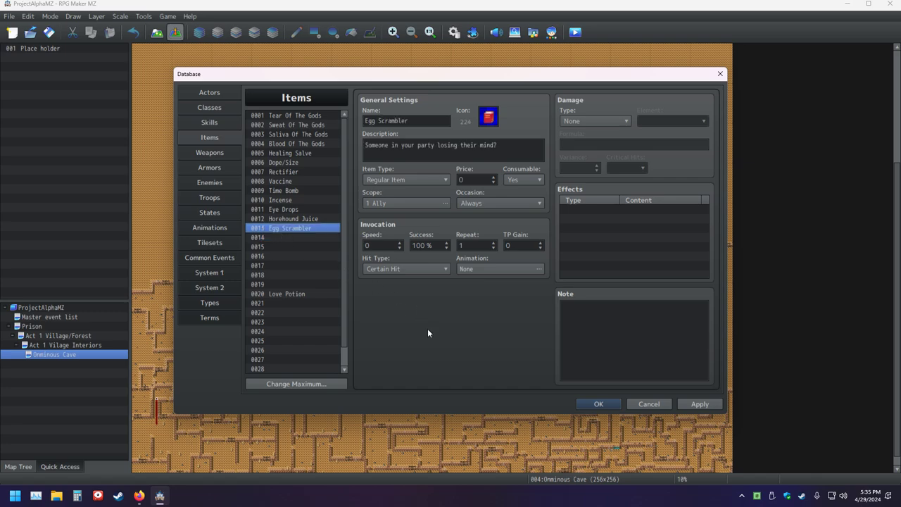
click(282, 239)
click(284, 227)
Extend the Egg Scrambler's description with "Well, then Scramble thier brains with this! Useable only in battle".
click(513, 150)
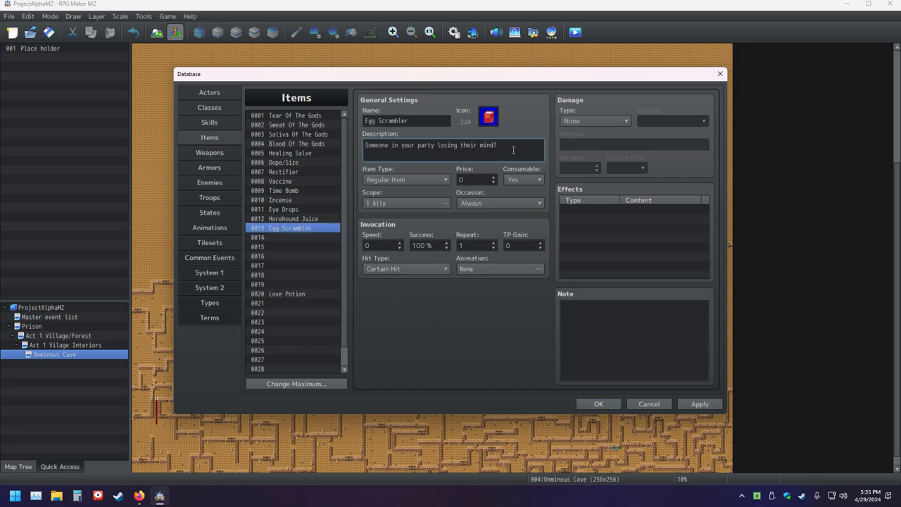
text(Scr)
text(ma)
key(BackSpace)
key(BackSpace)
text(amble thier)
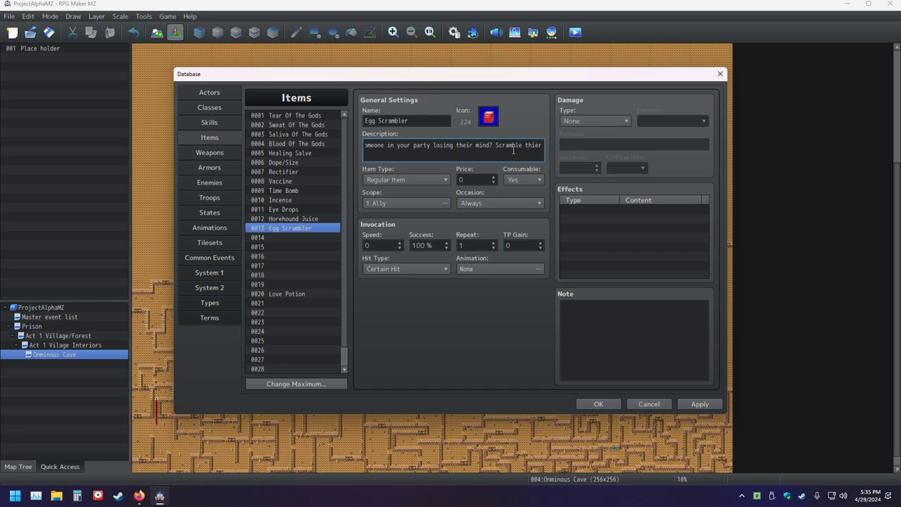
key(BackSpace)
key(BackSpace)
key(BackSpace)
key(BackSpace)
key(BackSpace)
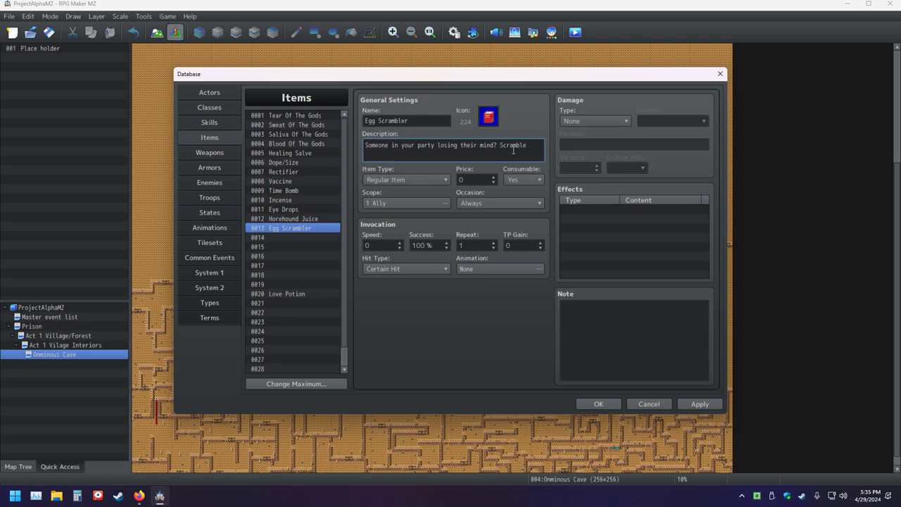
key(BackSpace)
key(BackSpace)
key(BackSpace)
key(BackSpace)
key(BackSpace)
key(BackSpace)
key(BackSpace)
key(BackSpace)
text(Well)
text(, then)
text(Scramble)
text( thier brai)
text(ns wi)
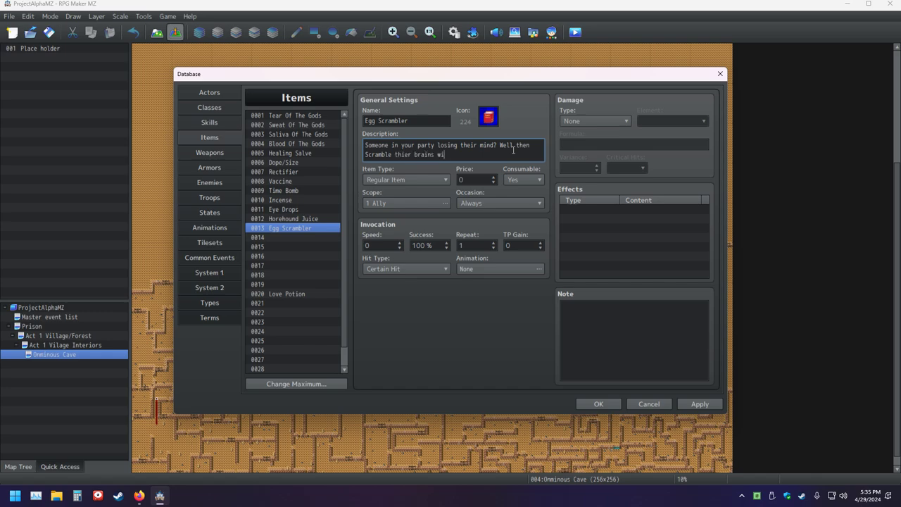
text(th this! uab)
key(BackSpace)
key(BackSpace)
key(BackSpace)
text(Useable only in battle)
Erase the Egg Scrambler's description text after "Someone in your party losing their mind?".
key(Home)
key(BackSpace)
key(BackSpace)
key(BackSpace)
key(BackSpace)
key(BackSpace)
key(BackSpace)
key(BackSpace)
key(BackSpace)
key(BackSpace)
key(BackSpace)
key(BackSpace)
key(BackSpace)
key(BackSpace)
key(BackSpace)
key(BackSpace)
key(BackSpace)
key(BackSpace)
key(BackSpace)
key(BackSpace)
key(BackSpace)
key(BackSpace)
key(BackSpace)
key(BackSpace)
key(BackSpace)
key(BackSpace)
key(BackSpace)
key(BackSpace)
key(BackSpace)
key(BackSpace)
key(BackSpace)
key(BackSpace)
key(BackSpace)
key(BackSpace)
key(BackSpace)
key(BackSpace)
key(BackSpace)
key(BackSpace)
key(BackSpace)
key(BackSpace)
key(BackSpace)
key(BackSpace)
key(BackSpace)
key(BackSpace)
key(BackSpace)
key(BackSpace)
key(BackSpace)
key(BackSpace)
key(BackSpace)
key(BackSpace)
key(BackSpace)
key(BackSpace)
key(BackSpace)
key(BackSpace)
key(BackSpace)
key(BackSpace)
key(BackSpace)
key(BackSpace)
key(BackSpace)
key(BackSpace)
key(BackSpace)
key(BackSpace)
key(BackSpace)
key(BackSpace)
Complete the Egg Scrambler's description with "Have no fear, this book will fix them! Useable only in battle!" after the opening question.
text(Have no fear,)
text(This bo)
key(BackSpace)
key(BackSpace)
key(BackSpace)
key(BackSpace)
key(BackSpace)
key(BackSpace)
key(BackSpace)
text(this book will fix)
key(BackSpace)
key(BackSpace)
key(BackSpace)
key(BackSpace)
text(fix them! Useable)
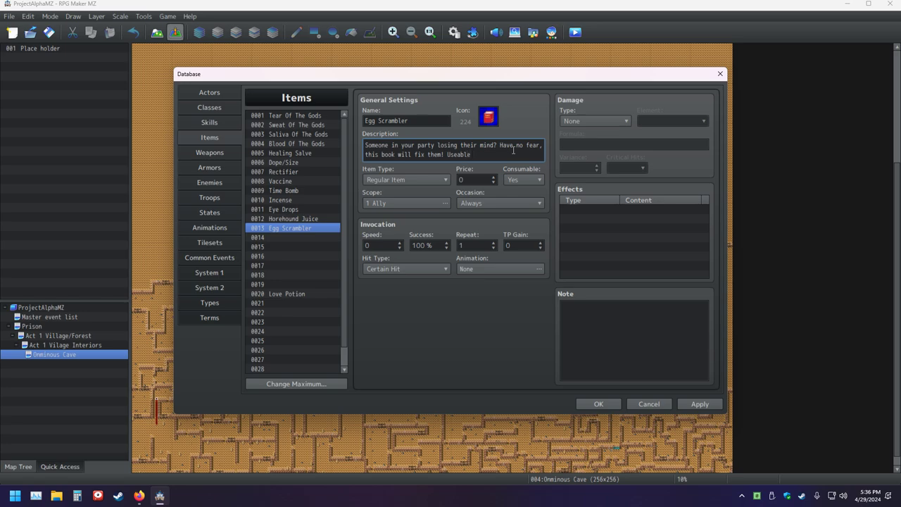
text( only in battle!)
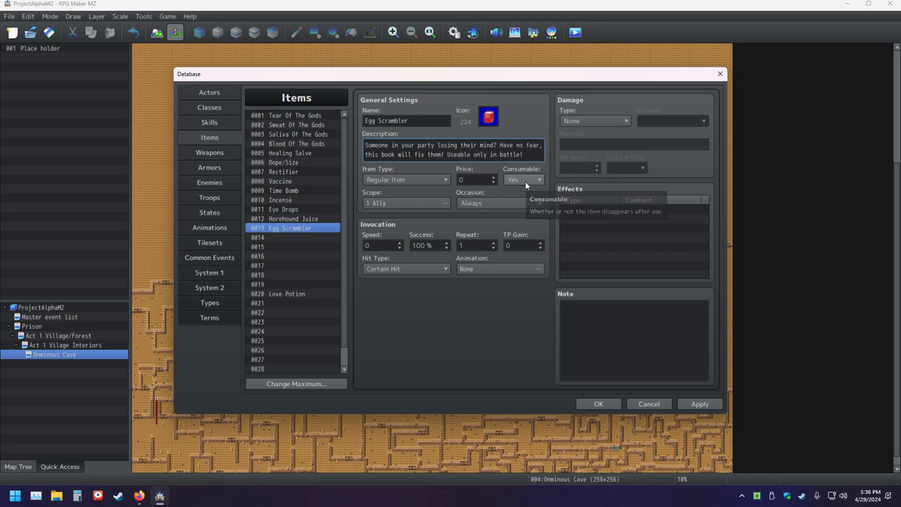
Set the occasion of the Egg Scrambler and Horehound Juice items to Battle Screen.
click(489, 202)
click(493, 224)
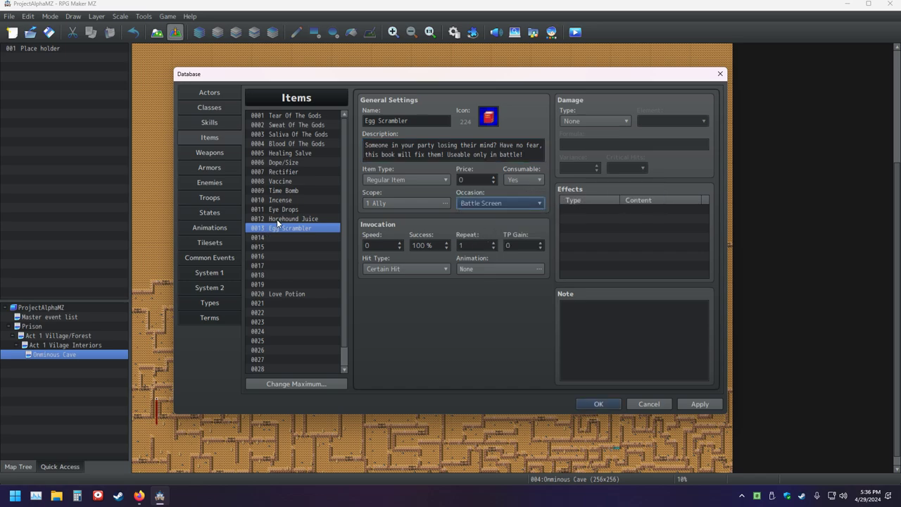
click(277, 218)
click(477, 204)
click(481, 226)
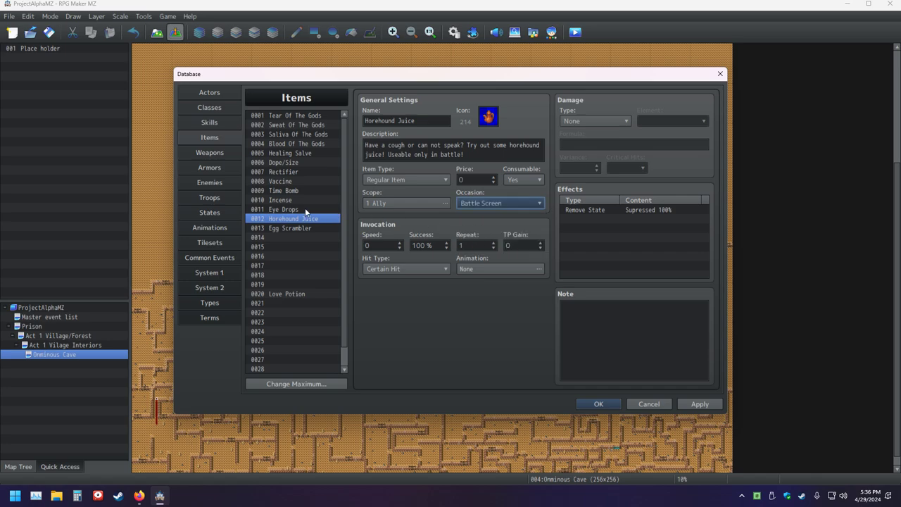
Check the Eye Drops item and the empty item 0014, and return to the database's state list.
click(299, 209)
click(296, 236)
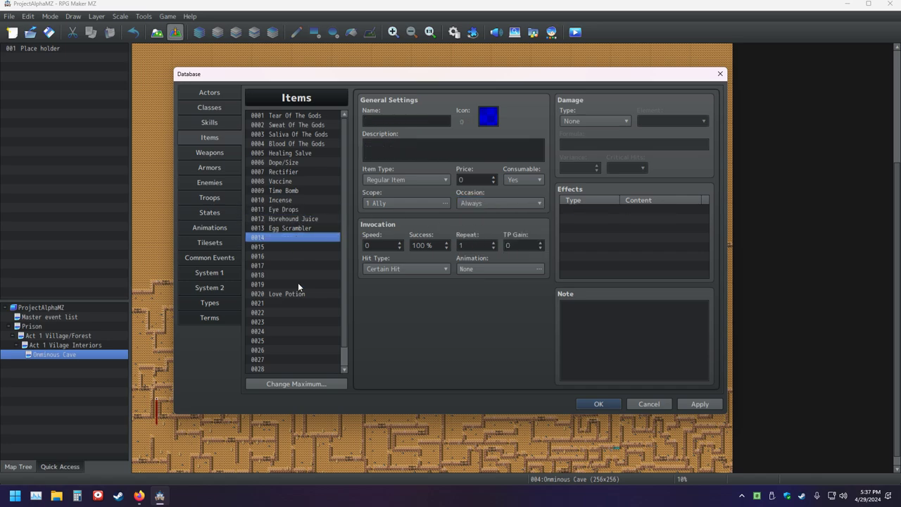
click(211, 123)
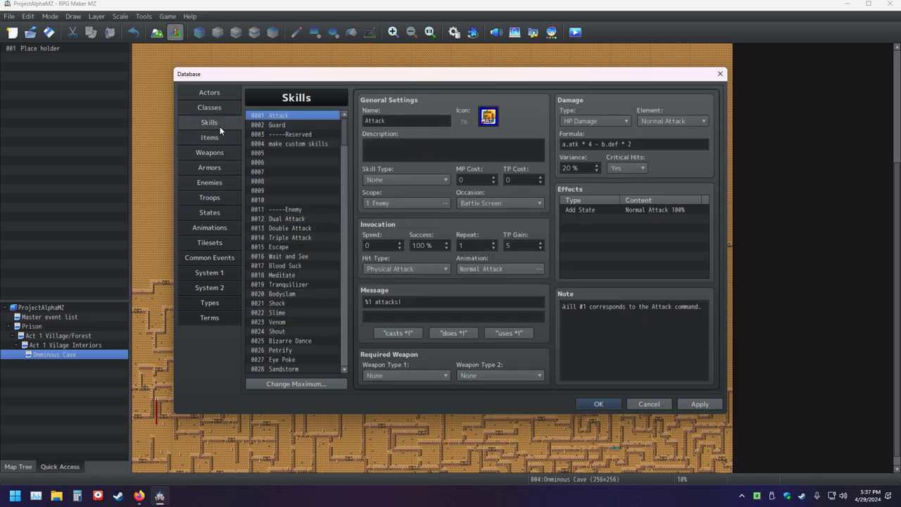
click(209, 214)
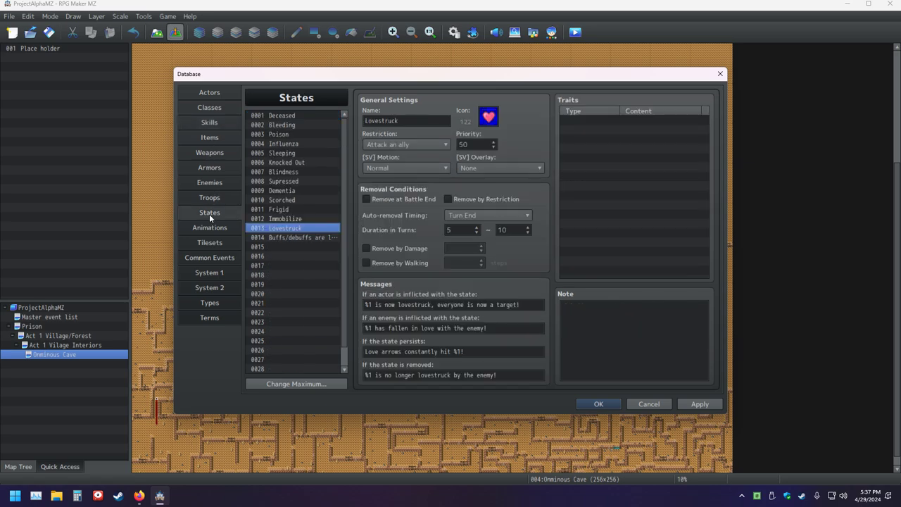
Look up the Scorched state, and assign icon 199 to the empty item 0014.
click(295, 200)
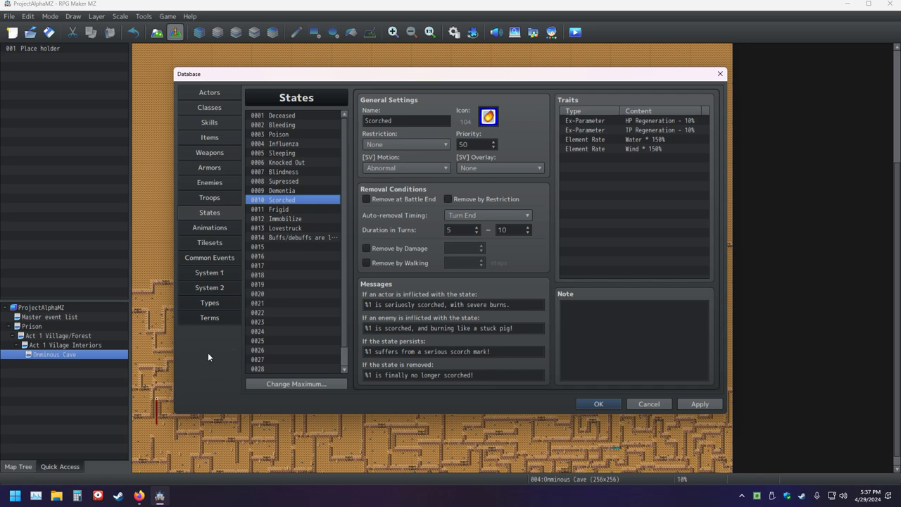
click(211, 138)
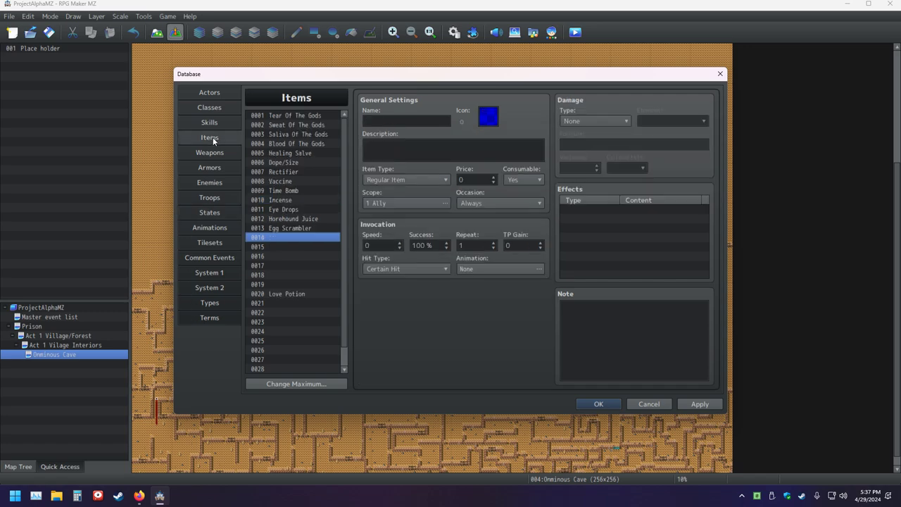
double_click(486, 118)
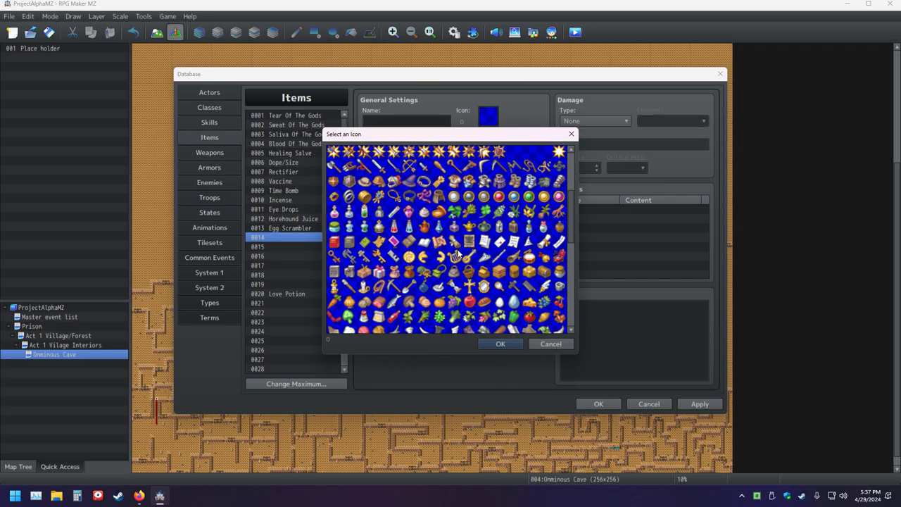
double_click(439, 211)
click(407, 121)
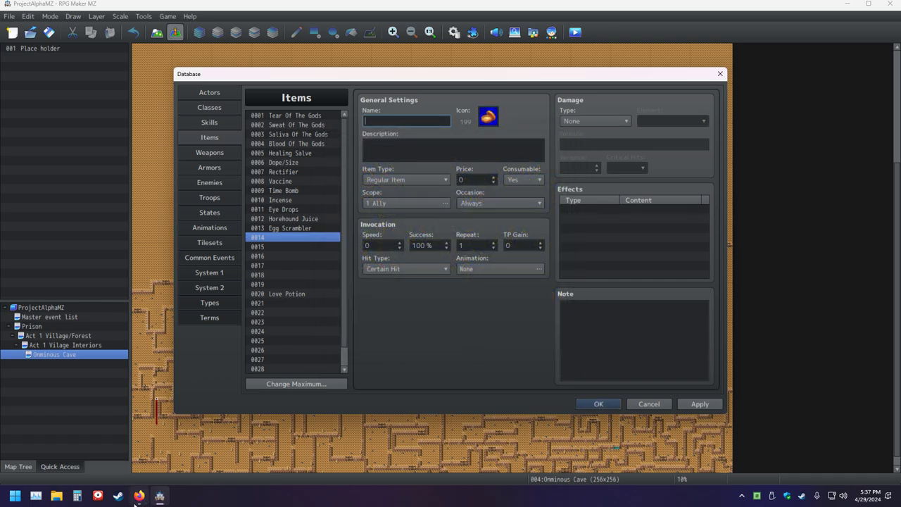
Switch to Firefox, search Bing for "synonyms for burn cream" and examine the results for item name ideas.
click(140, 495)
scroll(71, 173, up, 5)
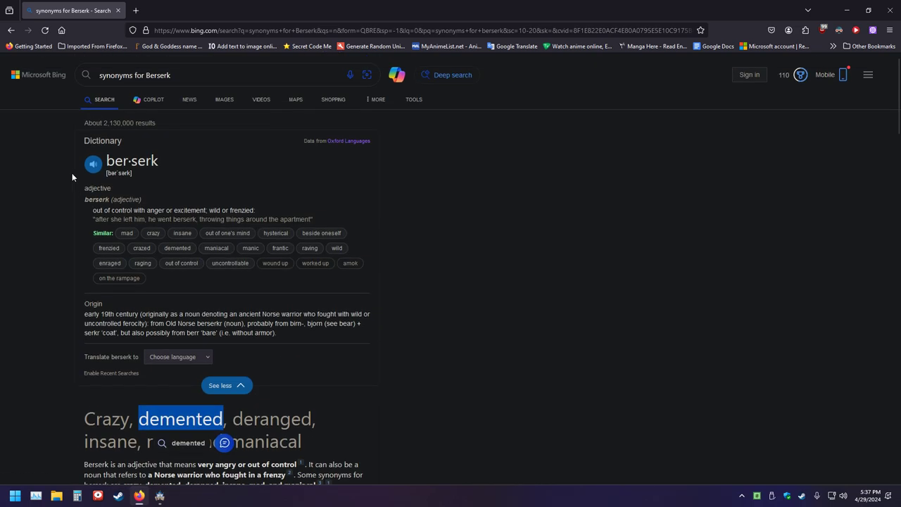
double_click(195, 74)
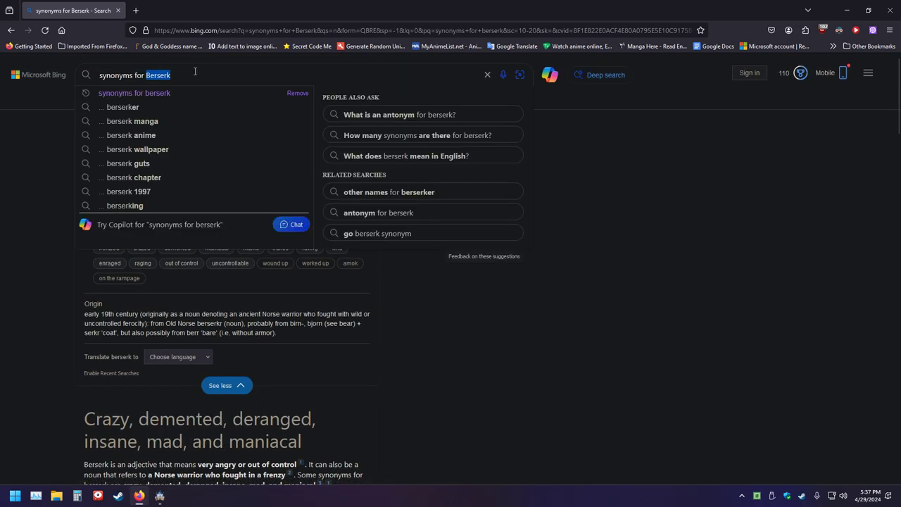
text(burn cream)
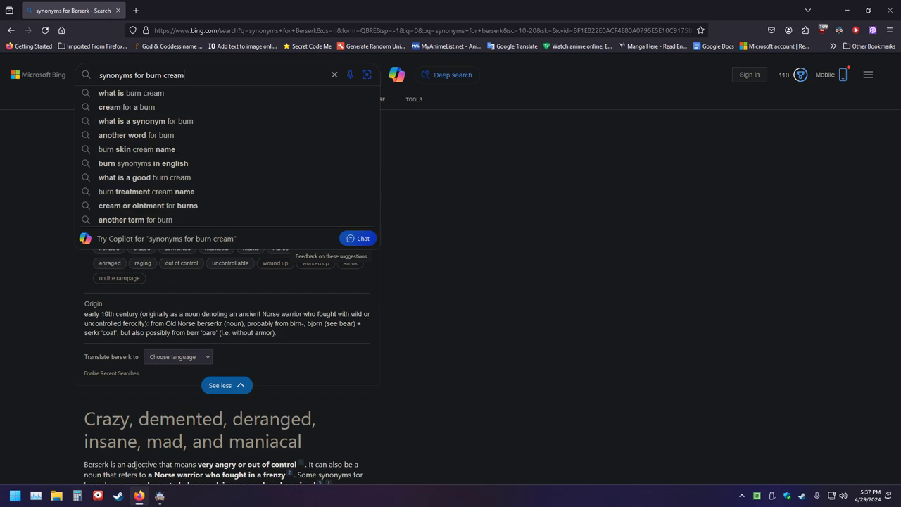
key(Return)
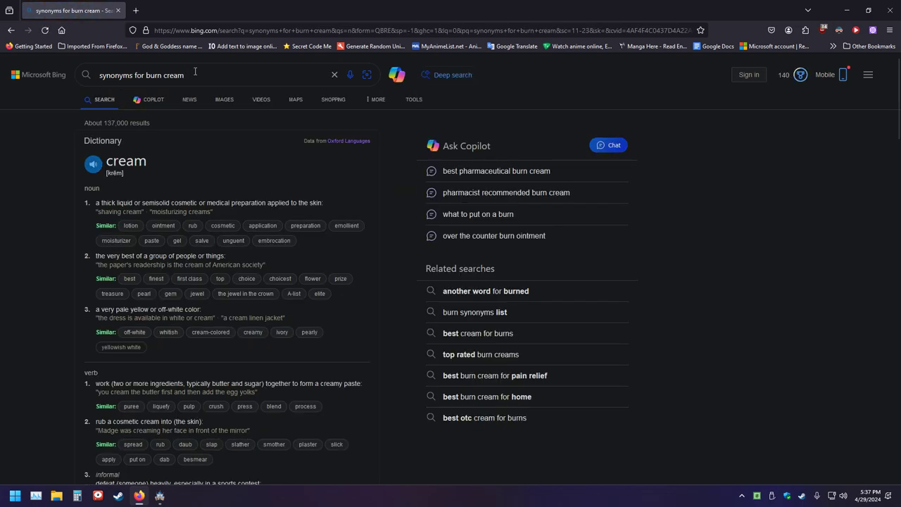
scroll(66, 232, down, 5)
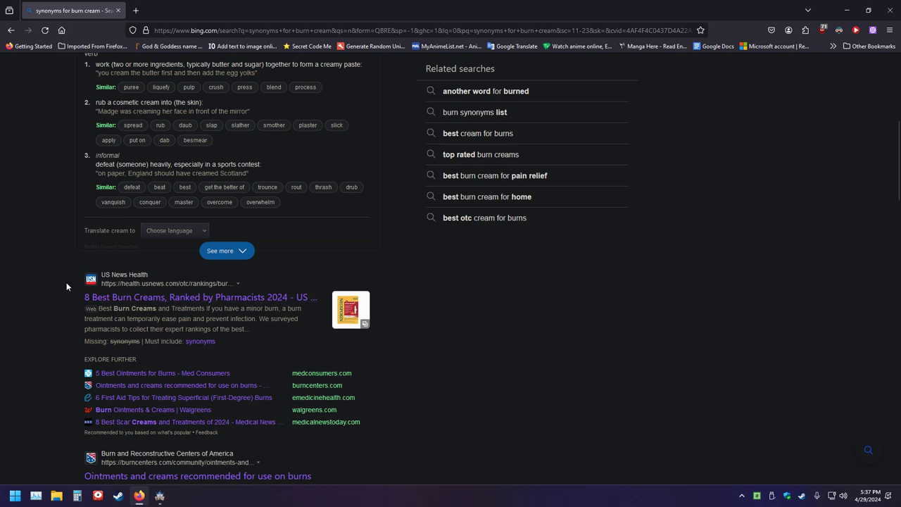
scroll(67, 285, down, 5)
scroll(67, 282, down, 7)
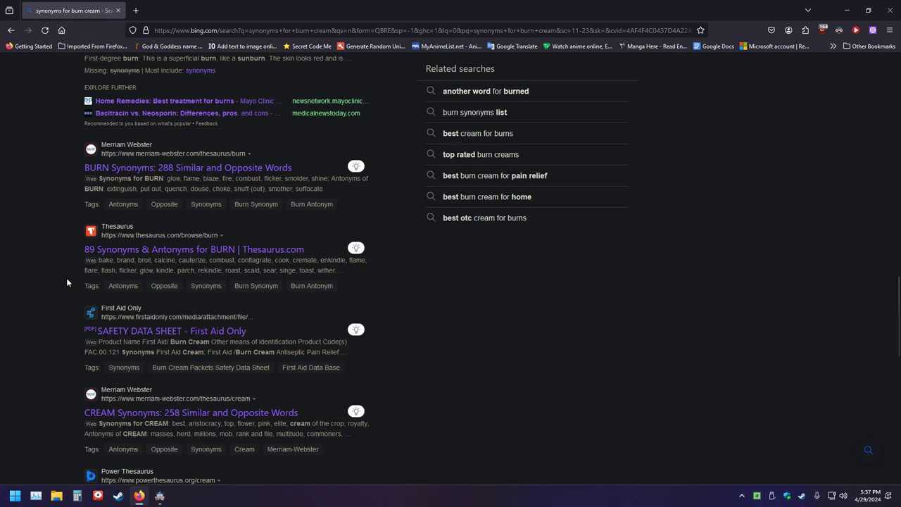
scroll(66, 277, down, 2)
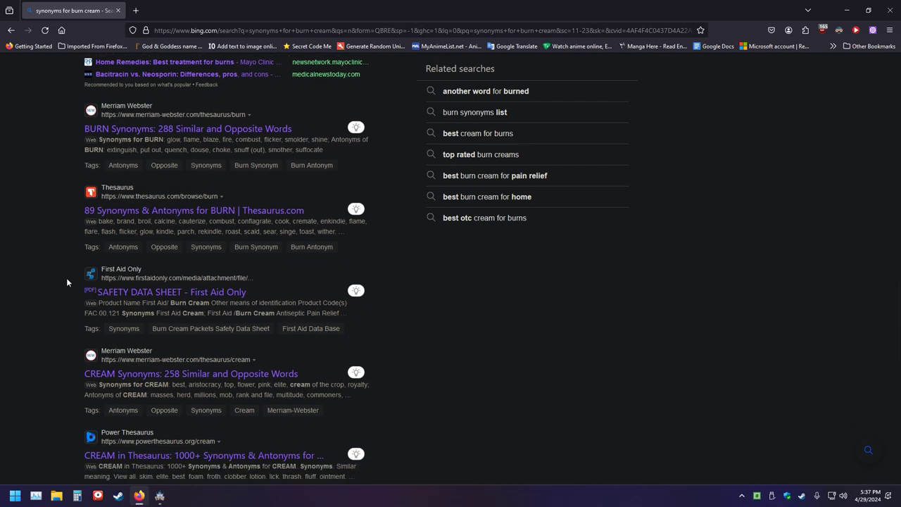
scroll(66, 277, up, 5)
scroll(64, 278, down, 10)
scroll(64, 276, up, 15)
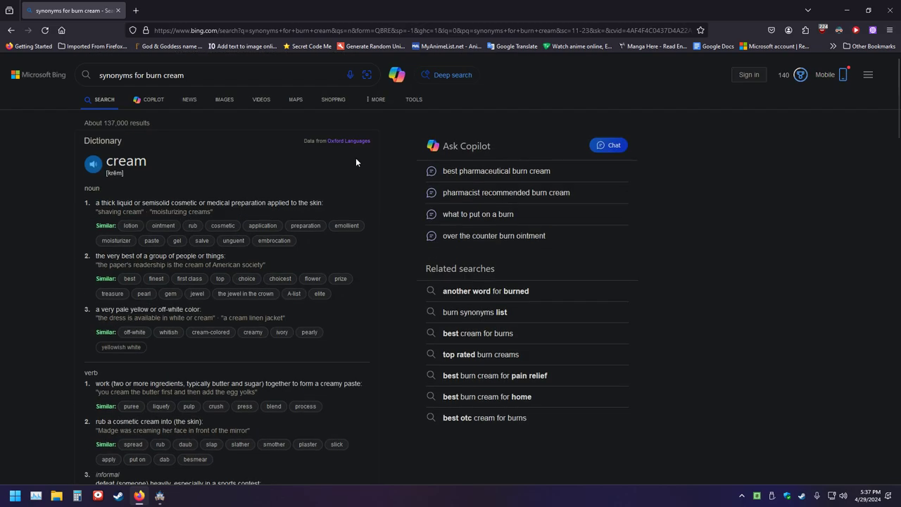
Return to RPG Maker MZ and name item 0014 "Burn Cream".
click(846, 10)
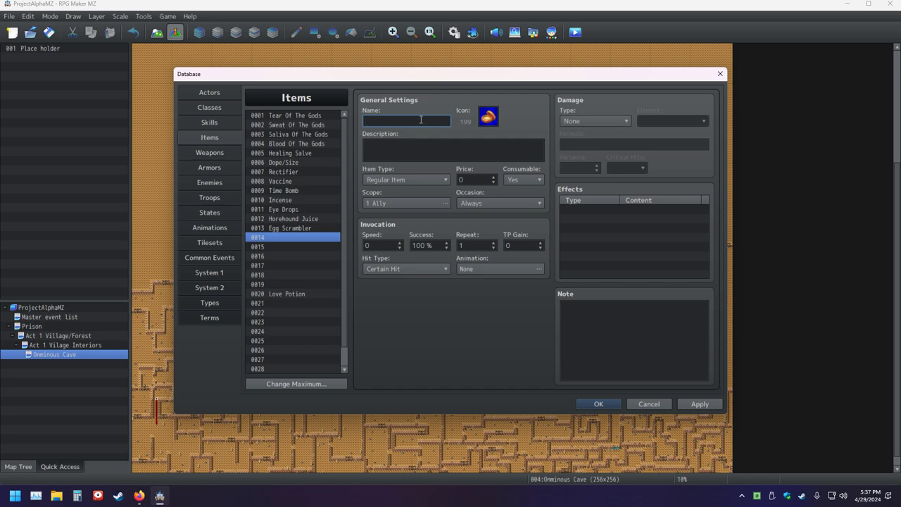
text(Burn Cream)
Add a Remove State effect for Dementia to the Egg Scrambler item.
click(303, 231)
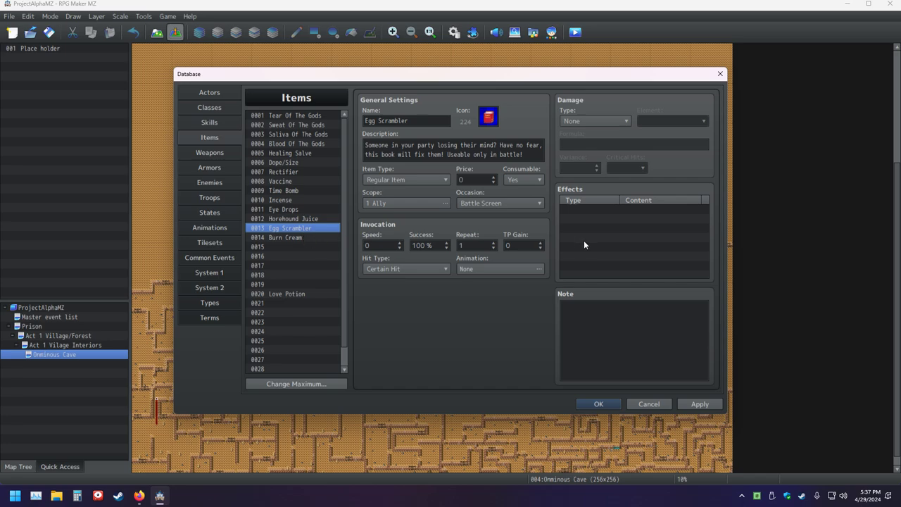
double_click(597, 206)
click(584, 173)
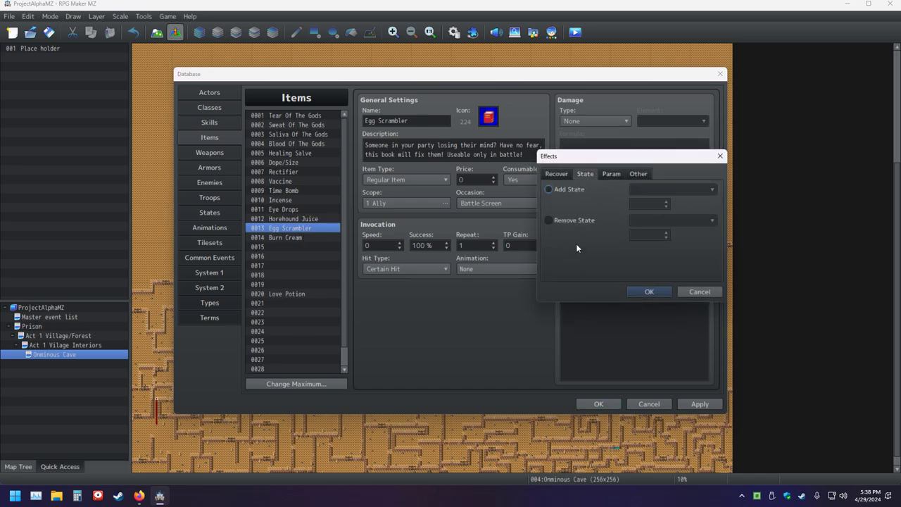
click(578, 219)
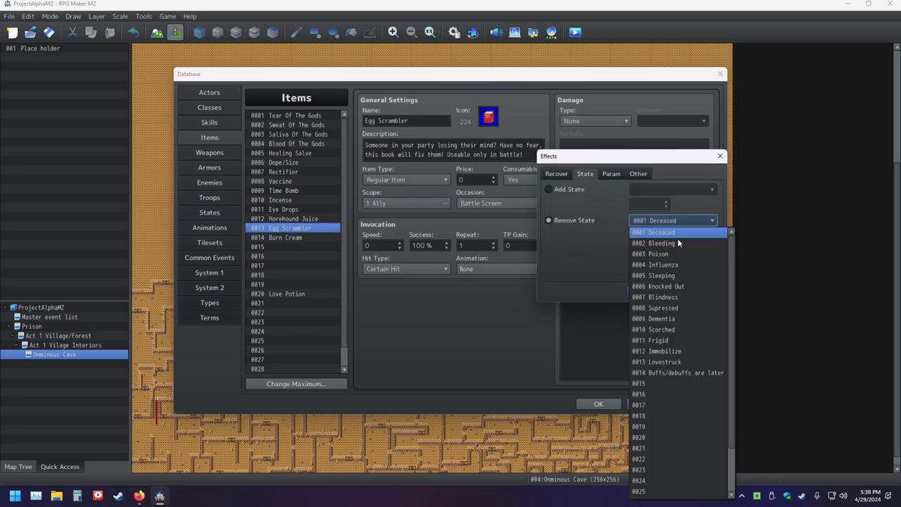
click(662, 318)
click(663, 291)
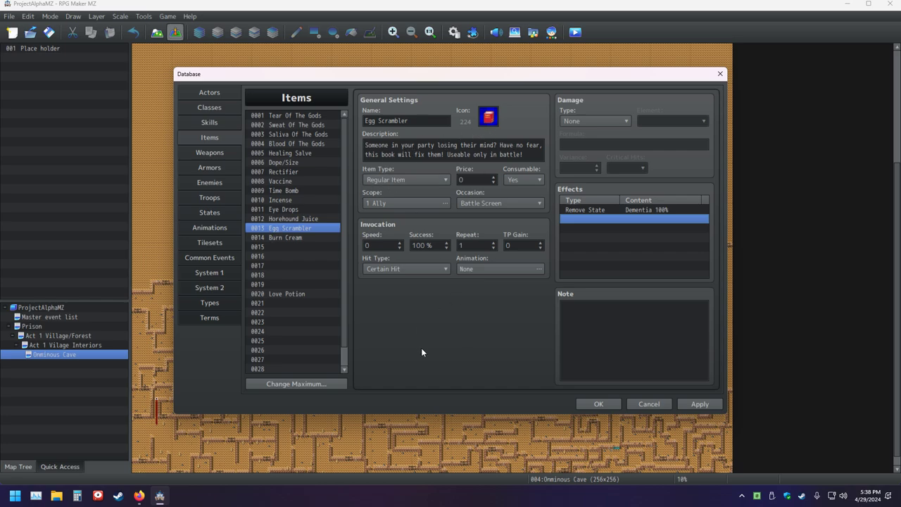
Change the Egg Scrambler's icon to the hammer, icon 284.
click(290, 237)
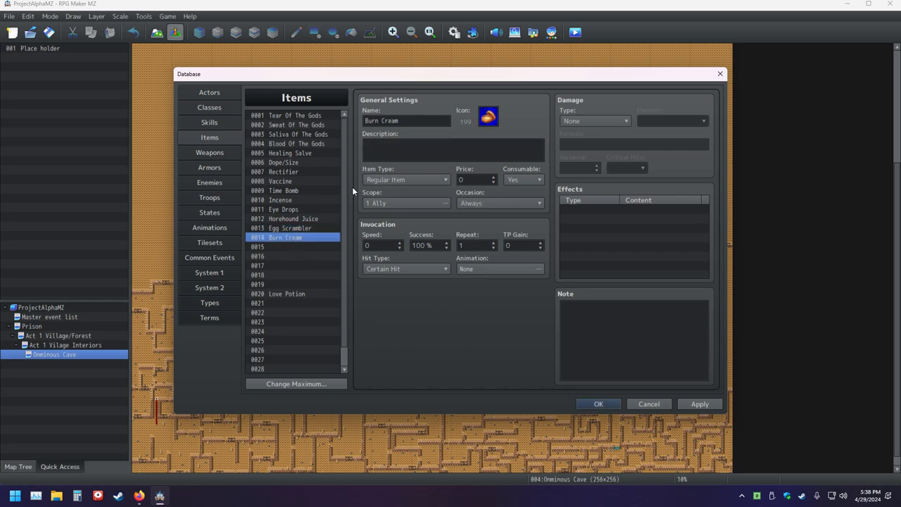
click(283, 228)
click(489, 116)
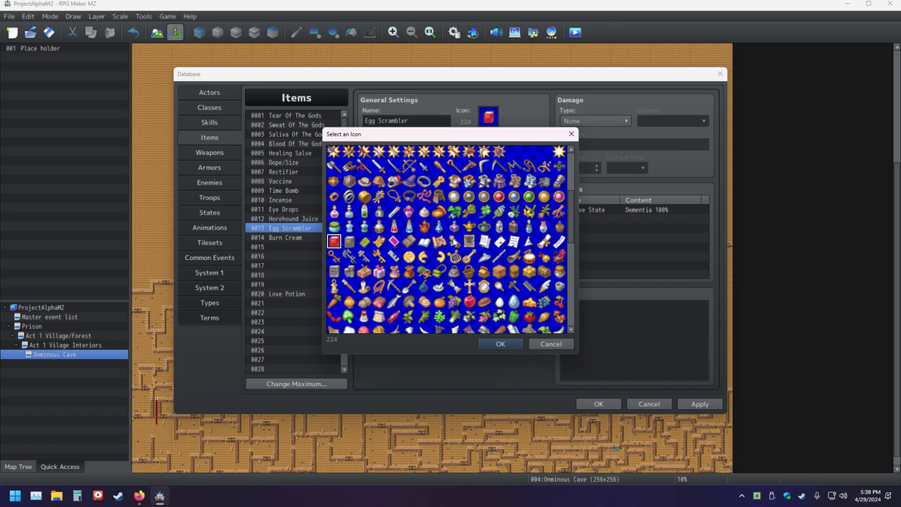
scroll(454, 242, down, 4)
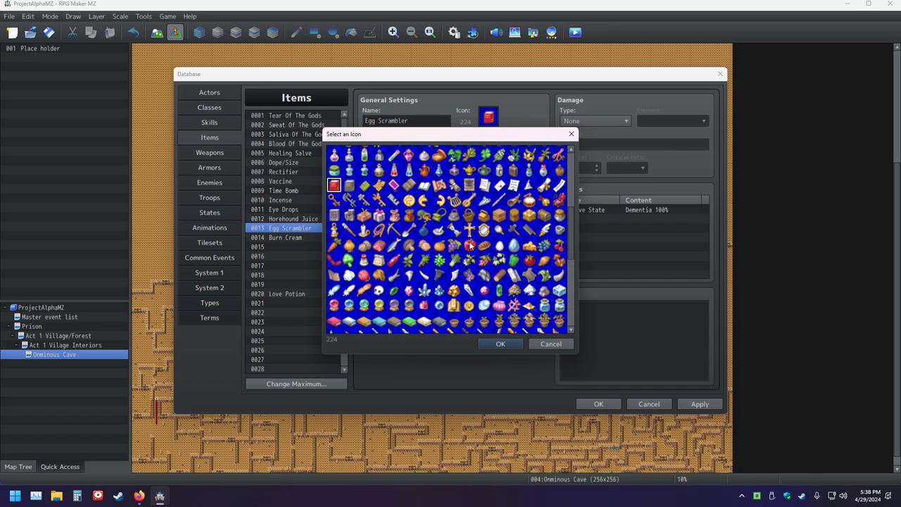
scroll(450, 249, up, 4)
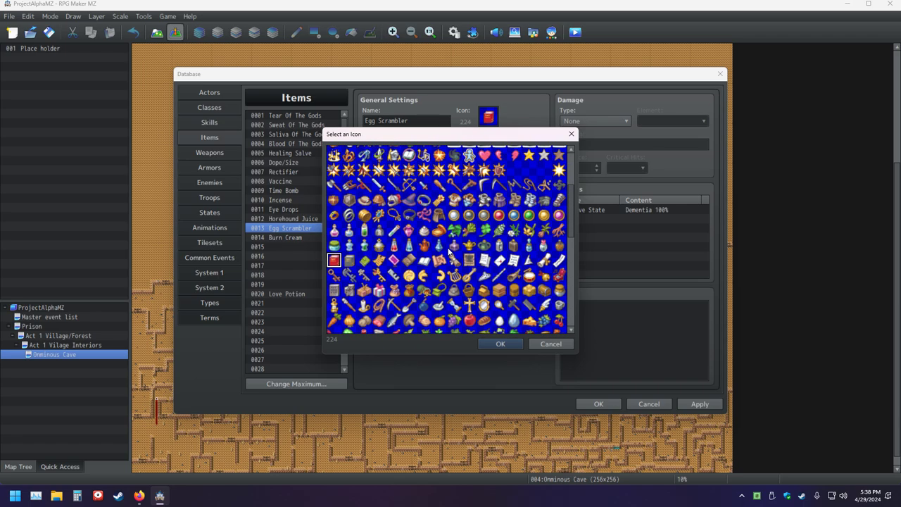
scroll(450, 246, down, 4)
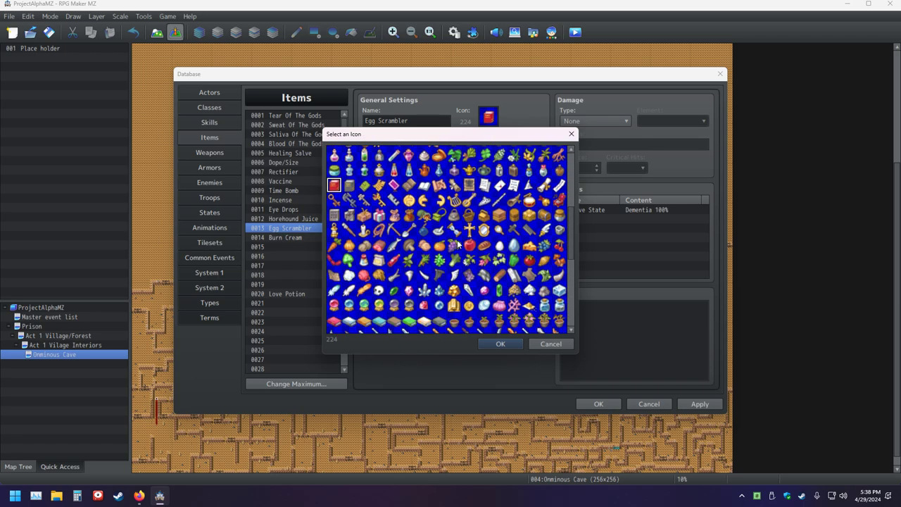
scroll(457, 243, down, 3)
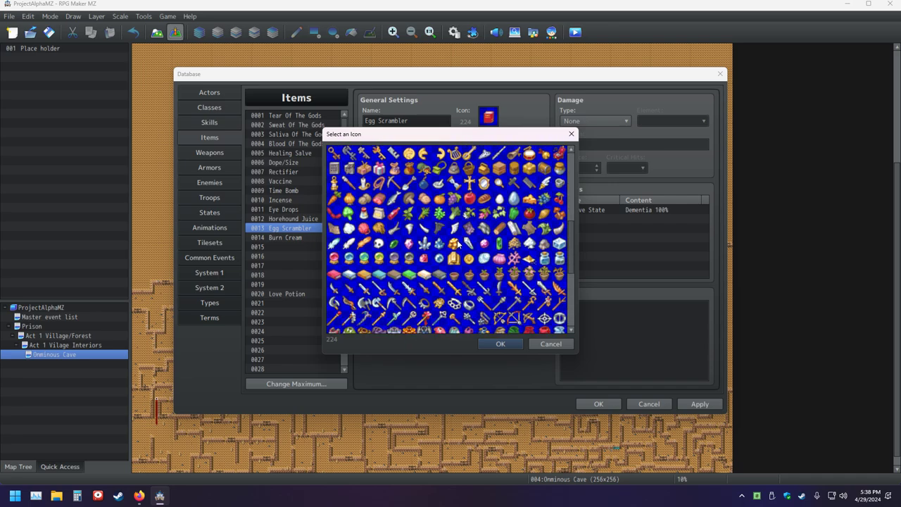
scroll(458, 243, down, 1)
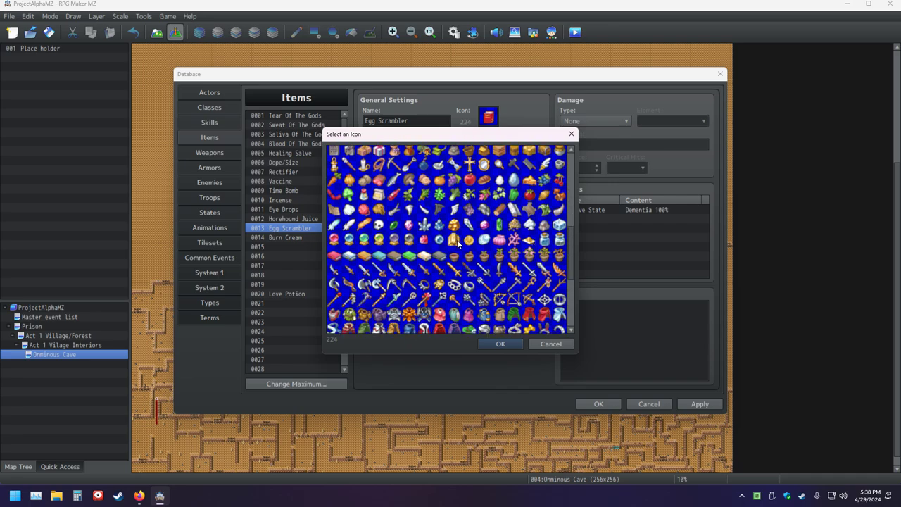
scroll(458, 242, up, 4)
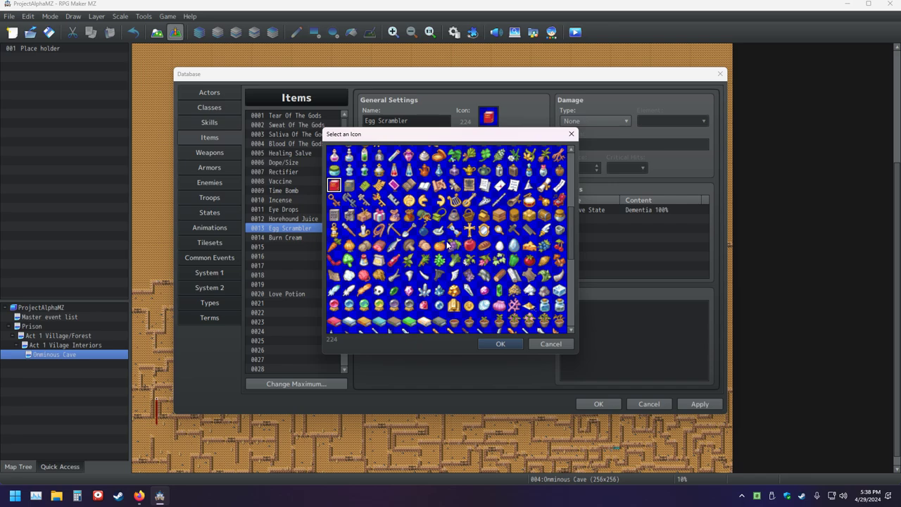
scroll(445, 244, up, 6)
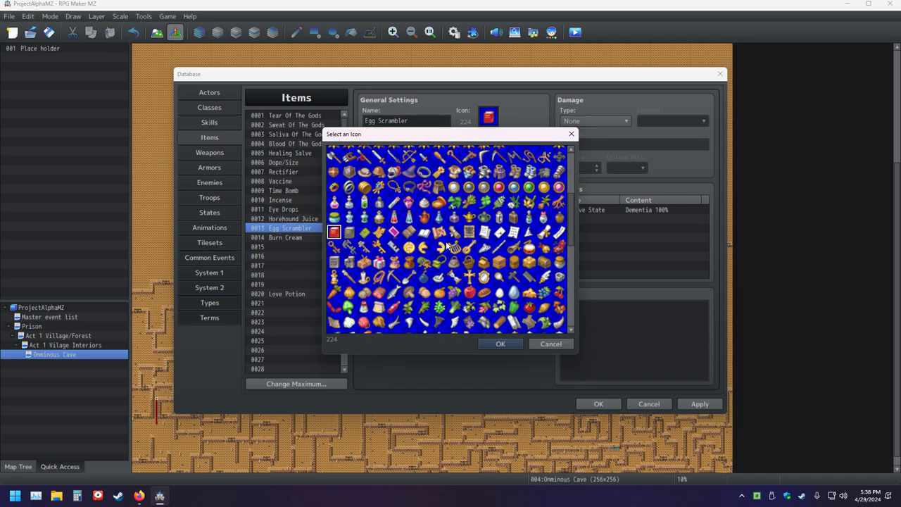
scroll(446, 244, up, 2)
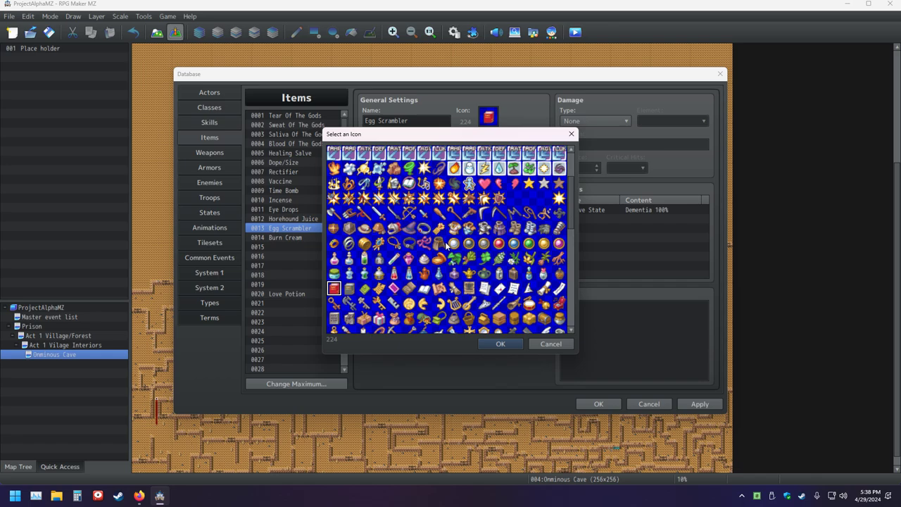
scroll(445, 245, down, 1)
scroll(445, 244, down, 4)
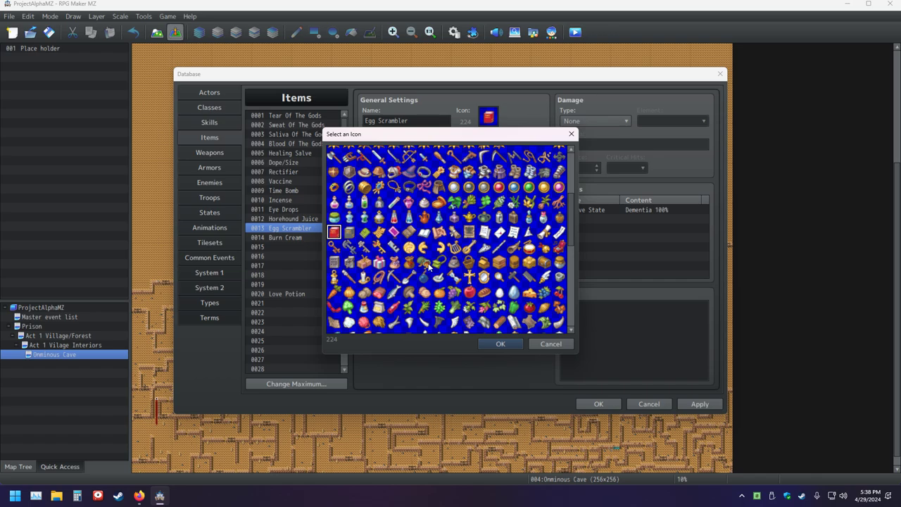
double_click(515, 277)
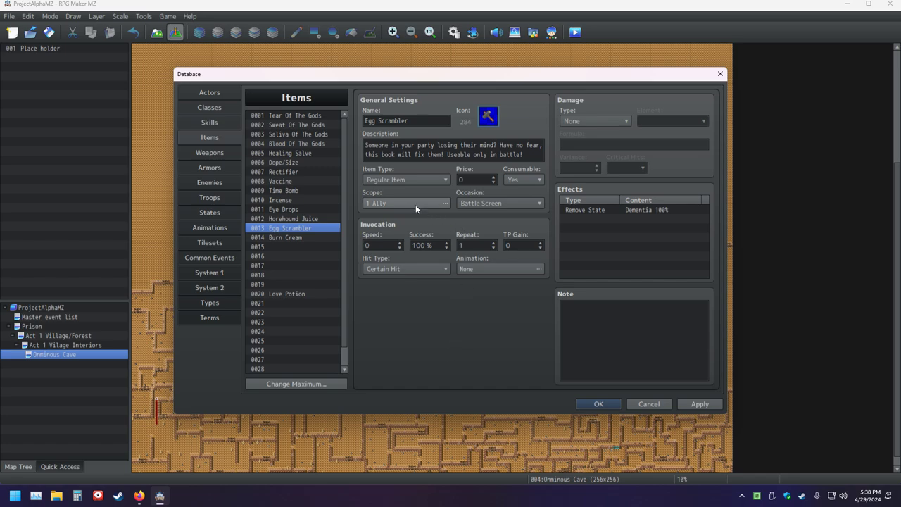
Replace the word "book" with "hammer" in the Egg Scrambler's description.
click(394, 156)
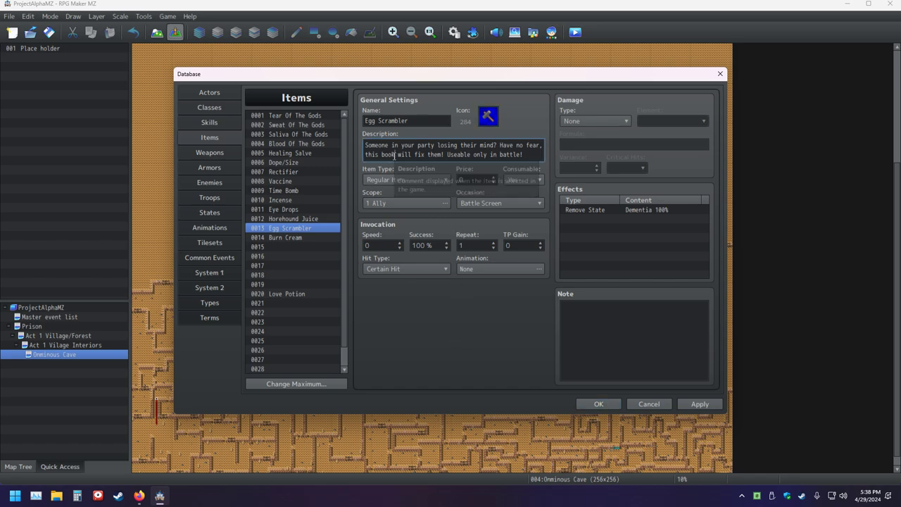
key(BackSpace)
key(BackSpace)
key(BackSpace)
key(BackSpace)
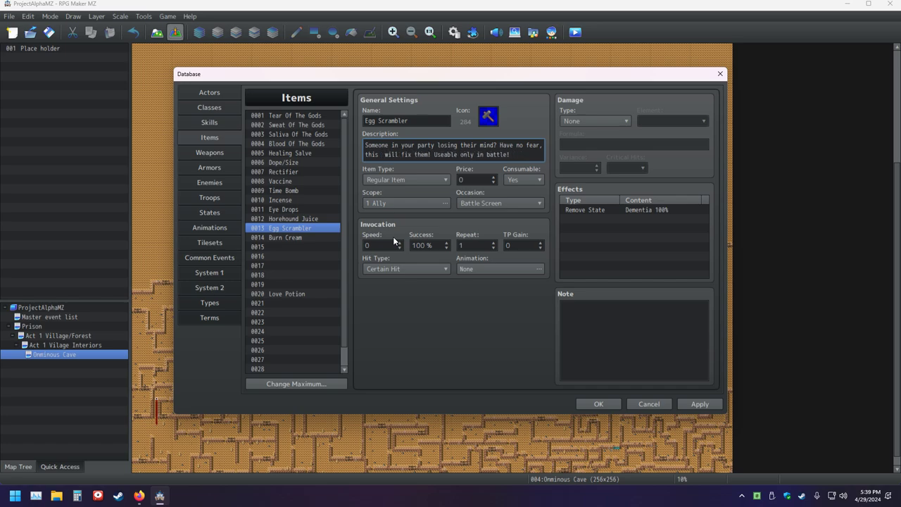
text(hammer)
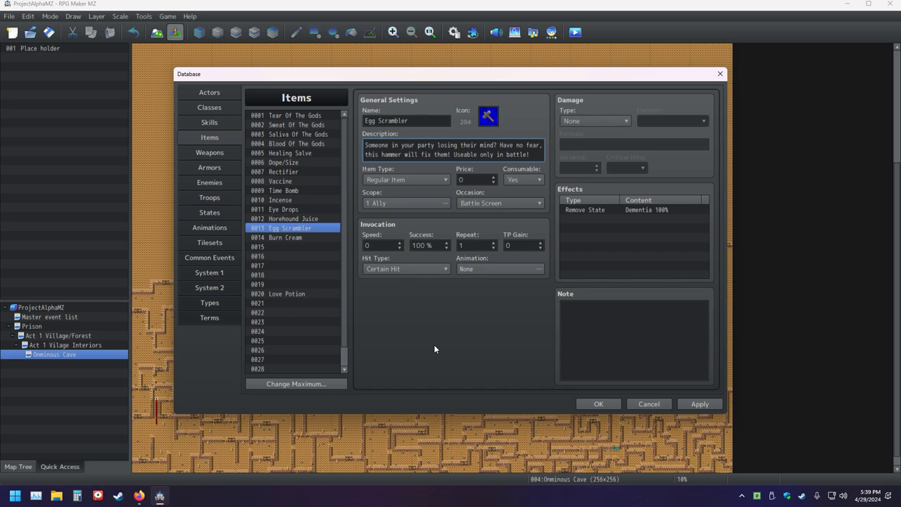
Add a Recover HP effect of -15% to the Egg Scrambler item.
click(291, 238)
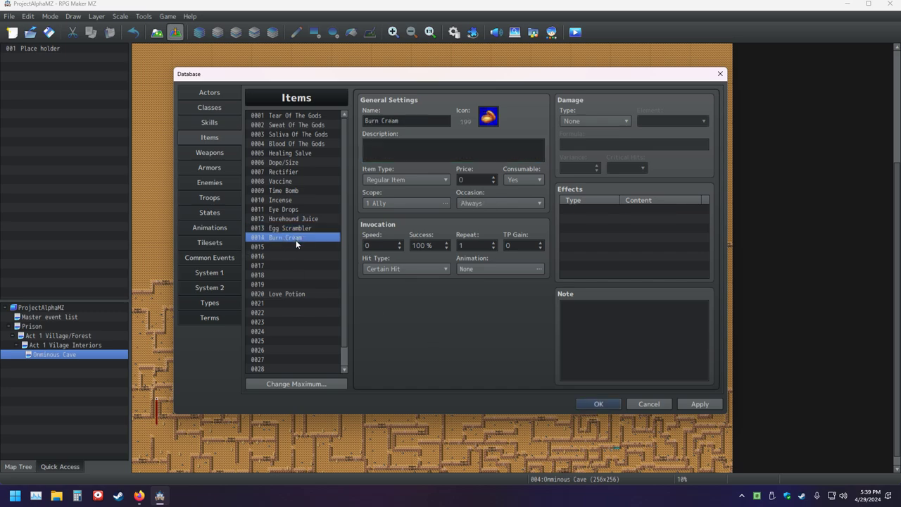
click(296, 228)
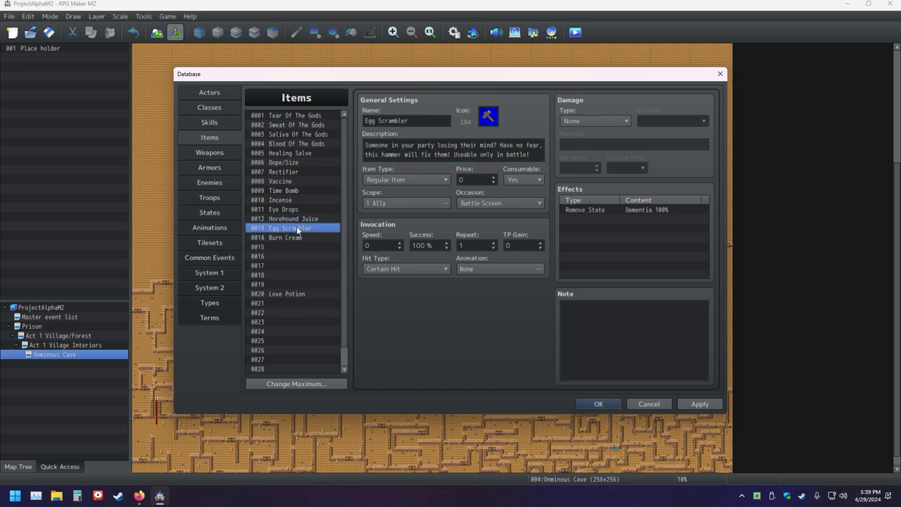
double_click(595, 219)
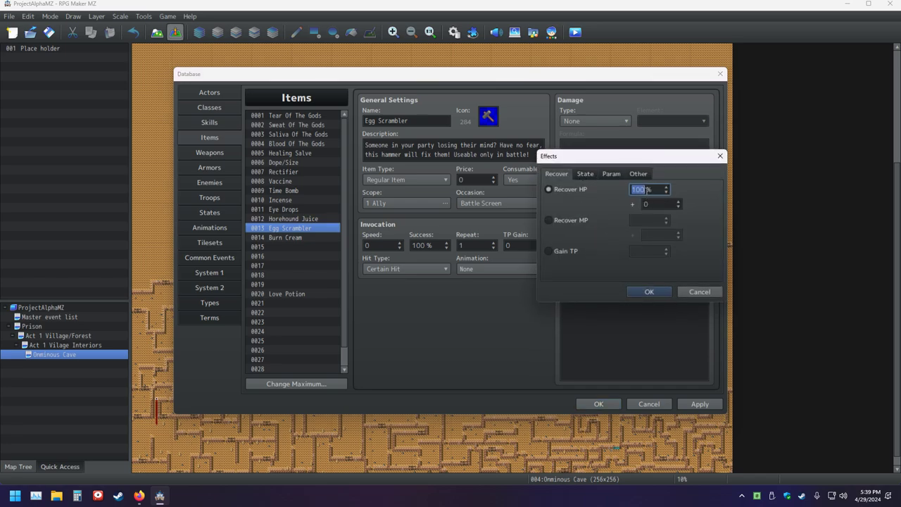
click(570, 189)
double_click(641, 190)
click(585, 173)
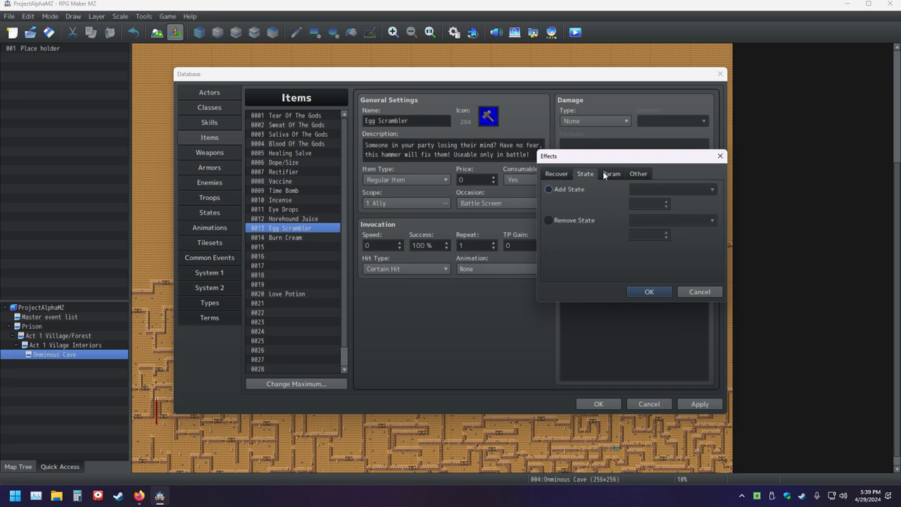
click(610, 173)
click(557, 174)
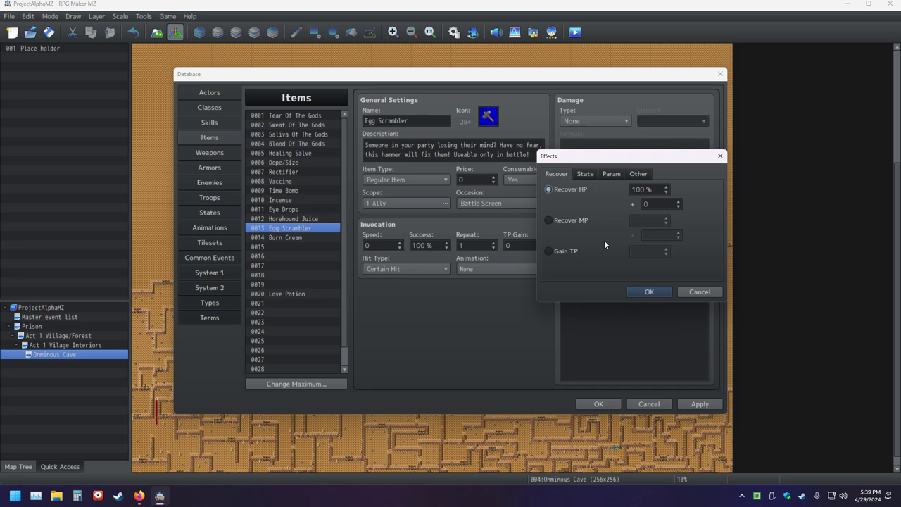
double_click(643, 190)
text(-15)
key(Return)
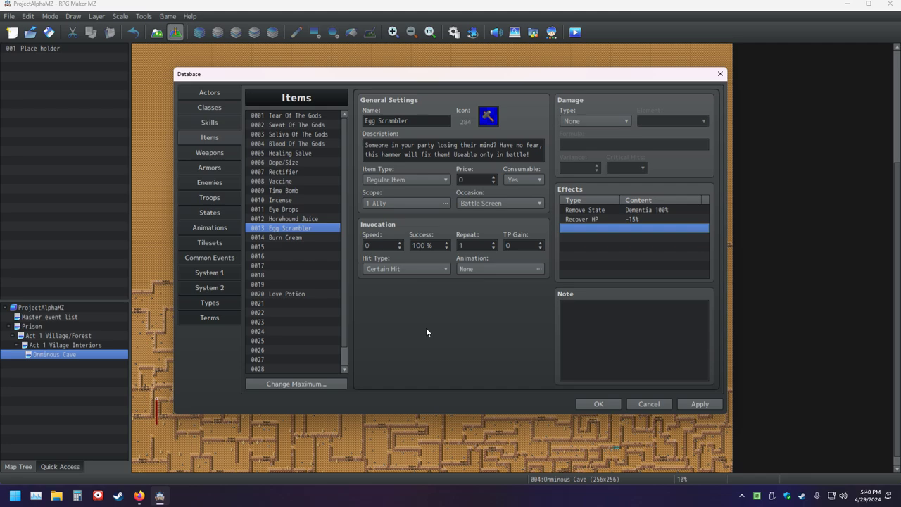
Add an Add State effect for Knocked Out at 100% to the Egg Scrambler.
double_click(597, 228)
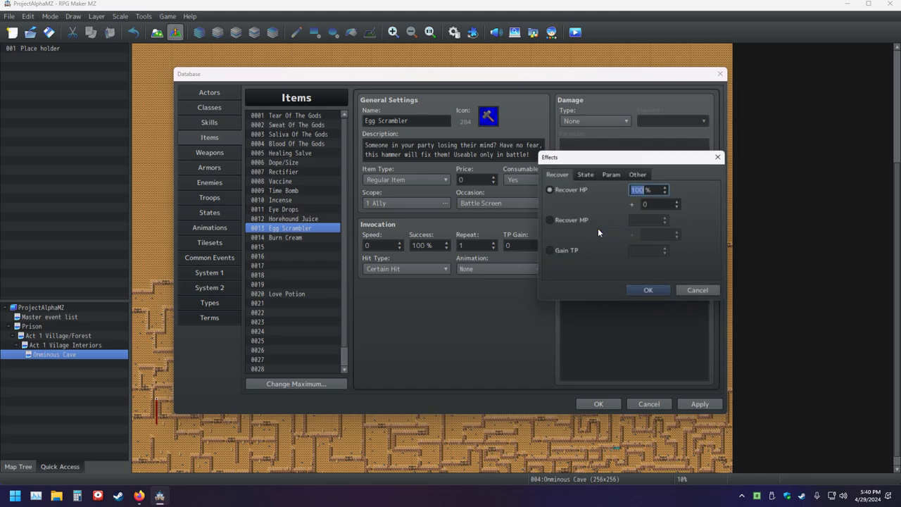
click(588, 174)
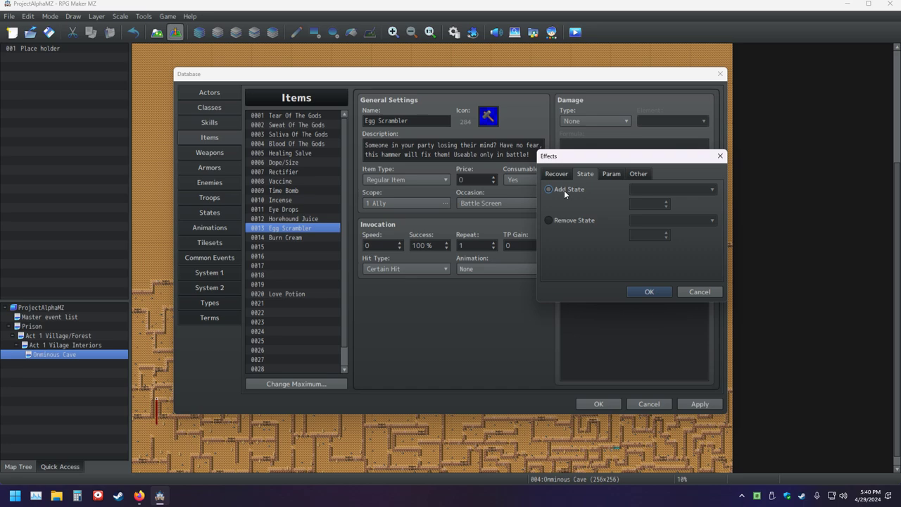
click(563, 190)
click(692, 188)
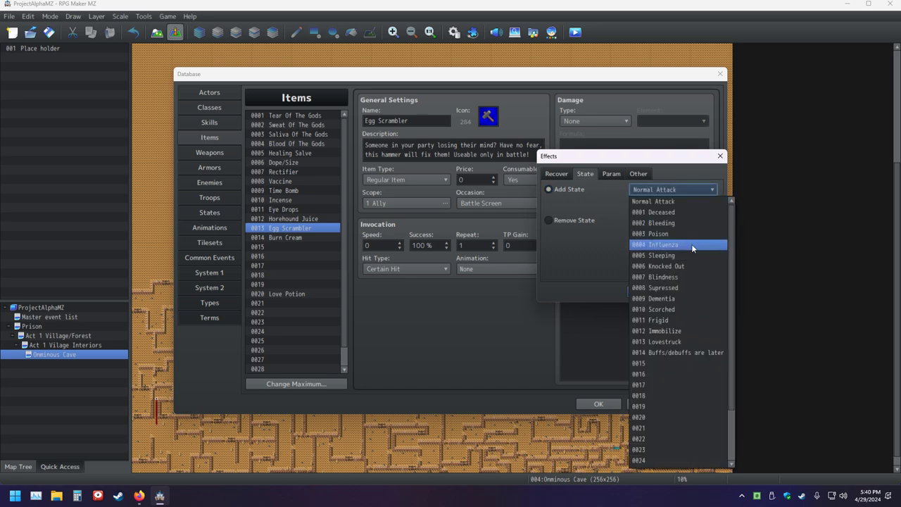
click(667, 266)
click(656, 292)
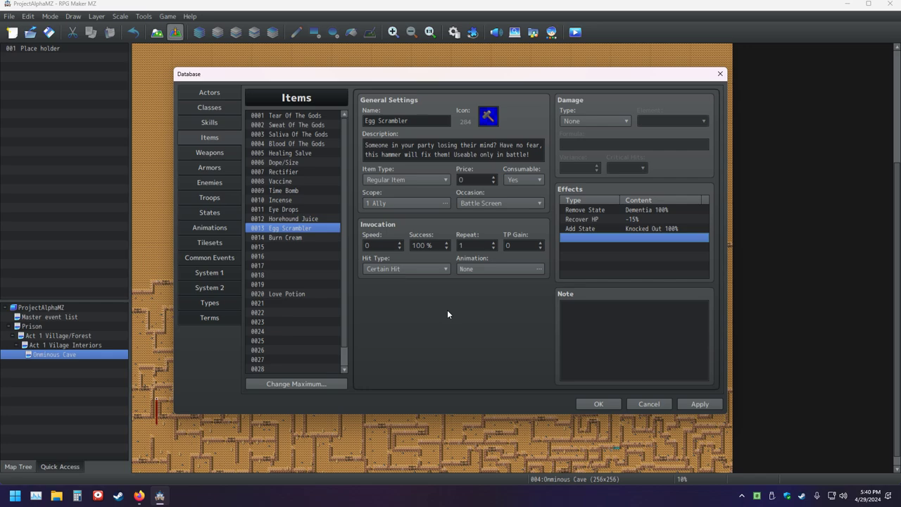
Set the Egg Scrambler's Recover HP effect to -10% and save the database changes.
double_click(636, 219)
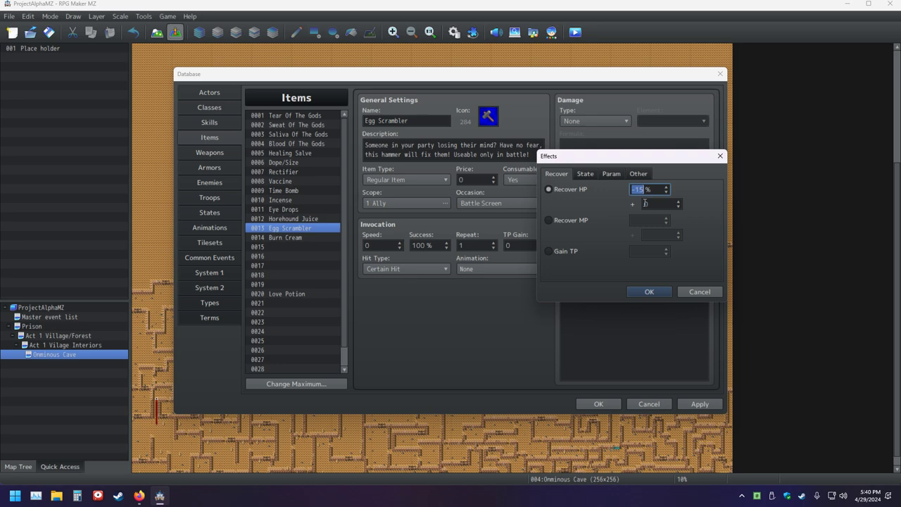
text(-18)
key(Return)
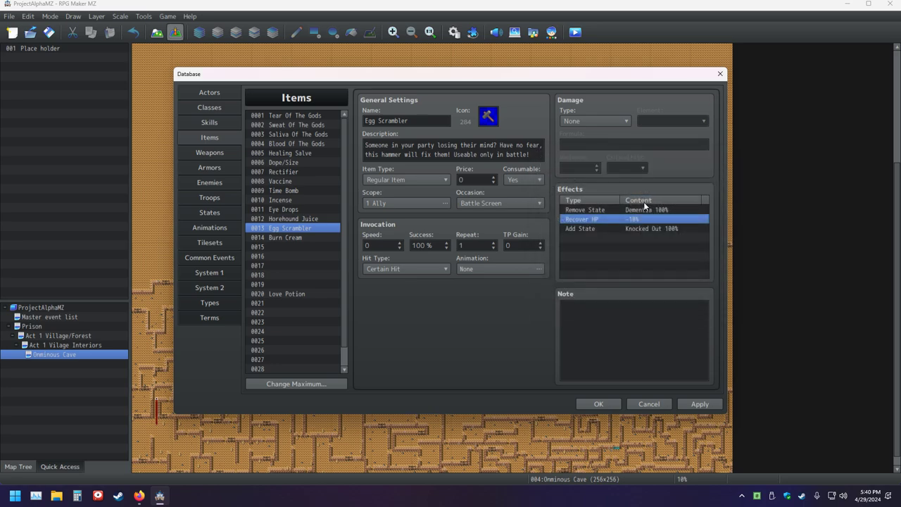
click(596, 404)
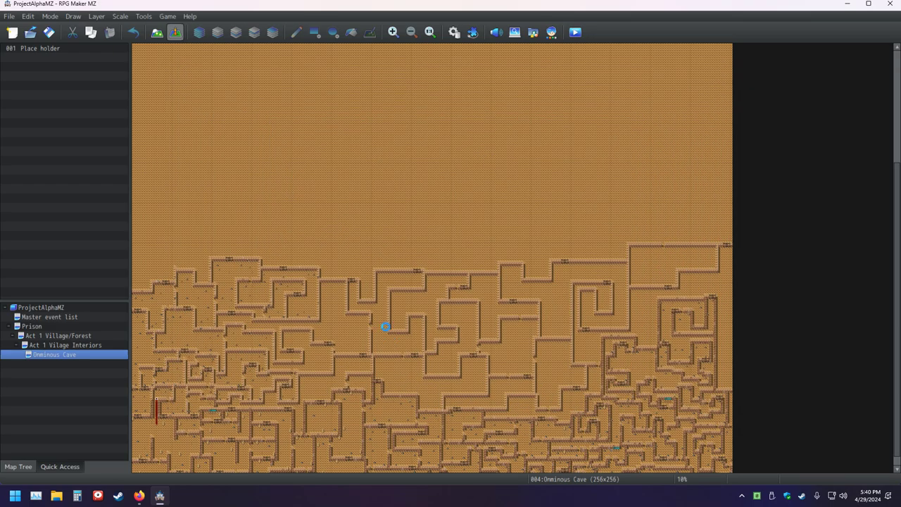
Reopen the database and add a Remove State effect for Scorched to the Burn Cream item.
click(472, 33)
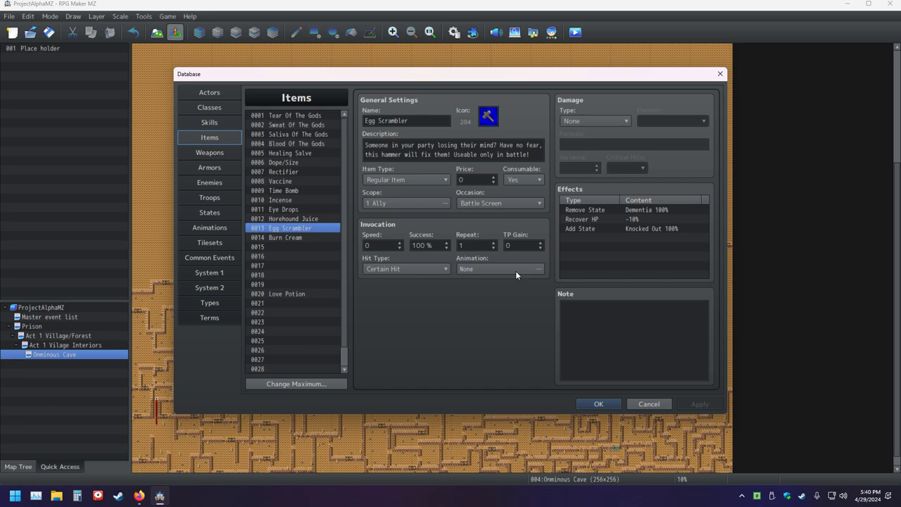
click(613, 221)
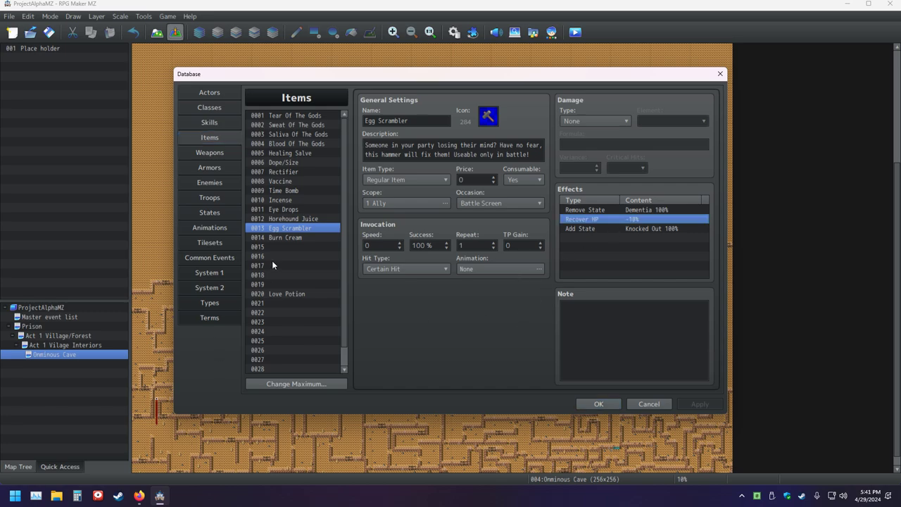
click(287, 237)
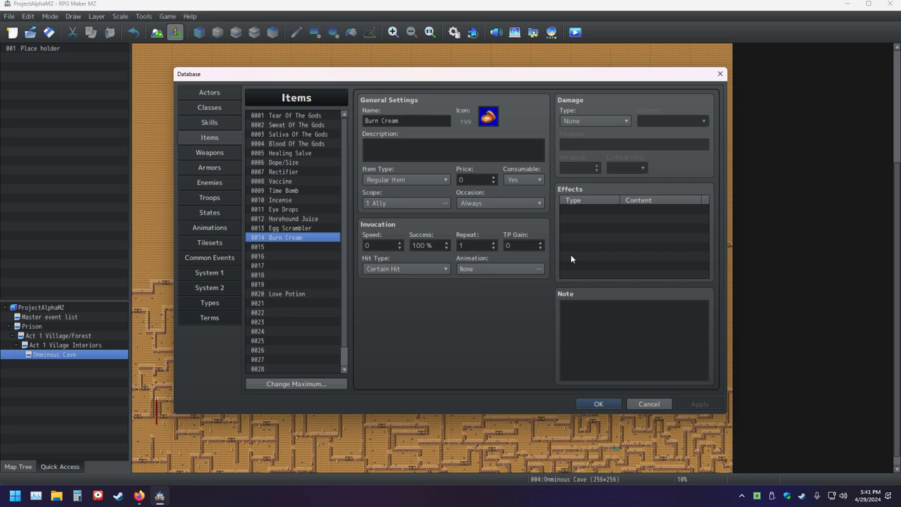
double_click(598, 214)
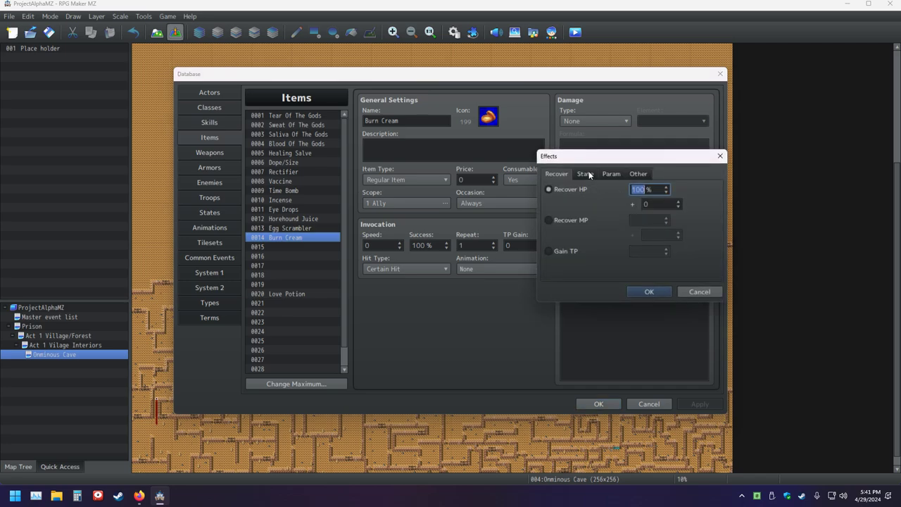
click(588, 174)
click(577, 219)
click(708, 221)
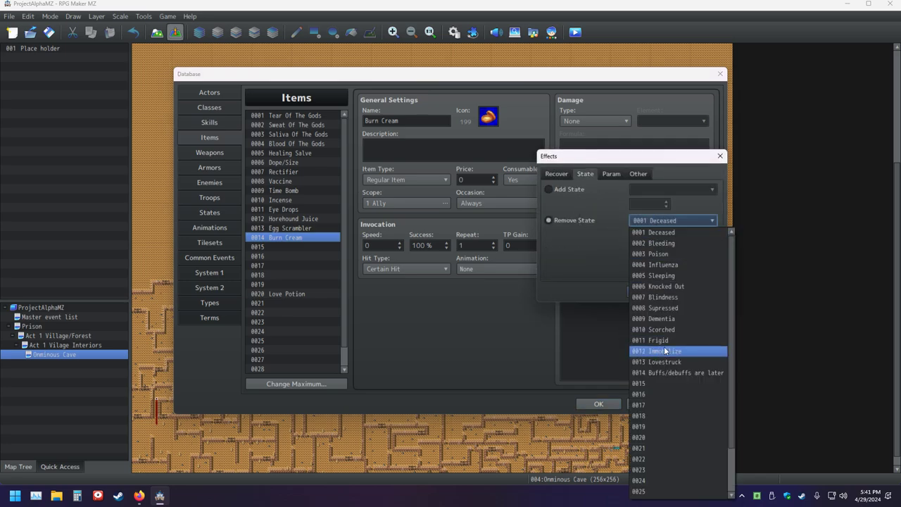
click(658, 328)
click(637, 291)
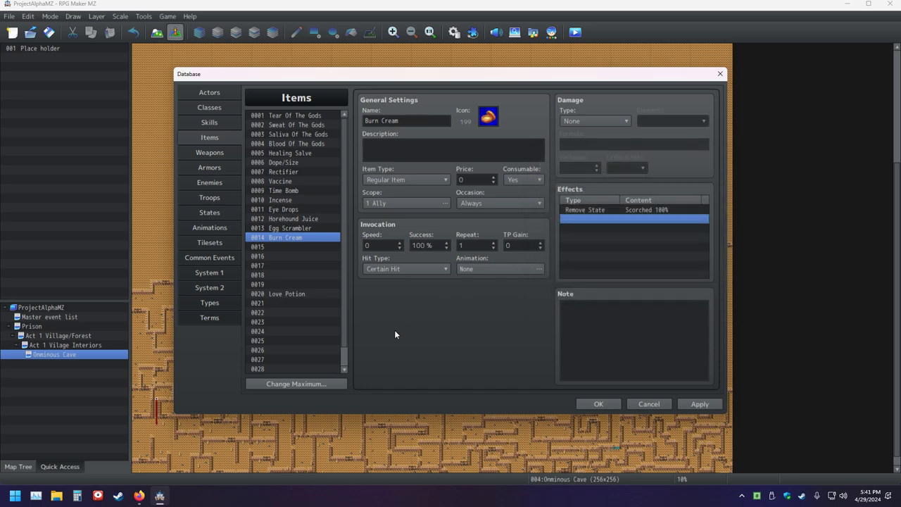
Give the empty item 0015 the white cream icon, icon 198.
click(297, 231)
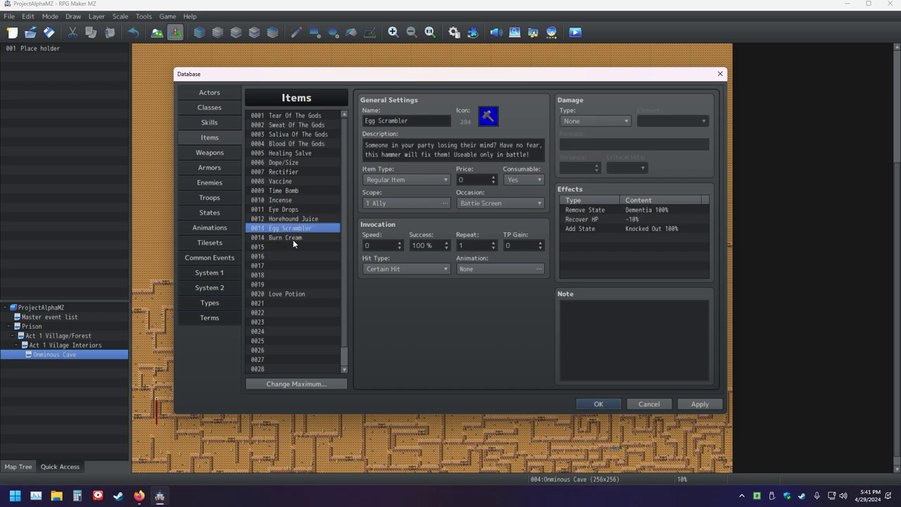
click(293, 240)
scroll(529, 205, down, 1)
click(296, 249)
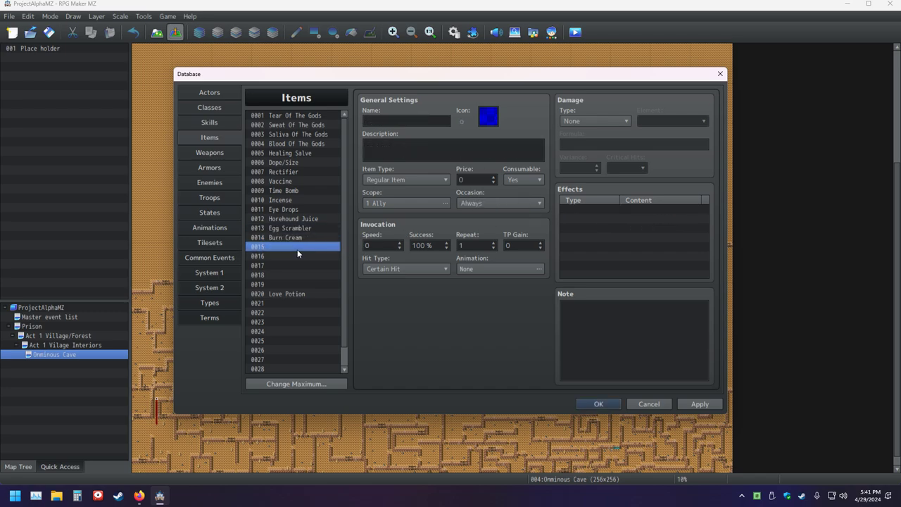
click(493, 117)
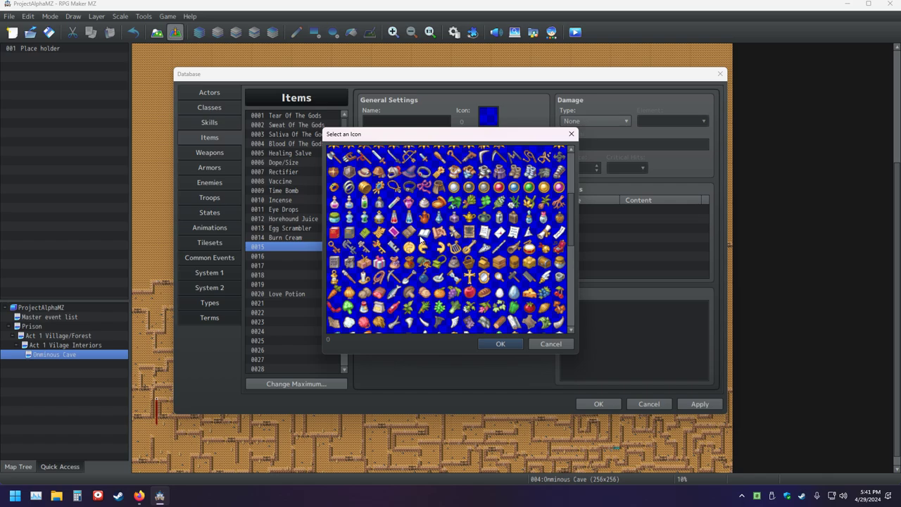
double_click(425, 202)
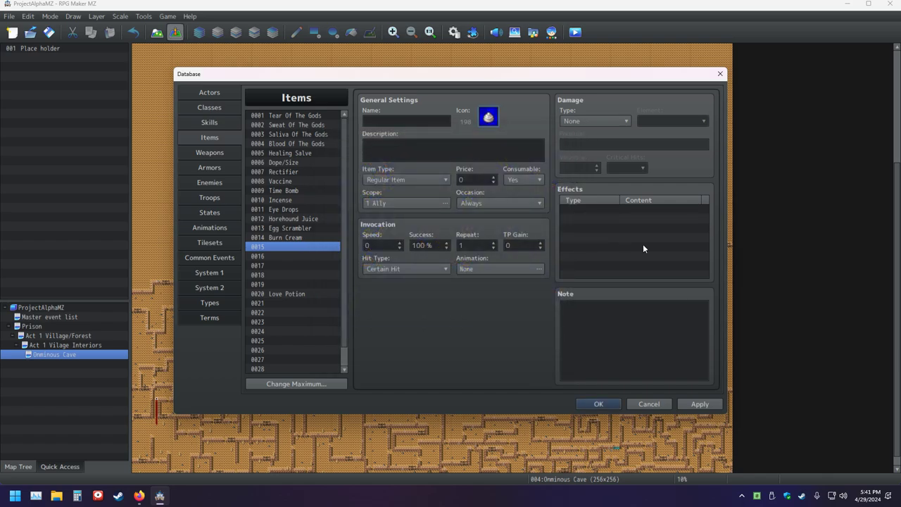
Add a Remove State effect for Frigid at 100% to item 0015.
double_click(608, 210)
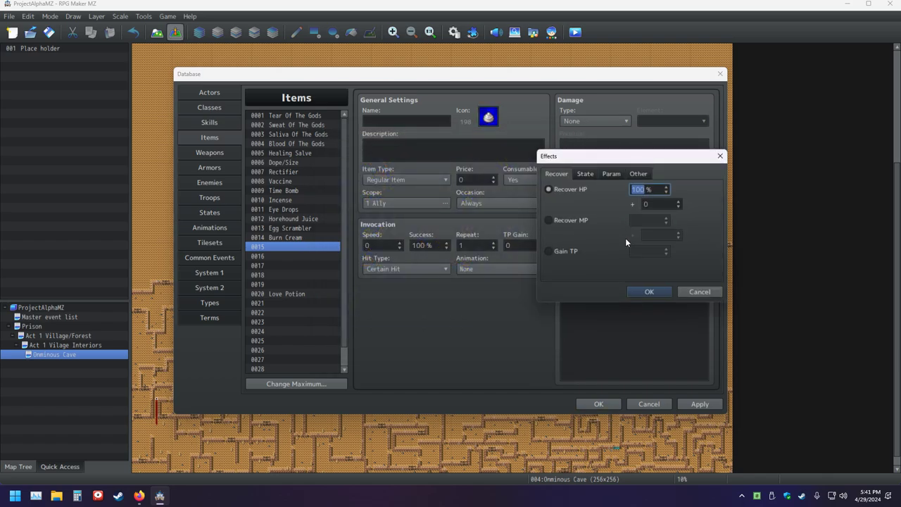
click(585, 173)
click(574, 220)
click(680, 220)
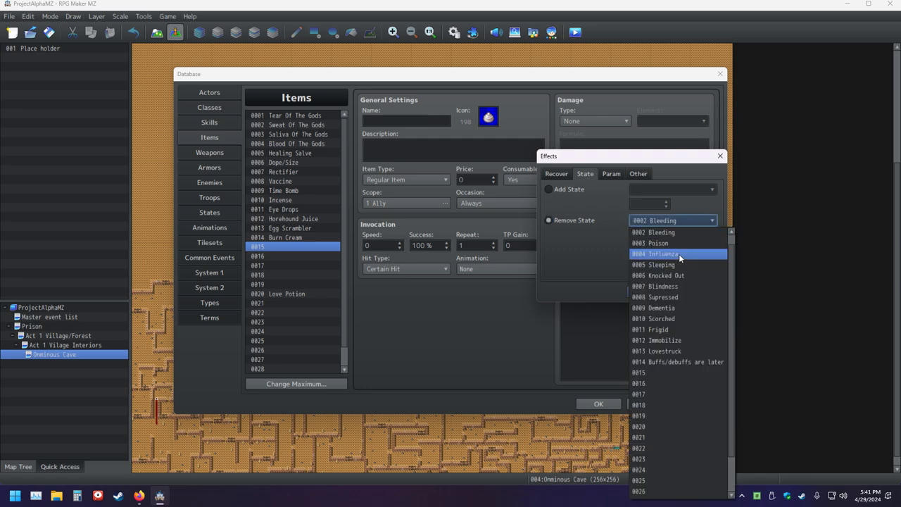
click(667, 330)
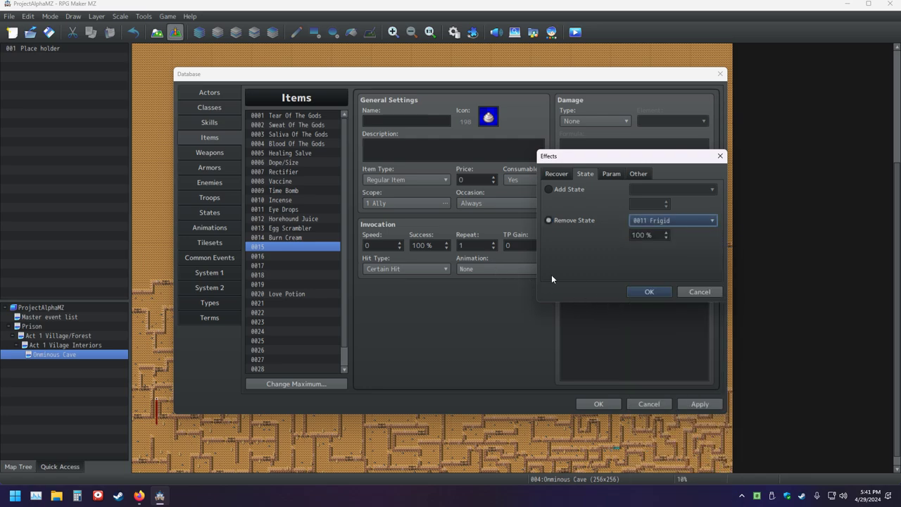
click(646, 291)
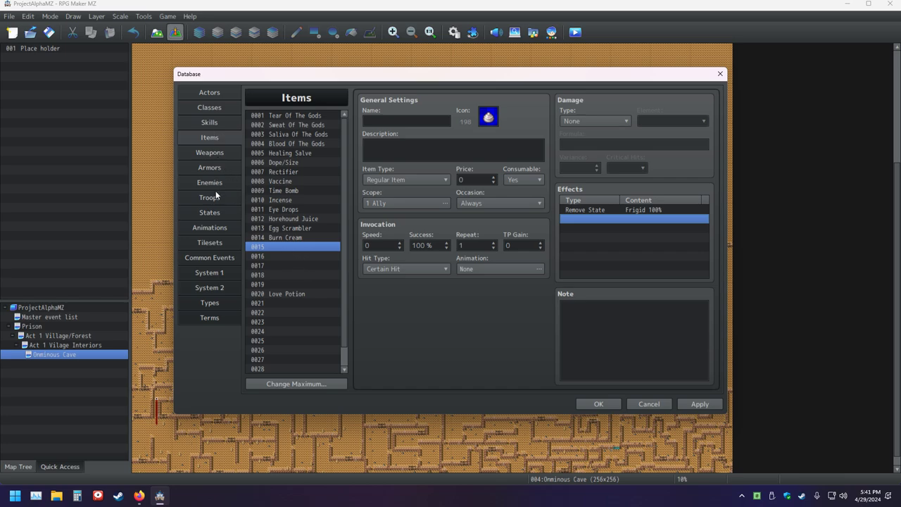
Review the Immobilize, Lovestruck and buffs/debuffs placeholder states, and return to the items list.
click(211, 212)
click(294, 219)
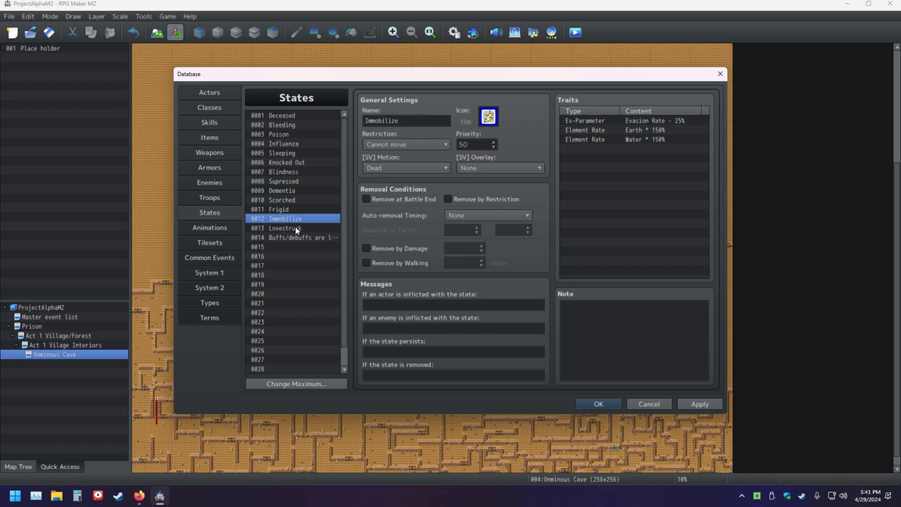
click(295, 226)
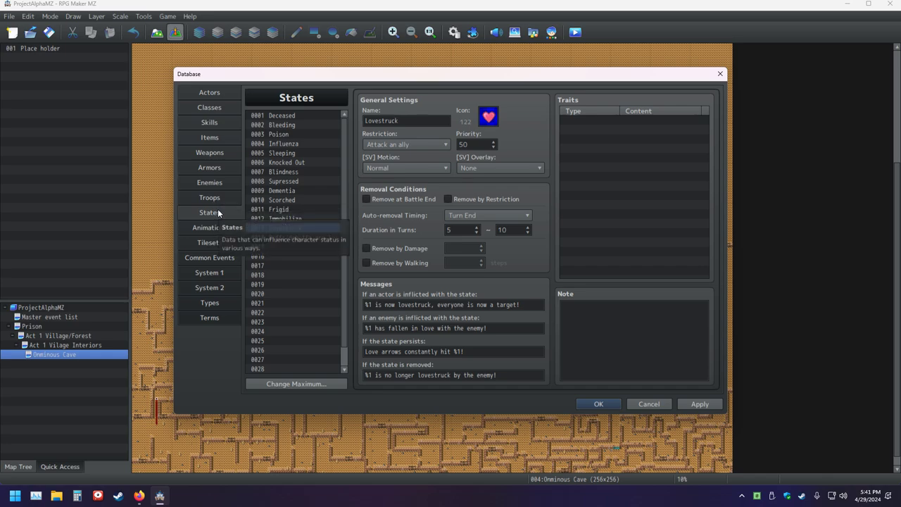
click(210, 137)
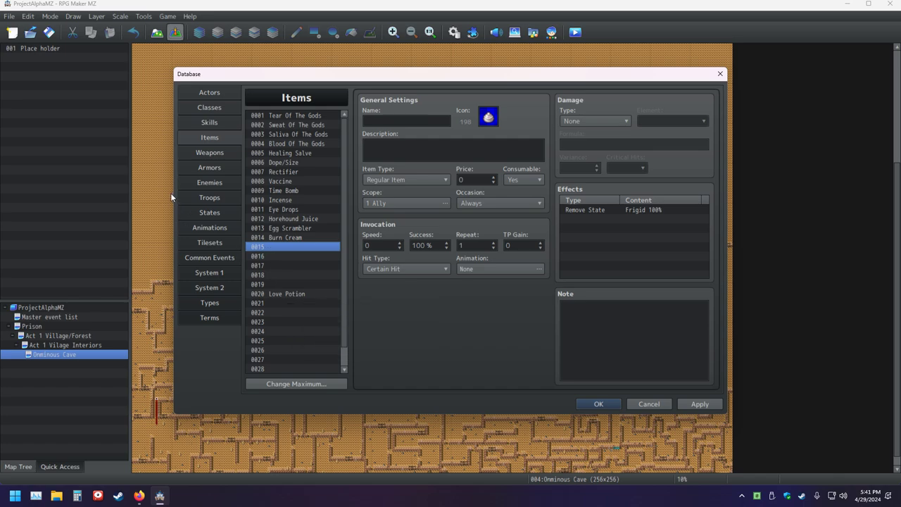
click(209, 213)
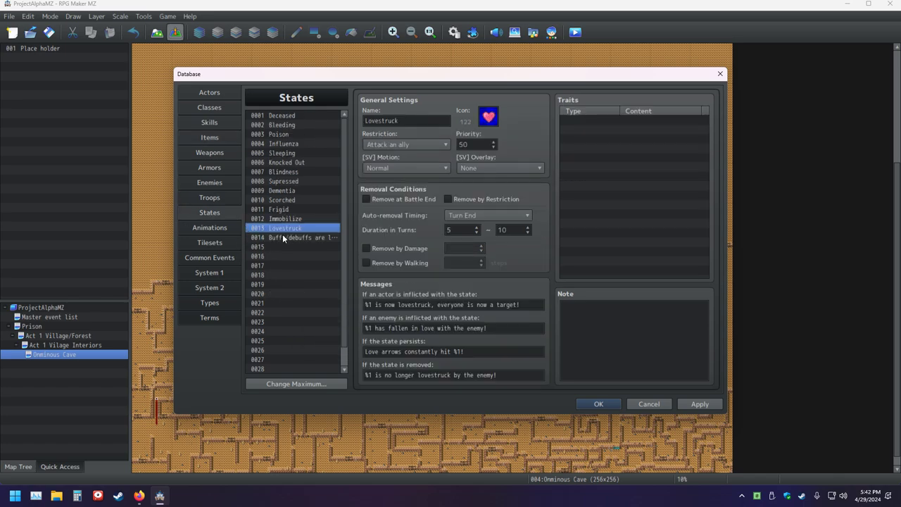
click(282, 237)
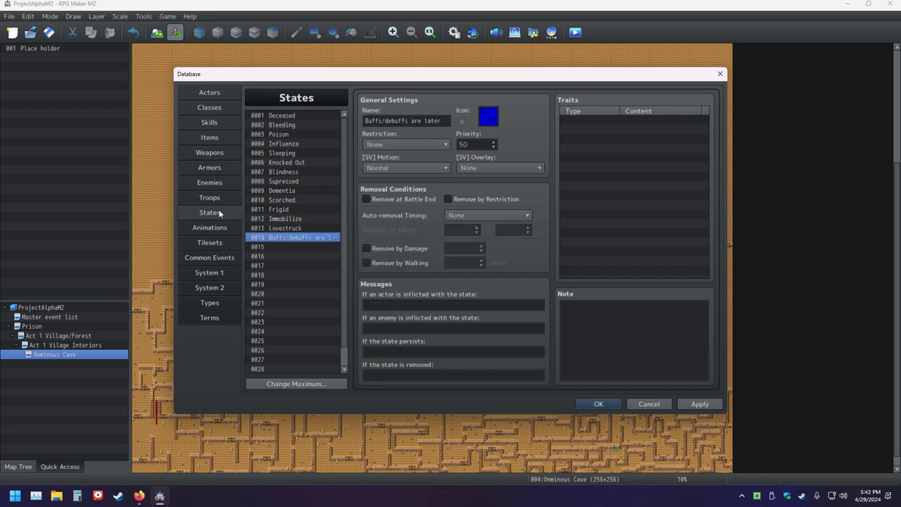
click(212, 123)
click(212, 138)
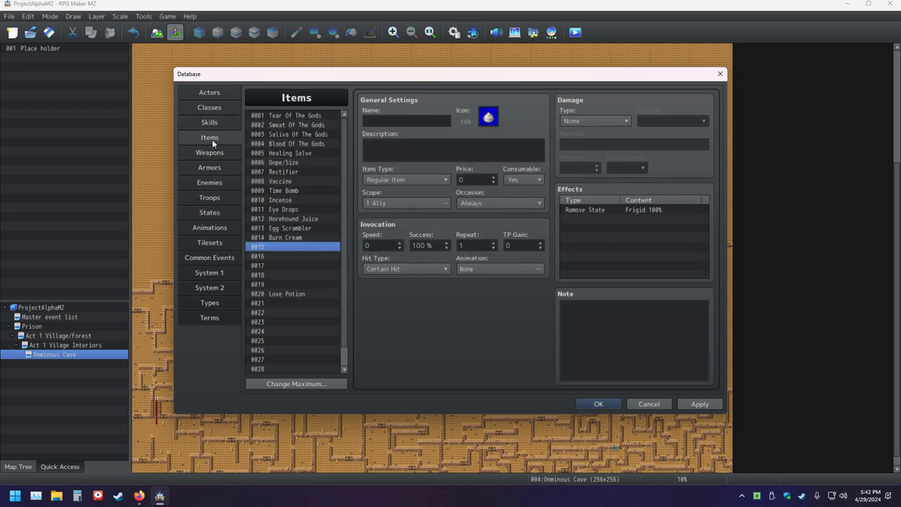
Copy the Love Potion item from slot 0020 into the empty slot 0016.
click(285, 293)
right_click(287, 295)
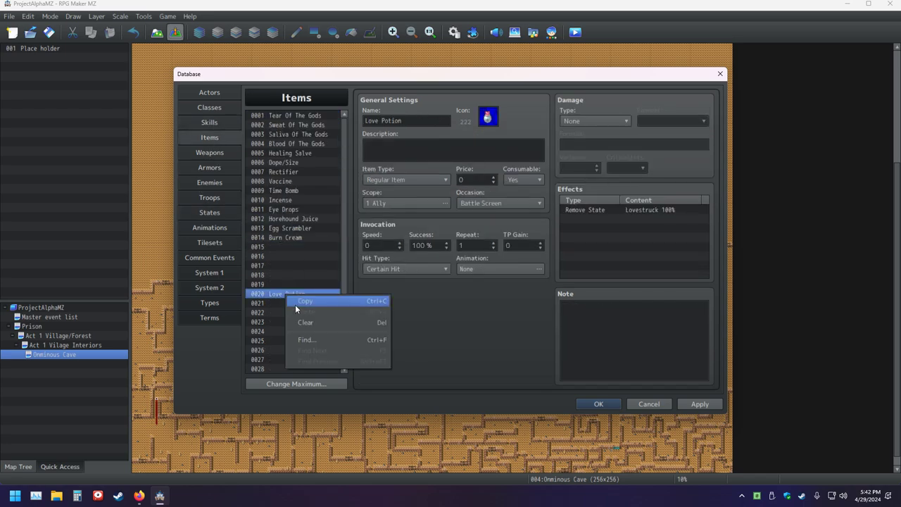
click(289, 286)
click(277, 250)
click(279, 256)
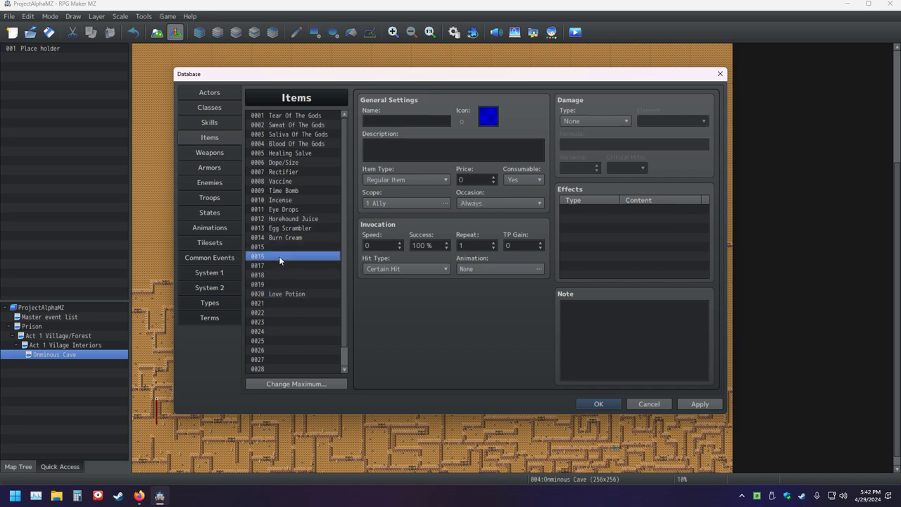
right_click(279, 256)
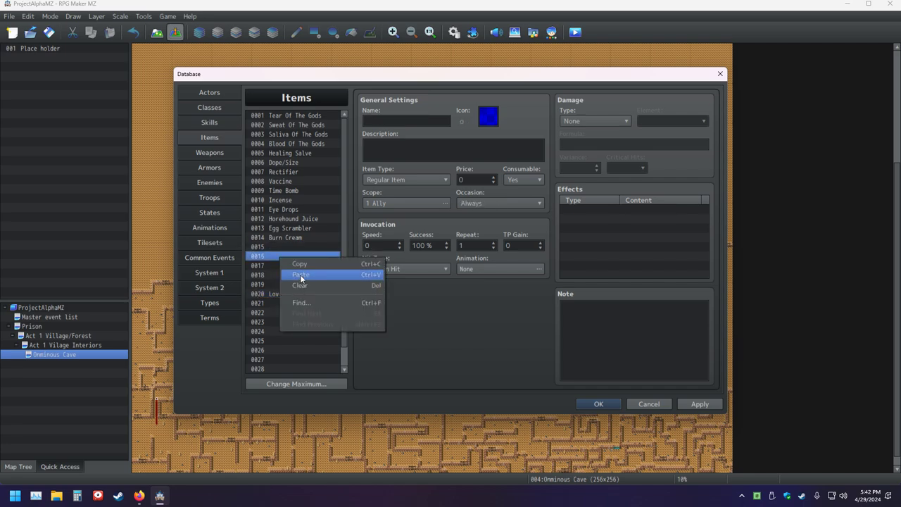
click(301, 274)
Clear the Love Potion copy from slot 0016.
click(290, 294)
right_click(290, 295)
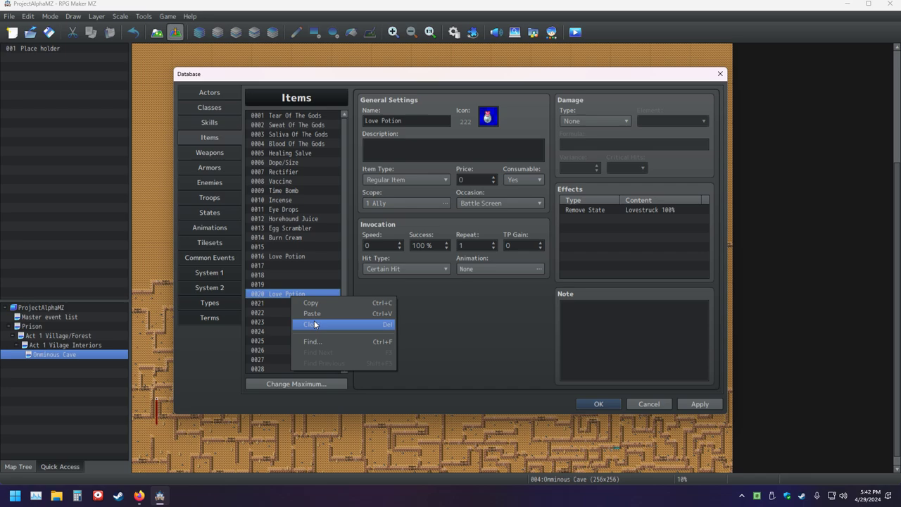
click(285, 255)
right_click(285, 255)
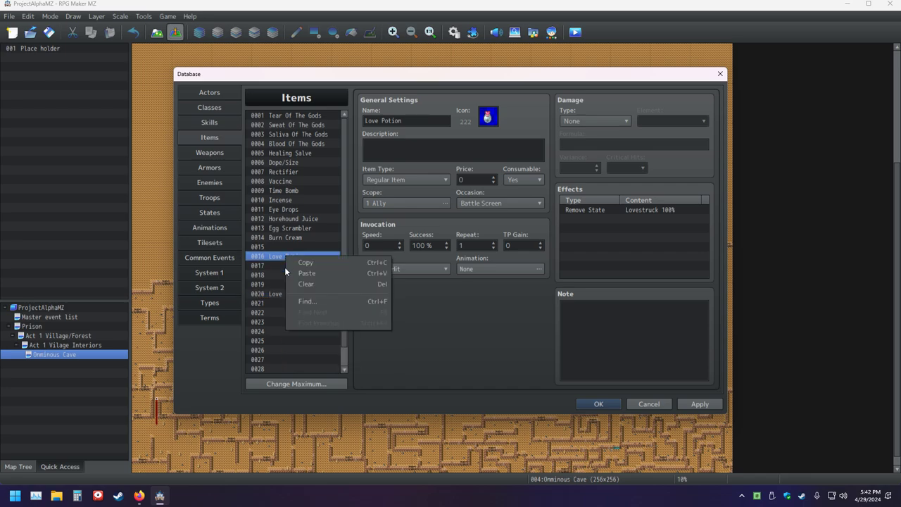
click(316, 283)
Move the Love Potion item to slot 0017 by copying it there and clearing slot 0020.
right_click(301, 295)
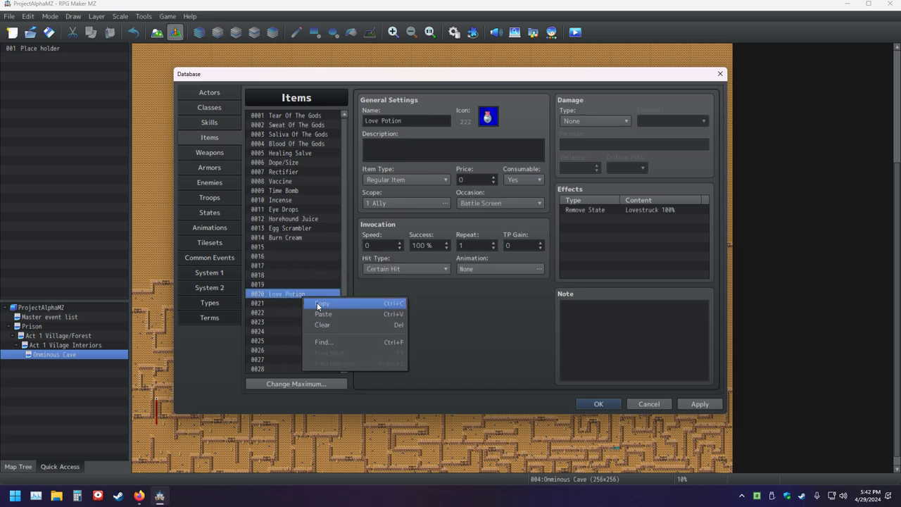
click(317, 301)
click(277, 247)
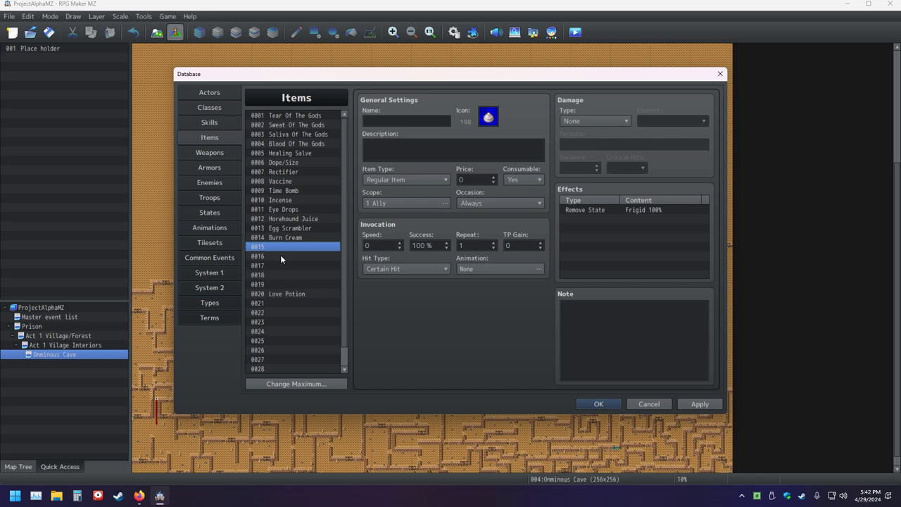
click(281, 257)
click(285, 266)
right_click(286, 266)
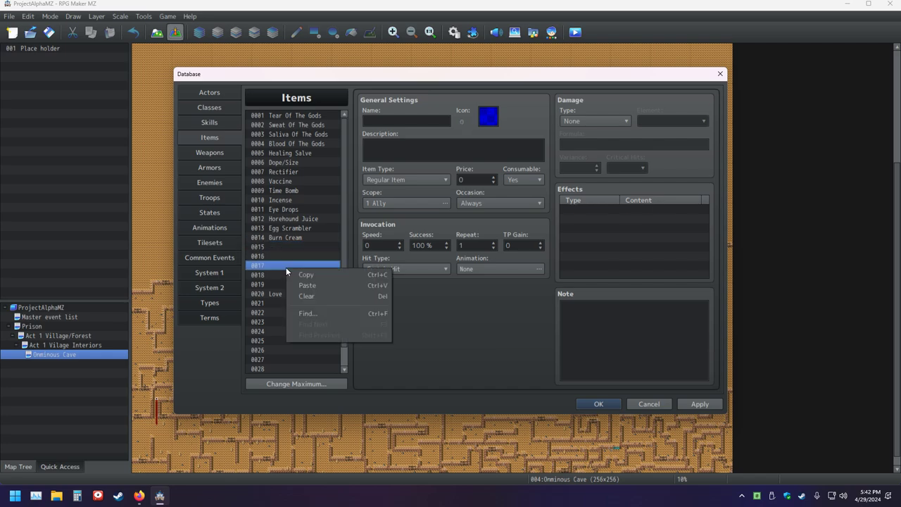
click(316, 287)
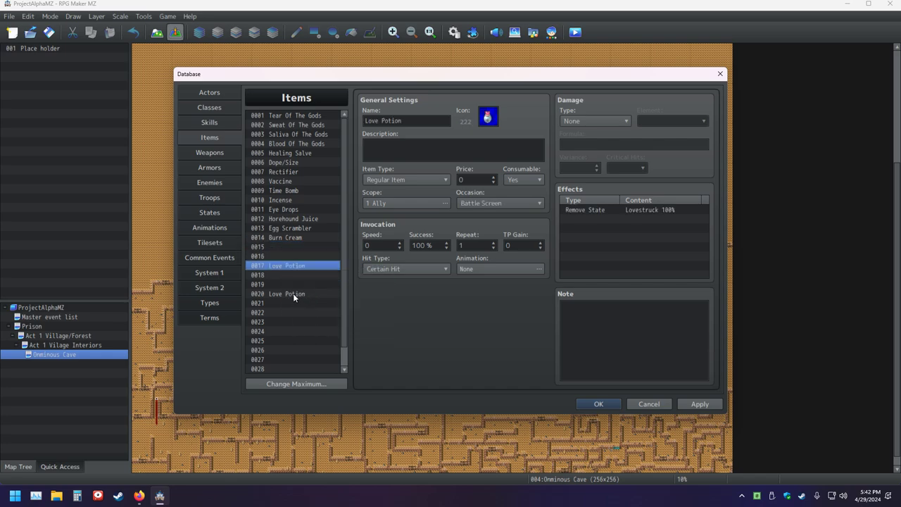
right_click(292, 293)
click(312, 325)
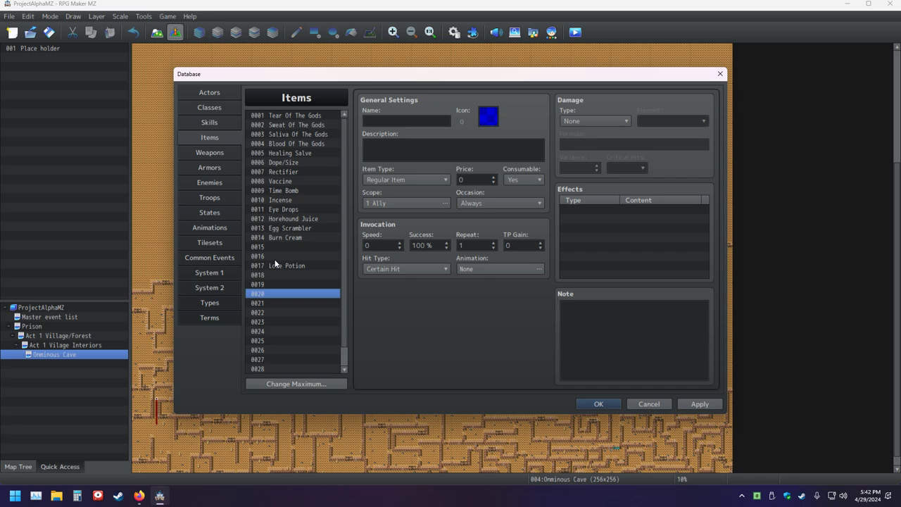
Select item 0015 and look over the selectable icons, keeping its current icon.
click(275, 246)
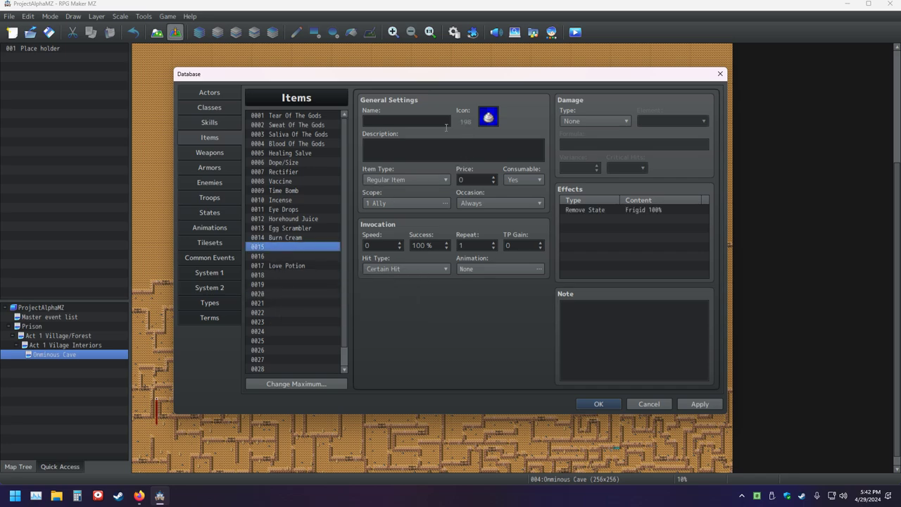
click(402, 124)
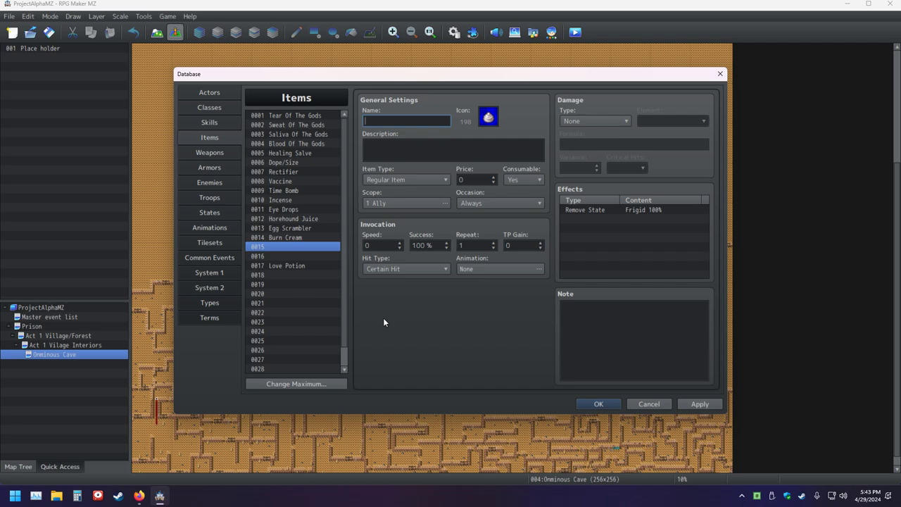
double_click(488, 118)
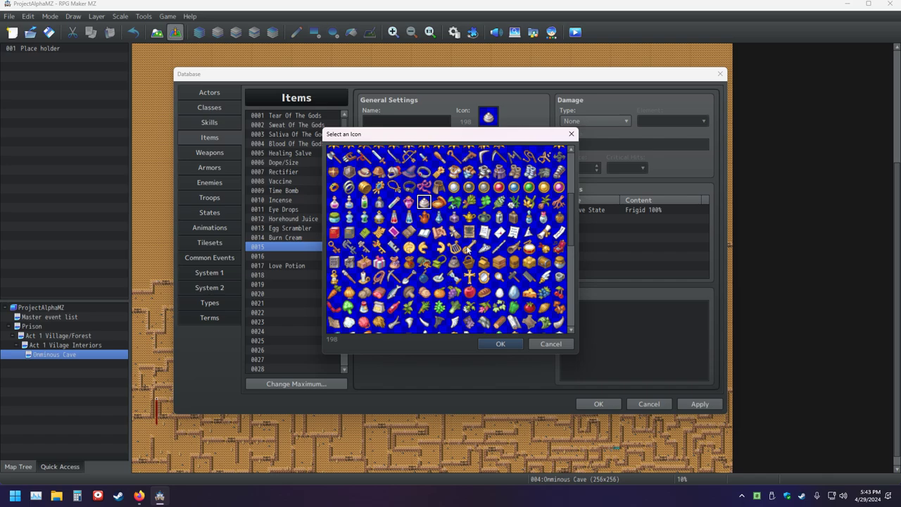
click(571, 134)
click(432, 123)
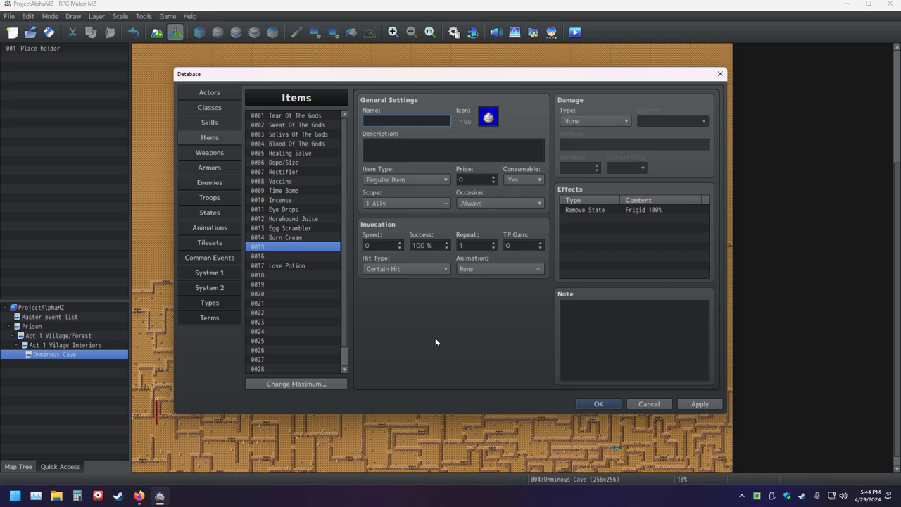
Switch to Firefox and search Bing for "medicine to cure frostbite".
click(138, 496)
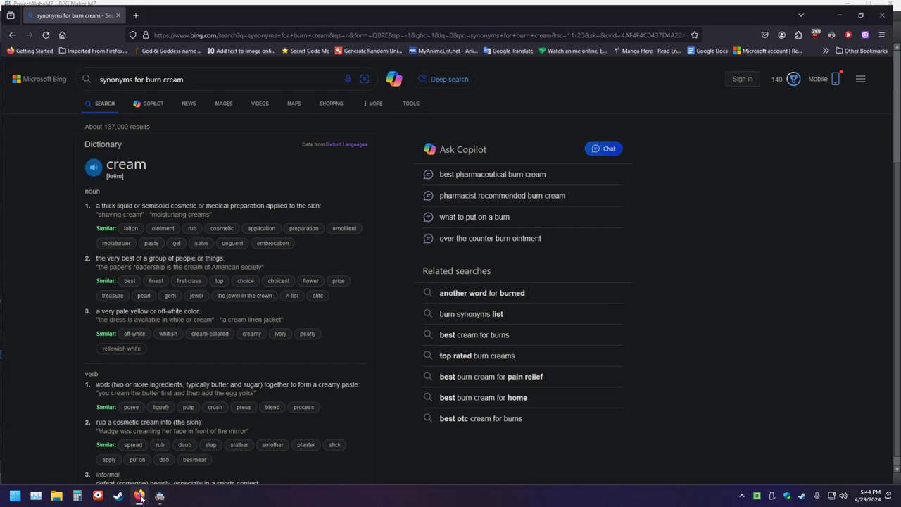
click(187, 76)
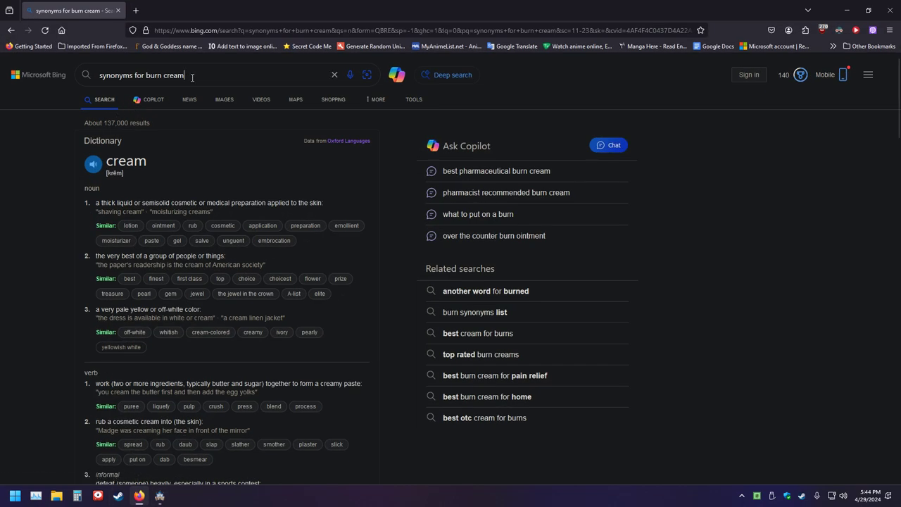
drag(186, 75, 93, 85)
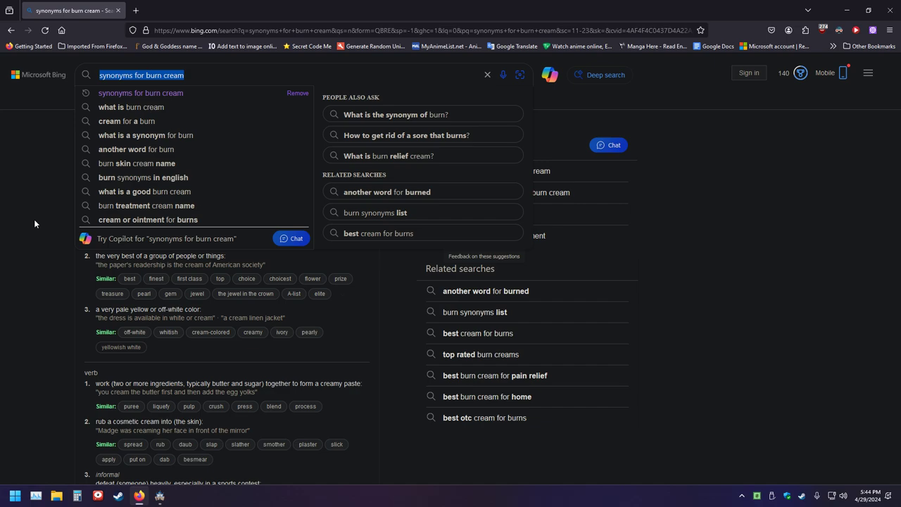
text(w)
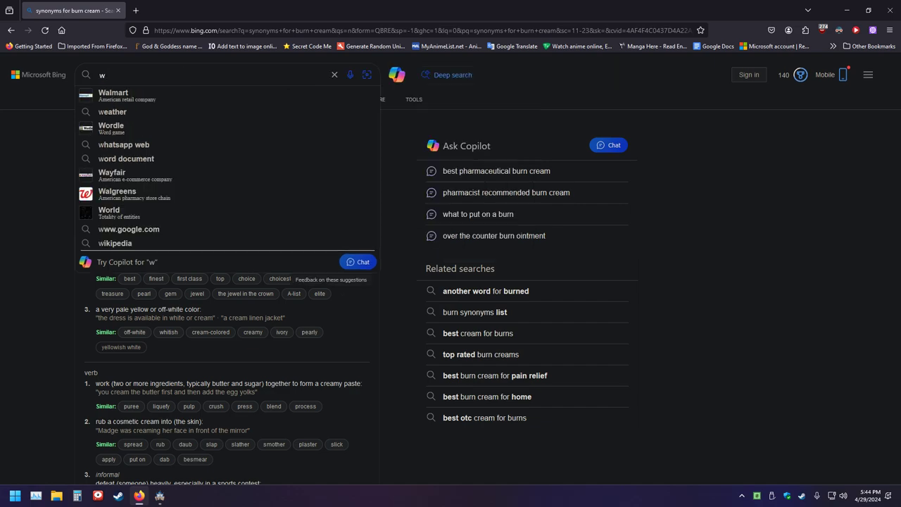
key(BackSpace)
text(medicin)
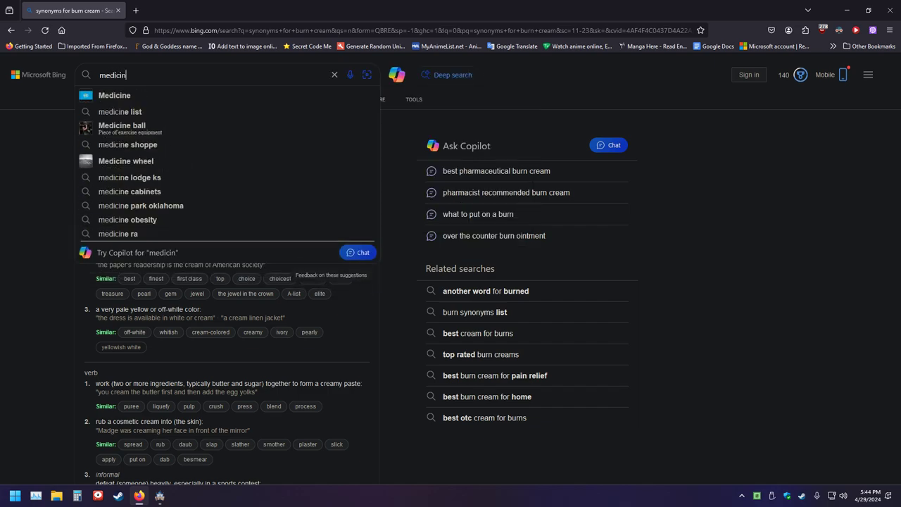
text(e to cure)
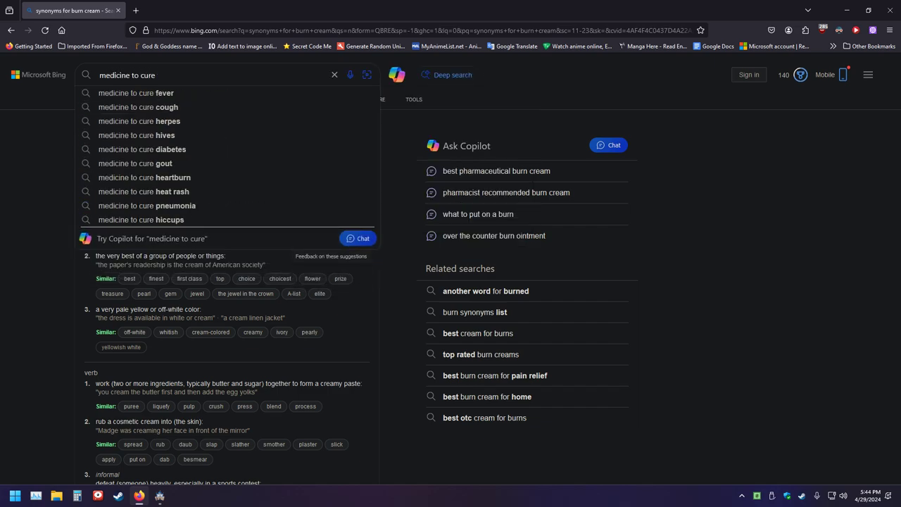
text( frostbite)
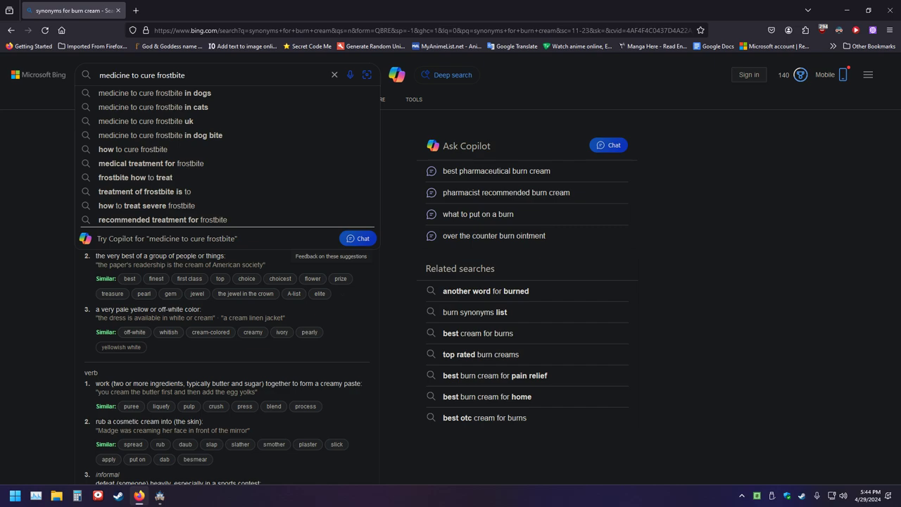
key(Return)
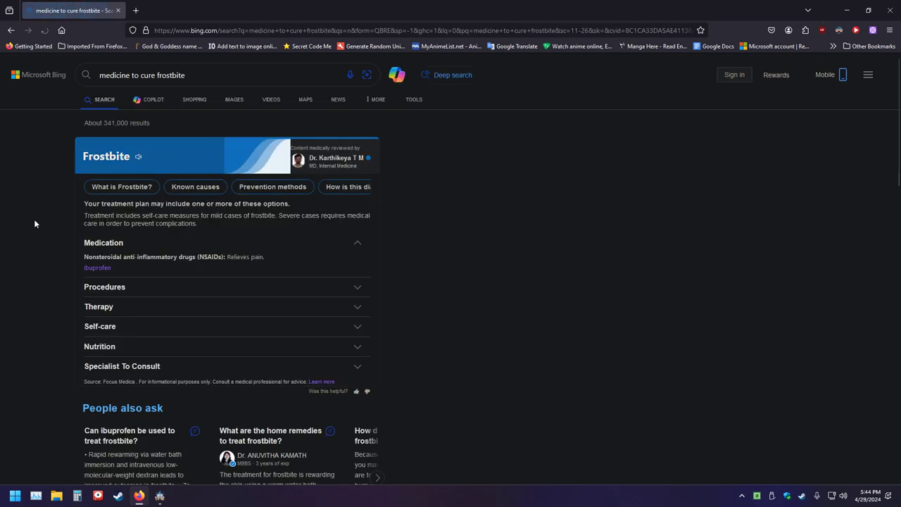
Look through the frostbite treatment results for a cure name, and close the browser to return to the database.
scroll(46, 206, down, 3)
scroll(46, 210, down, 1)
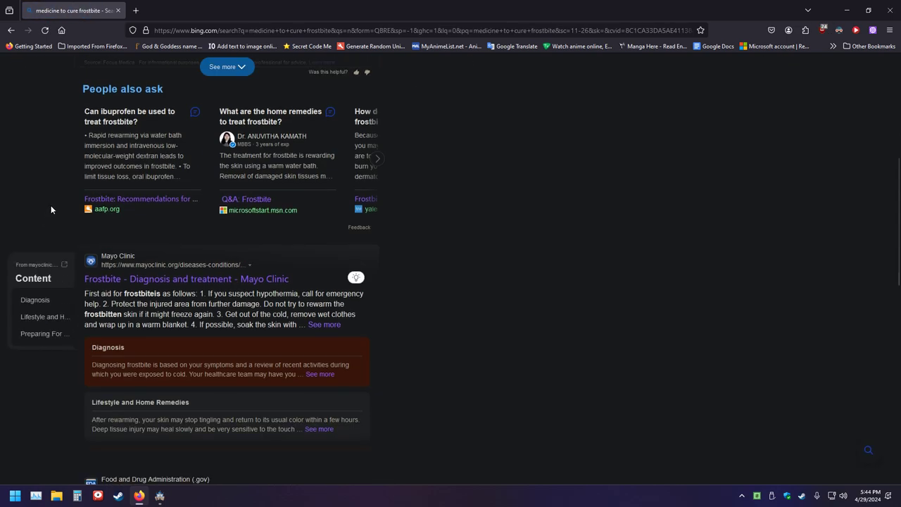
scroll(42, 184, down, 5)
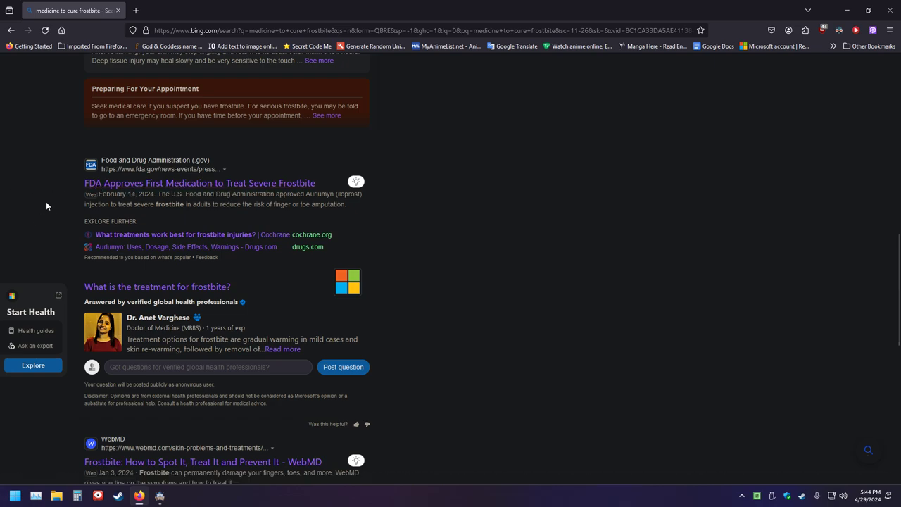
key(Home)
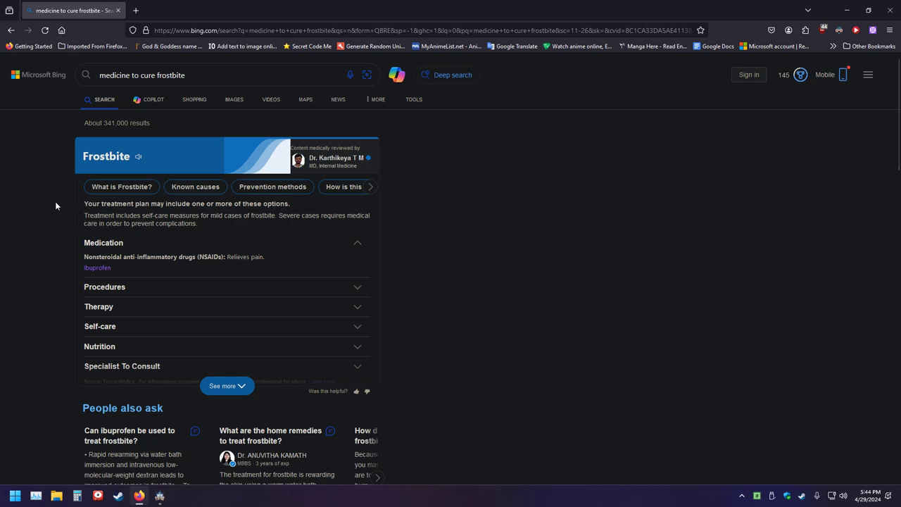
click(889, 12)
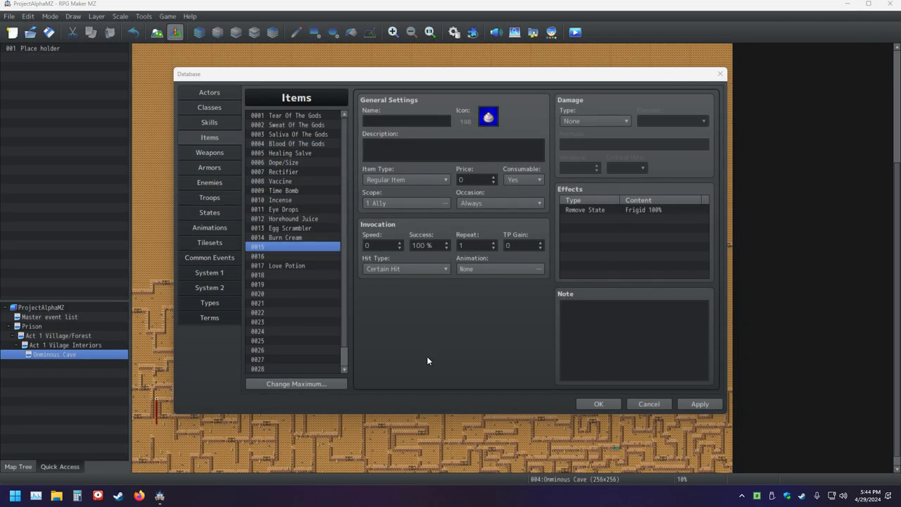
Browse the selectable icons for item 0015 for a suitable Frigid cure, keeping its current icon.
click(405, 121)
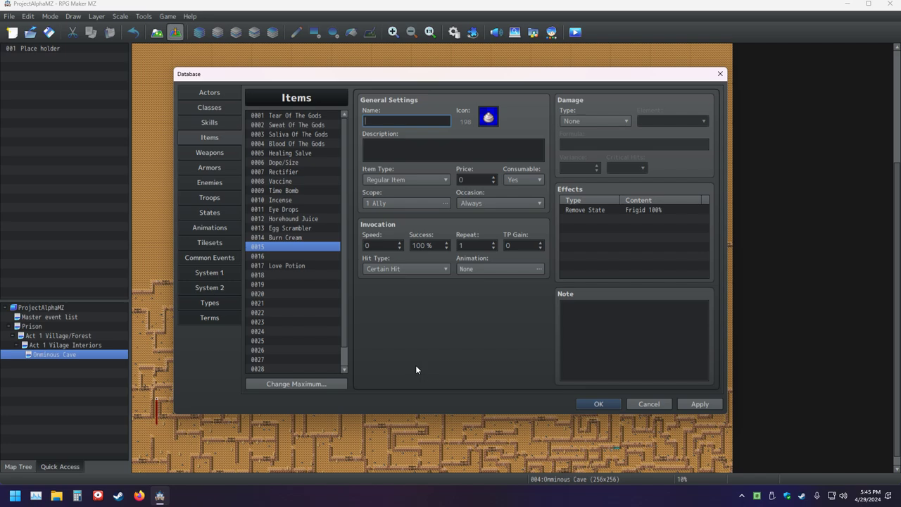
double_click(488, 118)
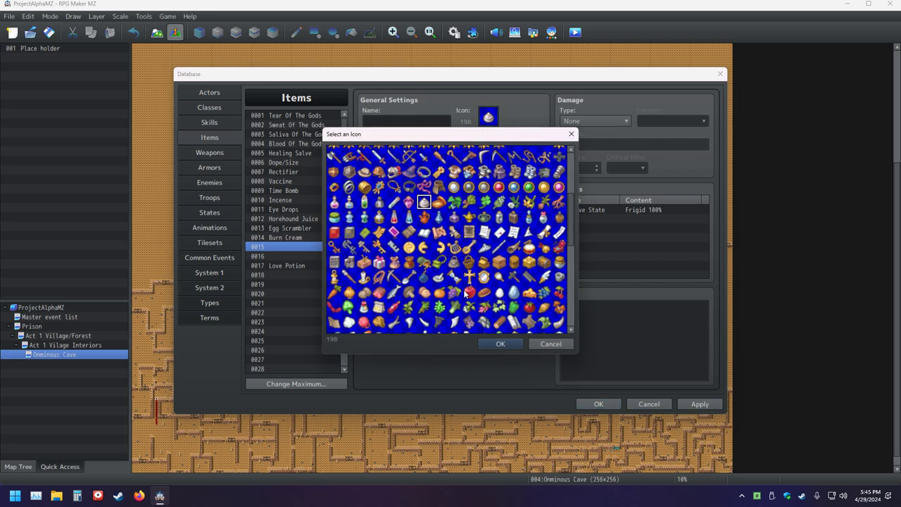
scroll(465, 257, down, 1)
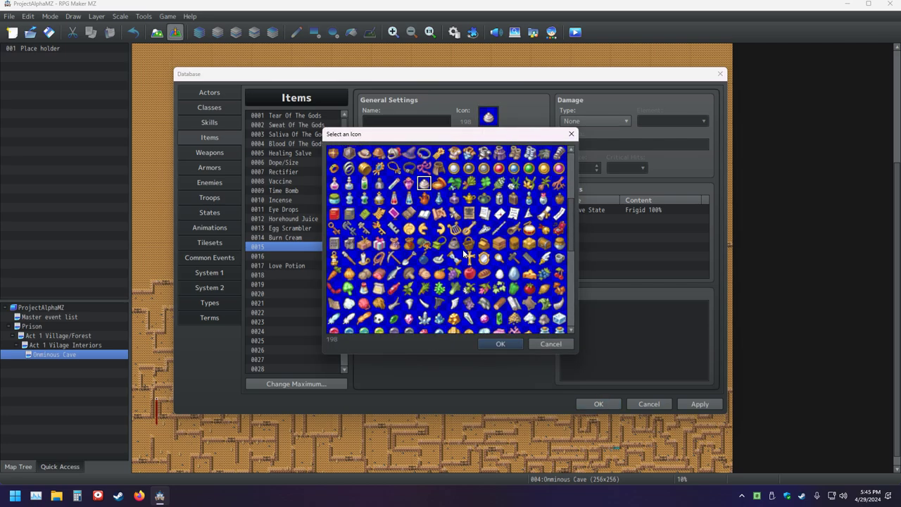
scroll(461, 251, down, 9)
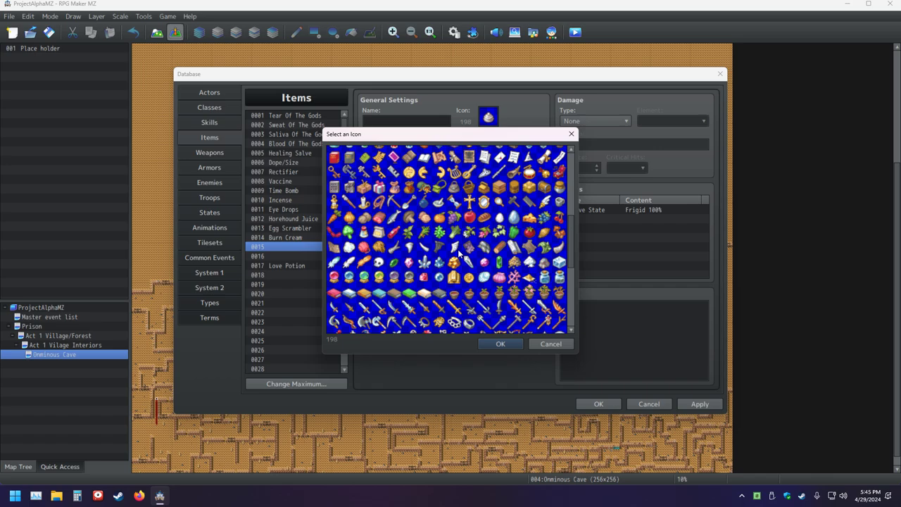
scroll(458, 254, up, 10)
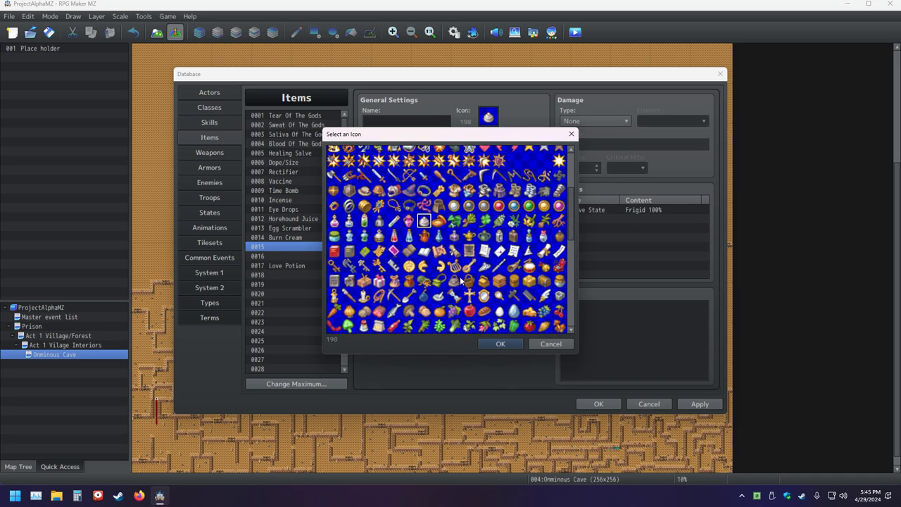
scroll(457, 278, up, 3)
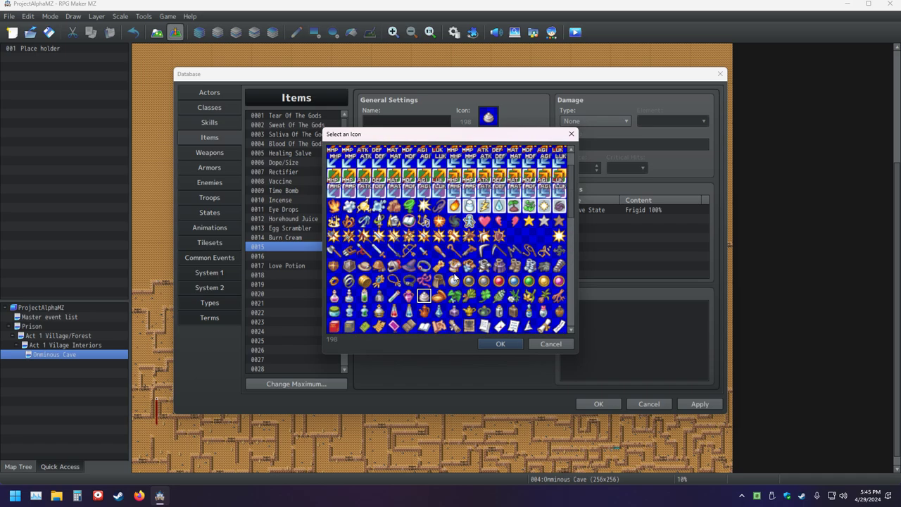
scroll(453, 274, down, 8)
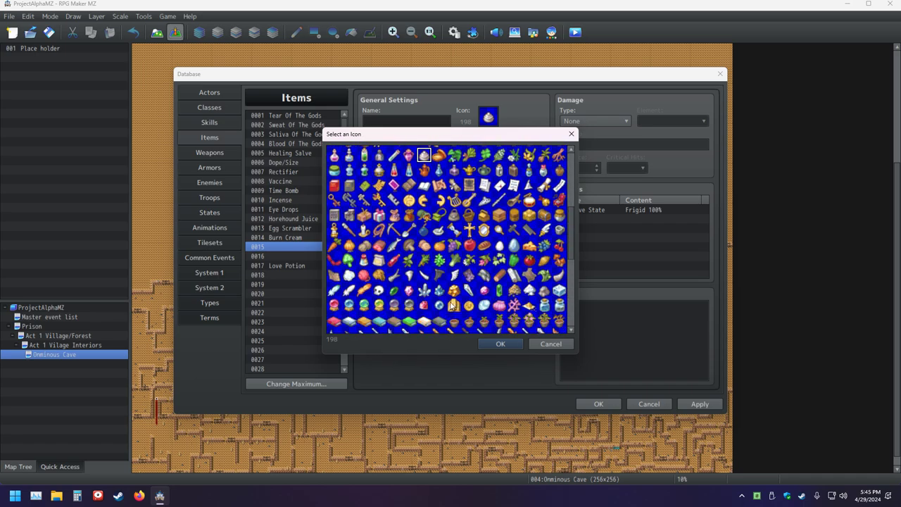
scroll(456, 301, down, 5)
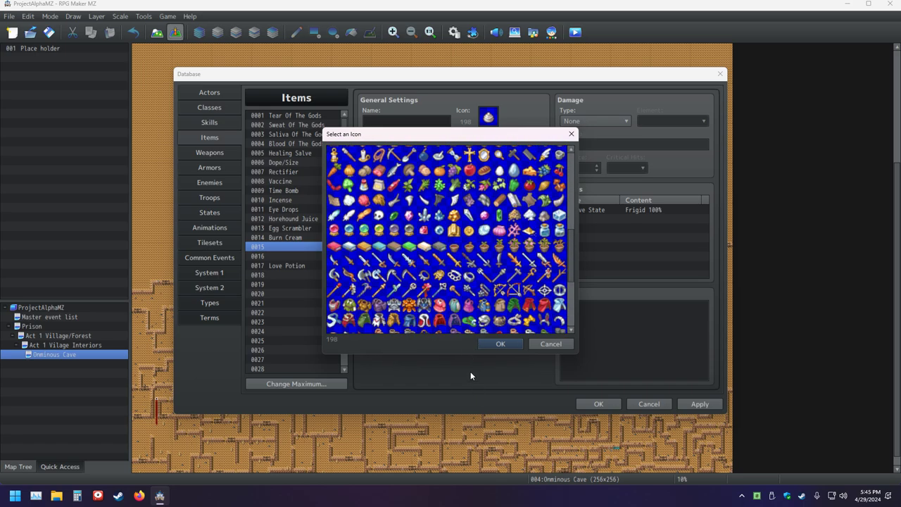
scroll(463, 313, down, 3)
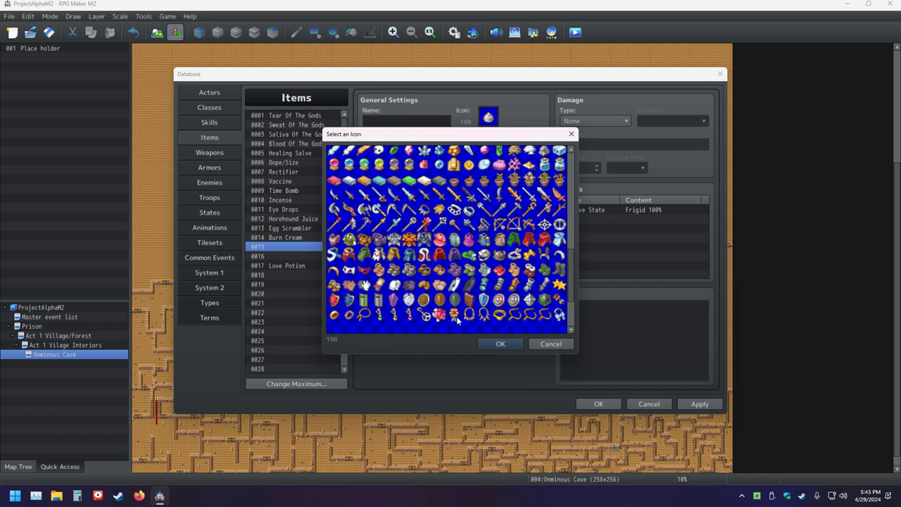
scroll(458, 320, up, 6)
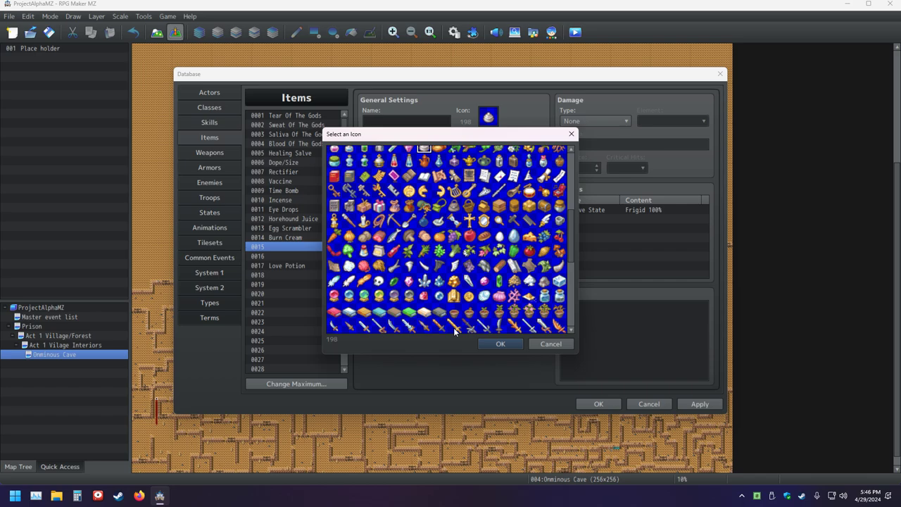
scroll(458, 303, up, 2)
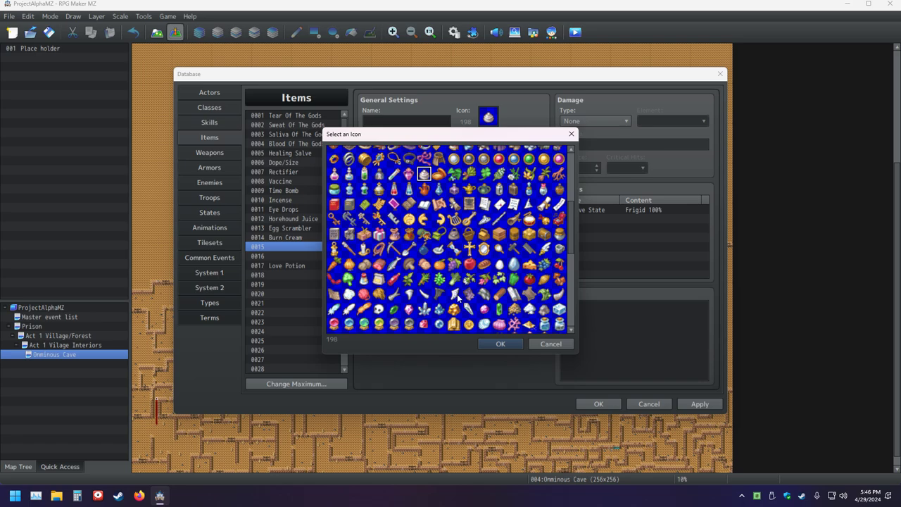
scroll(461, 274, up, 1)
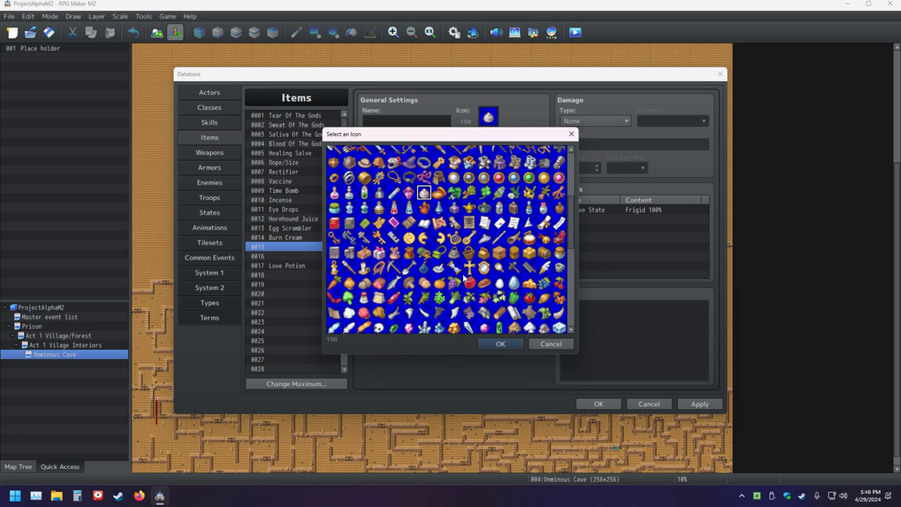
click(500, 343)
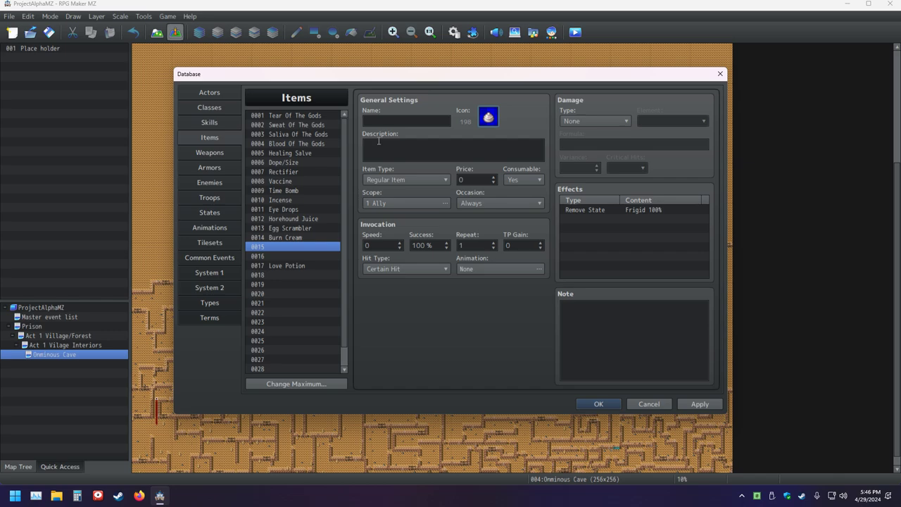
click(396, 120)
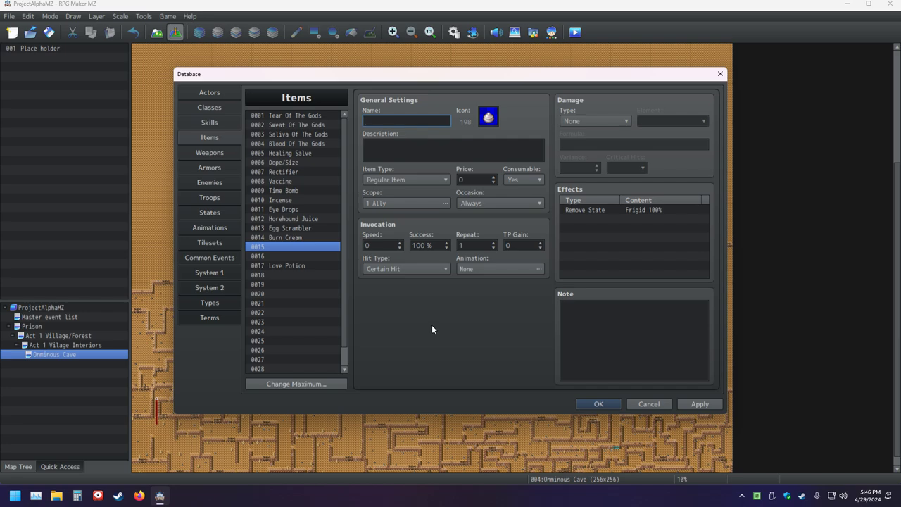
Switch to Firefox, try opening Gemini, load YouTube in another tab, close the Gemini tab, and return to the RPG Maker MZ database.
click(138, 496)
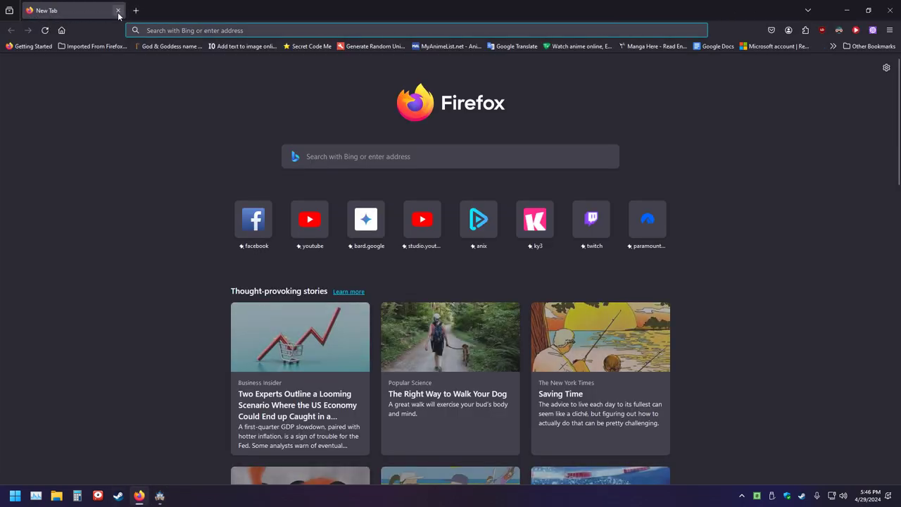
click(387, 241)
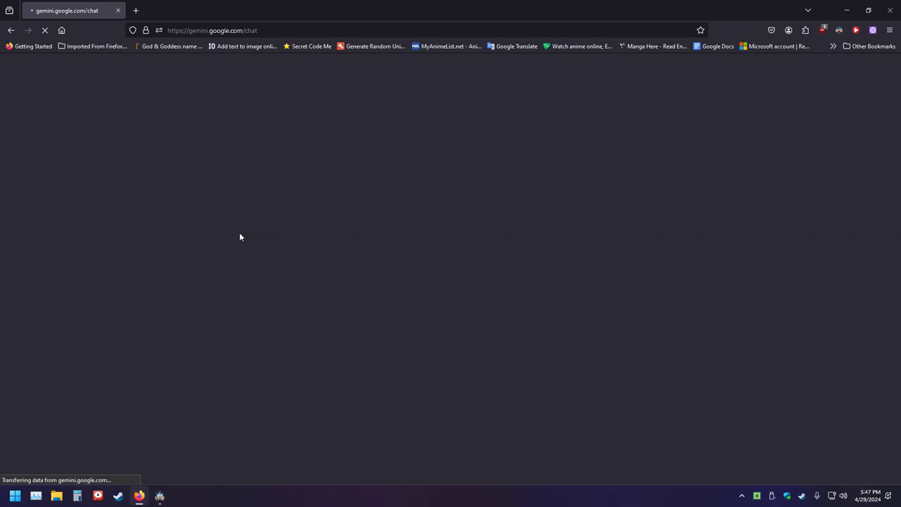
click(136, 10)
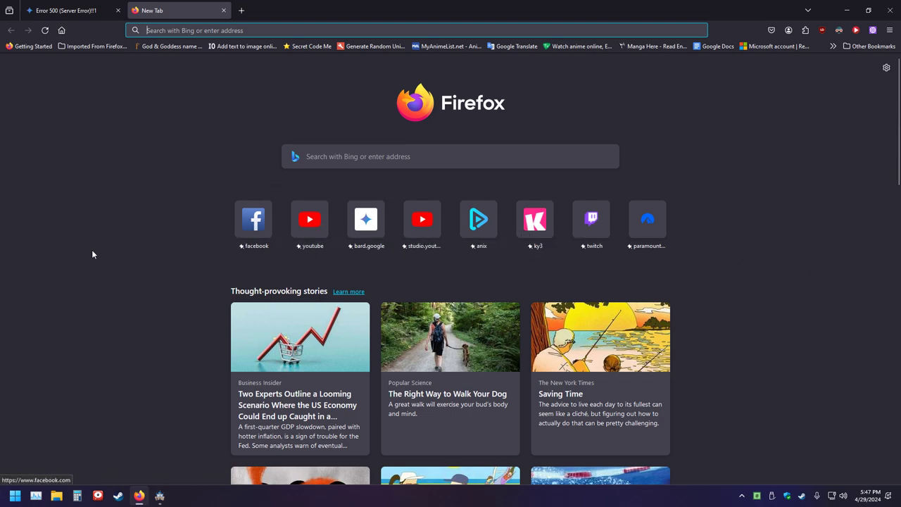
click(308, 240)
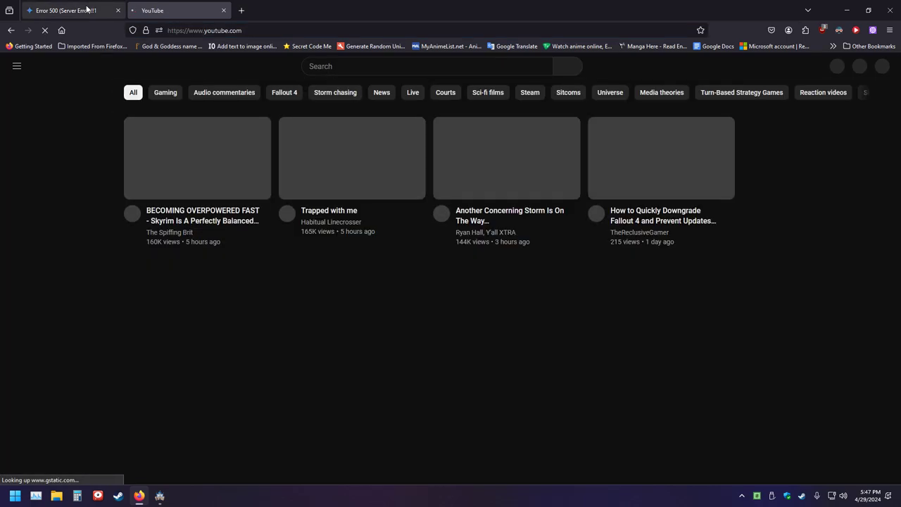
click(109, 15)
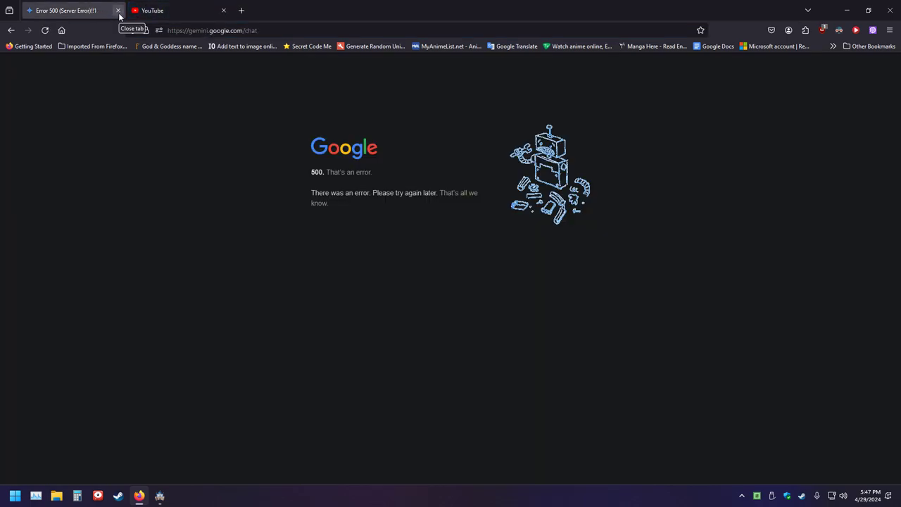
click(118, 11)
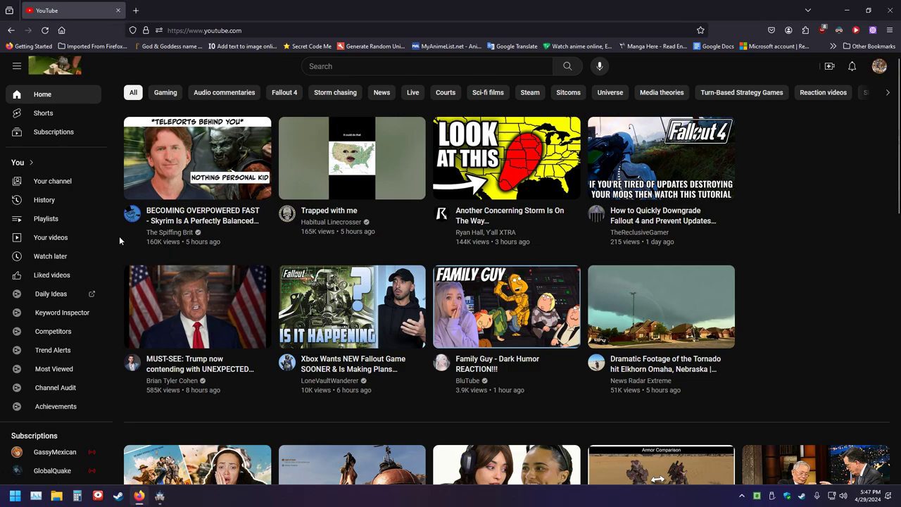
key(alt+Tab)
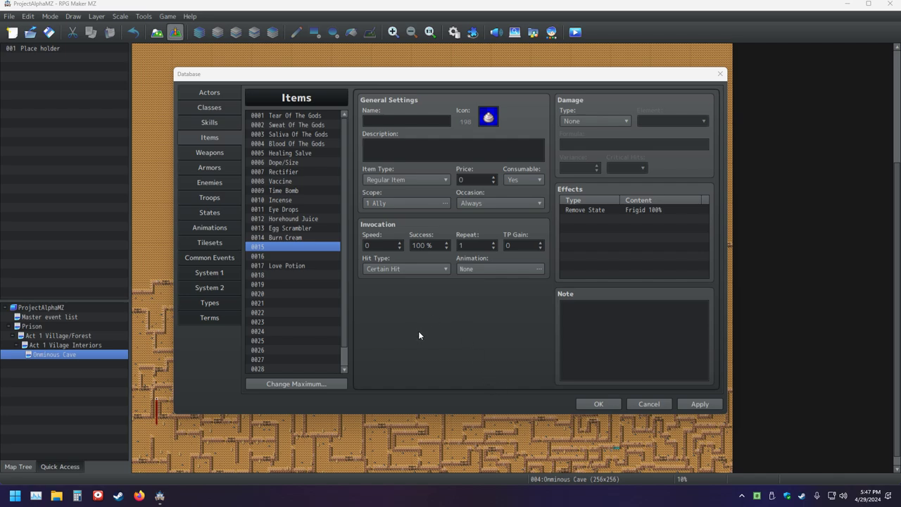
Give item 0015 the candle icon 274 and name it Candle.
click(411, 122)
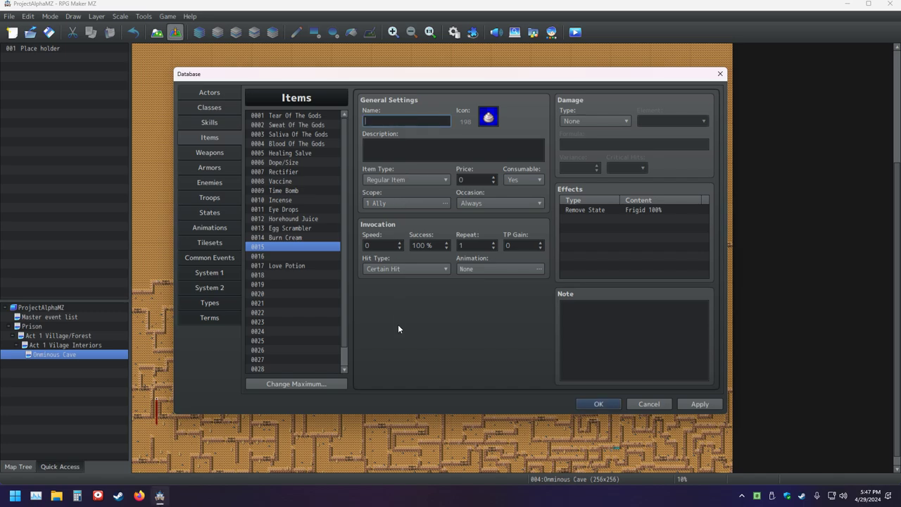
click(487, 116)
click(364, 268)
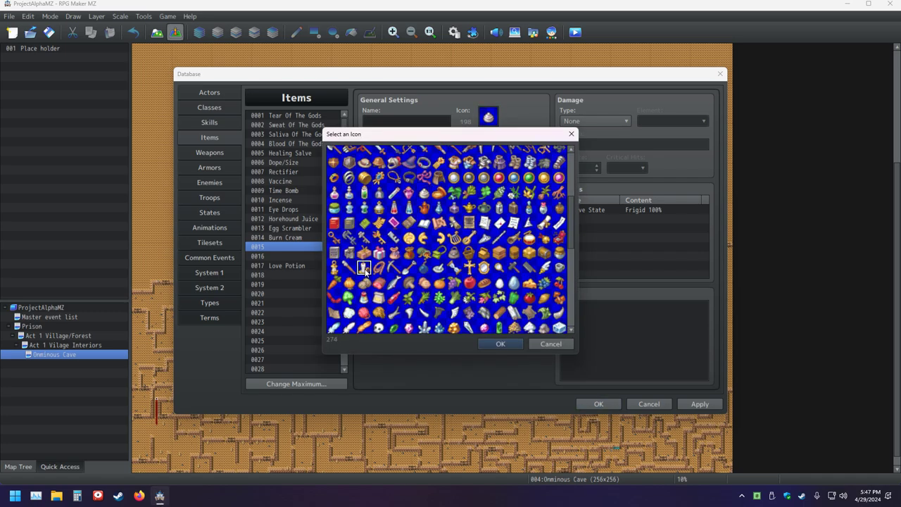
double_click(364, 268)
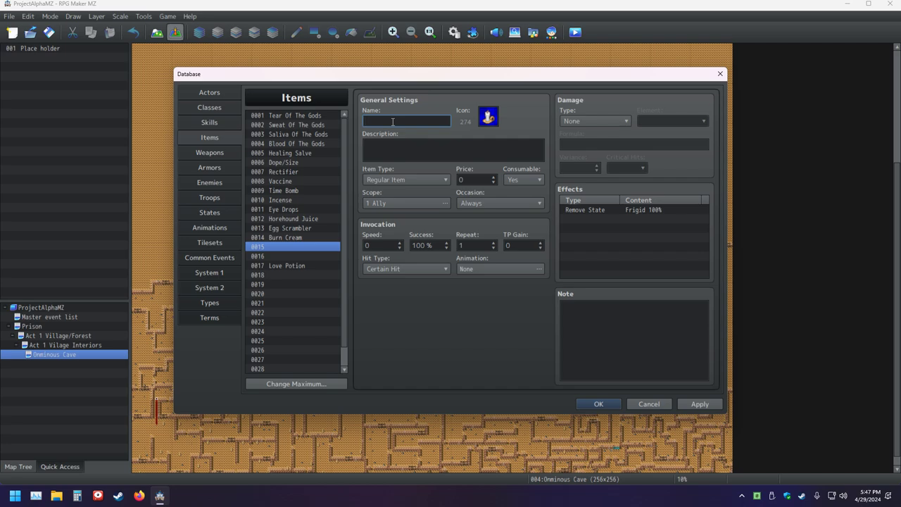
text(candle)
Describe the Candle as "Cold and unable to move? Hold one of thse candles up to your body! Useable only in battle!".
click(430, 143)
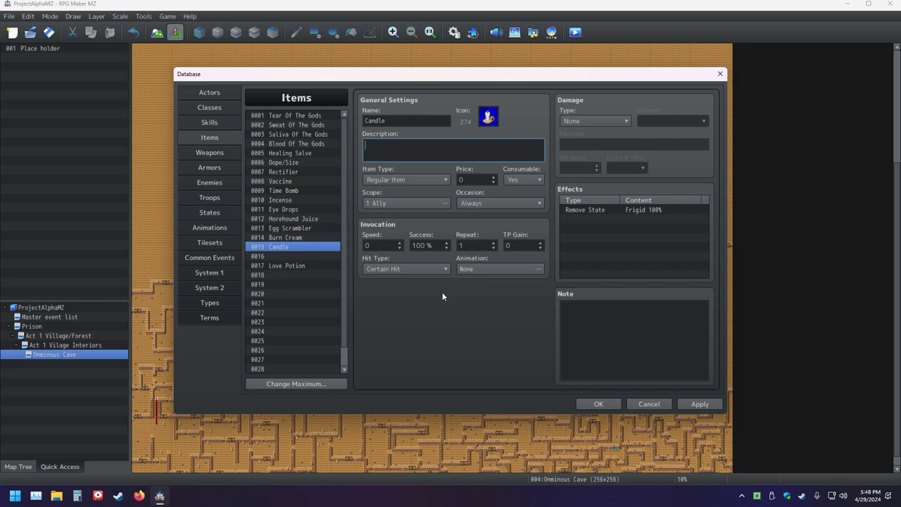
text(Cold and unable to move)
key(BackSpace)
text(? Hold one of th)
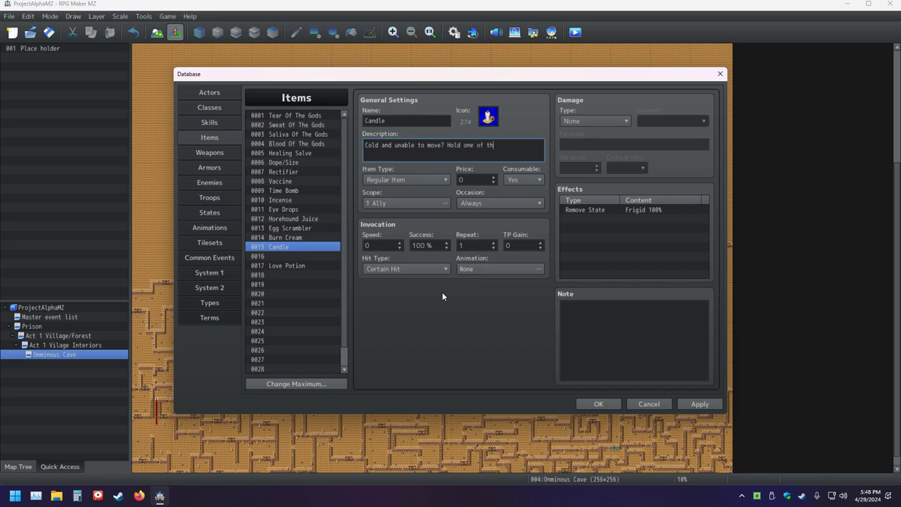
text(se candles)
text( up to yo)
text(ur body)
text(!)
text( uaseabl)
text(e on )
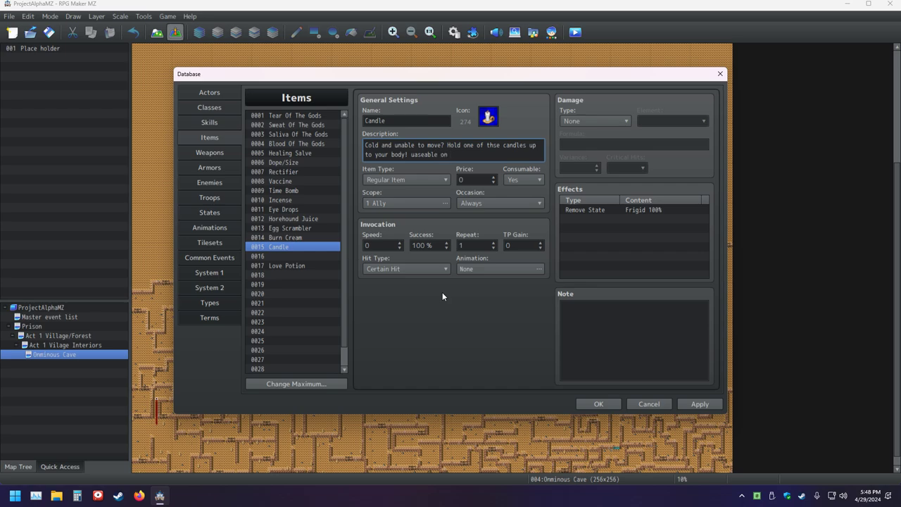
text(ly in battle!)
click(417, 155)
key(BackSpace)
text(U)
Look over the empty item 0016 and the Burn Cream settings, and return to the Candle item.
click(297, 257)
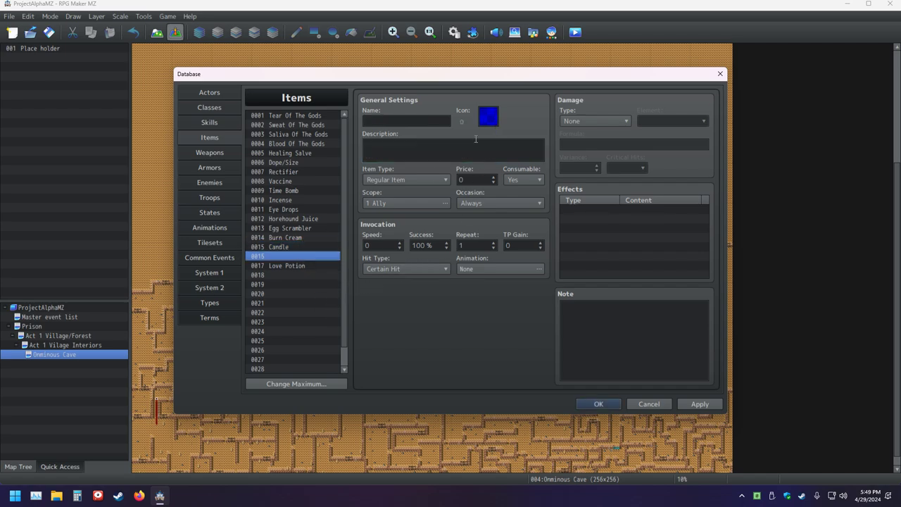
click(290, 246)
click(307, 237)
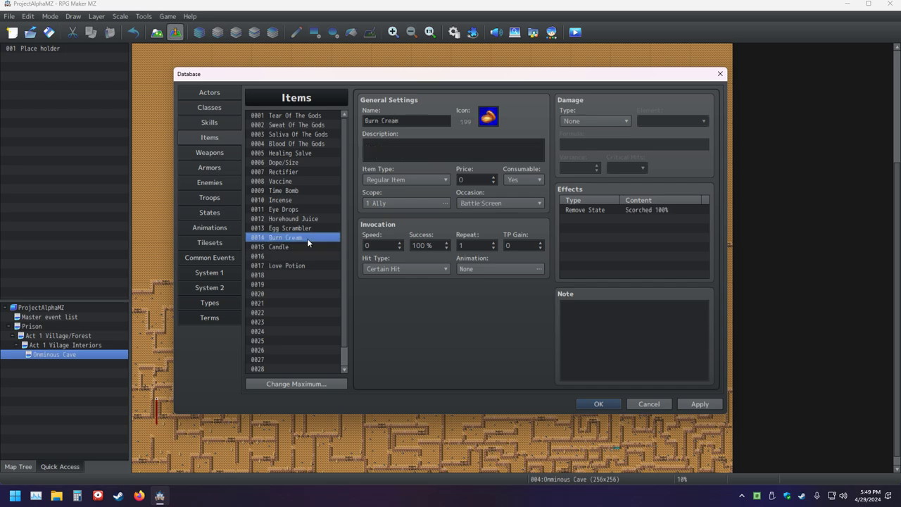
click(303, 246)
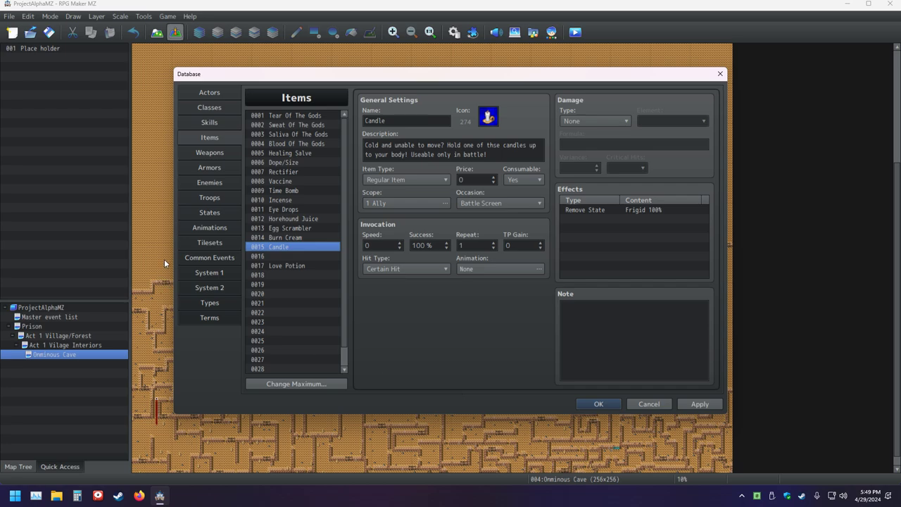
Examine the items available as a drop for the Make custom enemies entry, cancel the choice, and return to the item database.
click(209, 183)
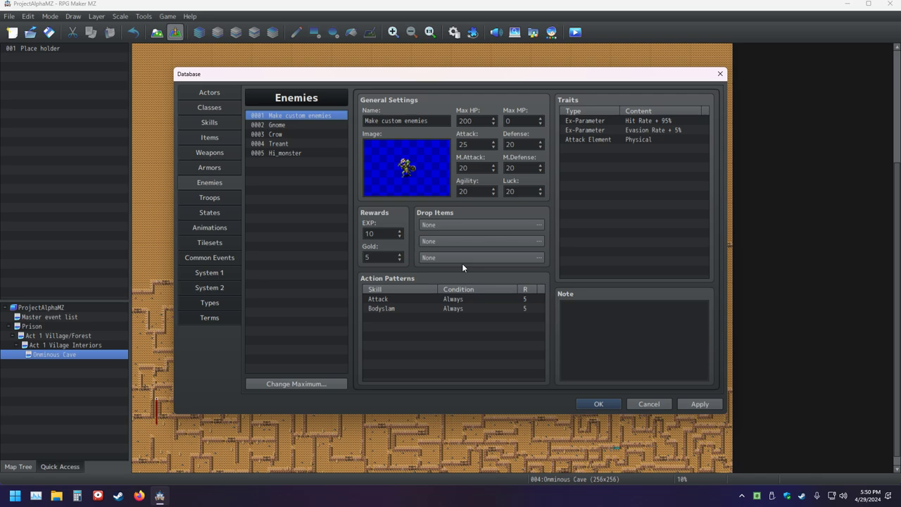
double_click(488, 225)
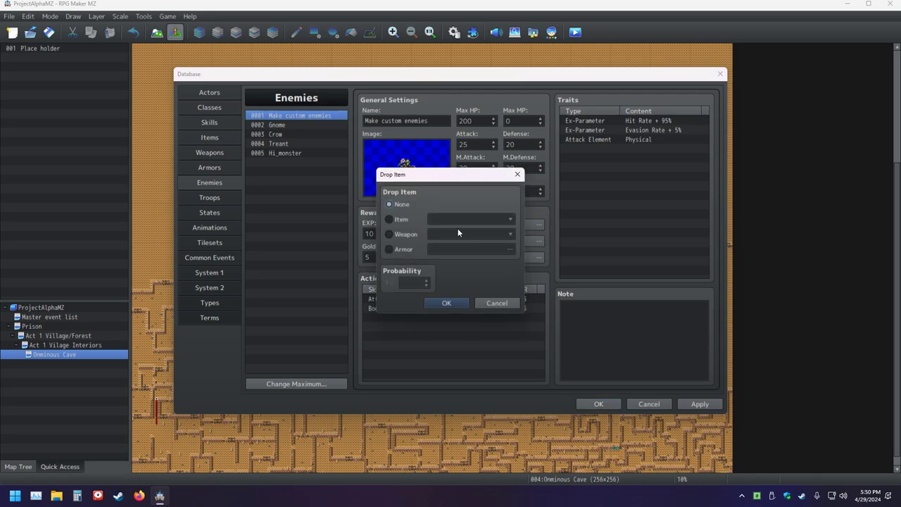
click(396, 219)
click(483, 221)
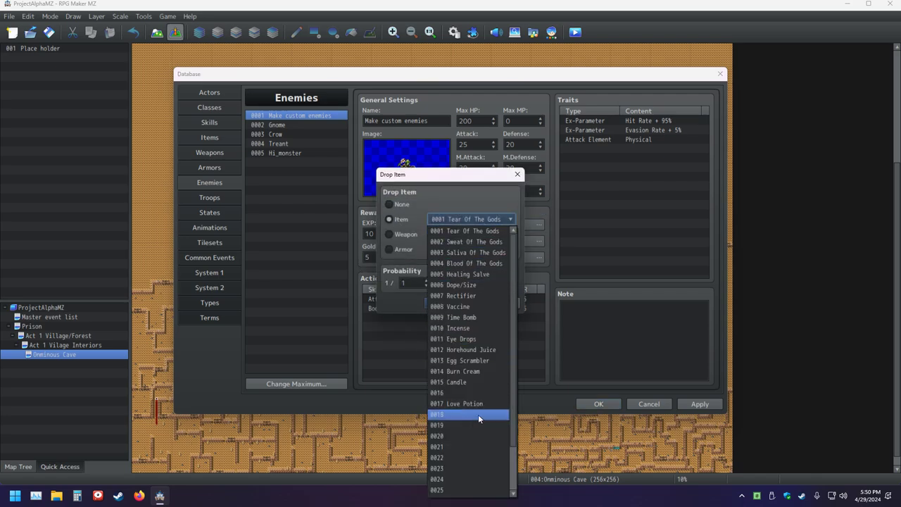
click(478, 413)
click(501, 304)
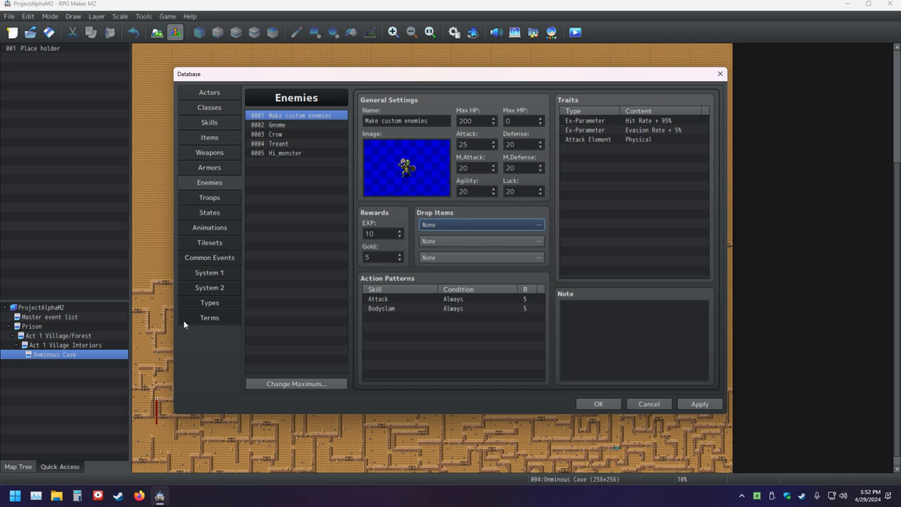
click(215, 138)
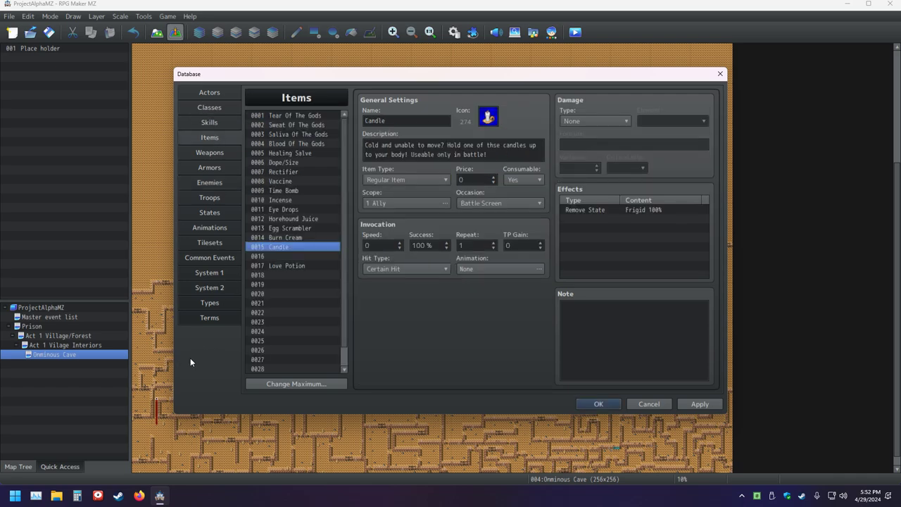
Give item 0016 the icon 220 and an effect that removes the Immobilize state at 100%.
click(299, 258)
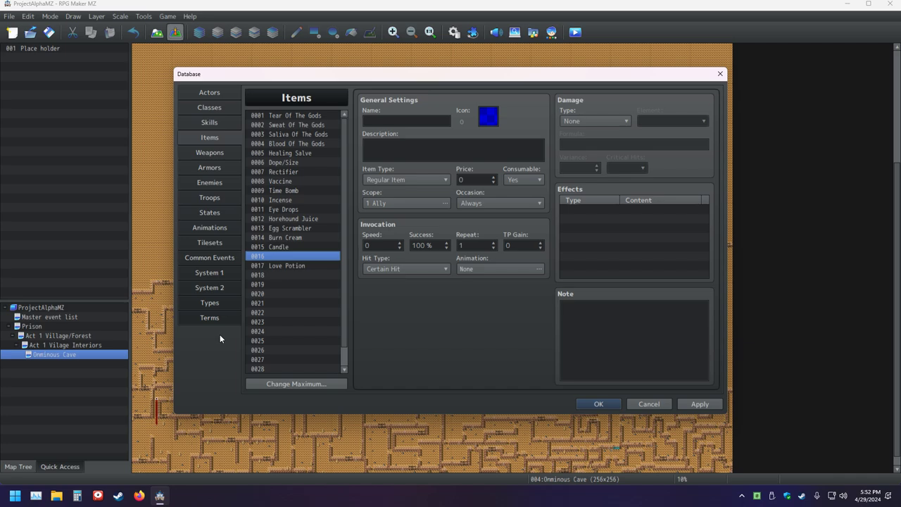
double_click(490, 114)
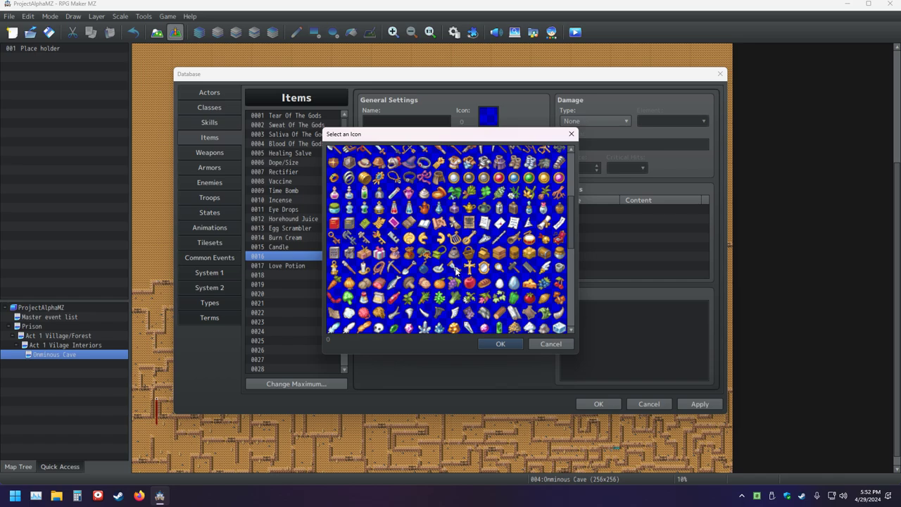
double_click(514, 208)
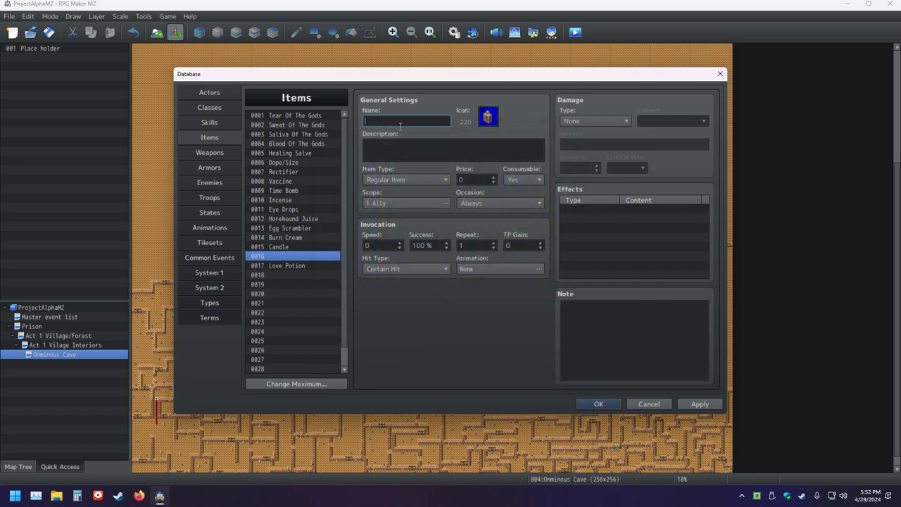
double_click(591, 208)
click(591, 173)
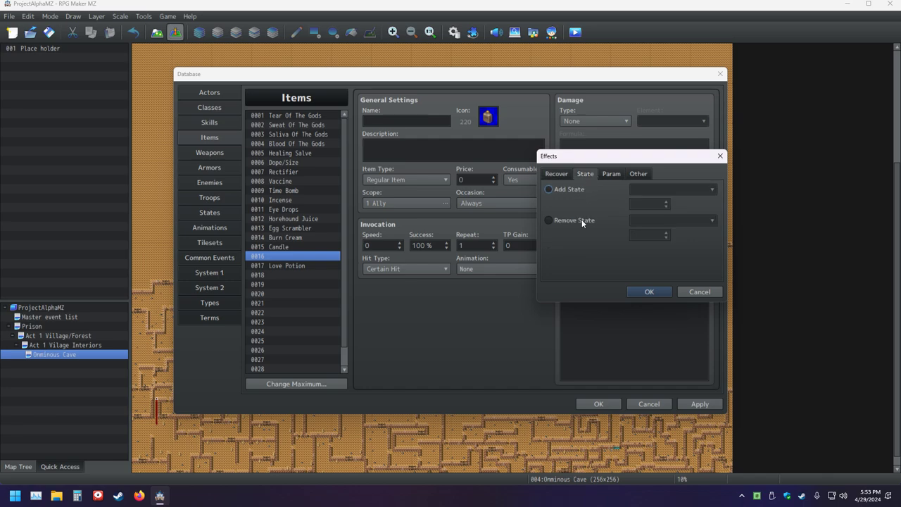
click(574, 220)
click(660, 222)
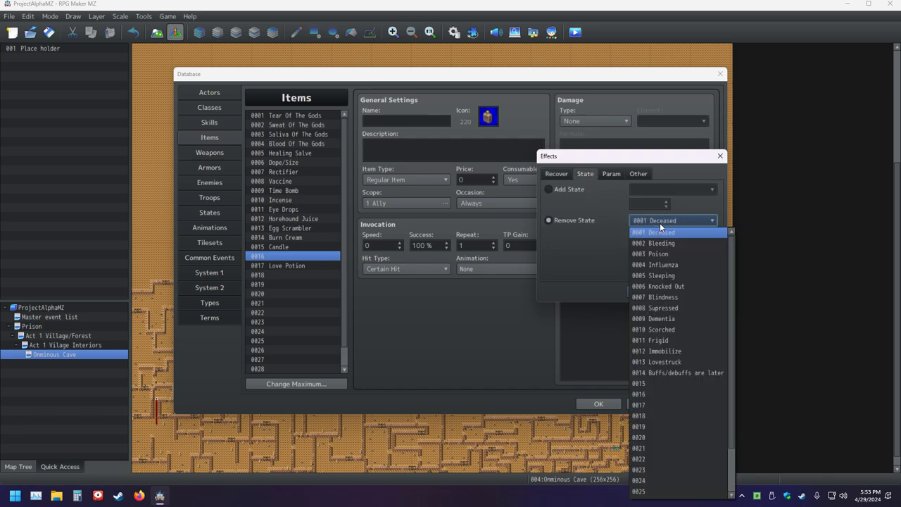
click(667, 350)
click(642, 290)
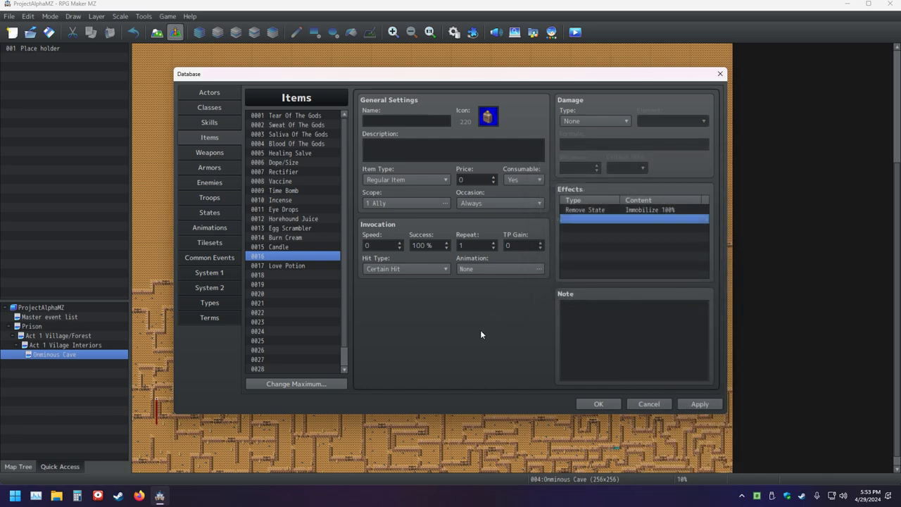
Switch to Firefox and search the web for "strongest alcohol in the world".
click(400, 122)
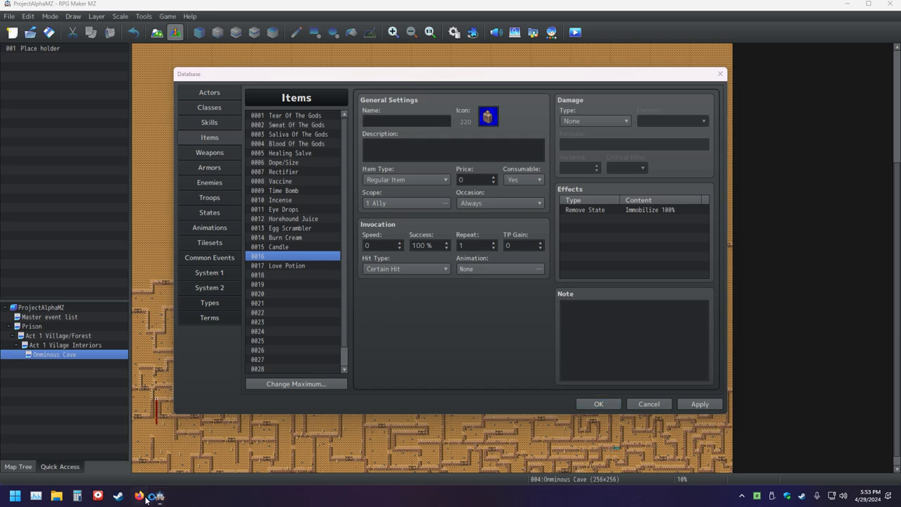
click(257, 418)
click(134, 10)
click(118, 11)
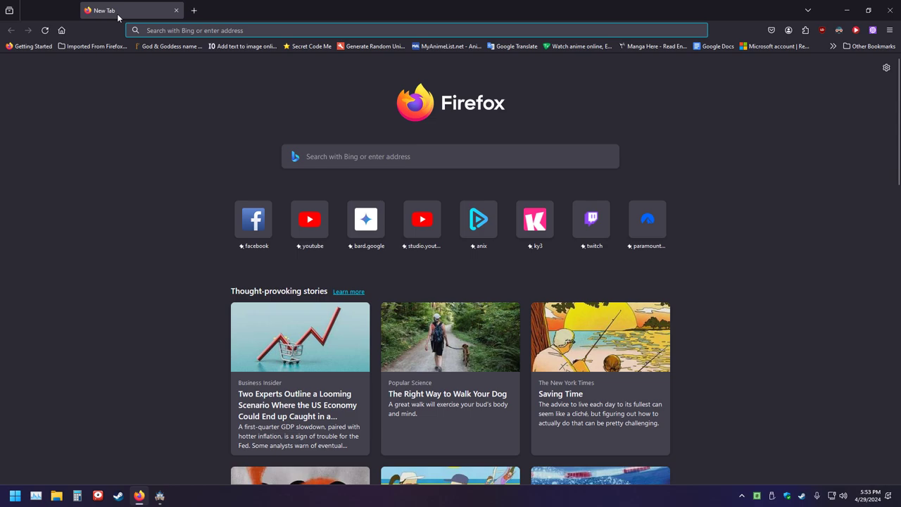
click(315, 30)
text(strong)
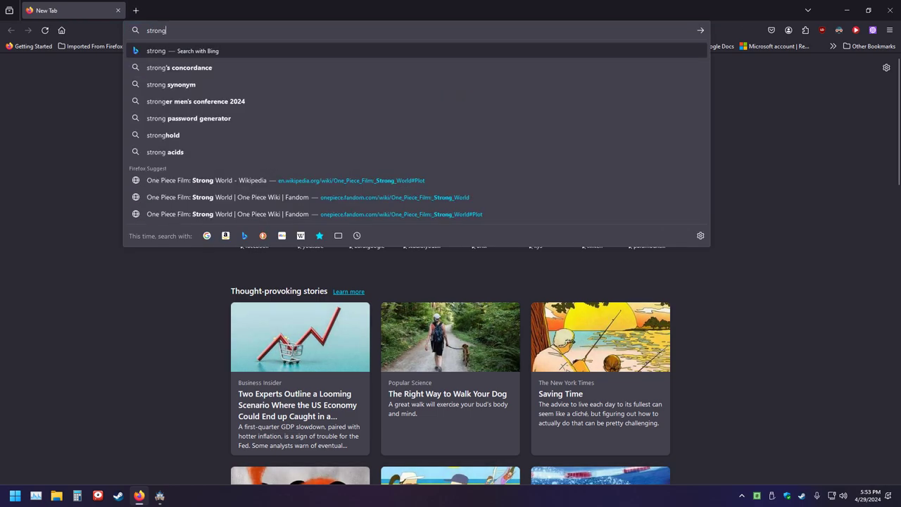
text(est alcho)
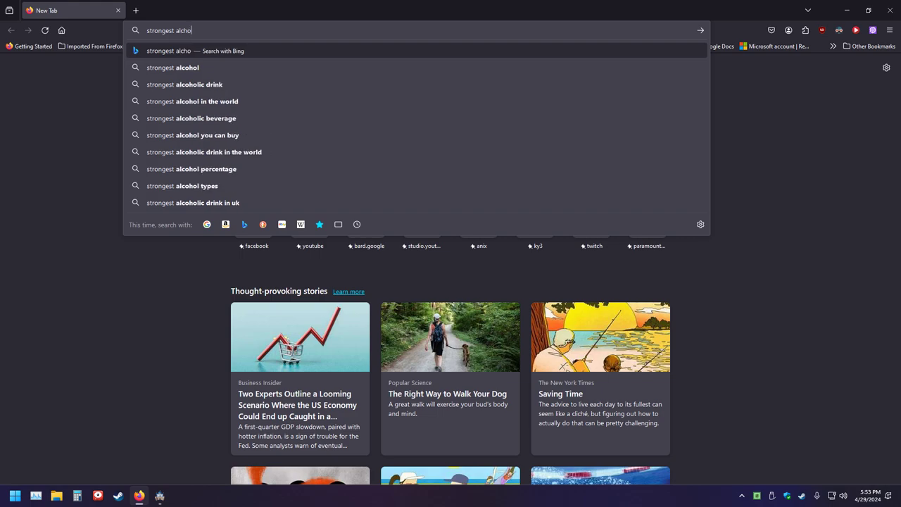
key(Down)
key(Down)
key(Down)
key(Return)
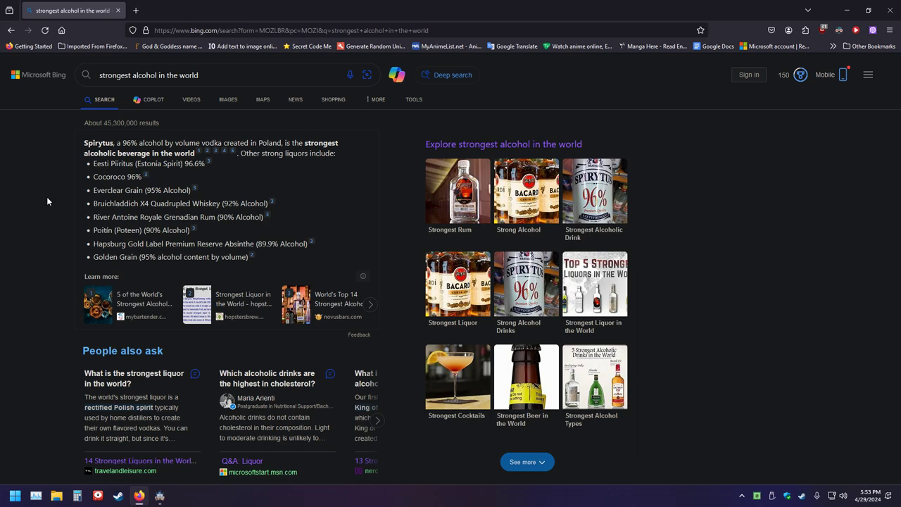
mouse_move(117, 146)
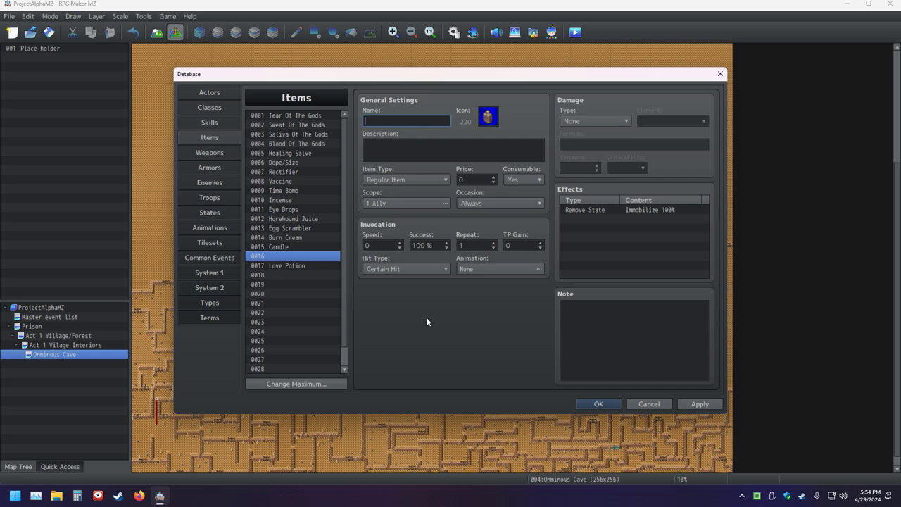
Back in RPG Maker MZ, name item 0016 "Liqour (96%)".
text(Vodka)
click(397, 156)
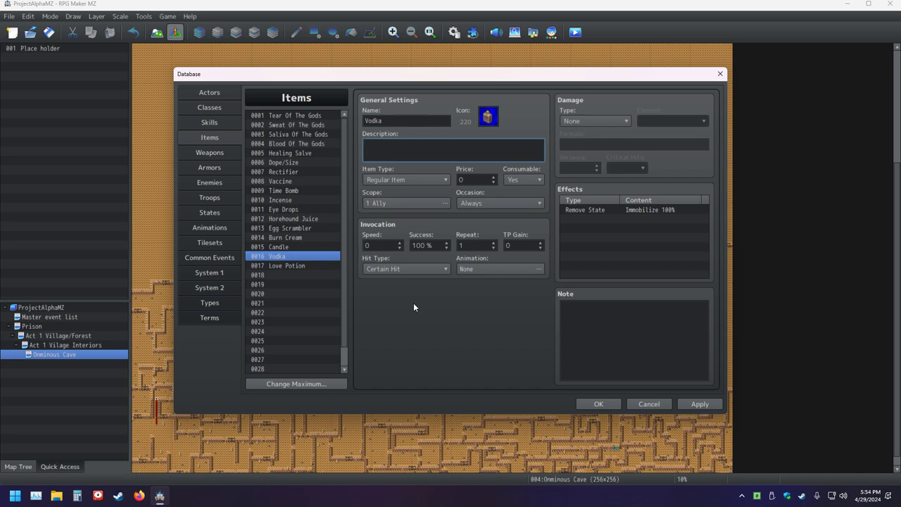
double_click(418, 121)
click(408, 122)
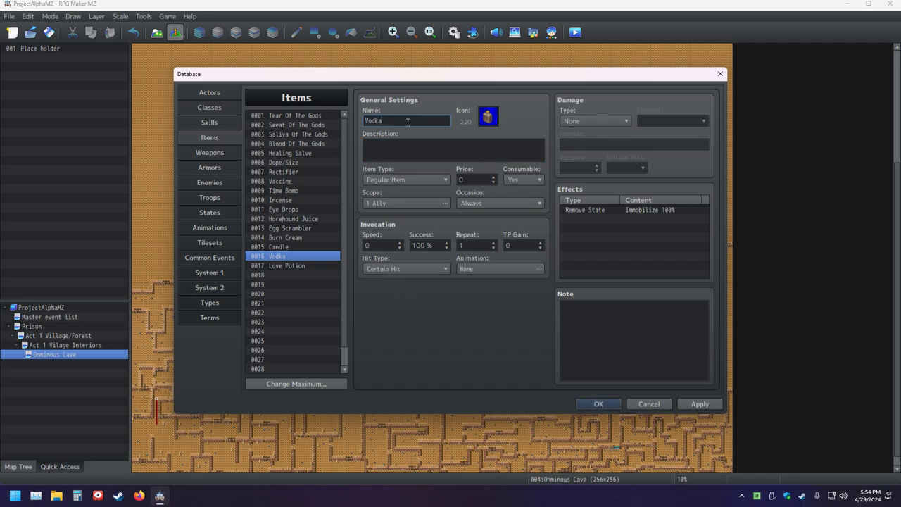
text((96%)
text(Proof))
key(BackSpace)
key(BackSpace)
key(BackSpace)
key(BackSpace)
key(BackSpace)
drag(383, 120, 366, 121)
text(Liqour)
Copy the word "Liqour" from the item name, check its spelling in Firefox's search suggestions, and return to RPG Maker MZ.
double_click(384, 120)
key(ctrl+c)
click(139, 495)
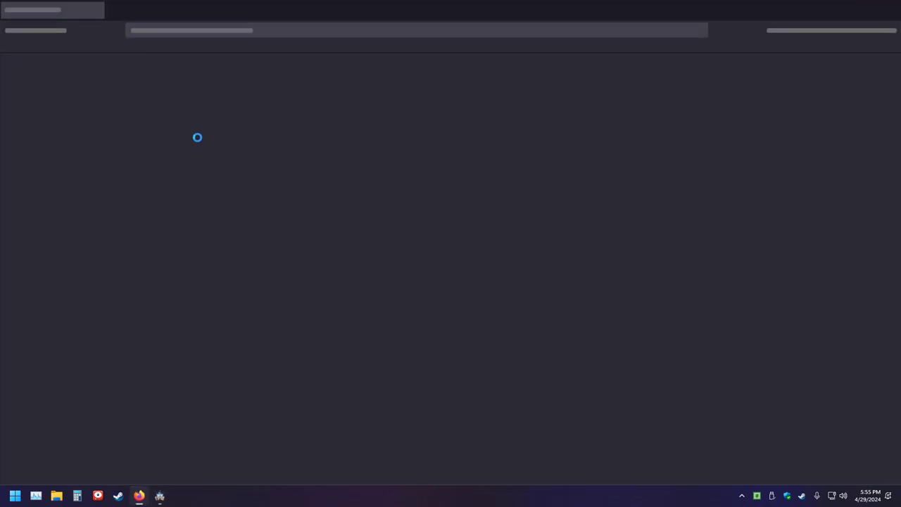
click(134, 10)
click(117, 11)
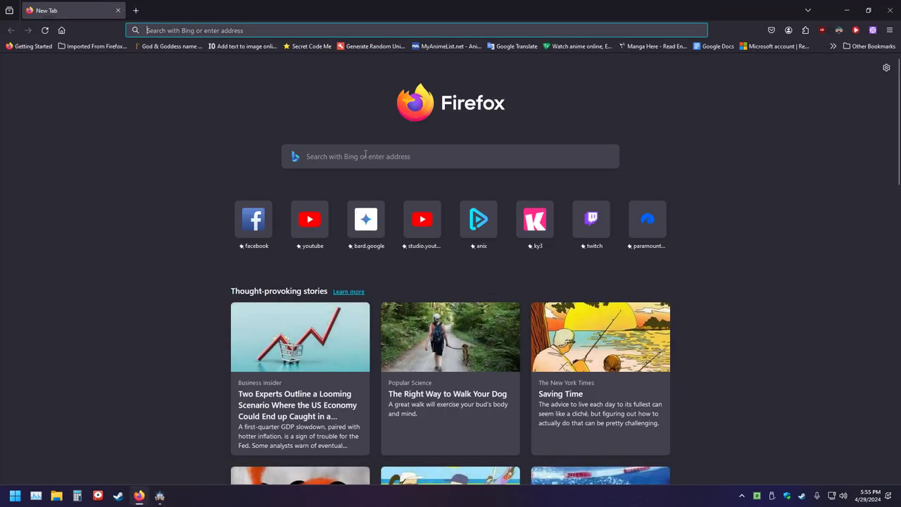
click(321, 149)
key(ctrl+v)
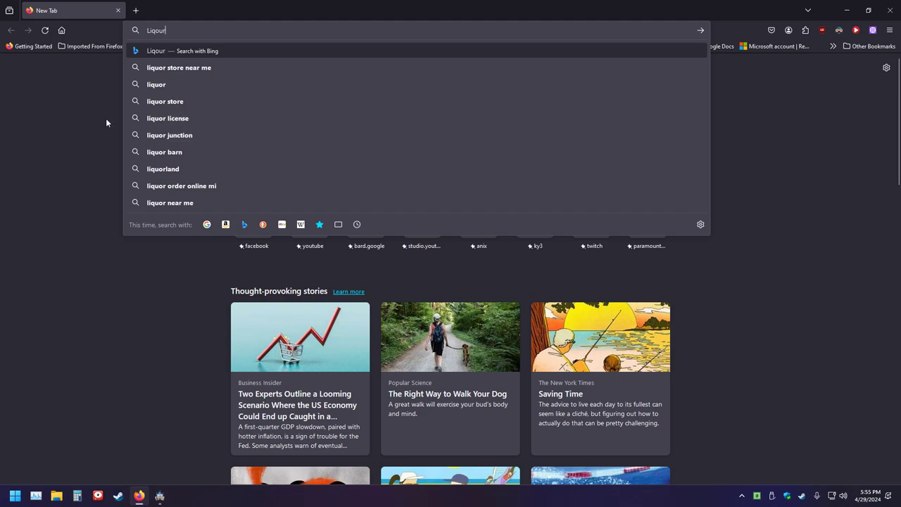
key(Escape)
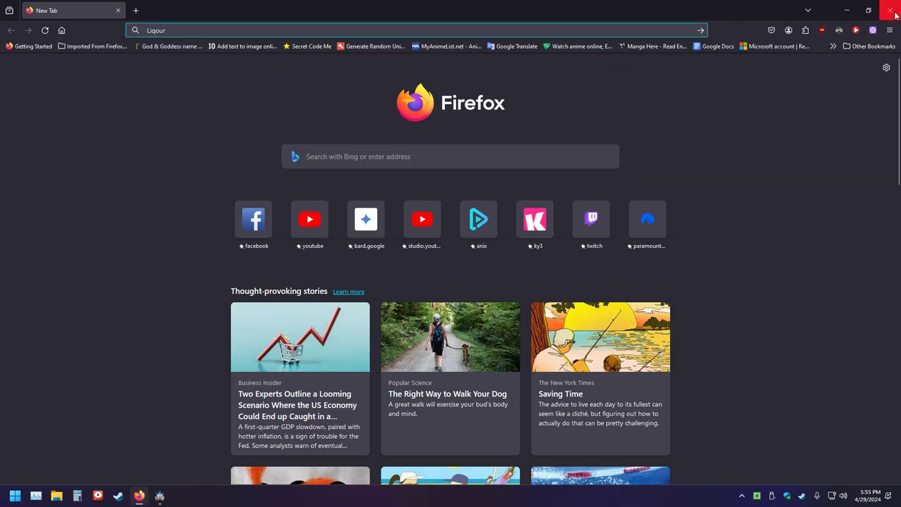
key(alt+Tab)
Correct the name of item 0016 to "Liquor(96%)".
click(383, 120)
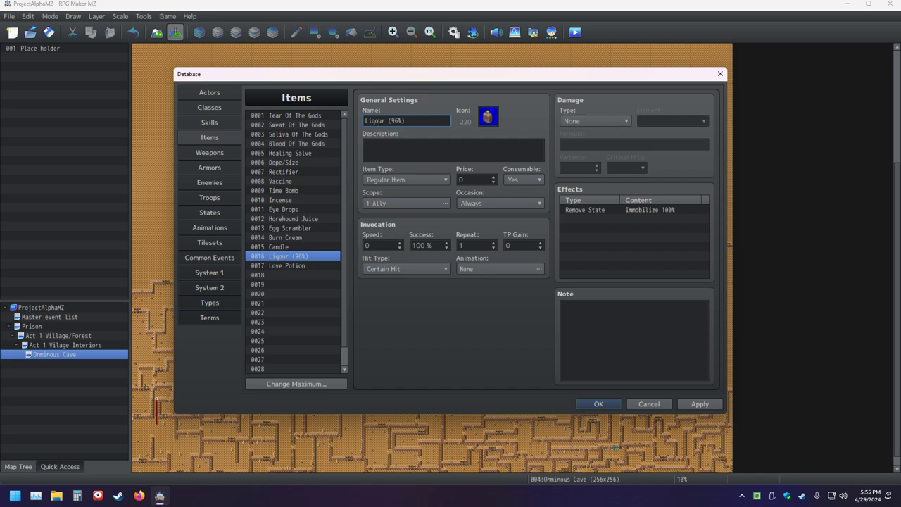
key(BackSpace)
key(BackSpace)
text(uo)
key(BackSpace)
Examine the Poison state's settings and its Deceased state rate trait in the database.
click(200, 213)
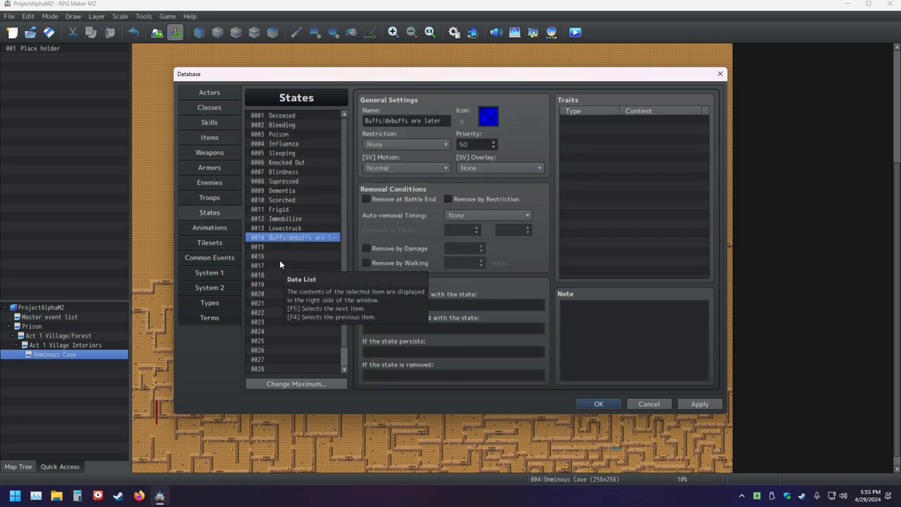
click(271, 134)
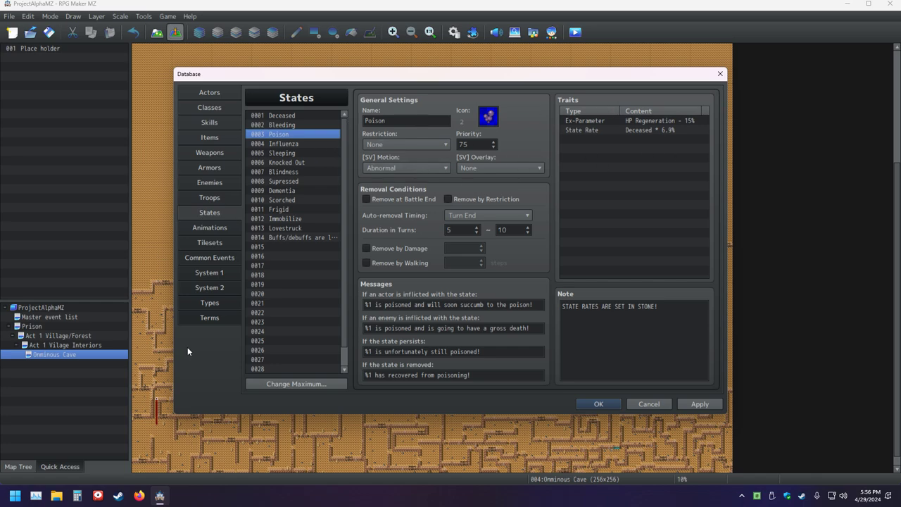
click(213, 138)
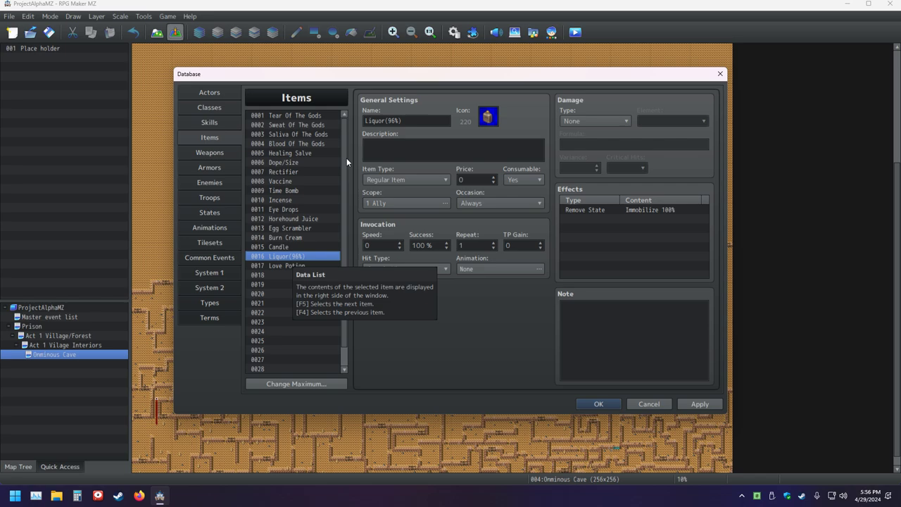
click(216, 212)
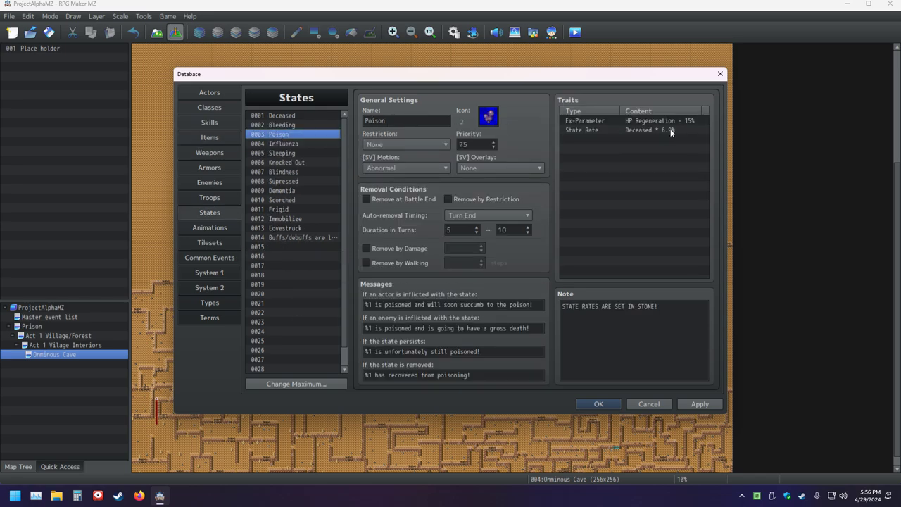
click(615, 130)
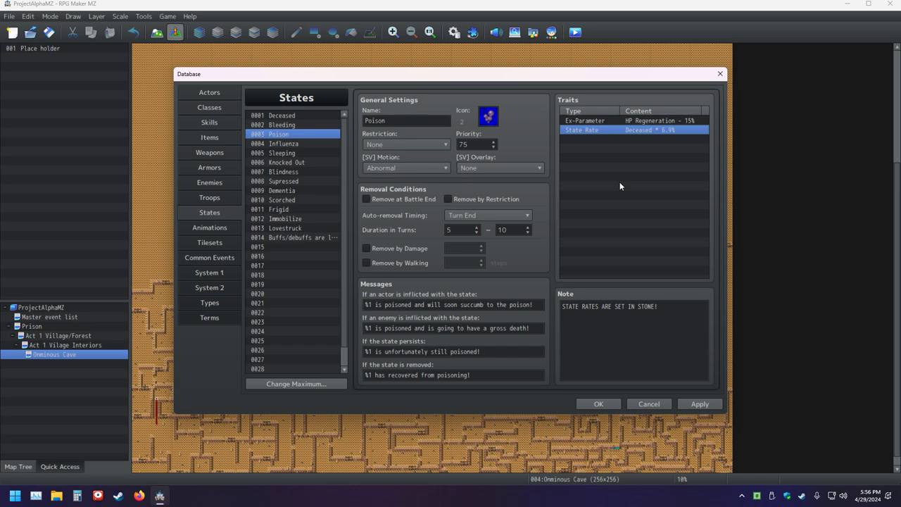
Give the Liquor(96%) item a second effect that adds the Poison state at 100%.
click(213, 136)
double_click(594, 218)
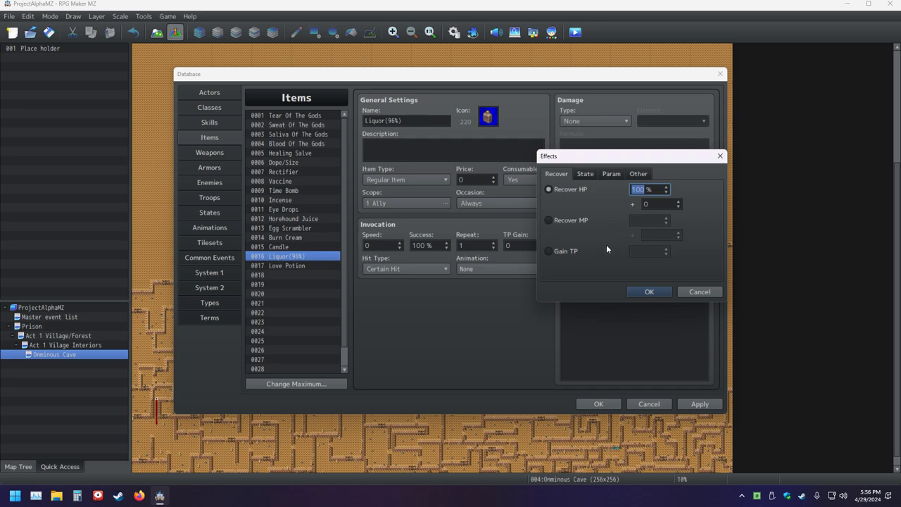
click(585, 174)
click(570, 190)
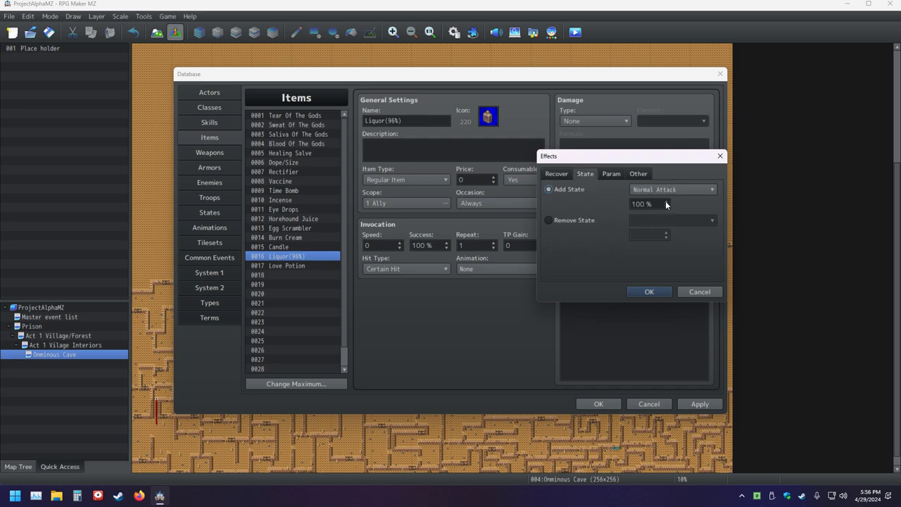
click(677, 188)
click(661, 226)
scroll(667, 187, down, 2)
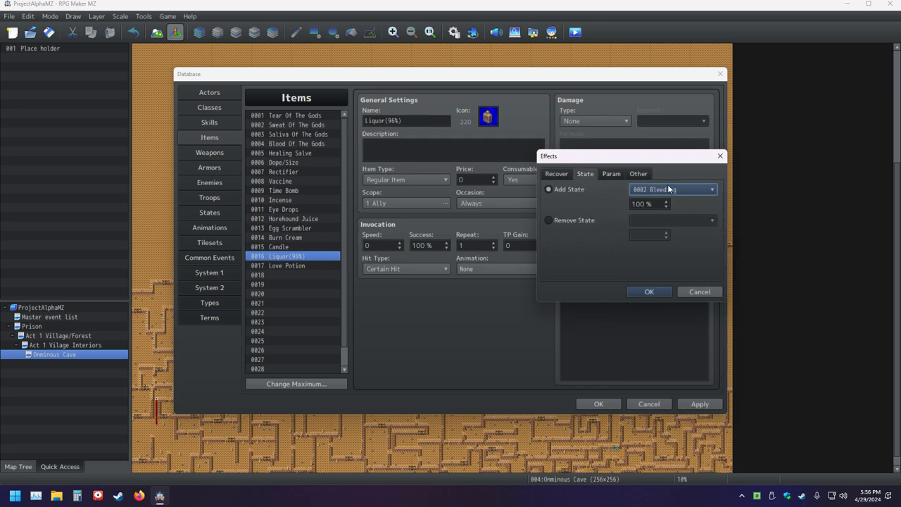
click(649, 291)
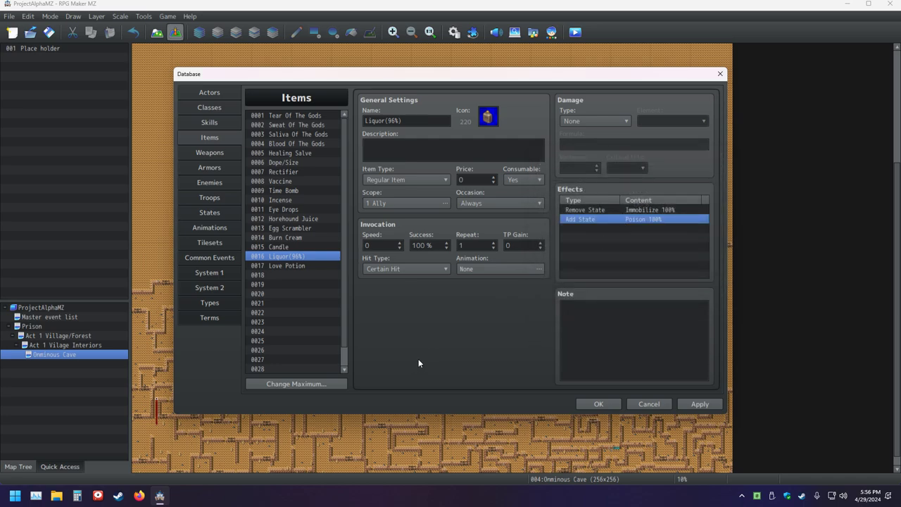
Describe the Liquor(96%) item as "Paralyzed and unable to move? Drink this liquor so you can limber right up! Useable only in battle!".
triple_click(406, 124)
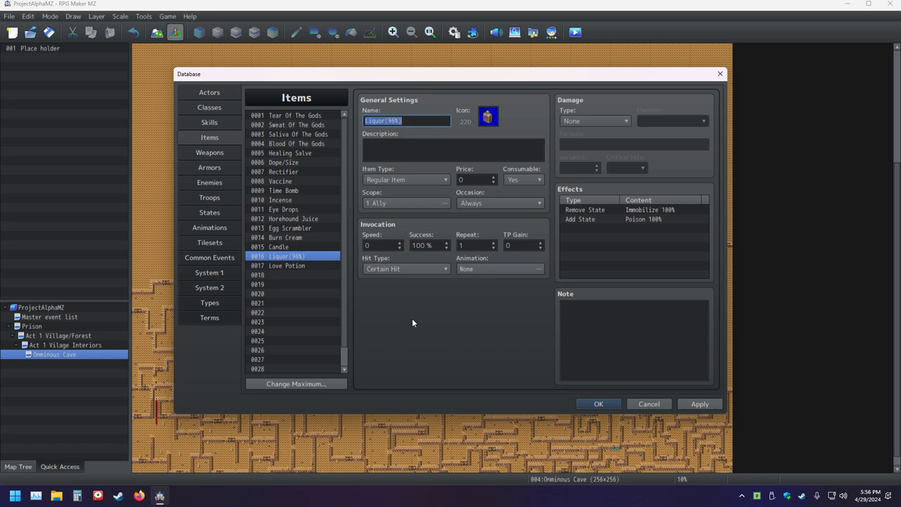
click(420, 153)
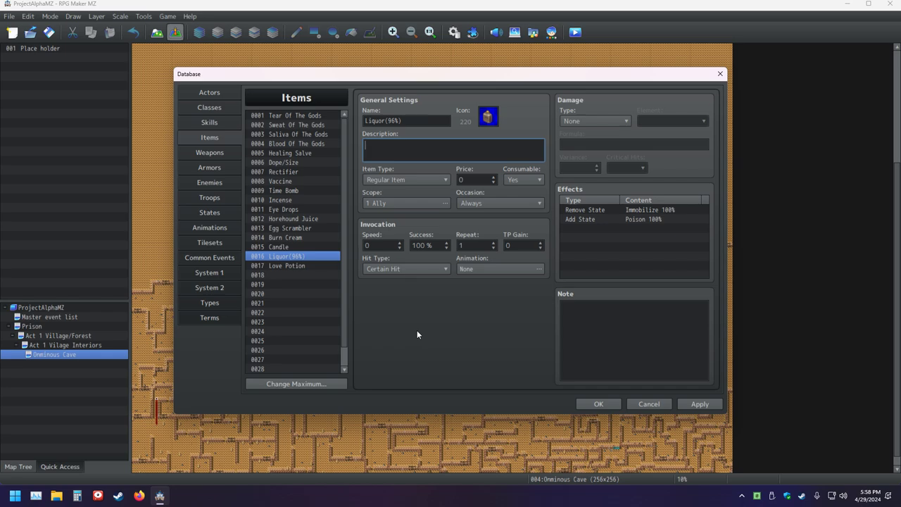
text(Paralyzed and unb)
text(ble to move? Drink this)
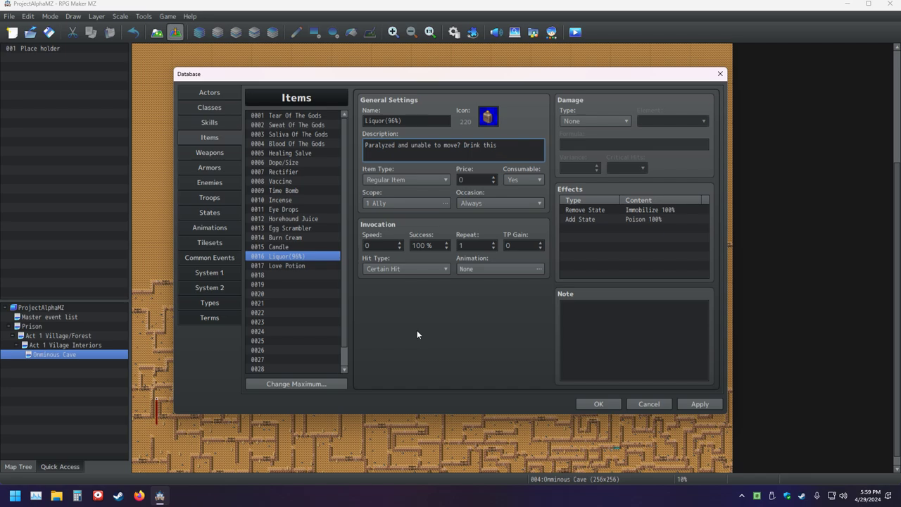
text( liquor to lim)
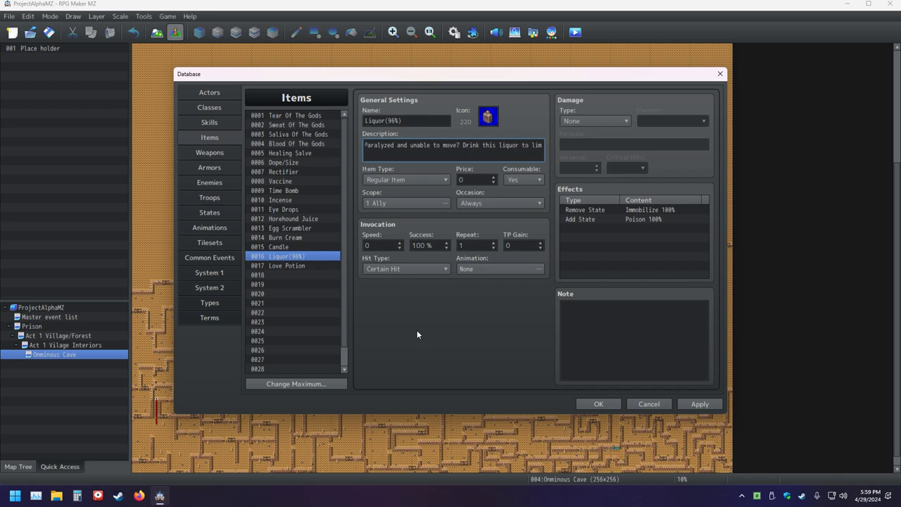
key(BackSpace)
key(BackSpace)
key(BackSpace)
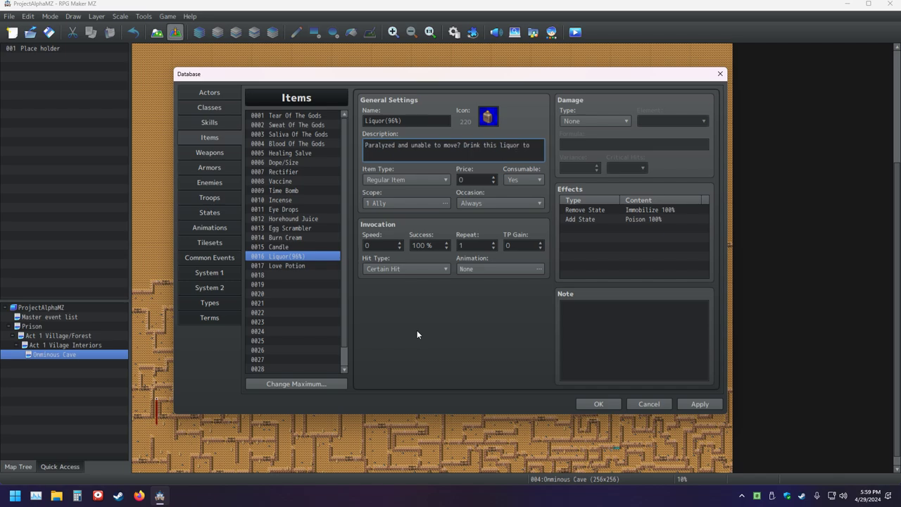
key(BackSpace)
key(BackSpace)
text(so you )
text(can limber)
text( right up)
text(! Use)
text(able)
text(on)
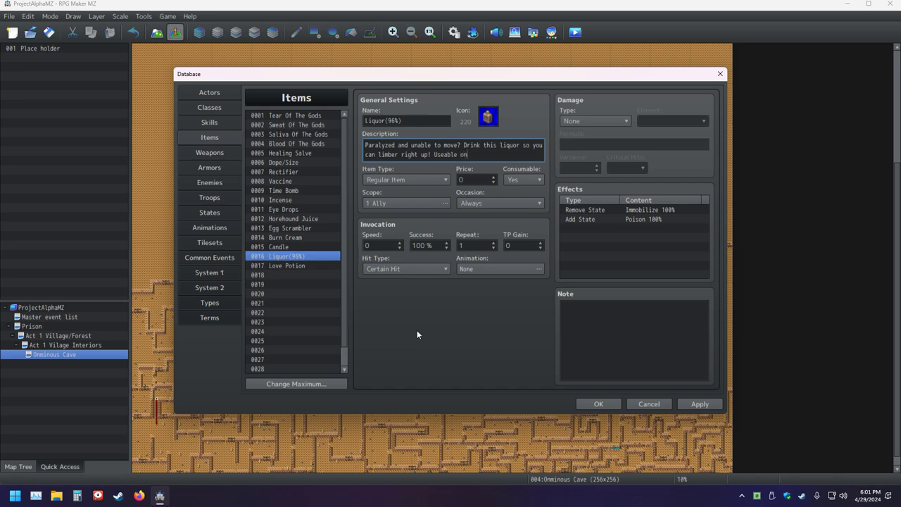
text(ly in battle!)
Apply the database changes, close the database, and save the project.
click(695, 403)
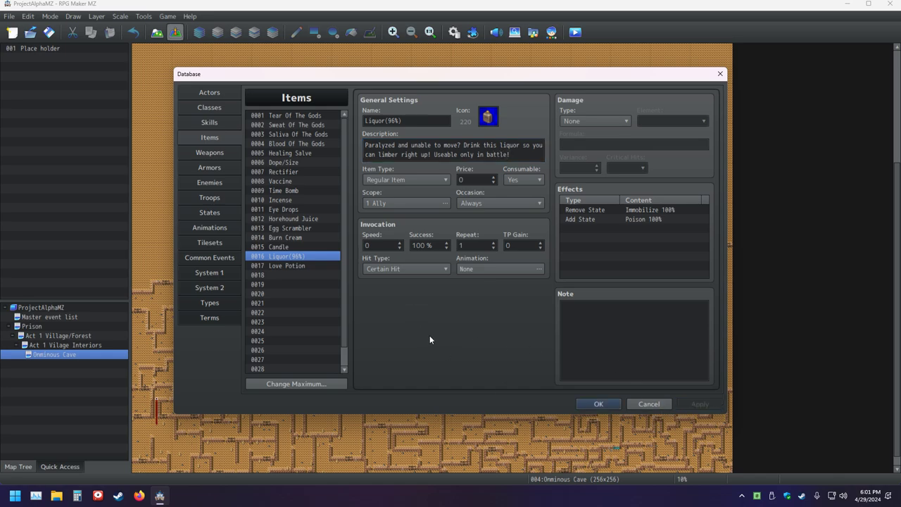
click(594, 404)
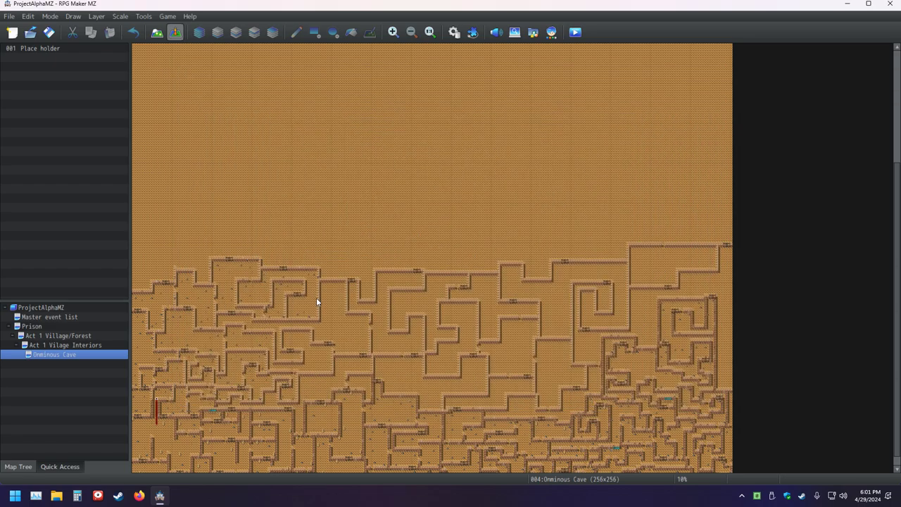
click(49, 33)
key(alt+z)
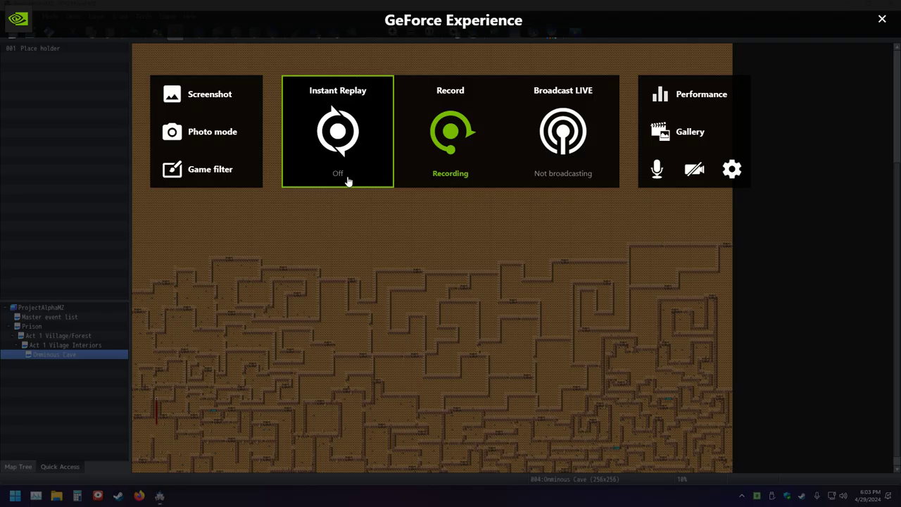
key(alt+z)
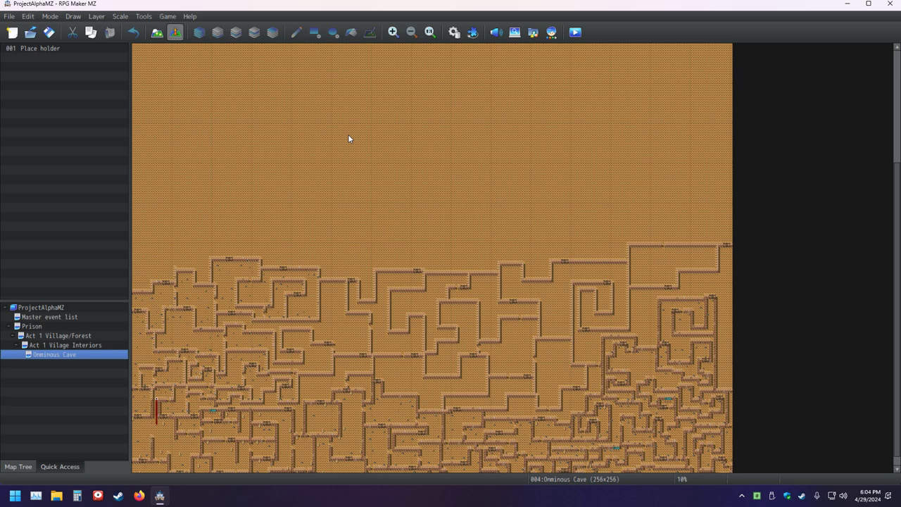
key(alt+z)
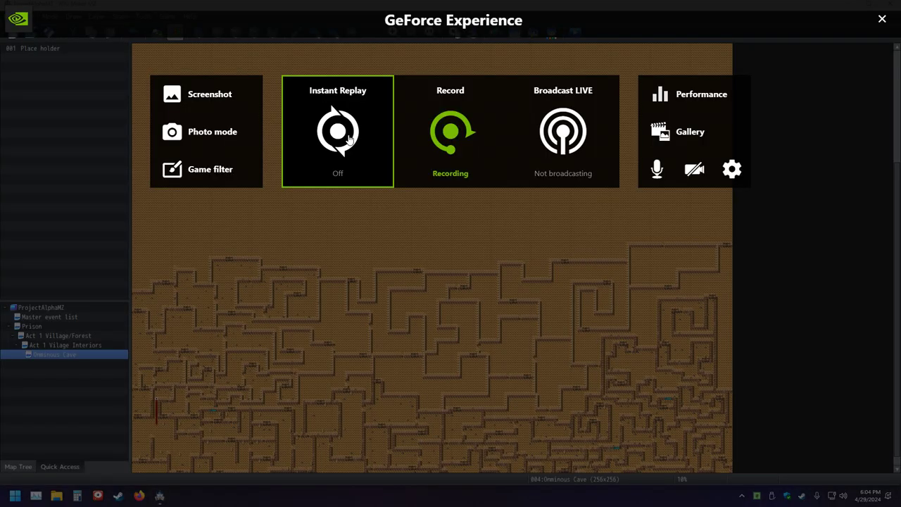
key(alt+z)
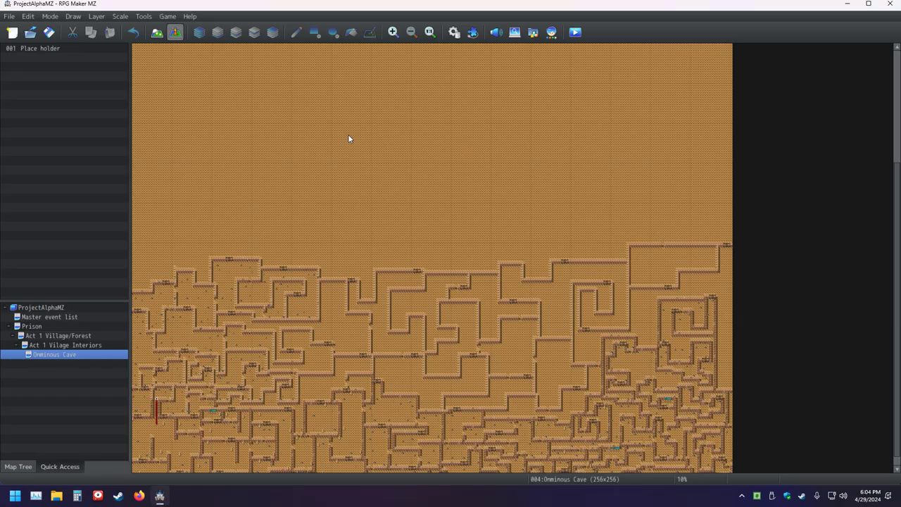